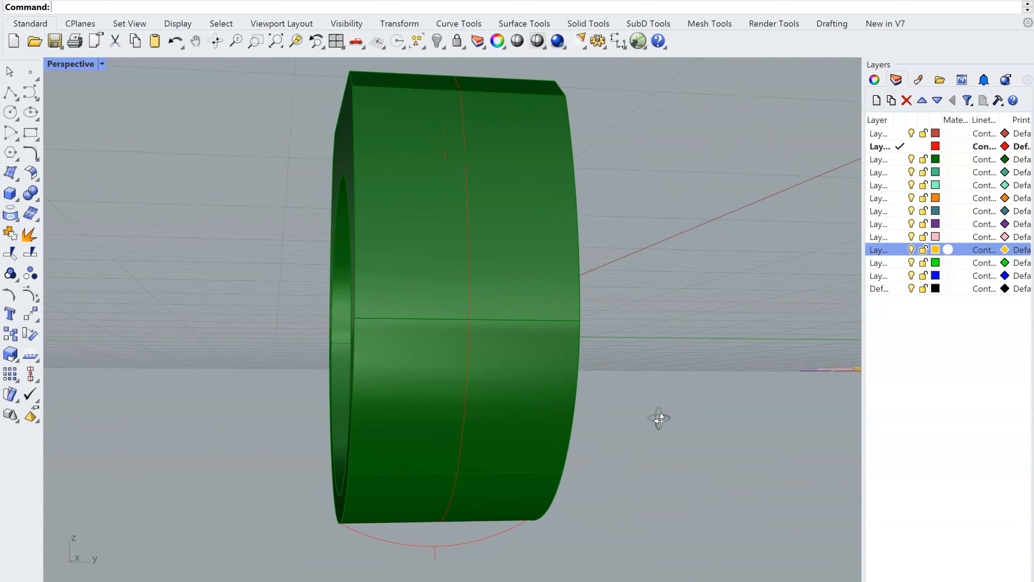
- Examine the closed arc profile beneath the ring body in the perspective, right and front views
{"action": "scroll", "coordinate": [455, 529], "scroll_direction": "up", "scroll_amount": 5}
{"action": "scroll", "coordinate": [446, 491], "scroll_direction": "down", "scroll_amount": 1}
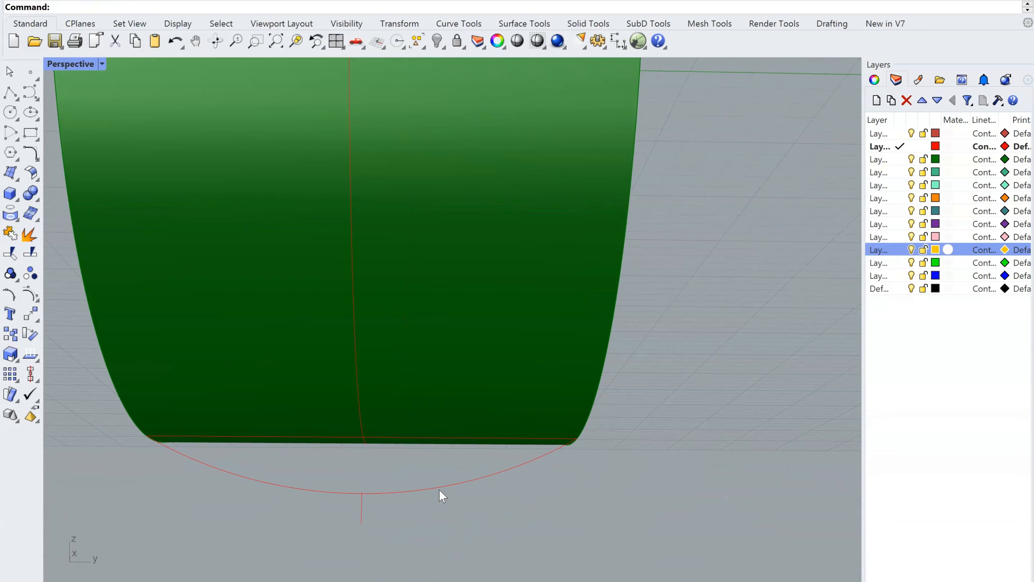
{"action": "left_click", "coordinate": [439, 490]}
{"action": "key", "text": "ctrl+F3"}
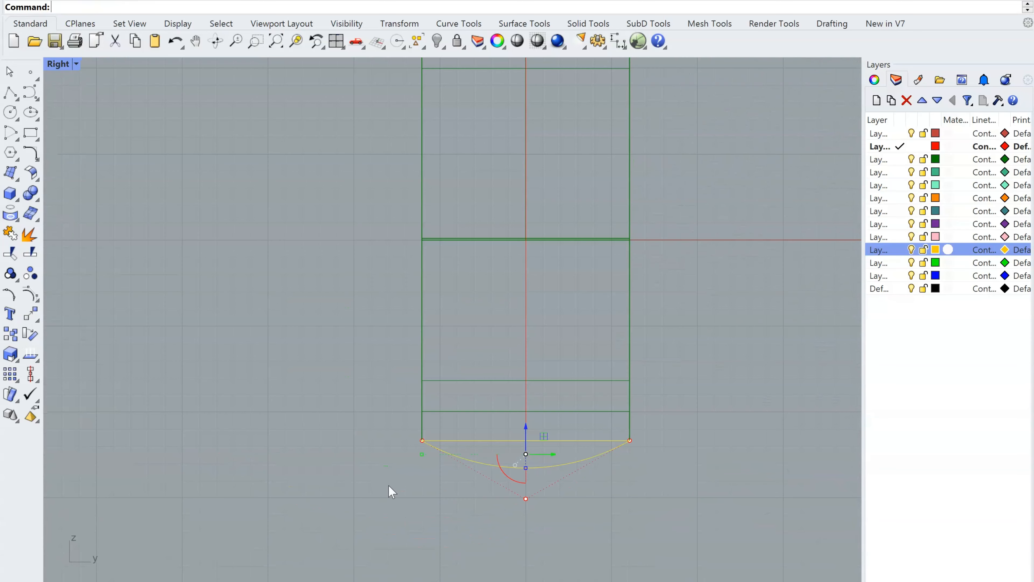
{"action": "scroll", "coordinate": [496, 450], "scroll_direction": "up", "scroll_amount": 4}
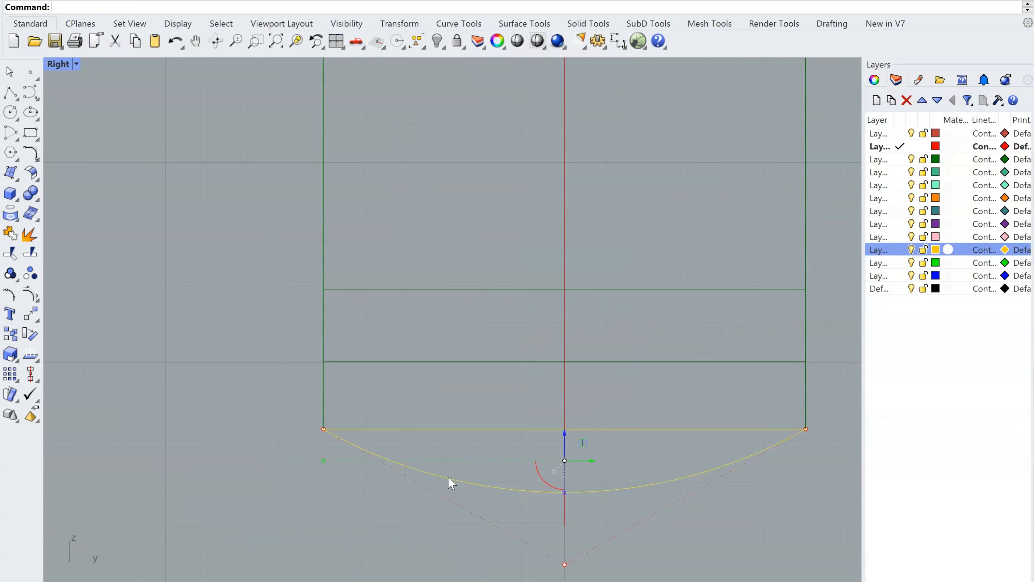
{"action": "left_click", "coordinate": [245, 531]}
{"action": "key", "text": "ctrl+F2"}
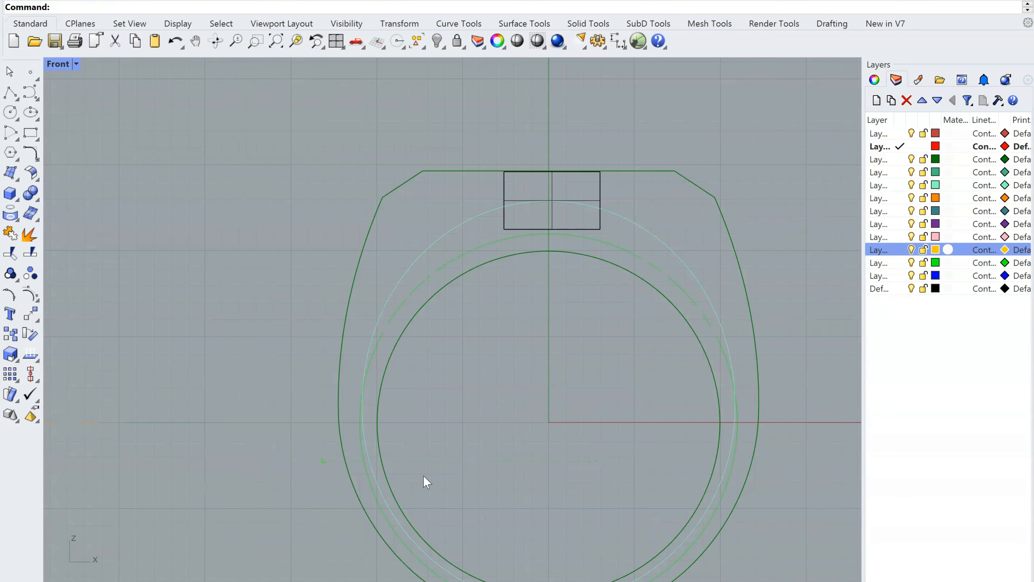
{"action": "right_click_drag", "start_coordinate": [424, 476], "coordinate": [509, 422]}
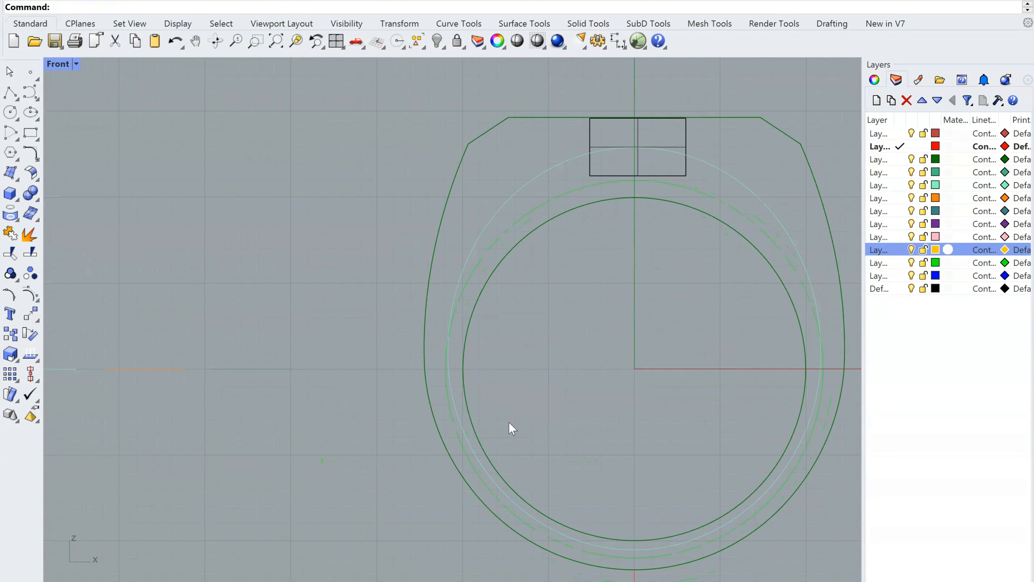
{"action": "right_click_drag", "start_coordinate": [696, 436], "coordinate": [605, 405]}
{"action": "scroll", "coordinate": [545, 556], "scroll_direction": "up", "scroll_amount": 4}
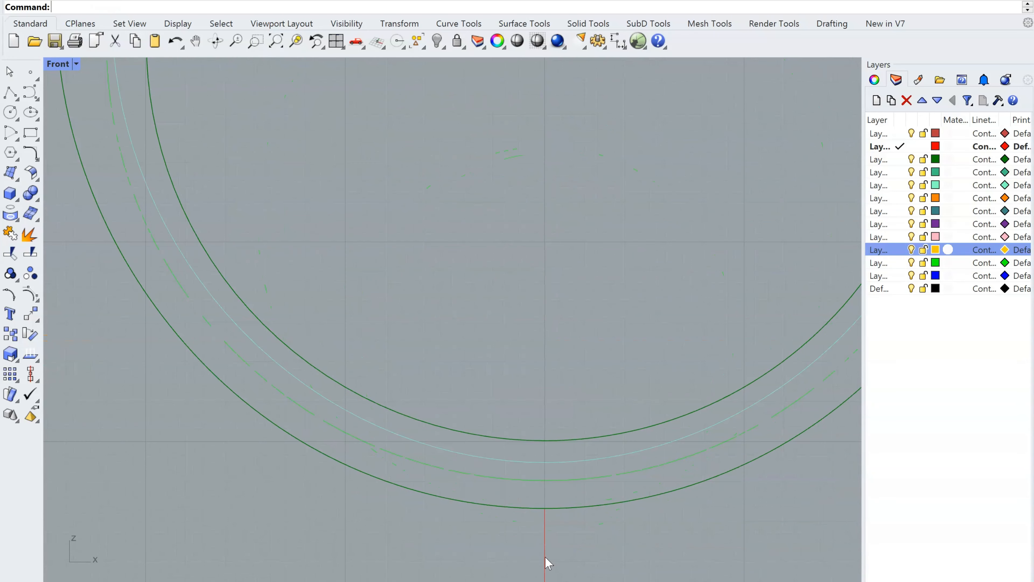
{"action": "scroll", "coordinate": [545, 556], "scroll_direction": "down", "scroll_amount": 4}
{"action": "key", "text": "ctrl+F3"}
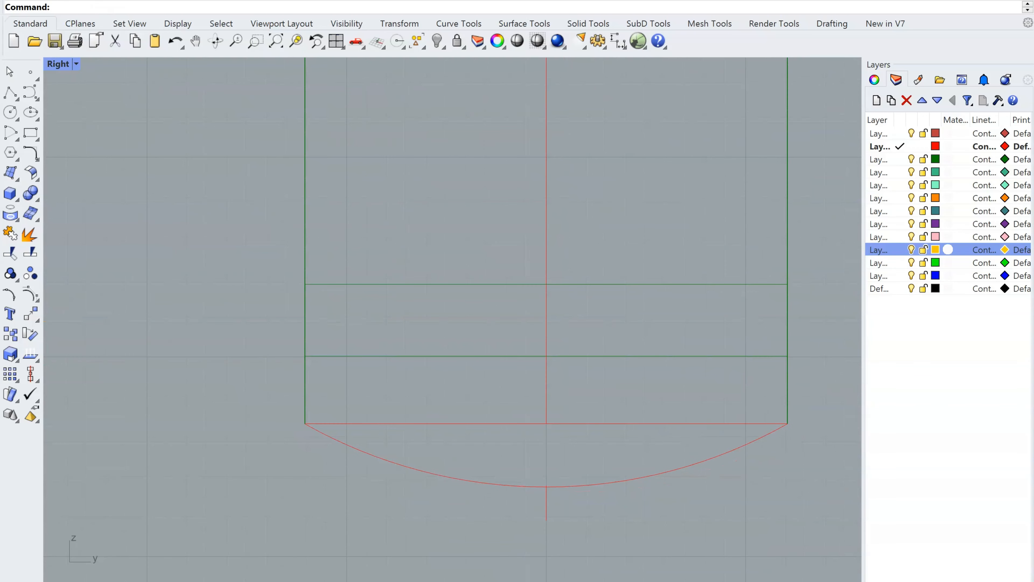
- Examine the ring body and its centre outline curve from several angles in the perspective view
{"action": "key", "text": "ctrl+F4"}
{"action": "mouse_move", "coordinate": [465, 412]}
{"action": "right_mouse_down"}
{"action": "mouse_move", "coordinate": [466, 481]}
{"action": "mouse_move", "coordinate": [408, 480]}
{"action": "mouse_move", "coordinate": [480, 419]}
{"action": "mouse_move", "coordinate": [571, 446]}
{"action": "right_mouse_up"}
{"action": "scroll", "coordinate": [479, 419], "scroll_direction": "up", "scroll_amount": 3}
{"action": "scroll", "coordinate": [565, 436], "scroll_direction": "down", "scroll_amount": 6}
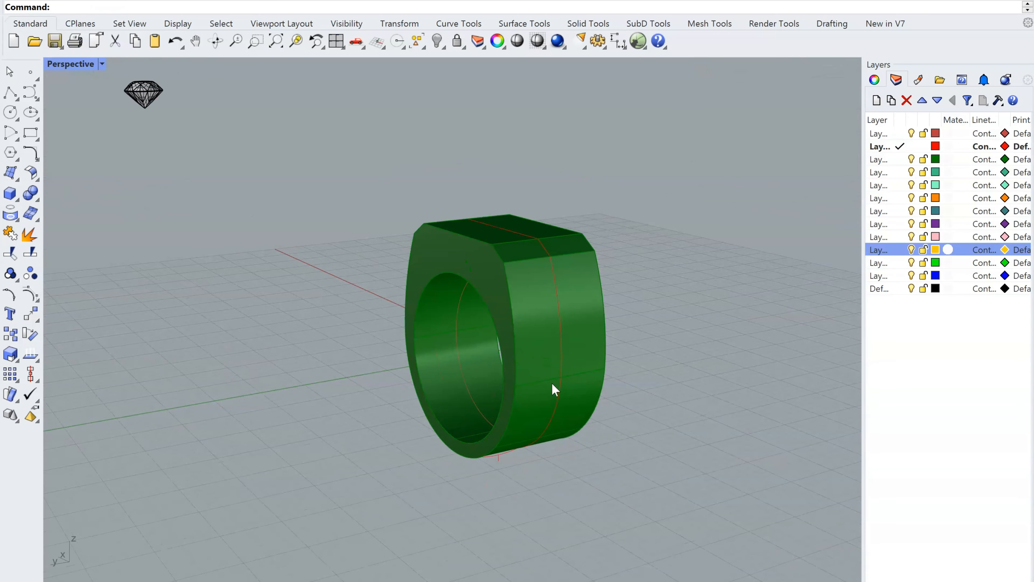
{"action": "scroll", "coordinate": [553, 383], "scroll_direction": "up", "scroll_amount": 5}
{"action": "right_click_drag", "start_coordinate": [557, 387], "coordinate": [635, 408]}
{"action": "scroll", "coordinate": [591, 448], "scroll_direction": "down", "scroll_amount": 5}
{"action": "scroll", "coordinate": [541, 359], "scroll_direction": "up", "scroll_amount": 5}
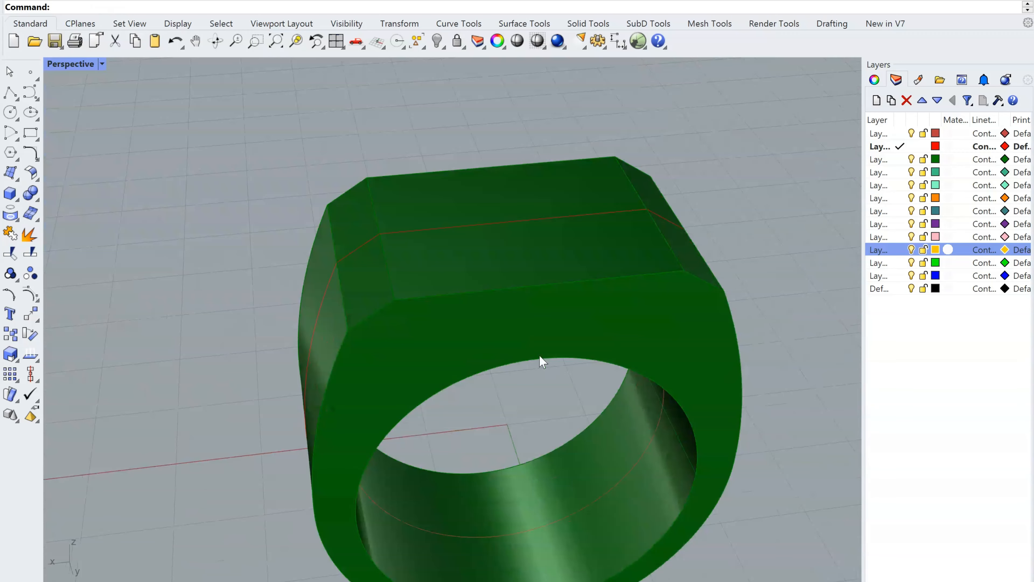
{"action": "right_click_drag", "start_coordinate": [541, 359], "coordinate": [700, 429]}
{"action": "scroll", "coordinate": [616, 428], "scroll_direction": "down", "scroll_amount": 8}
- Move the round gem up beside the rows of coloured circles, and delete the gem and all the circles
{"action": "left_click", "coordinate": [809, 373]}
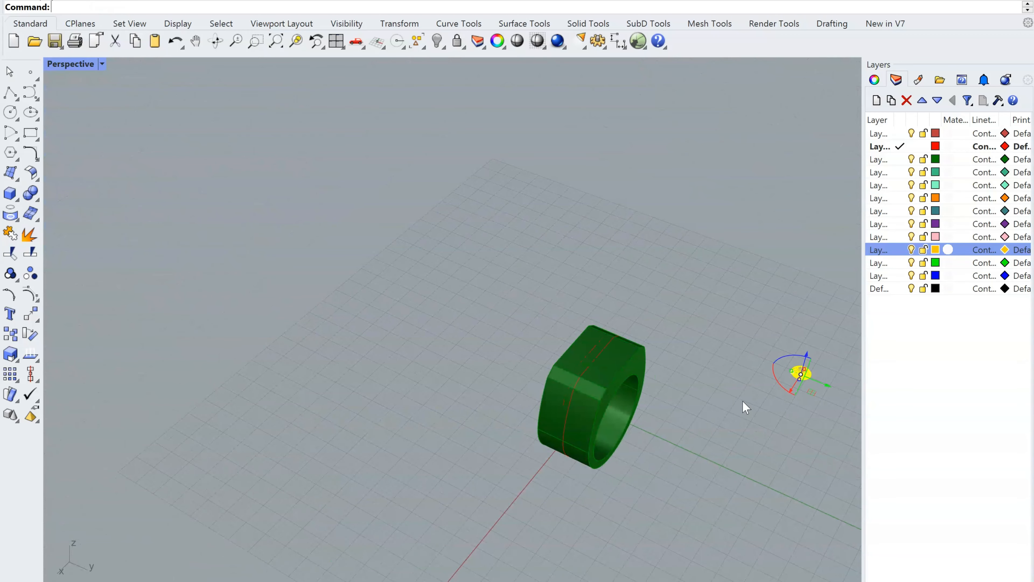
{"action": "left_click", "coordinate": [110, 581]}
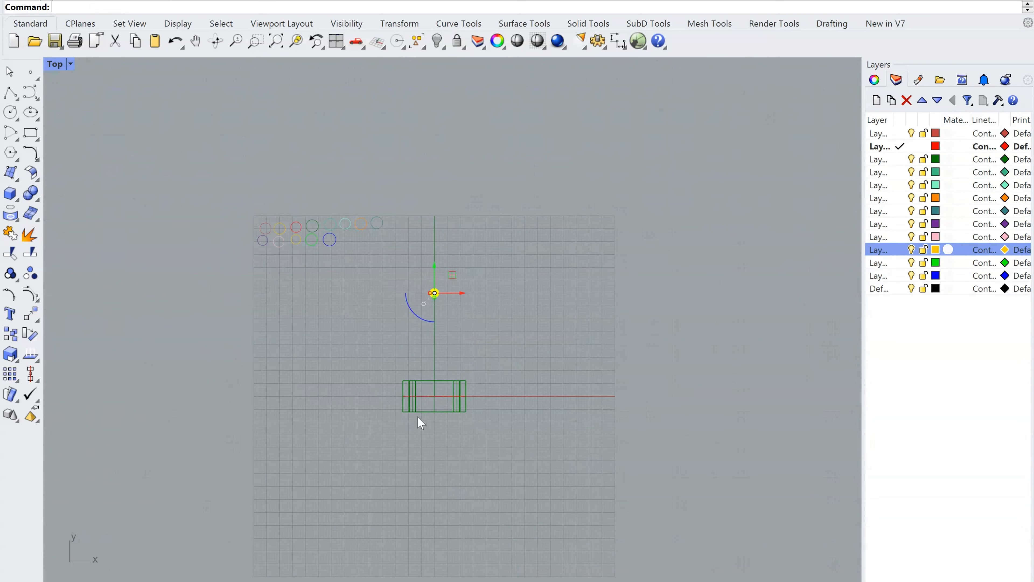
{"action": "scroll", "coordinate": [420, 423], "scroll_direction": "down", "scroll_amount": 2}
{"action": "scroll", "coordinate": [419, 328], "scroll_direction": "up", "scroll_amount": 10}
{"action": "left_click_drag", "start_coordinate": [448, 287], "coordinate": [452, 137]}
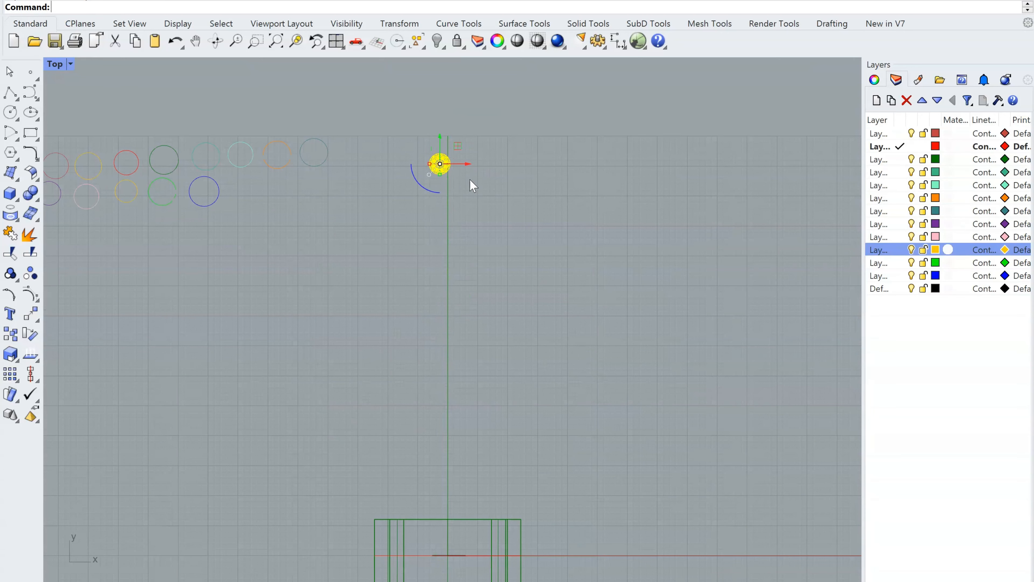
{"action": "key", "text": "Escape"}
{"action": "scroll", "coordinate": [549, 319], "scroll_direction": "down", "scroll_amount": 5}
{"action": "left_click_drag", "start_coordinate": [626, 272], "coordinate": [274, 213]}
{"action": "key", "text": "Delete"}
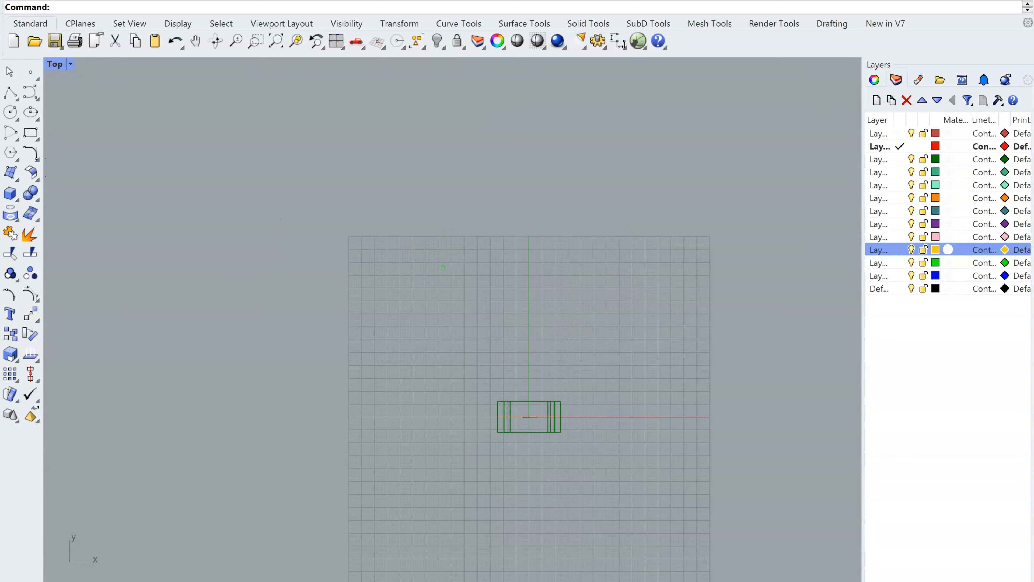
{"action": "key", "text": "ctrl+F4"}
{"action": "scroll", "coordinate": [576, 469], "scroll_direction": "up", "scroll_amount": 10}
{"action": "mouse_move", "coordinate": [616, 470]}
{"action": "right_mouse_down"}
{"action": "mouse_move", "coordinate": [781, 380]}
{"action": "mouse_move", "coordinate": [729, 398]}
{"action": "mouse_move", "coordinate": [588, 358]}
{"action": "mouse_move", "coordinate": [548, 404]}
{"action": "right_mouse_up"}
{"action": "scroll", "coordinate": [513, 358], "scroll_direction": "up", "scroll_amount": 6}
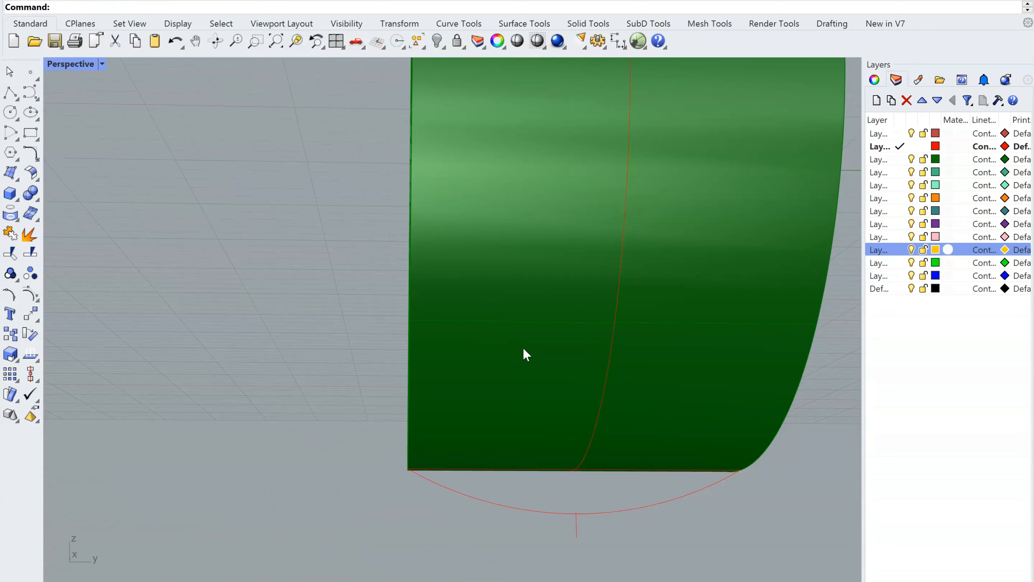
{"action": "scroll", "coordinate": [525, 387], "scroll_direction": "down", "scroll_amount": 2}
{"action": "right_click_drag", "start_coordinate": [596, 481], "coordinate": [513, 471]}
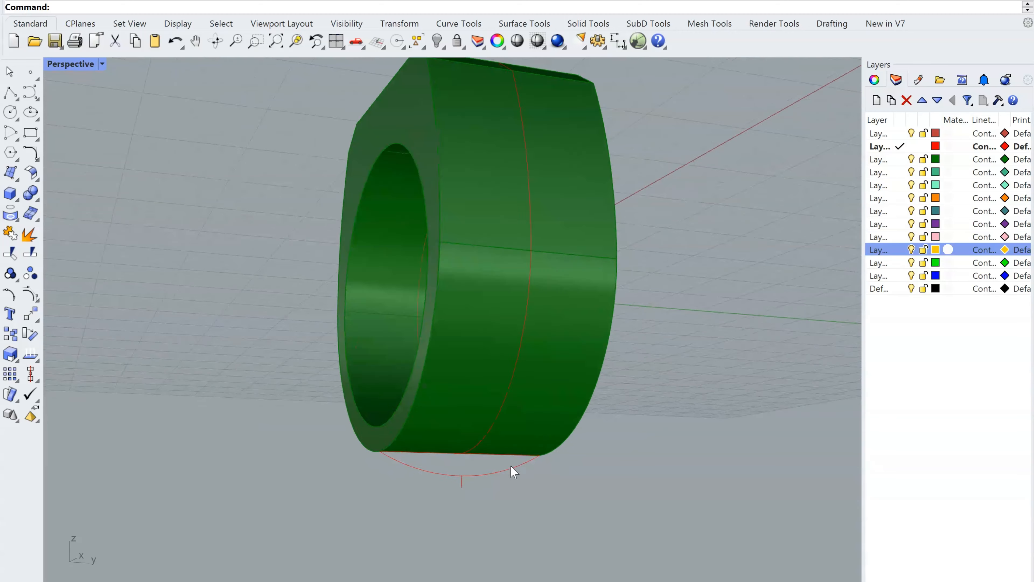
{"action": "right_click", "coordinate": [475, 492]}
{"action": "left_click", "coordinate": [500, 417]}
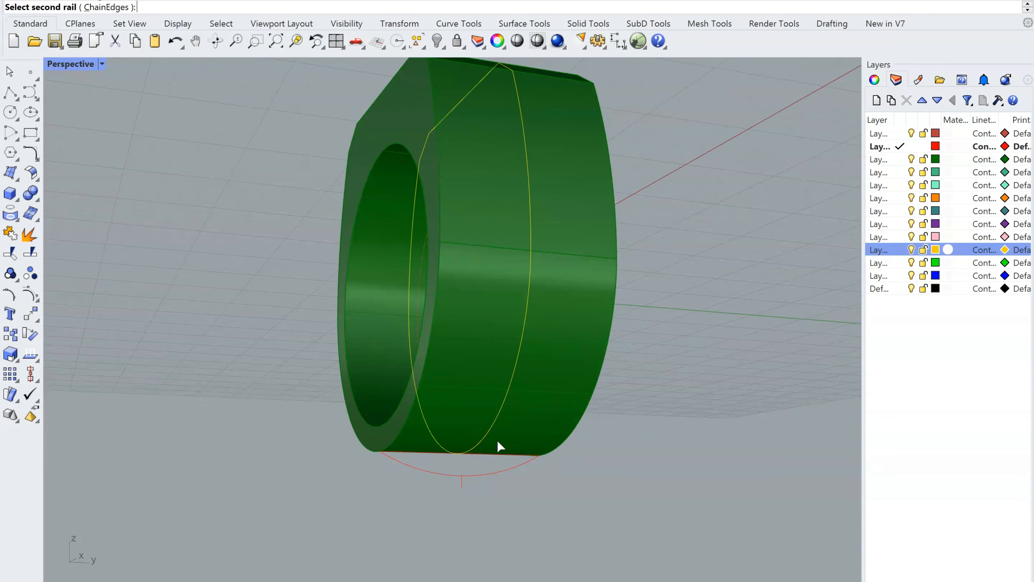
{"action": "left_click", "coordinate": [496, 474]}
{"action": "key", "text": "Escape"}
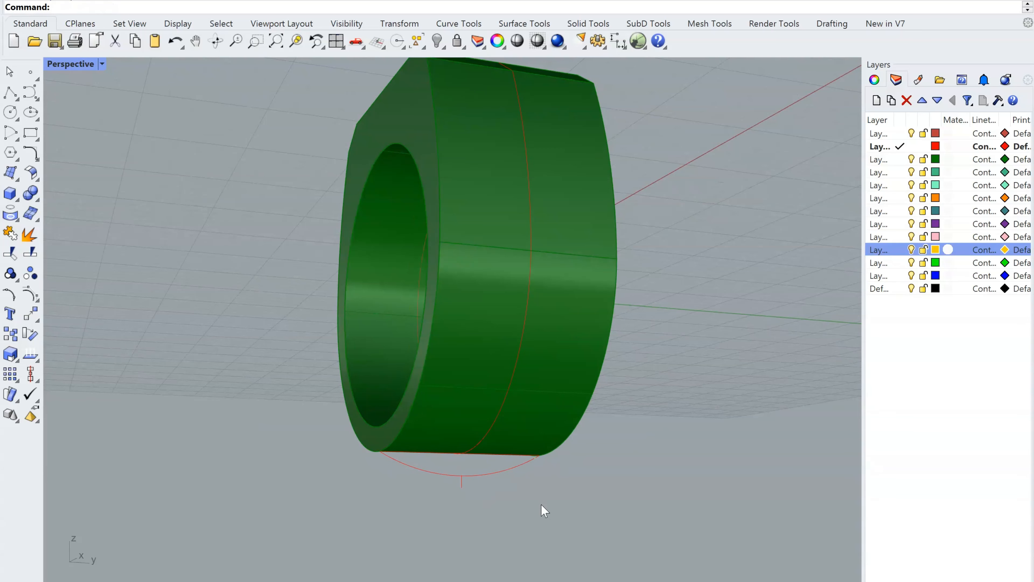
- Sweep the closed arc profile along the ring's centre outline curve as a single rail, accepting the default seam
{"action": "scroll", "coordinate": [515, 454], "scroll_direction": "up", "scroll_amount": 2}
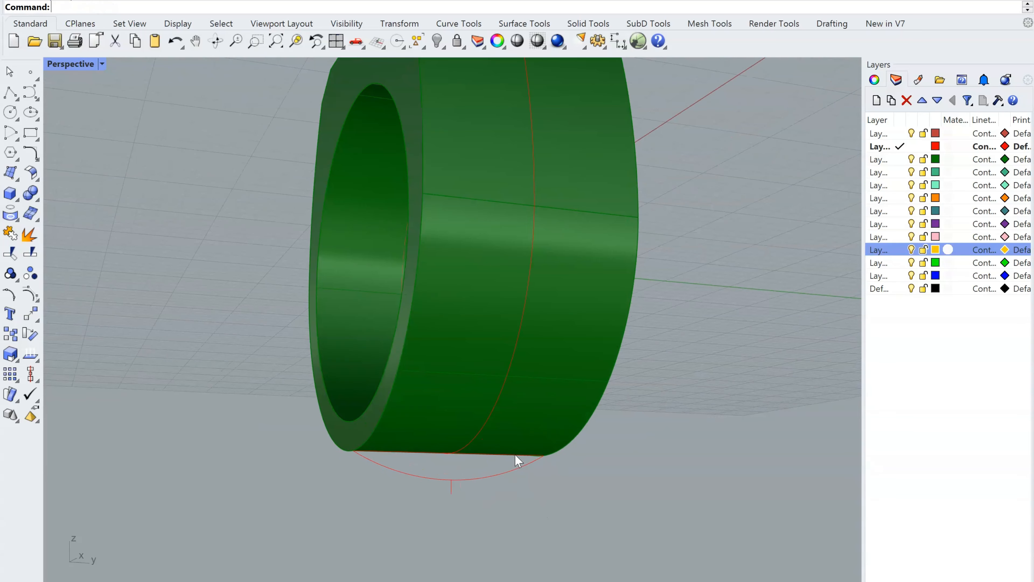
{"action": "key", "text": "Return"}
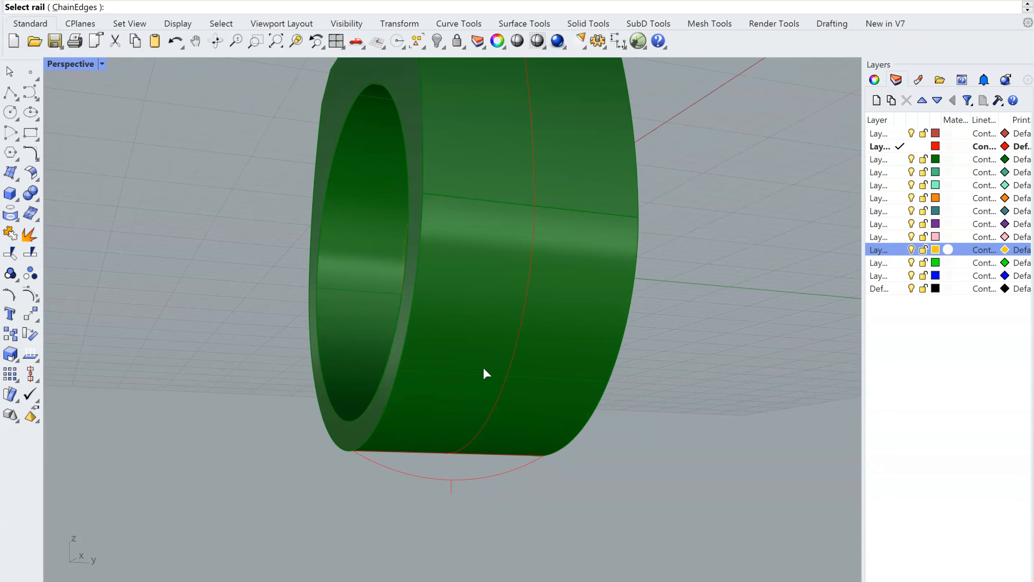
{"action": "left_click", "coordinate": [504, 376]}
{"action": "left_click", "coordinate": [497, 475]}
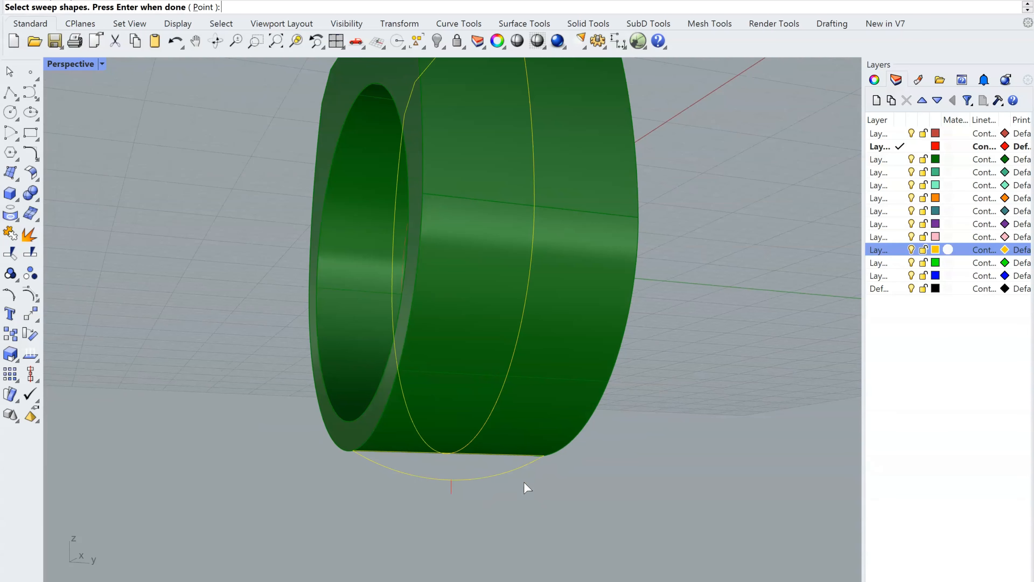
{"action": "key", "text": "Return"}
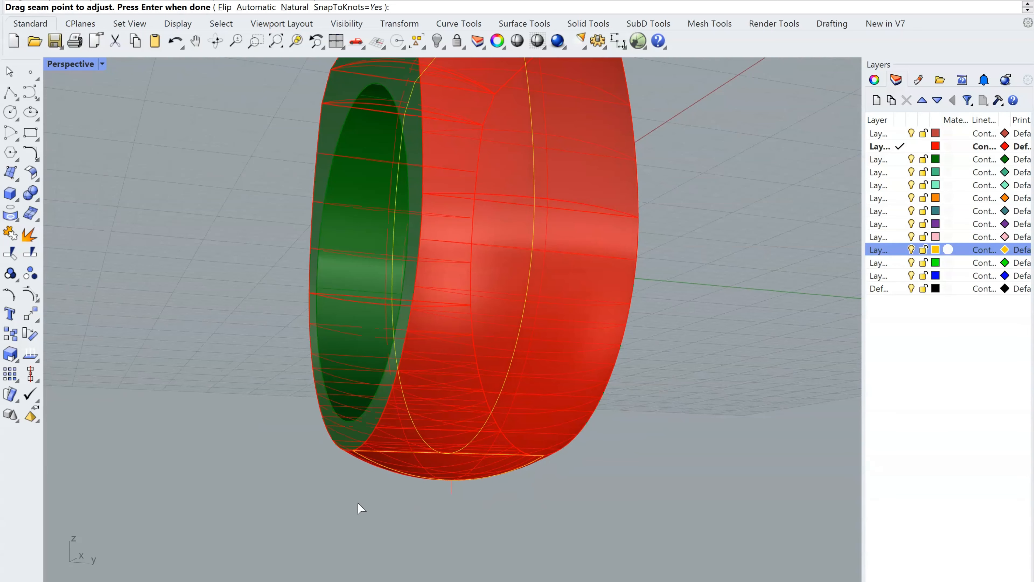
{"action": "key", "text": "Return"}
- Examine the domed outer faces and corner transitions of the swept shape in the perspective view
{"action": "mouse_move", "coordinate": [538, 351]}
{"action": "right_mouse_down"}
{"action": "mouse_move", "coordinate": [662, 295]}
{"action": "mouse_move", "coordinate": [596, 240]}
{"action": "mouse_move", "coordinate": [527, 422]}
{"action": "right_mouse_up"}
{"action": "scroll", "coordinate": [604, 402], "scroll_direction": "down", "scroll_amount": 5}
{"action": "scroll", "coordinate": [548, 351], "scroll_direction": "up", "scroll_amount": 8}
{"action": "right_click_drag", "start_coordinate": [548, 351], "coordinate": [667, 344]}
{"action": "left_click", "coordinate": [661, 333]}
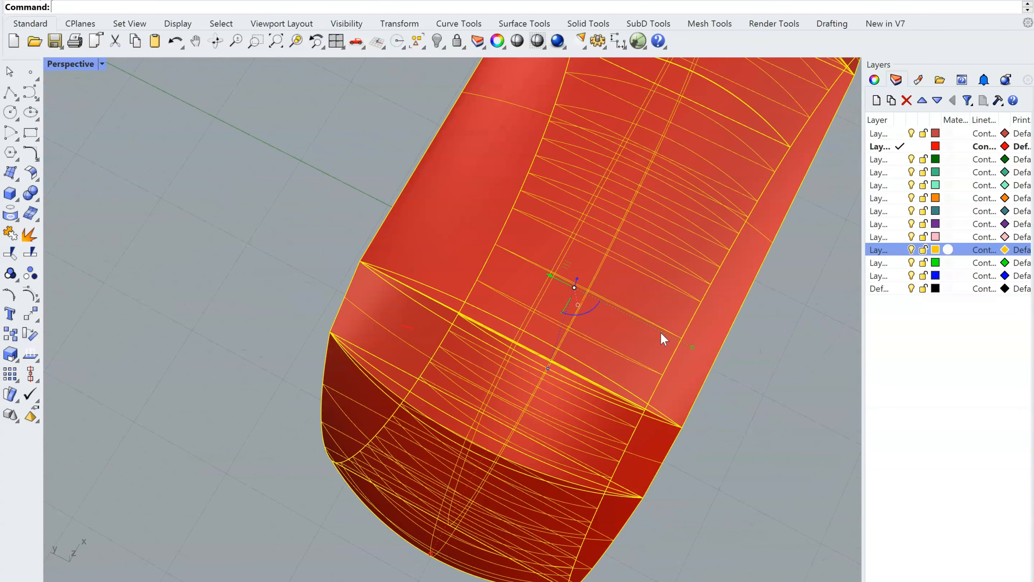
{"action": "key", "text": "Escape"}
{"action": "right_click_drag", "start_coordinate": [758, 480], "coordinate": [438, 363]}
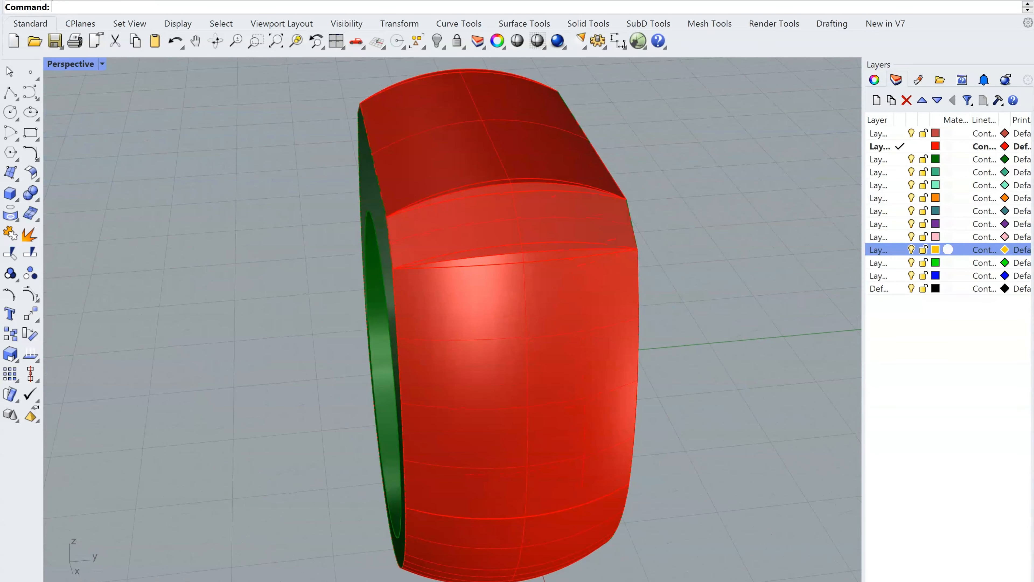
- Inspect in the front view how the swept shape follows the ring outline along its sides and corners
{"action": "key", "text": "ctrl+F2"}
{"action": "scroll", "coordinate": [511, 346], "scroll_direction": "up", "scroll_amount": 4}
{"action": "right_click_drag", "start_coordinate": [544, 355], "coordinate": [563, 405]}
{"action": "right_click_drag", "start_coordinate": [708, 429], "coordinate": [669, 446]}
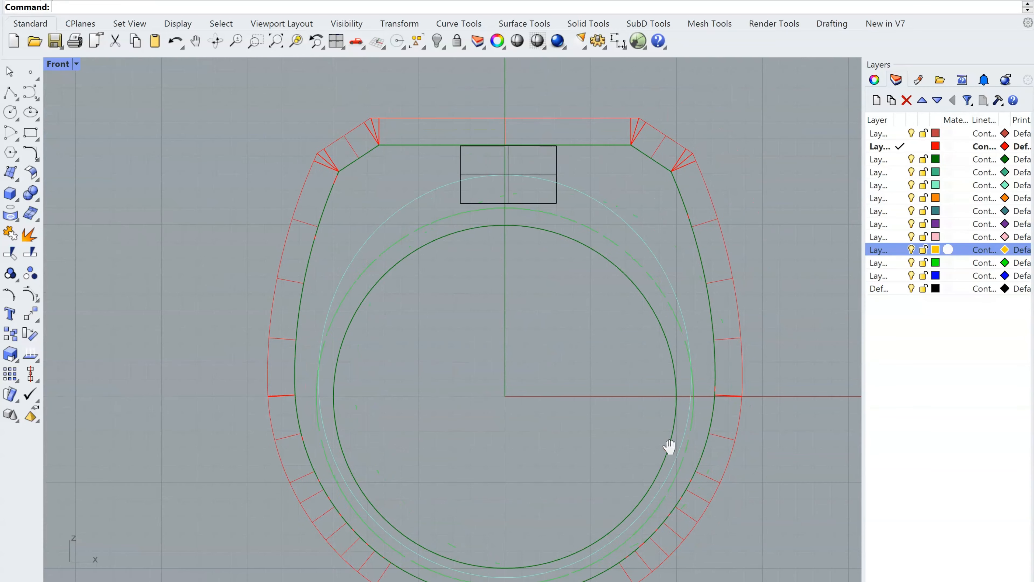
{"action": "scroll", "coordinate": [715, 377], "scroll_direction": "up", "scroll_amount": 5}
{"action": "scroll", "coordinate": [739, 274], "scroll_direction": "down", "scroll_amount": 8}
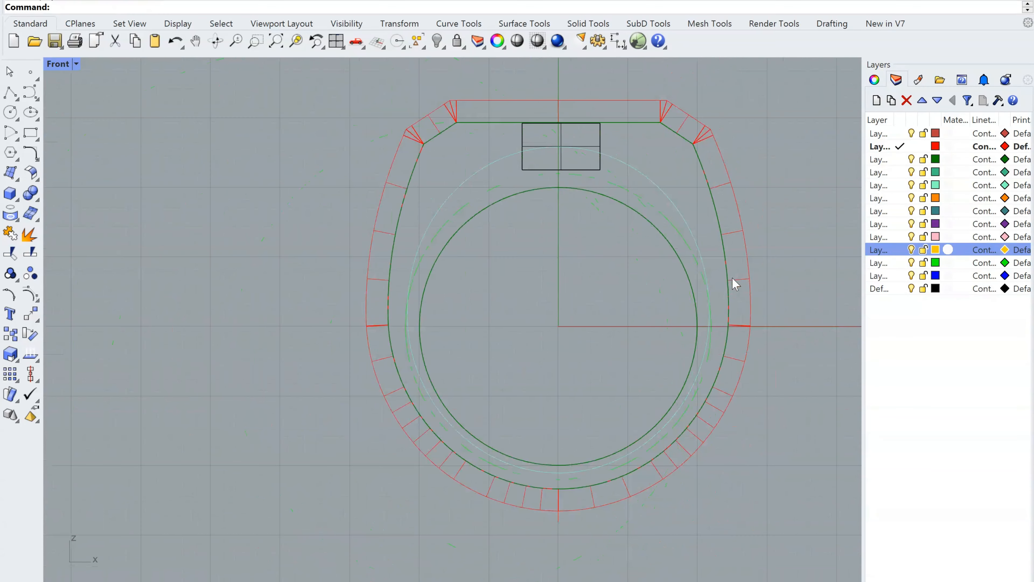
{"action": "scroll", "coordinate": [730, 291], "scroll_direction": "up", "scroll_amount": 5}
{"action": "left_click", "coordinate": [754, 268]}
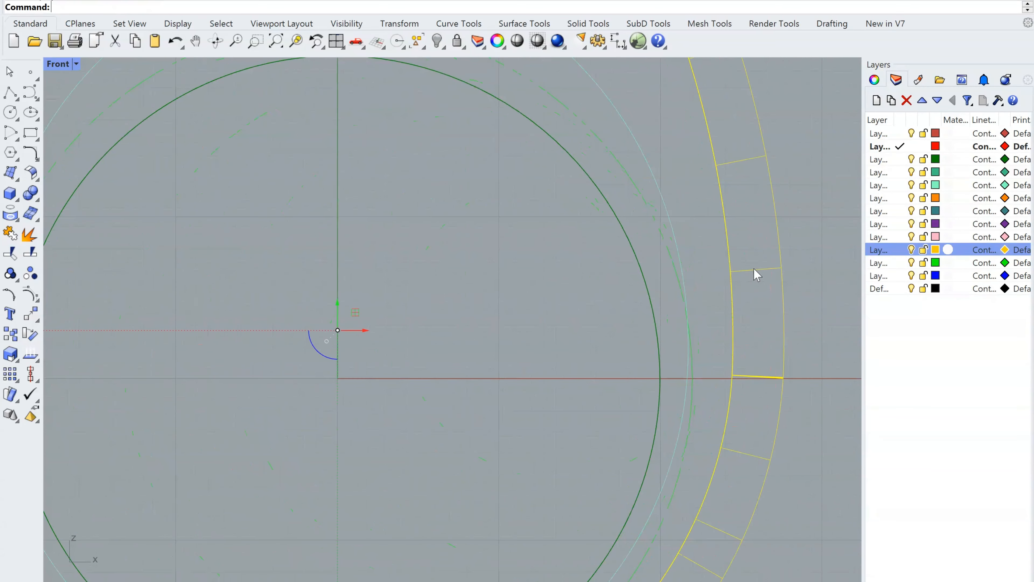
{"action": "scroll", "coordinate": [584, 211], "scroll_direction": "down", "scroll_amount": 5}
{"action": "scroll", "coordinate": [651, 235], "scroll_direction": "up", "scroll_amount": 4}
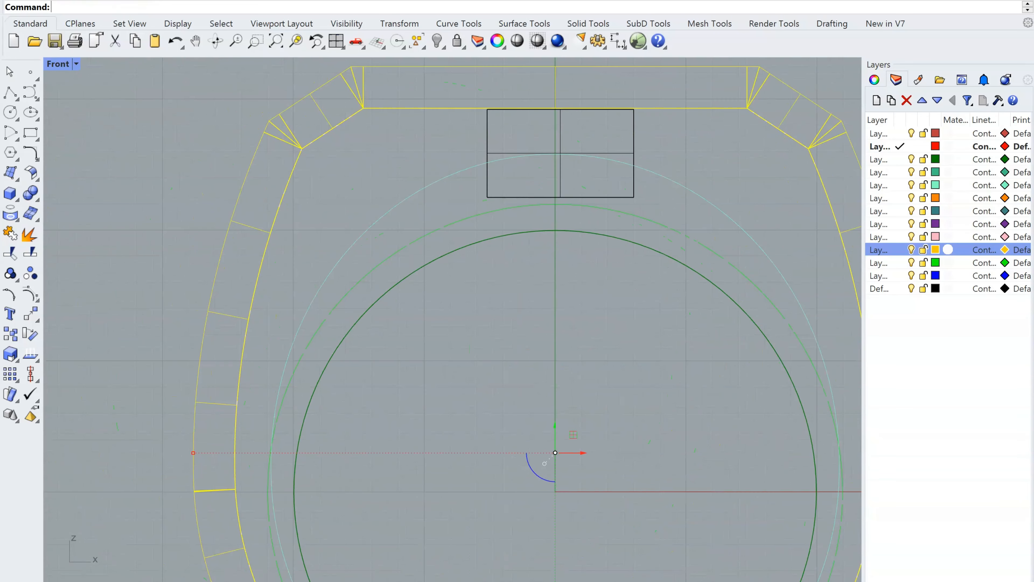
{"action": "left_click", "coordinate": [706, 294]}
{"action": "scroll", "coordinate": [579, 301], "scroll_direction": "down", "scroll_amount": 1}
{"action": "scroll", "coordinate": [579, 307], "scroll_direction": "down", "scroll_amount": 2}
{"action": "scroll", "coordinate": [400, 344], "scroll_direction": "up", "scroll_amount": 5}
{"action": "right_click_drag", "start_coordinate": [399, 344], "coordinate": [425, 438]}
{"action": "scroll", "coordinate": [369, 404], "scroll_direction": "down", "scroll_amount": 5}
{"action": "scroll", "coordinate": [367, 342], "scroll_direction": "up", "scroll_amount": 2}
{"action": "key", "text": "Escape"}
{"action": "scroll", "coordinate": [482, 115], "scroll_direction": "up", "scroll_amount": 5}
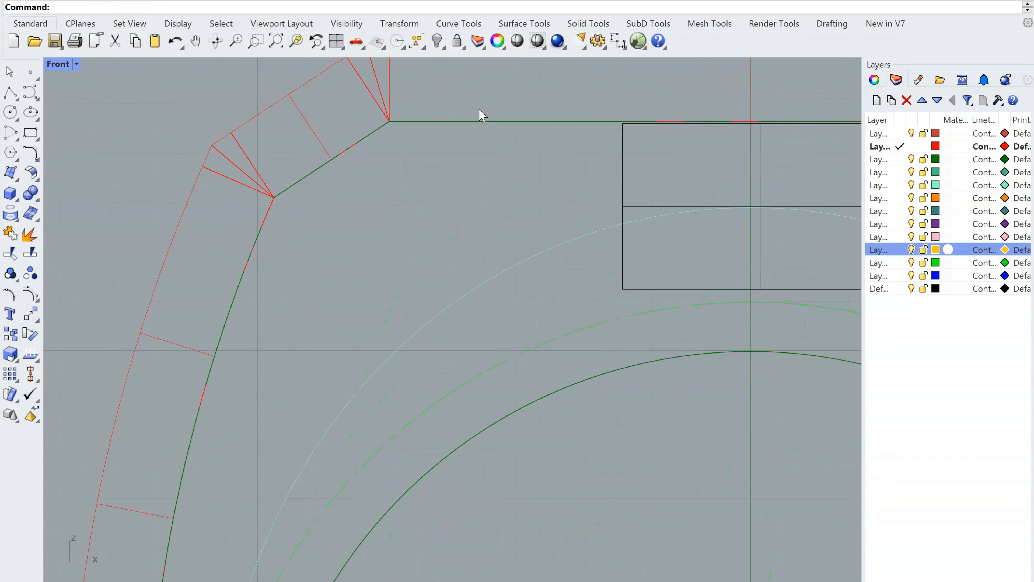
- Select the rail curve on the ring's outer outline and make the blue layer current
{"action": "left_click", "coordinate": [487, 122]}
{"action": "scroll", "coordinate": [411, 191], "scroll_direction": "down", "scroll_amount": 5}
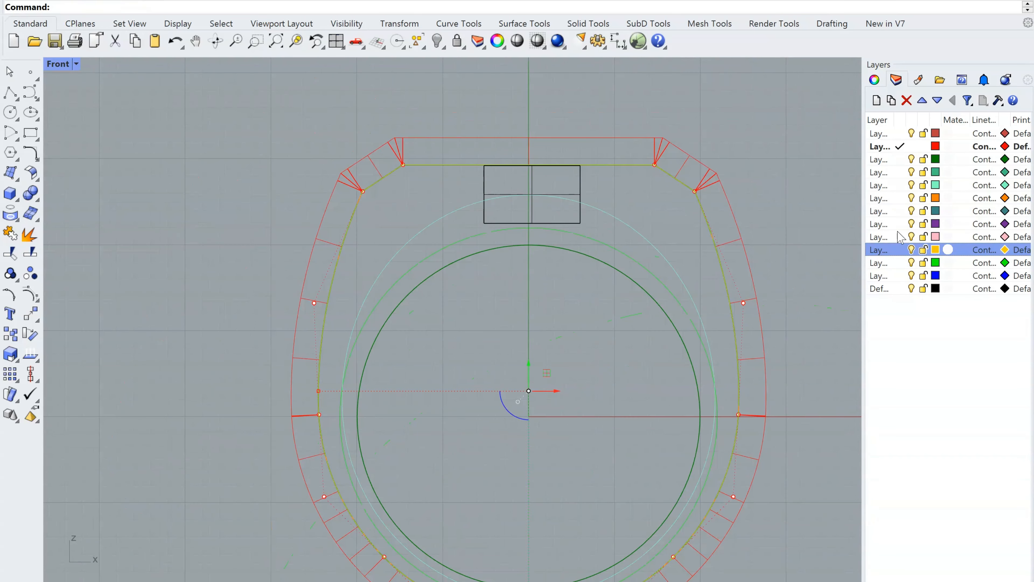
{"action": "left_click", "coordinate": [566, 368]}
{"action": "scroll", "coordinate": [722, 291], "scroll_direction": "up", "scroll_amount": 5}
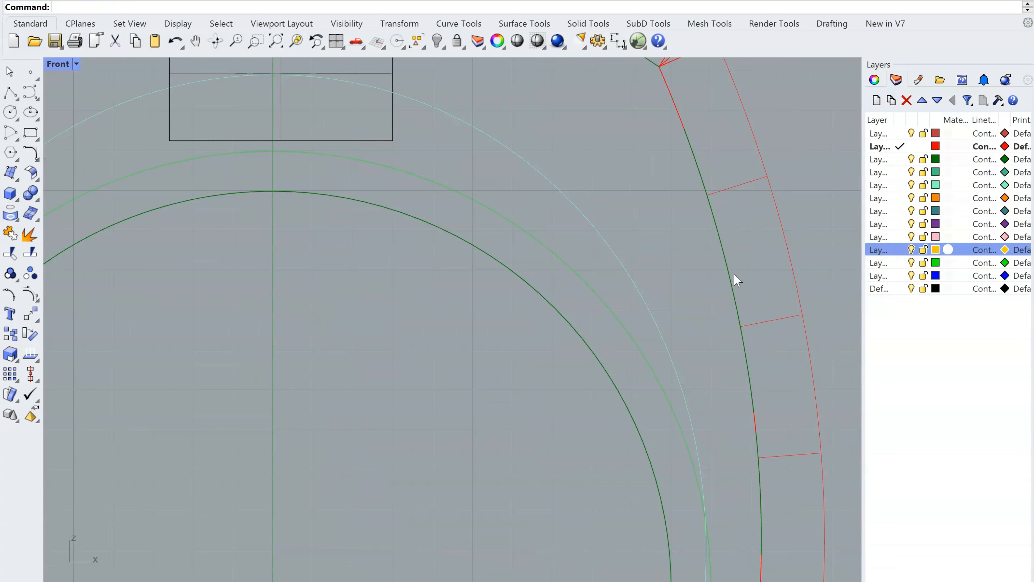
{"action": "left_click", "coordinate": [727, 277]}
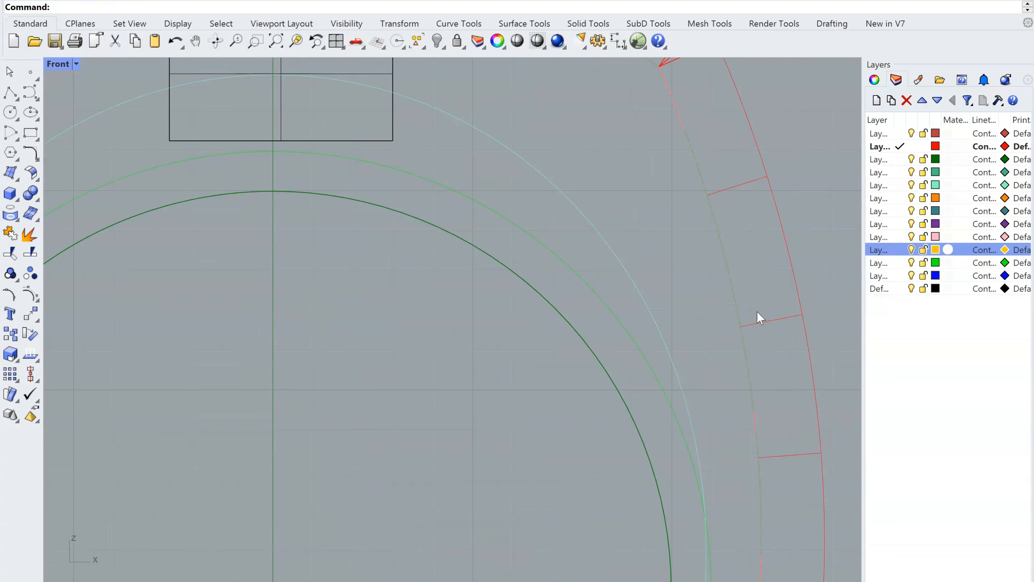
{"action": "left_click", "coordinate": [902, 225]}
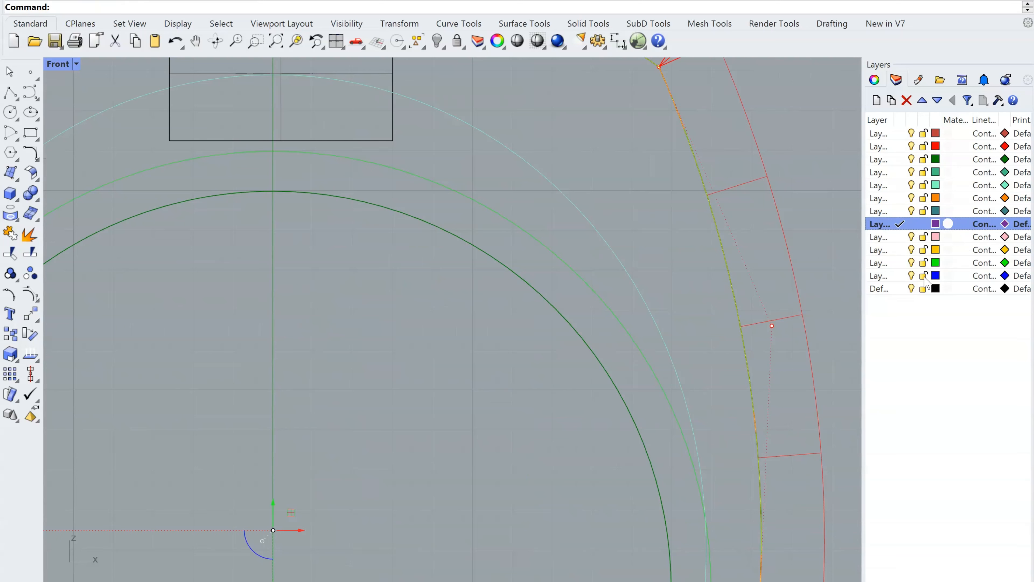
{"action": "left_click", "coordinate": [901, 278]}
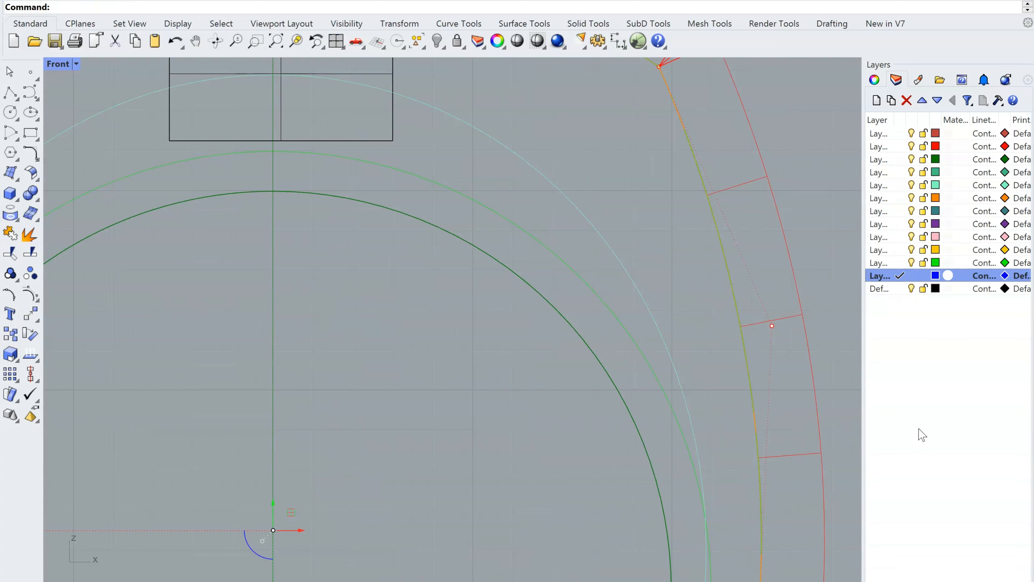
{"action": "left_click", "coordinate": [821, 200]}
- Scale the swept shape and ring body down together uniformly in the front view until the outer edge meets the outline curve
{"action": "scroll", "coordinate": [576, 242], "scroll_direction": "down", "scroll_amount": 4}
{"action": "scroll", "coordinate": [476, 254], "scroll_direction": "up", "scroll_amount": 1}
{"action": "left_click", "coordinate": [472, 245]}
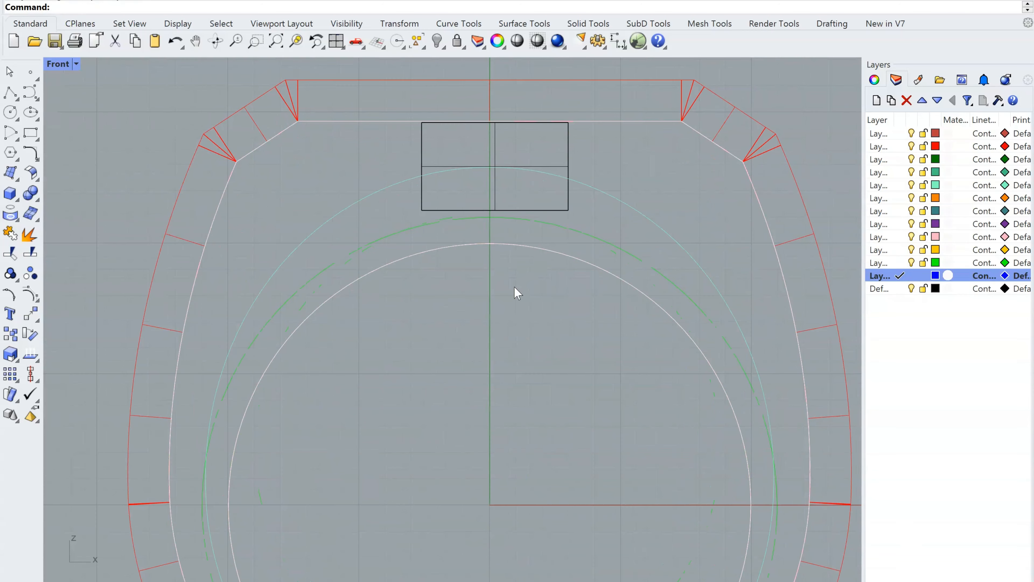
{"action": "left_click", "coordinate": [140, 416], "text": "shift"}
{"action": "right_click_drag", "start_coordinate": [204, 462], "coordinate": [235, 382]}
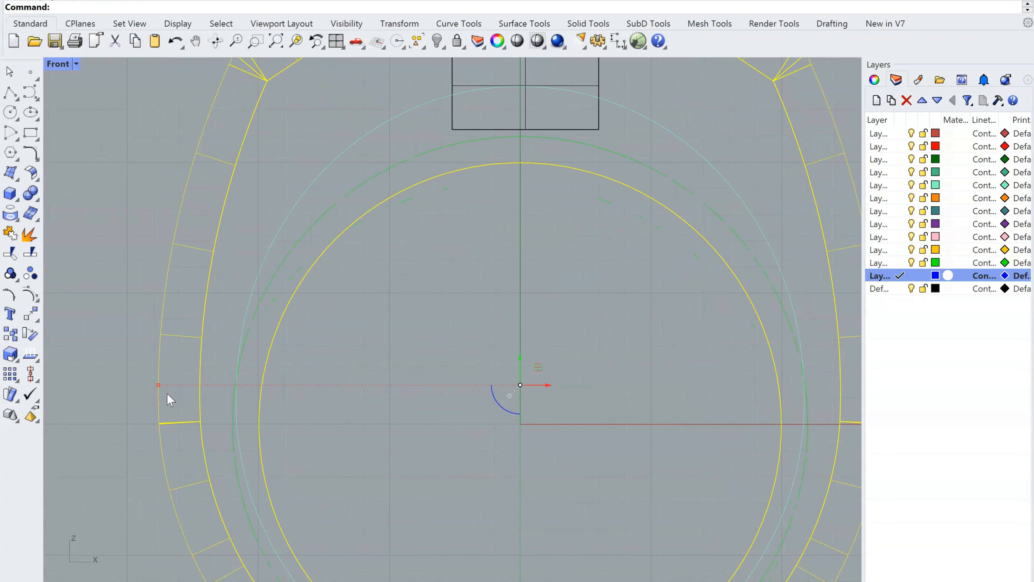
{"action": "left_click_drag", "start_coordinate": [164, 390], "coordinate": [199, 401]}
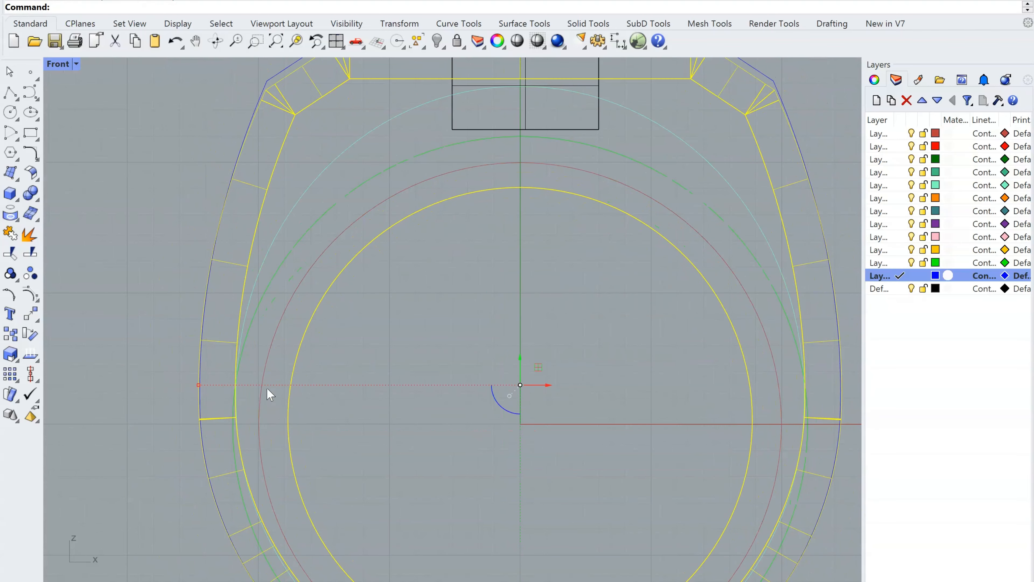
{"action": "right_click_drag", "start_coordinate": [301, 394], "coordinate": [309, 471]}
{"action": "right_click_drag", "start_coordinate": [471, 437], "coordinate": [478, 271]}
{"action": "right_click_drag", "start_coordinate": [555, 326], "coordinate": [502, 385]}
{"action": "key", "text": "Escape"}
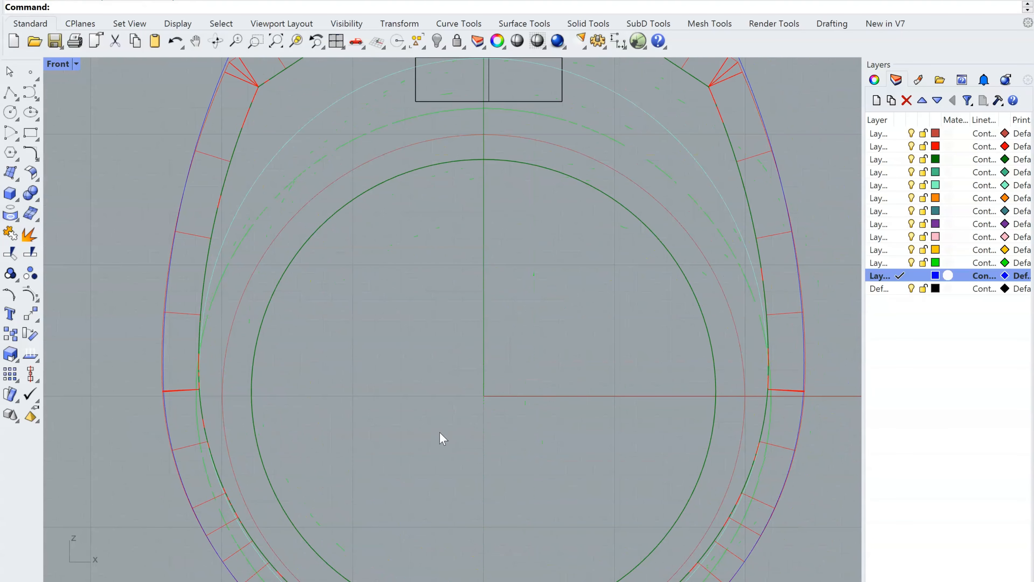
- Extrude the circle between the ring's hole and outer edge both ways into a closed cylinder passing well beyond the ring
{"action": "key", "text": "ctrl+F4"}
{"action": "mouse_move", "coordinate": [454, 427]}
{"action": "right_mouse_down"}
{"action": "mouse_move", "coordinate": [549, 426]}
{"action": "mouse_move", "coordinate": [552, 373]}
{"action": "mouse_move", "coordinate": [495, 402]}
{"action": "mouse_move", "coordinate": [418, 385]}
{"action": "mouse_move", "coordinate": [343, 409]}
{"action": "mouse_move", "coordinate": [570, 385]}
{"action": "mouse_move", "coordinate": [576, 400]}
{"action": "mouse_move", "coordinate": [619, 409]}
{"action": "right_mouse_up"}
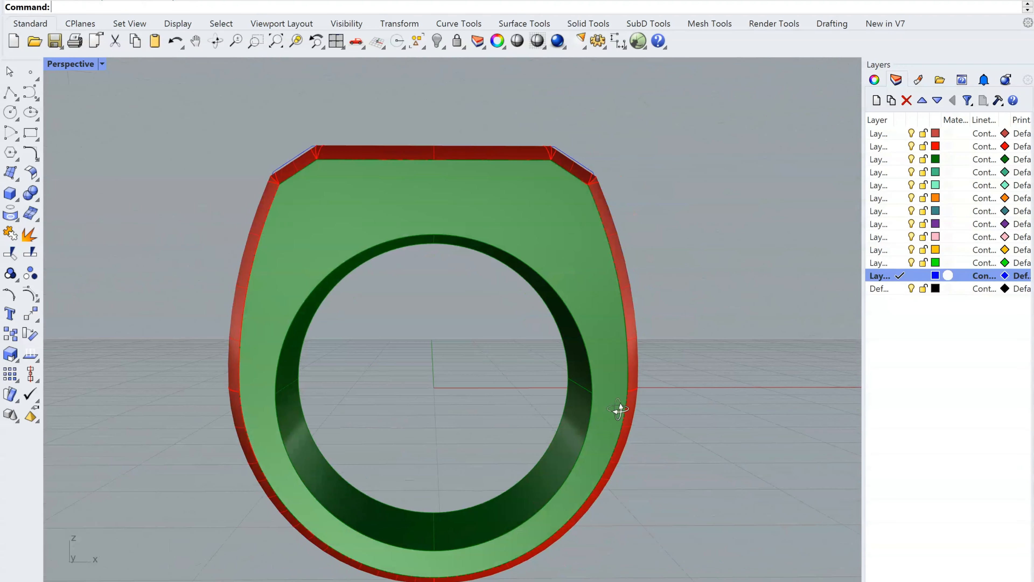
{"action": "key", "text": "ctrl+F2"}
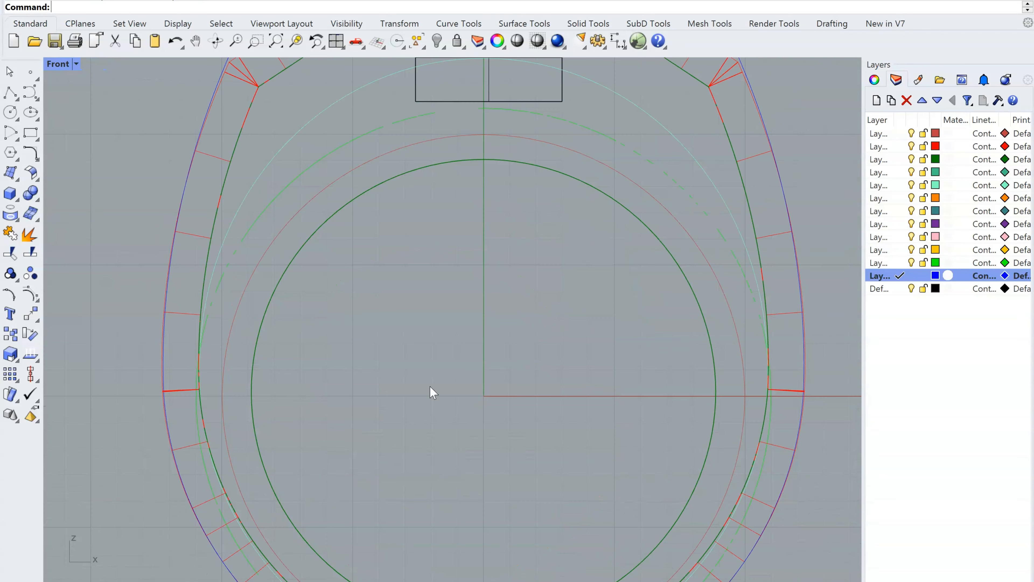
{"action": "left_click", "coordinate": [728, 308]}
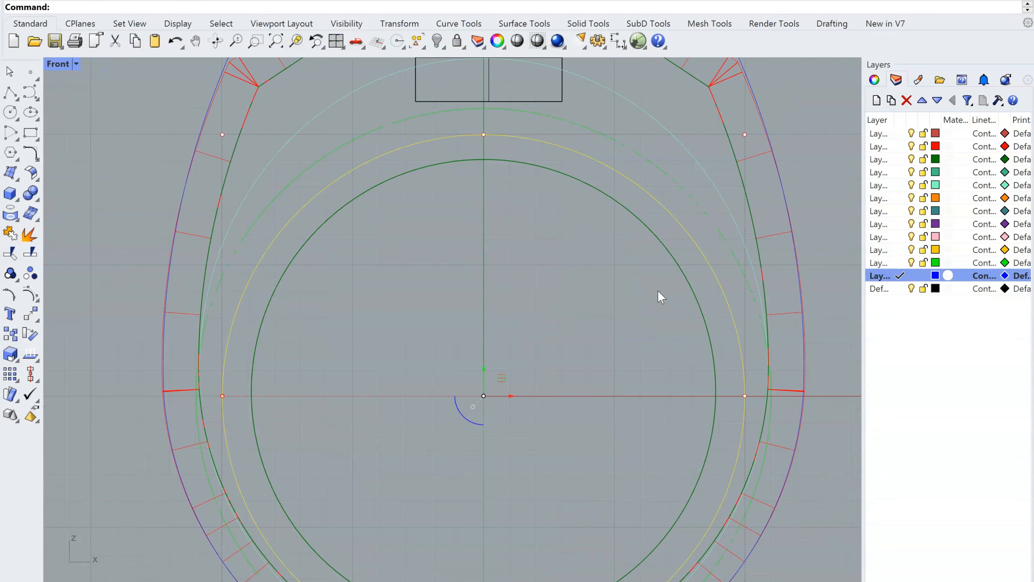
{"action": "key", "text": "ctrl+F4"}
{"action": "mouse_move", "coordinate": [295, 489]}
{"action": "right_mouse_down"}
{"action": "mouse_move", "coordinate": [317, 452]}
{"action": "mouse_move", "coordinate": [393, 444]}
{"action": "mouse_move", "coordinate": [389, 452]}
{"action": "right_mouse_up"}
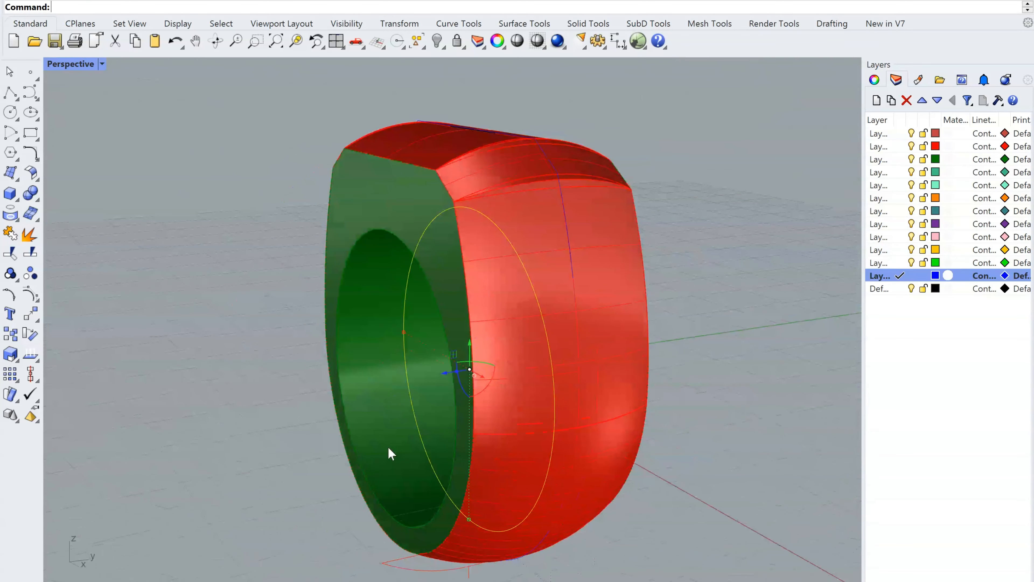
{"action": "right_click", "coordinate": [465, 458]}
{"action": "left_click", "coordinate": [247, 460]}
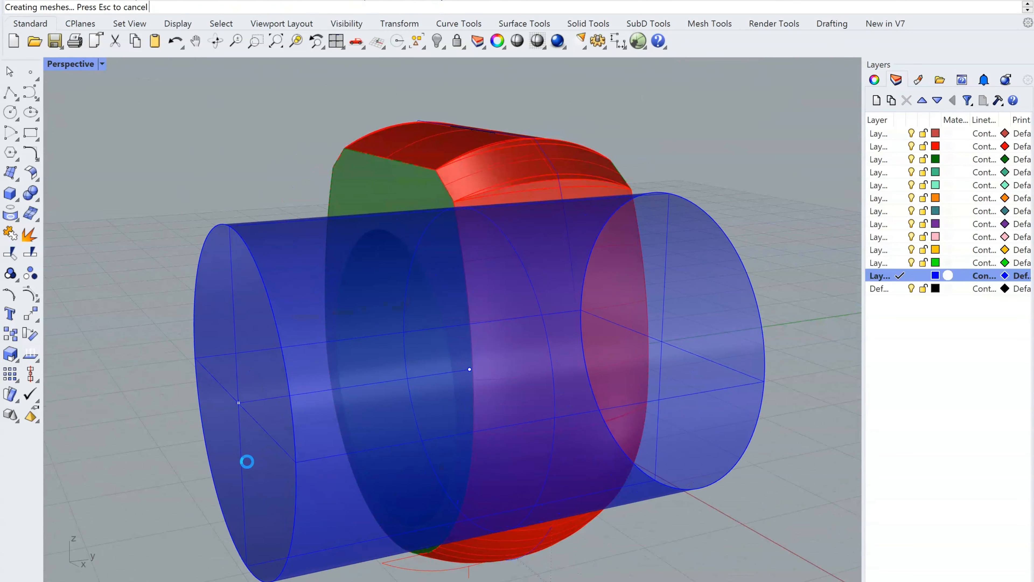
- Examine how the blue cylinder fits inside the ring body in a shaded front view and from several perspective angles
{"action": "right_click_drag", "start_coordinate": [427, 422], "coordinate": [520, 393]}
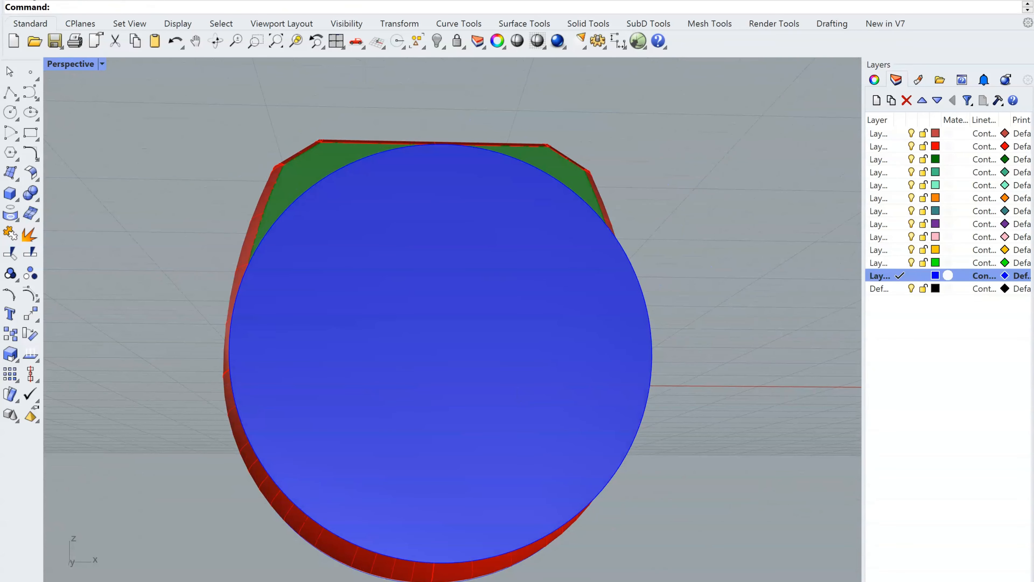
{"action": "key", "text": "ctrl+F2"}
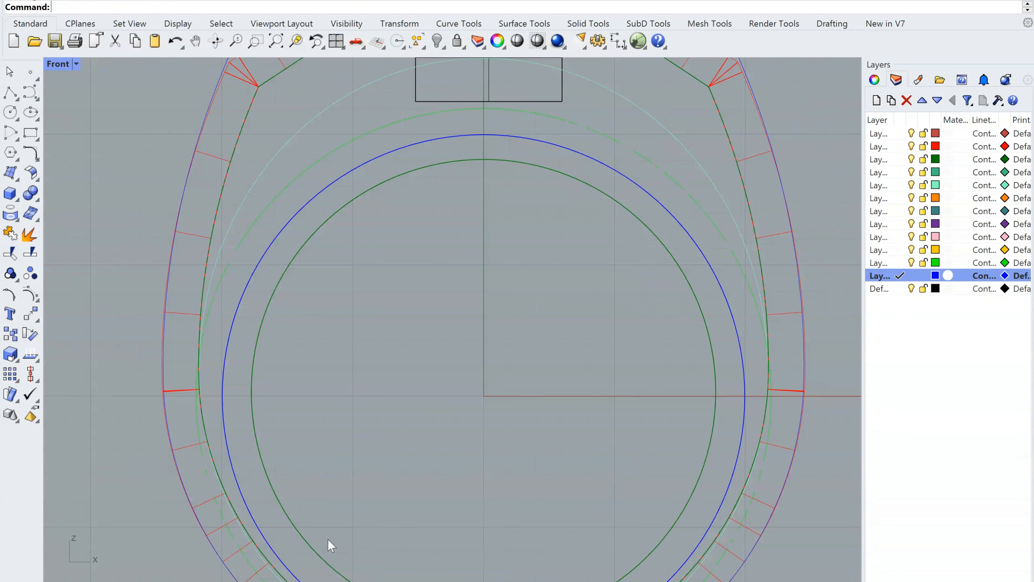
{"action": "key", "text": "ctrl+alt+s"}
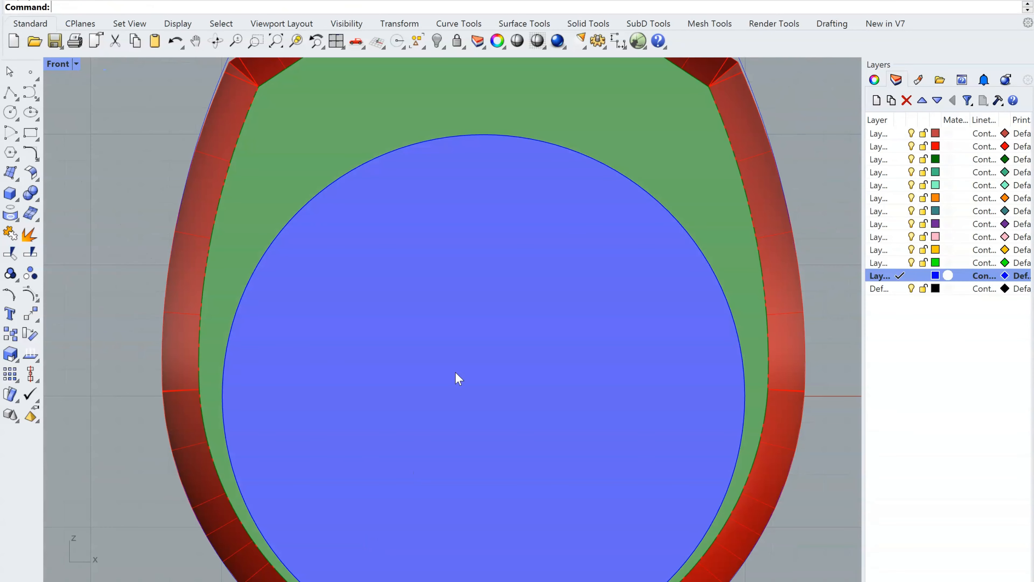
{"action": "scroll", "coordinate": [466, 458], "scroll_direction": "down", "scroll_amount": 3}
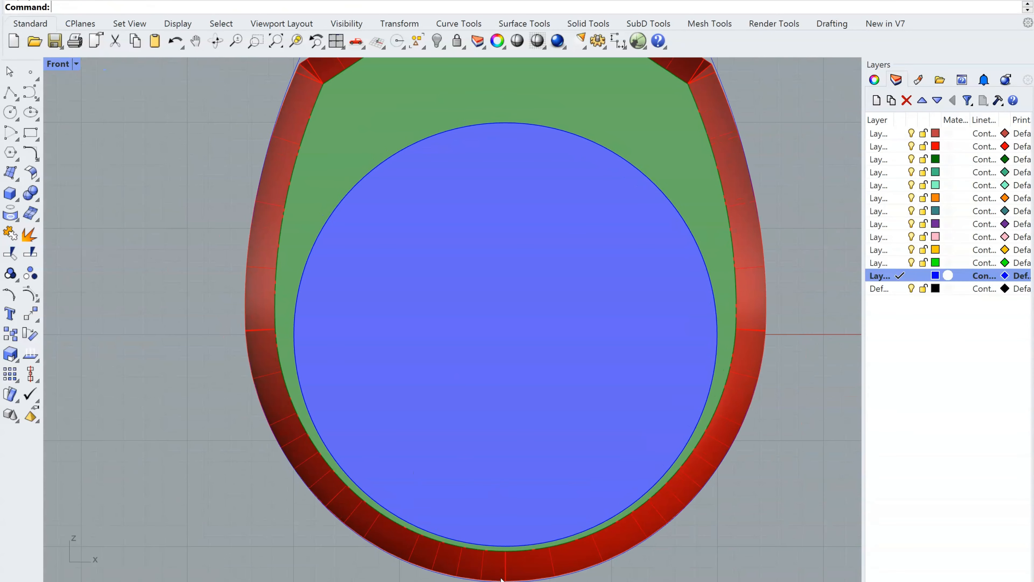
{"action": "right_click_drag", "start_coordinate": [466, 477], "coordinate": [415, 399]}
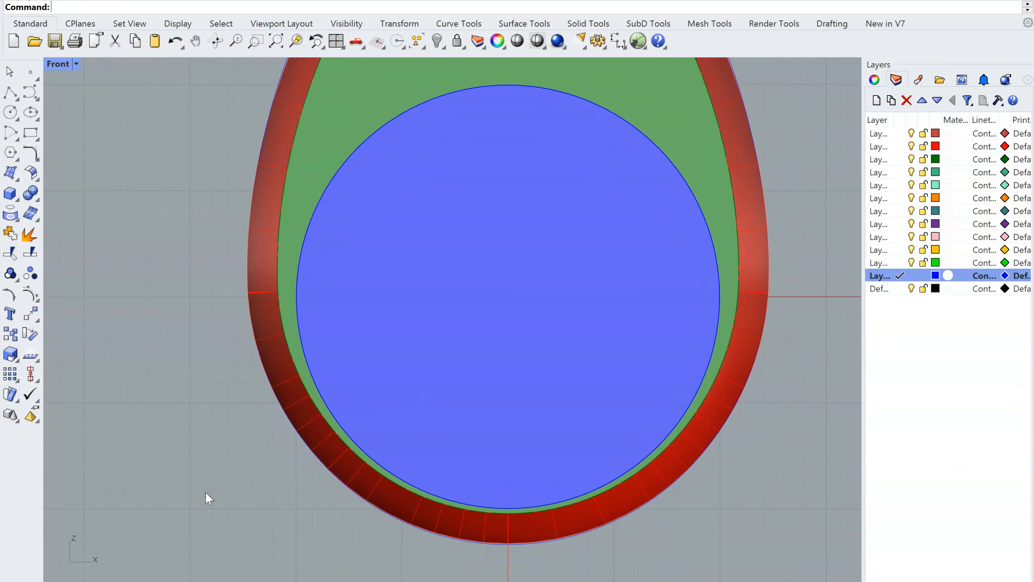
{"action": "left_click", "coordinate": [102, 581]}
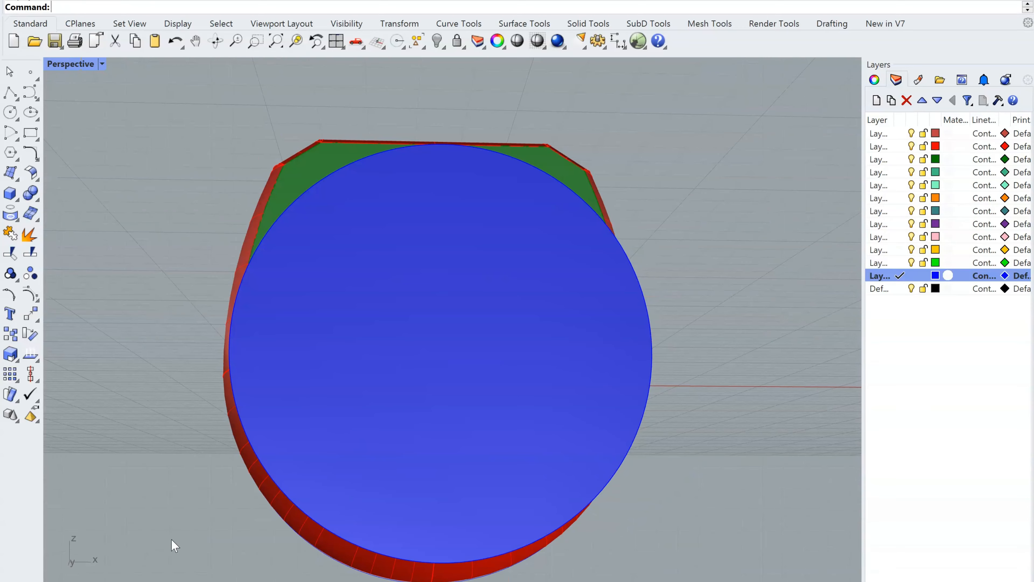
{"action": "right_click_drag", "start_coordinate": [396, 416], "coordinate": [307, 452]}
{"action": "right_click_drag", "start_coordinate": [407, 439], "coordinate": [339, 487]}
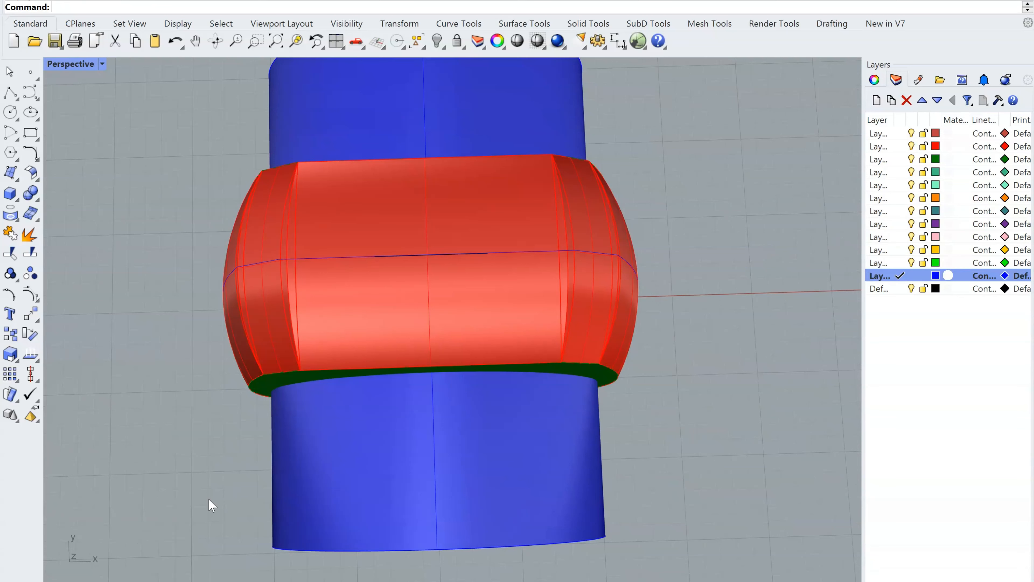
{"action": "right_click_drag", "start_coordinate": [226, 499], "coordinate": [220, 448]}
{"action": "right_click_drag", "start_coordinate": [446, 405], "coordinate": [500, 350]}
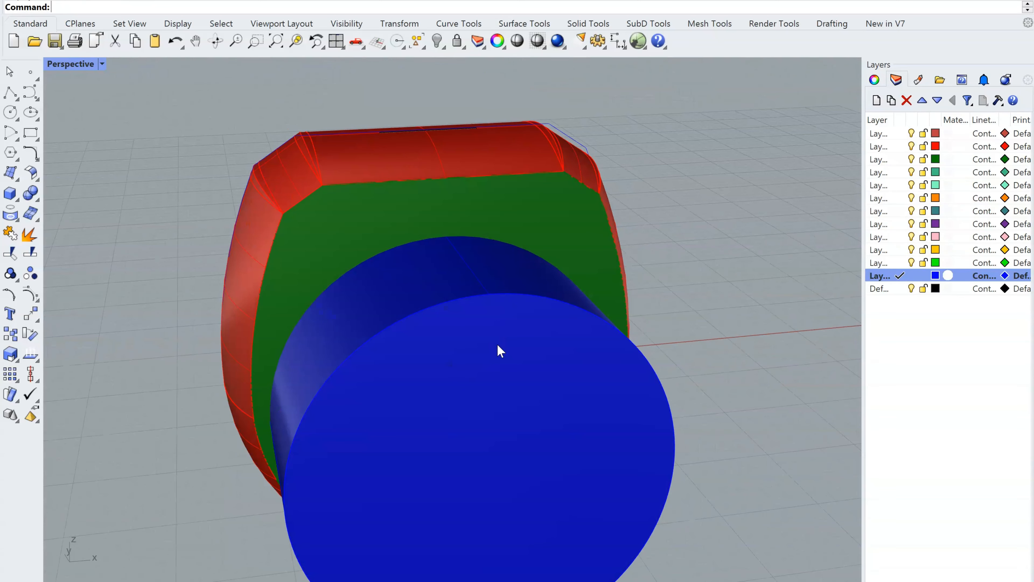
- Create a rectangular corner-to-corner plane in the front view that encloses the whole ring with a margin on every side
{"action": "left_click", "coordinate": [162, 578]}
{"action": "scroll", "coordinate": [411, 349], "scroll_direction": "down", "scroll_amount": 7}
{"action": "scroll", "coordinate": [411, 349], "scroll_direction": "up", "scroll_amount": 4}
{"action": "right_click_drag", "start_coordinate": [514, 422], "coordinate": [624, 460]}
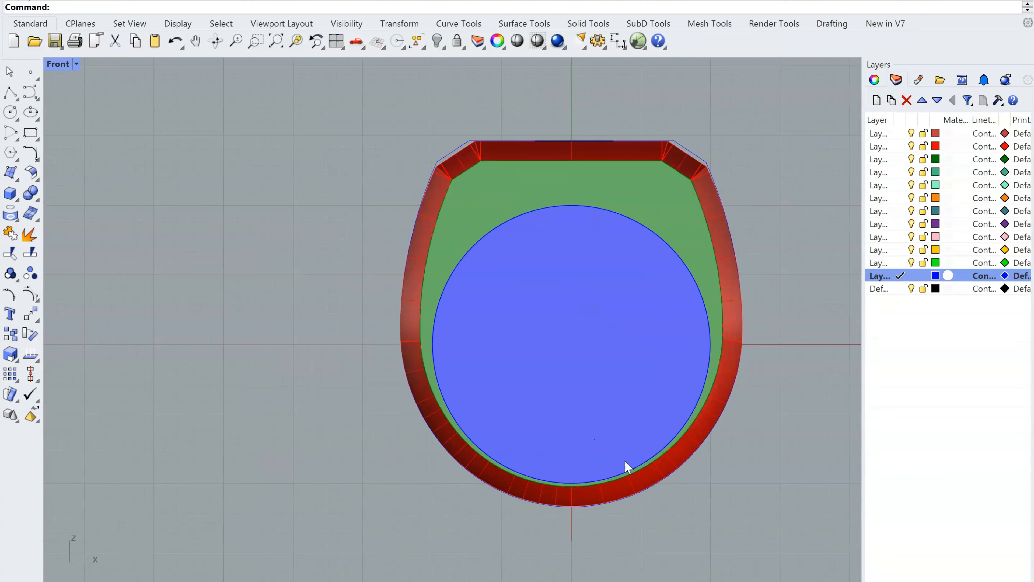
{"action": "key", "text": "Return"}
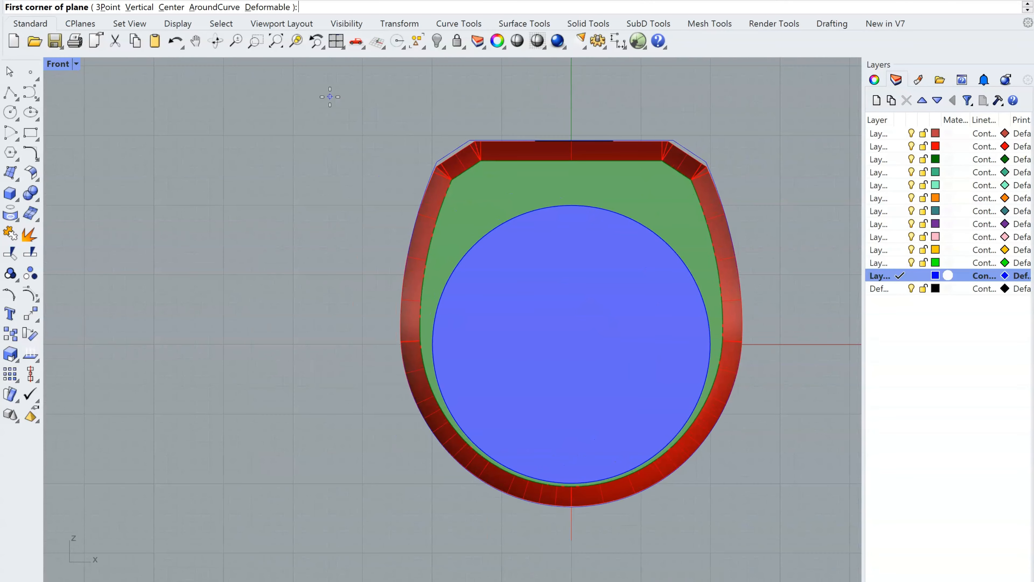
{"action": "left_click", "coordinate": [330, 96]}
{"action": "right_click_drag", "start_coordinate": [629, 420], "coordinate": [513, 404]}
{"action": "scroll", "coordinate": [650, 468], "scroll_direction": "down", "scroll_amount": 2}
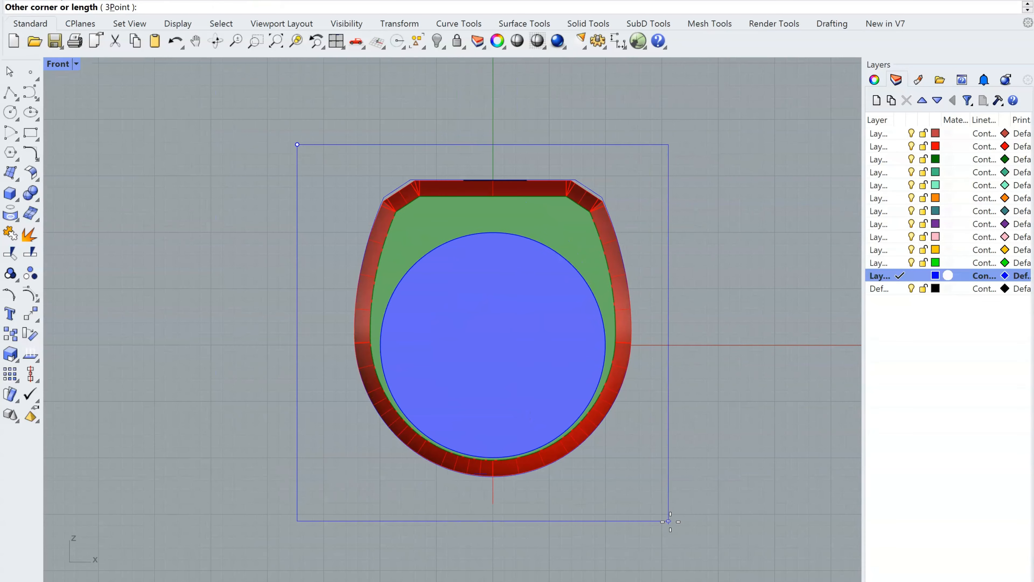
{"action": "left_click", "coordinate": [670, 521]}
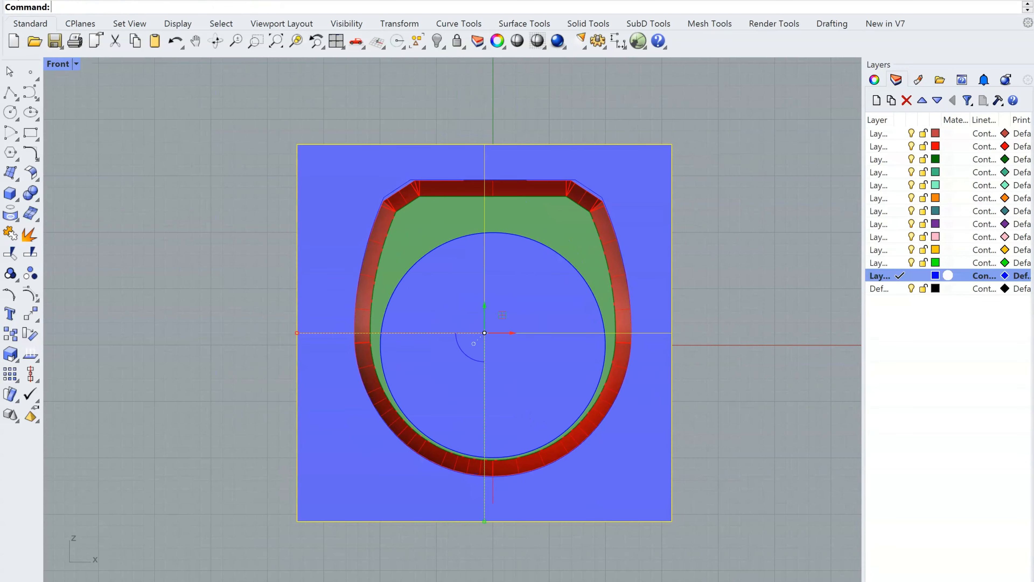
- Move the plane along Y in the right view, from the ring's centre to clear of its side
{"action": "key", "text": "ctrl+F3"}
{"action": "scroll", "coordinate": [423, 411], "scroll_direction": "down", "scroll_amount": 12}
{"action": "scroll", "coordinate": [398, 308], "scroll_direction": "up", "scroll_amount": 4}
{"action": "right_click_drag", "start_coordinate": [477, 307], "coordinate": [498, 377]}
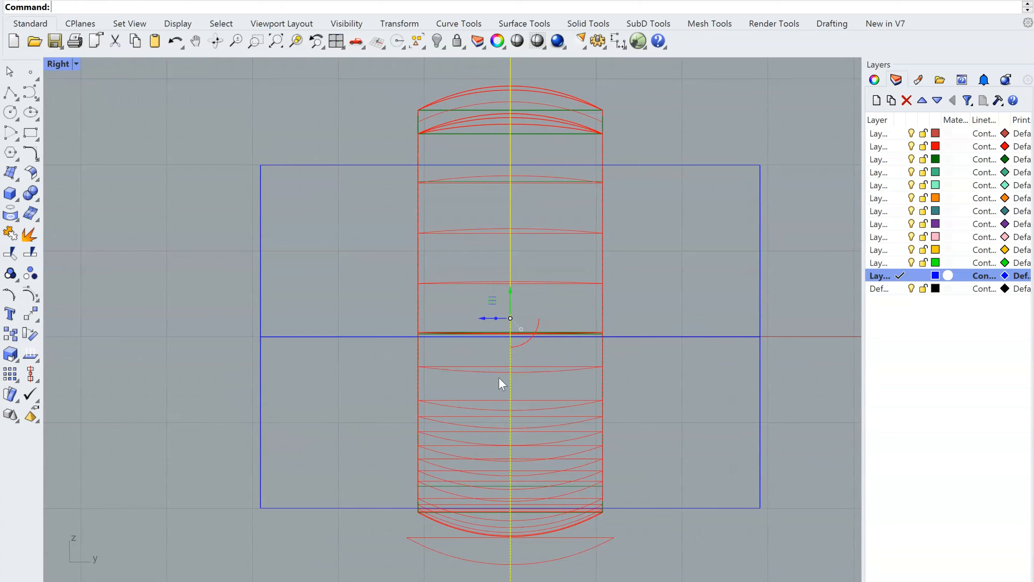
{"action": "left_click_drag", "start_coordinate": [490, 320], "coordinate": [348, 331]}
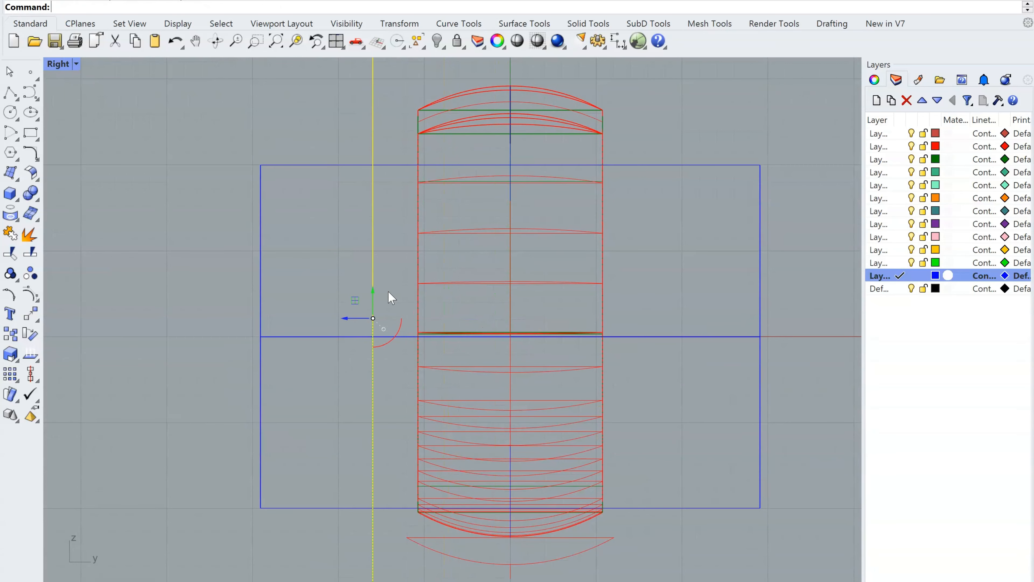
- Move the plane by its upper corner against the ring's side edge so it lies flush with the ring's side face
{"action": "right_click_drag", "start_coordinate": [389, 292], "coordinate": [469, 416]}
{"action": "right_click", "coordinate": [484, 221]}
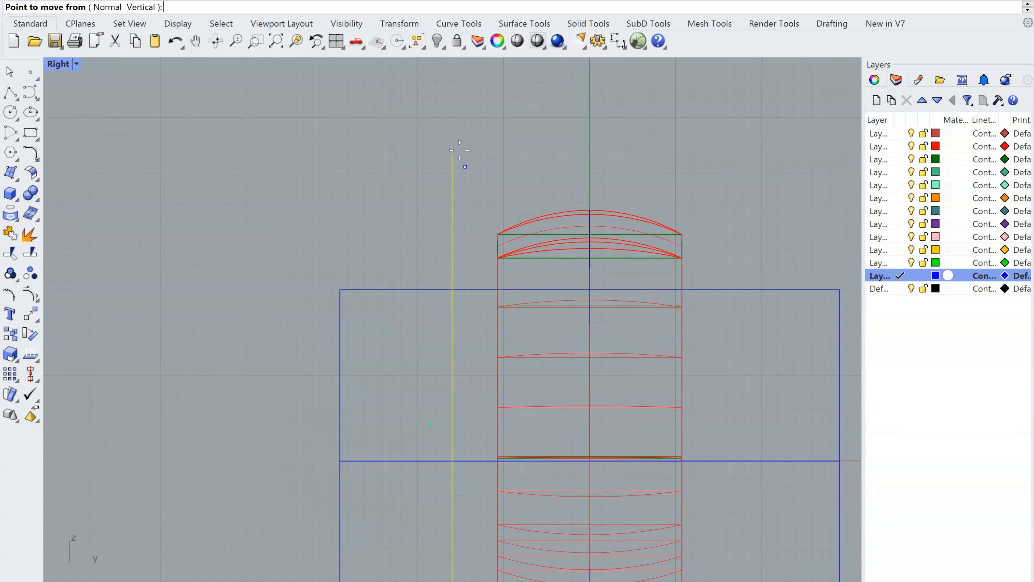
{"action": "left_click", "coordinate": [452, 155]}
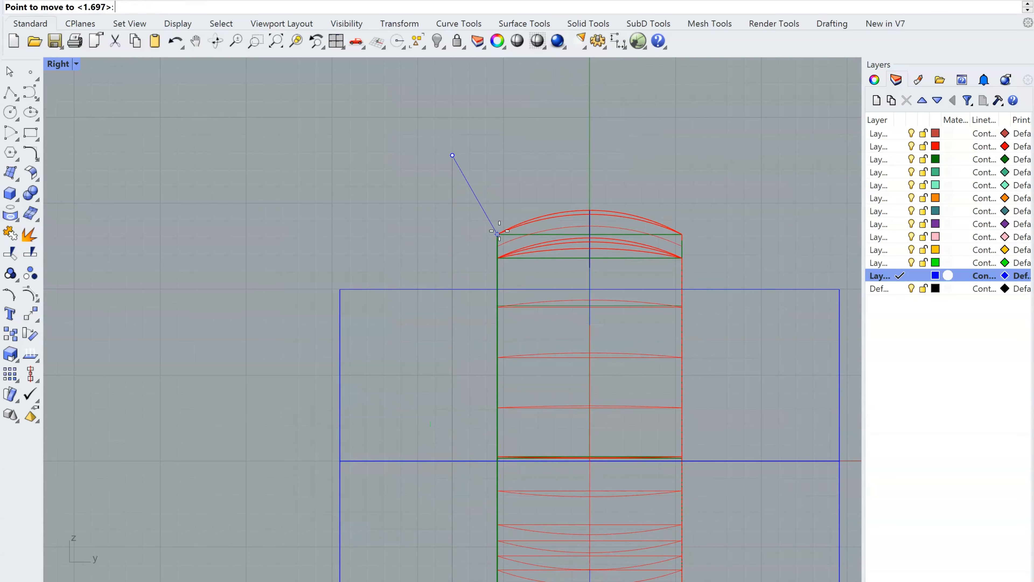
{"action": "left_click", "coordinate": [498, 233]}
{"action": "scroll", "coordinate": [498, 233], "scroll_direction": "up", "scroll_amount": 5}
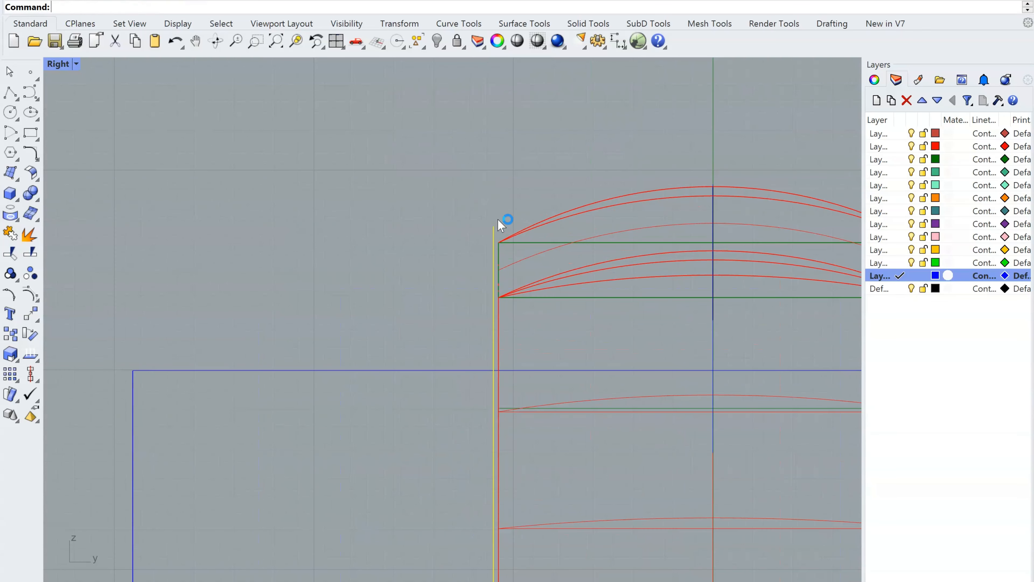
{"action": "right_click", "coordinate": [505, 222]}
{"action": "left_click", "coordinate": [494, 226]}
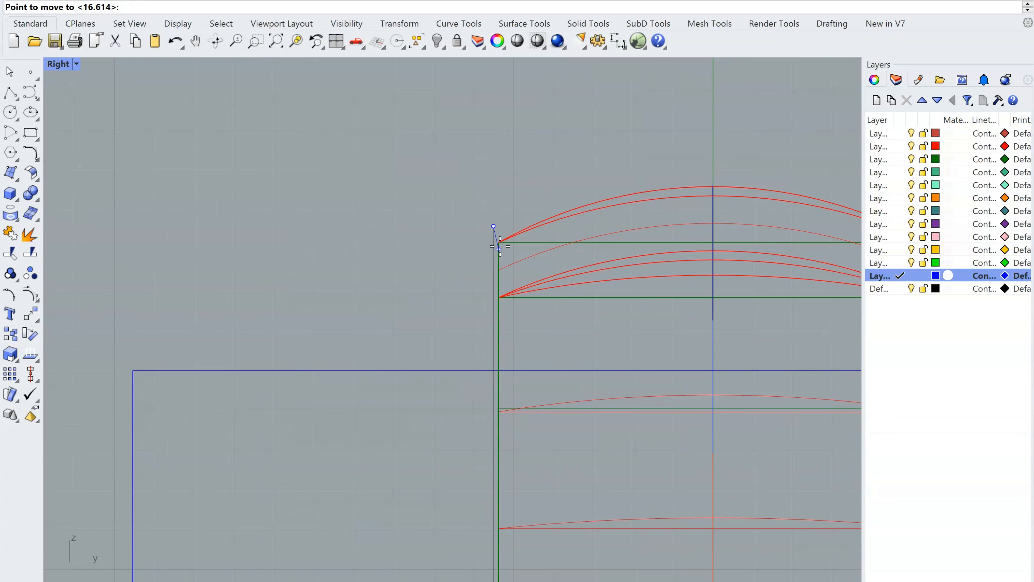
{"action": "left_click", "coordinate": [498, 249]}
{"action": "scroll", "coordinate": [439, 296], "scroll_direction": "down", "scroll_amount": 4}
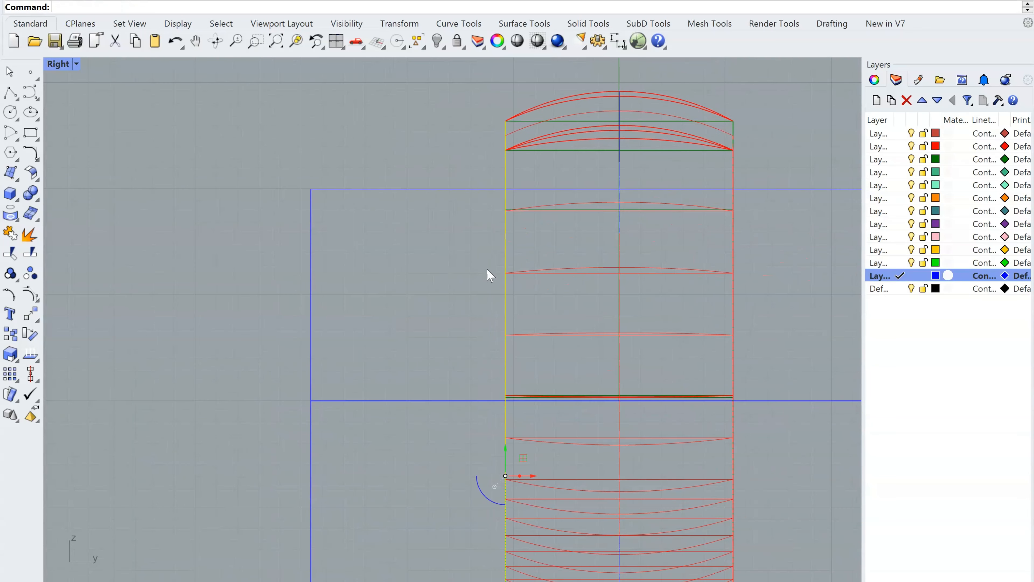
{"action": "key", "text": "Escape"}
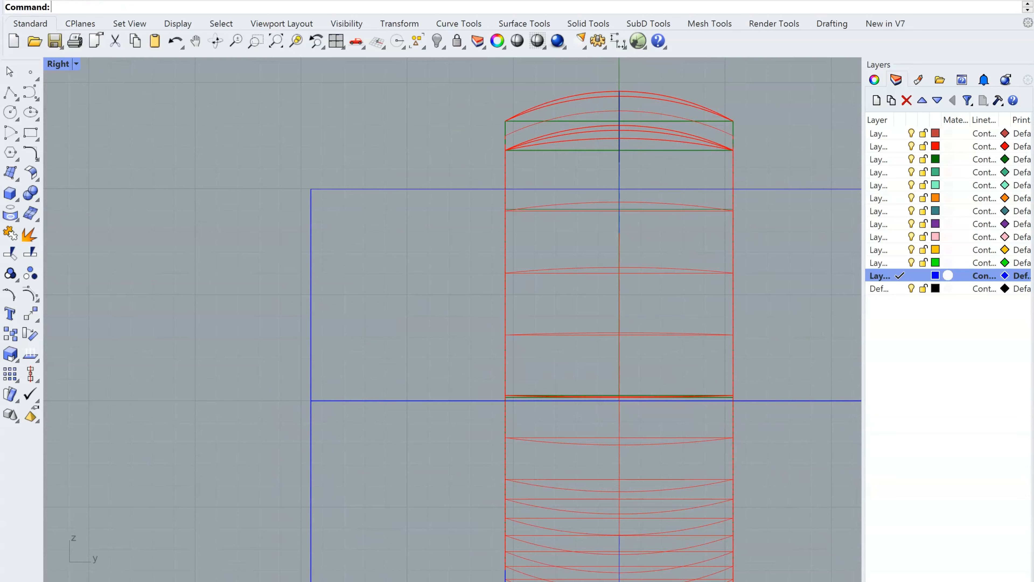
- Shift the plane along X in the front view so it covers the full width of the ring
{"action": "left_click", "coordinate": [135, 581]}
{"action": "scroll", "coordinate": [453, 287], "scroll_direction": "down", "scroll_amount": 7}
{"action": "left_click", "coordinate": [462, 350]}
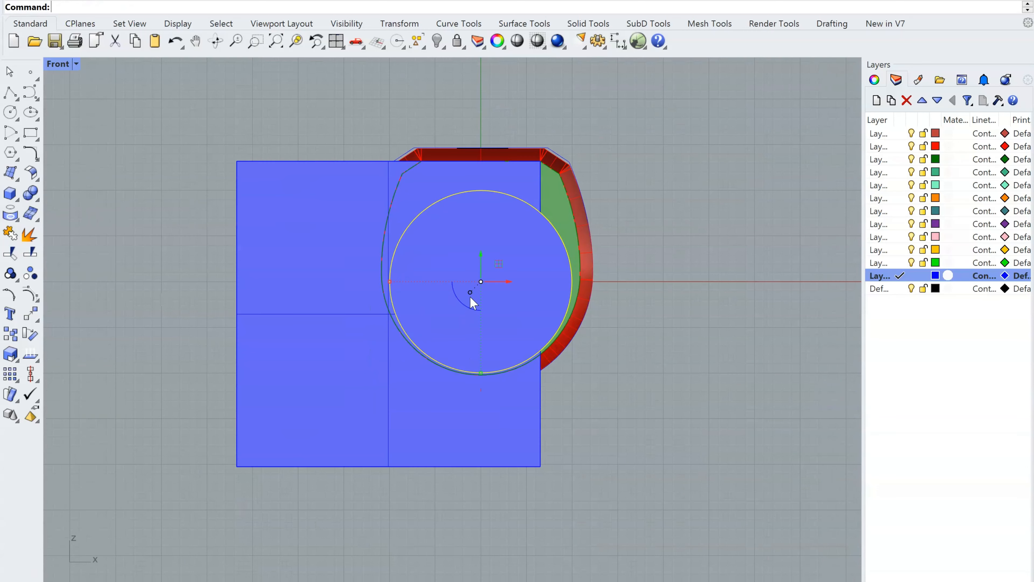
{"action": "left_click_drag", "start_coordinate": [422, 308], "coordinate": [514, 319]}
{"action": "key", "text": "ctrl+z"}
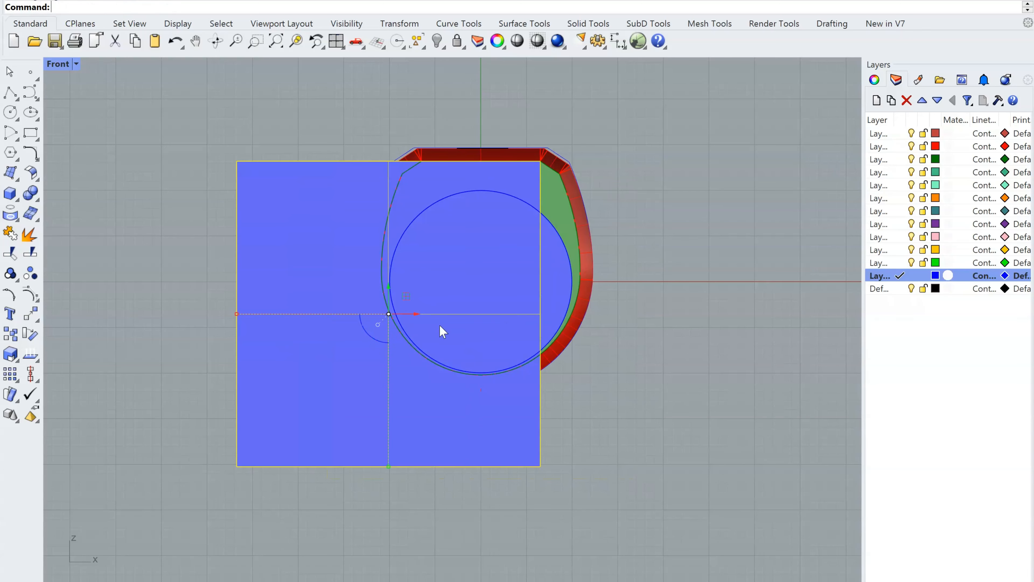
{"action": "left_click_drag", "start_coordinate": [420, 316], "coordinate": [496, 346]}
- In the right view, rotate a copy of the side plane about its upper corner, tilting its lower end about 6.8 degrees towards the ring's centre
{"action": "key", "text": "ctrl+F3"}
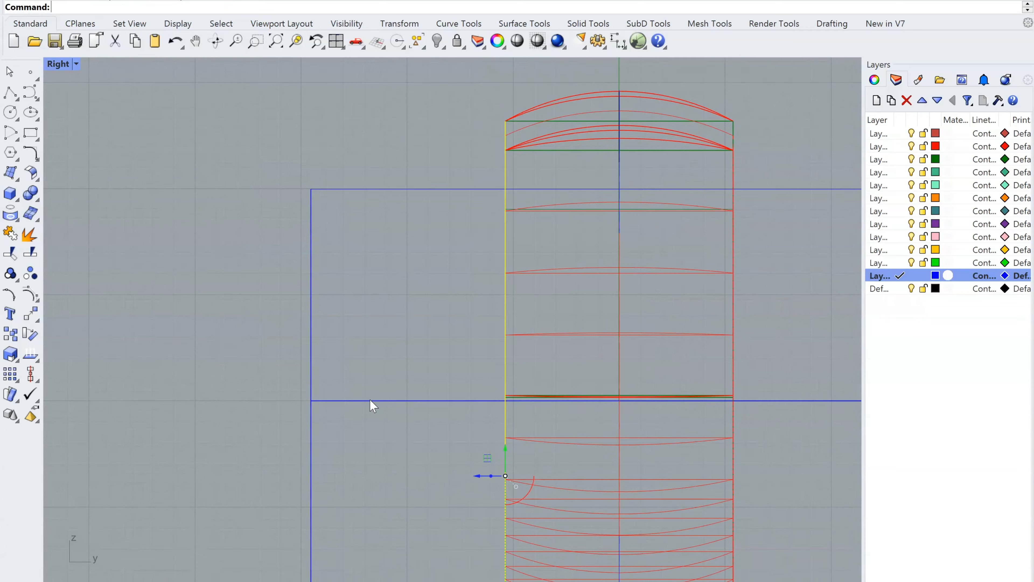
{"action": "right_click_drag", "start_coordinate": [399, 367], "coordinate": [401, 254]}
{"action": "scroll", "coordinate": [385, 264], "scroll_direction": "down", "scroll_amount": 8}
{"action": "scroll", "coordinate": [419, 357], "scroll_direction": "up", "scroll_amount": 4}
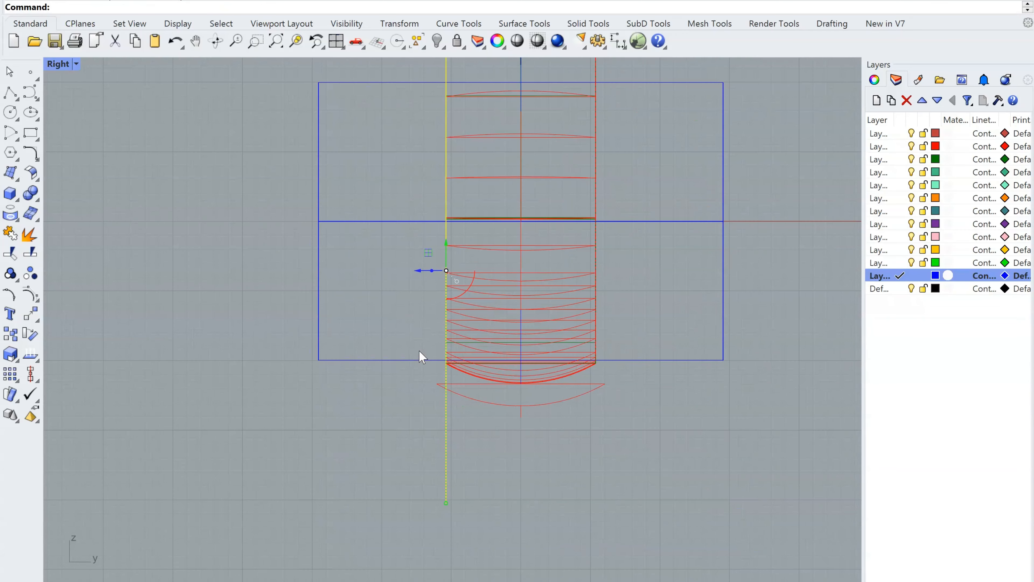
{"action": "type", "text": "ro"}
{"action": "key", "text": "Return"}
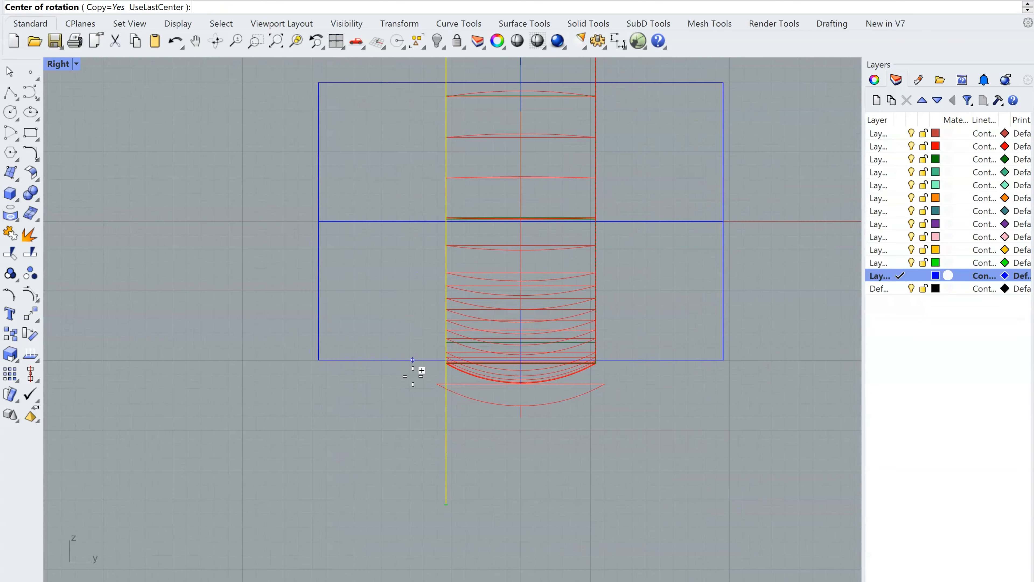
{"action": "type", "text": "c"}
{"action": "key", "text": "Return"}
{"action": "right_click_drag", "start_coordinate": [421, 373], "coordinate": [433, 403]}
{"action": "left_click", "coordinate": [457, 68]}
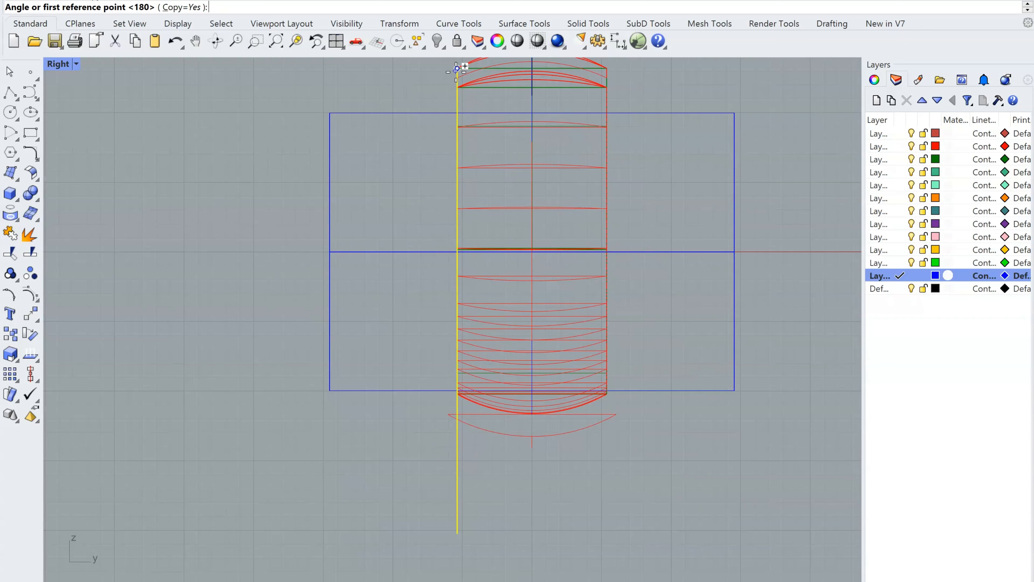
{"action": "left_click", "coordinate": [457, 533]}
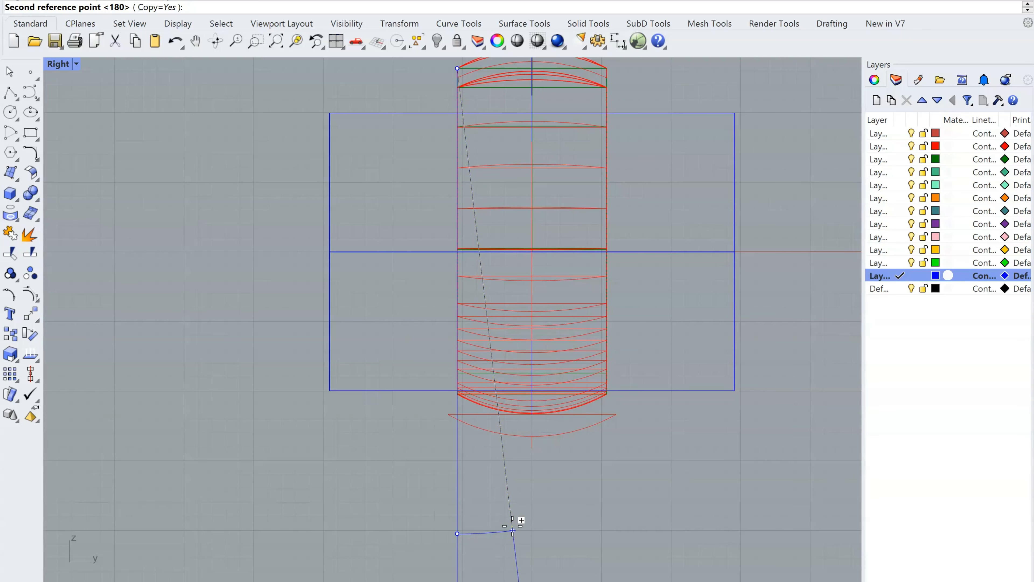
{"action": "left_click", "coordinate": [512, 529]}
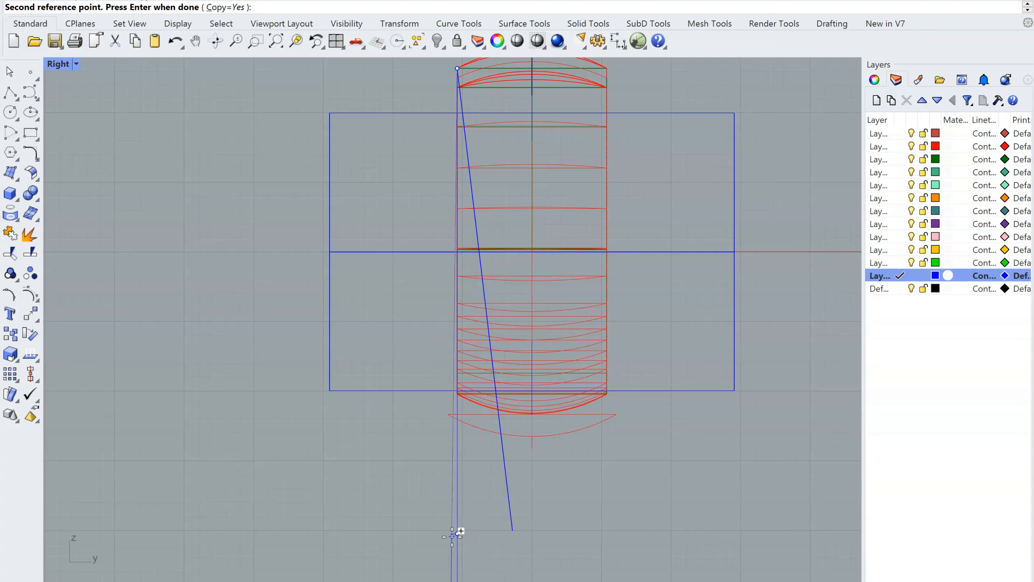
{"action": "left_click", "coordinate": [453, 536]}
{"action": "key", "text": "Return"}
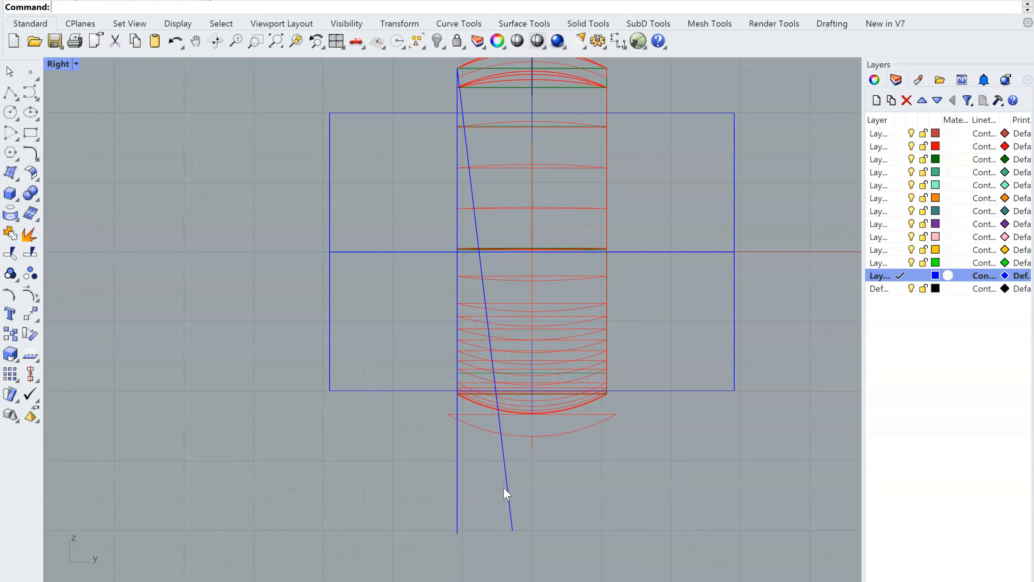
- Mirror the tilted plane to the ring's opposite side and check how much width remains between both planes at the ring's base
{"action": "left_click", "coordinate": [507, 488]}
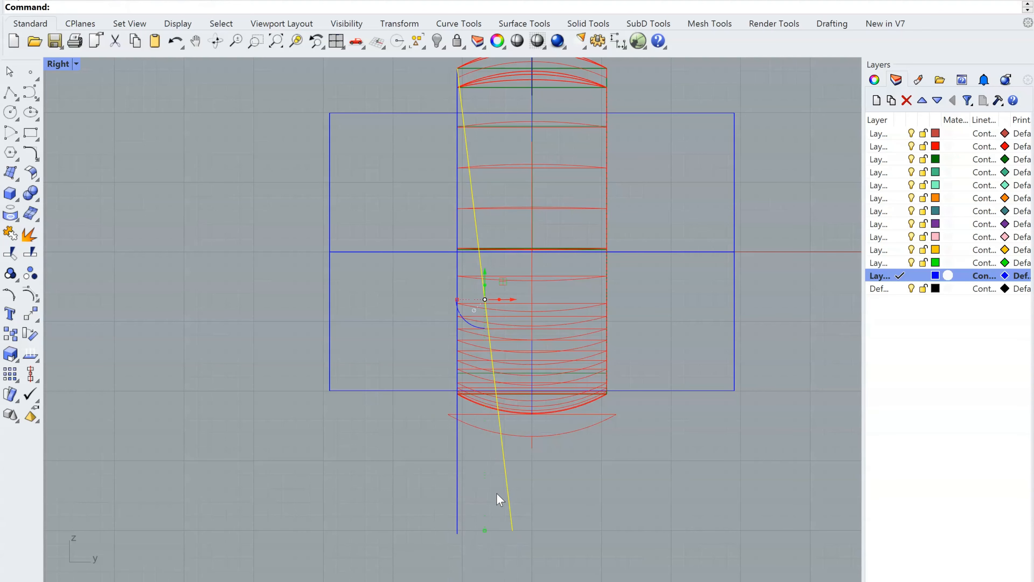
{"action": "scroll", "coordinate": [513, 438], "scroll_direction": "up", "scroll_amount": 5}
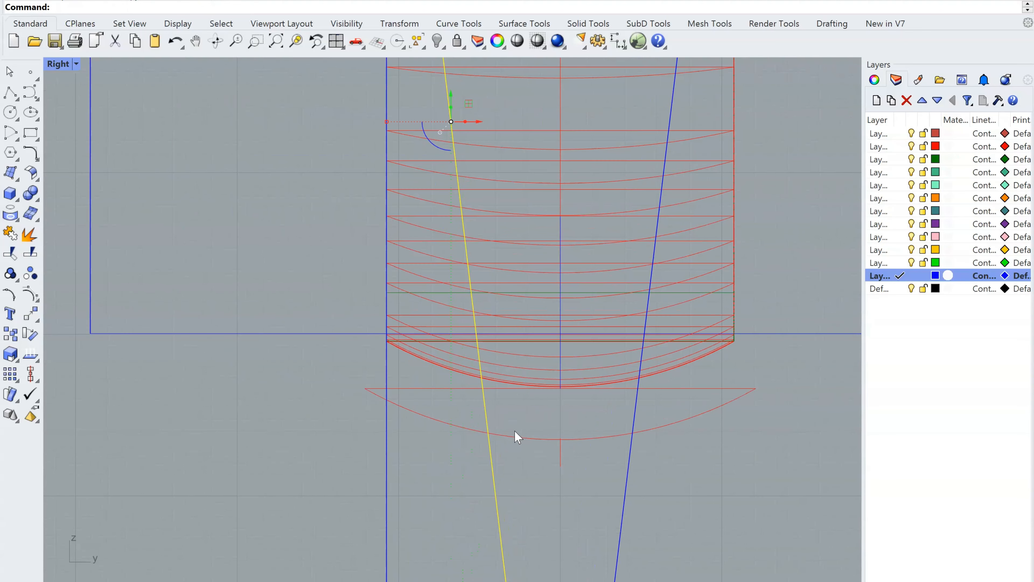
{"action": "scroll", "coordinate": [515, 436], "scroll_direction": "down", "scroll_amount": 7}
{"action": "scroll", "coordinate": [517, 455], "scroll_direction": "up", "scroll_amount": 2}
{"action": "scroll", "coordinate": [516, 452], "scroll_direction": "down", "scroll_amount": 4}
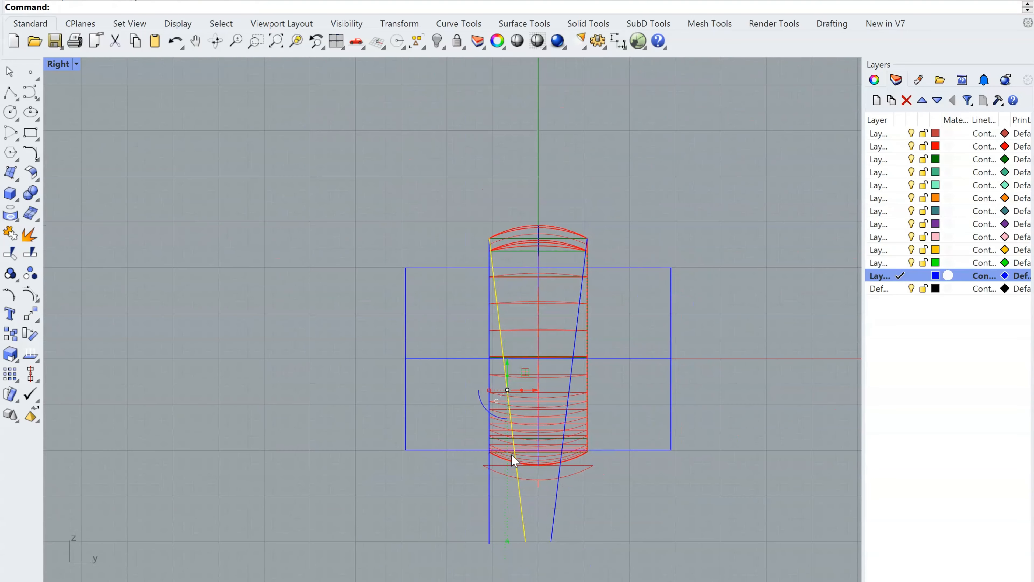
{"action": "scroll", "coordinate": [514, 486], "scroll_direction": "up", "scroll_amount": 4}
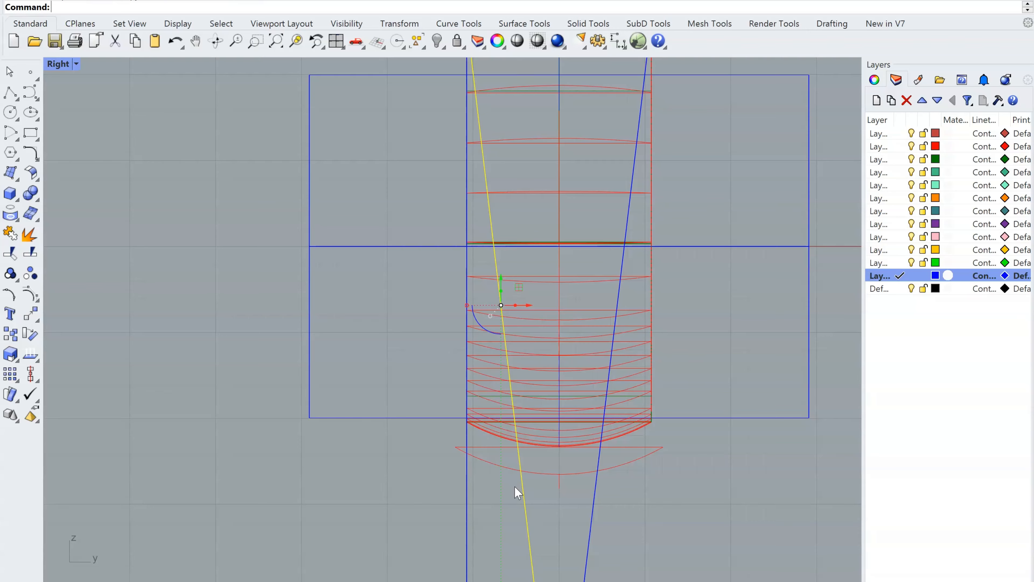
{"action": "scroll", "coordinate": [591, 451], "scroll_direction": "up", "scroll_amount": 5}
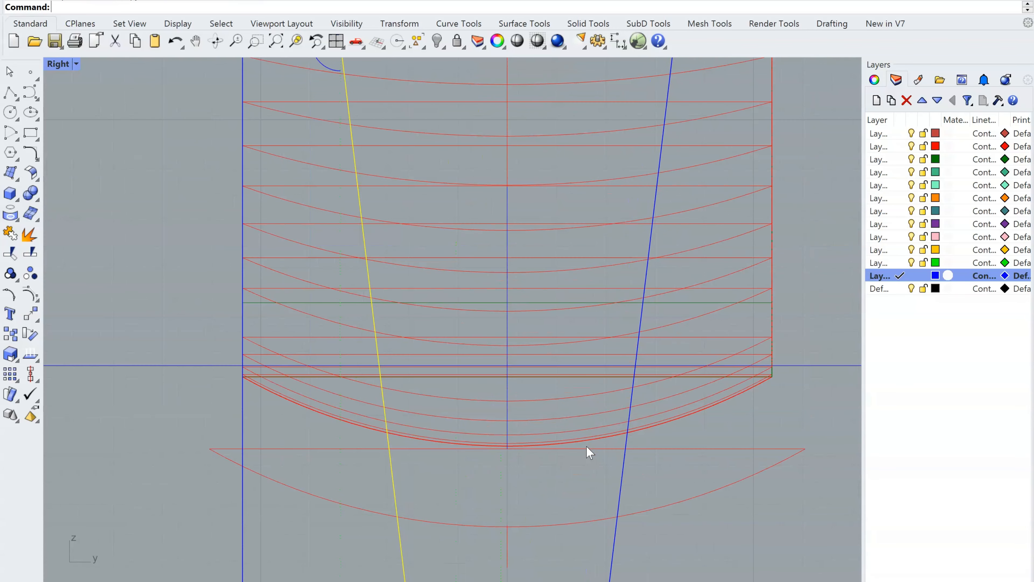
{"action": "scroll", "coordinate": [586, 445], "scroll_direction": "down", "scroll_amount": 6}
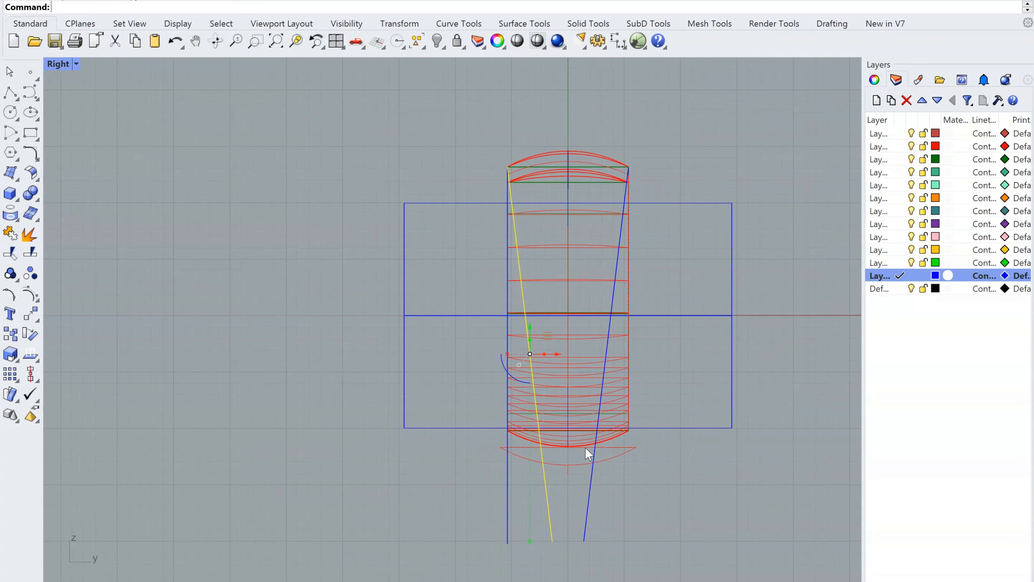
{"action": "scroll", "coordinate": [586, 453], "scroll_direction": "up", "scroll_amount": 1}
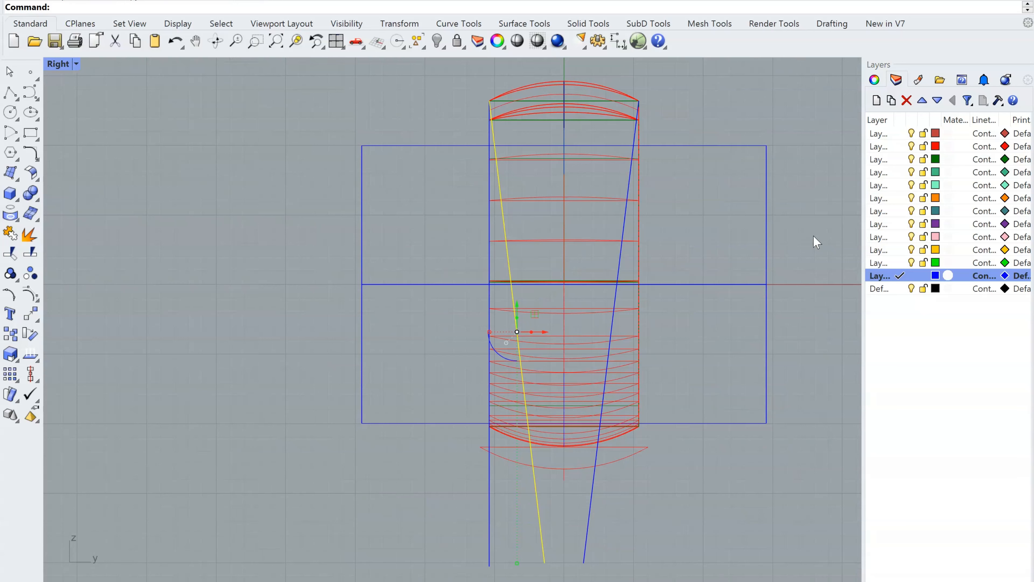
- Undo the mirrored plane and the rotated plane copy
{"action": "left_click", "coordinate": [715, 494]}
{"action": "key", "text": "ctrl+z"}
{"action": "key", "text": "ctrl+z"}
- Rotate a copy of the vertical side plane about its upper corner again, with a slightly smaller inward tilt at its lower end
{"action": "left_click", "coordinate": [491, 519]}
{"action": "right_click", "coordinate": [535, 510]}
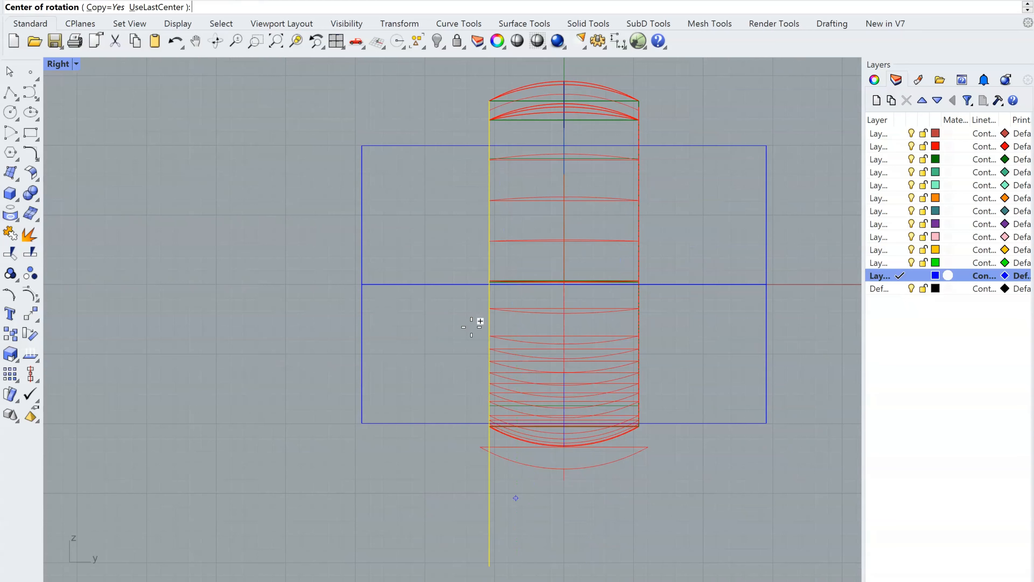
{"action": "left_click", "coordinate": [489, 100]}
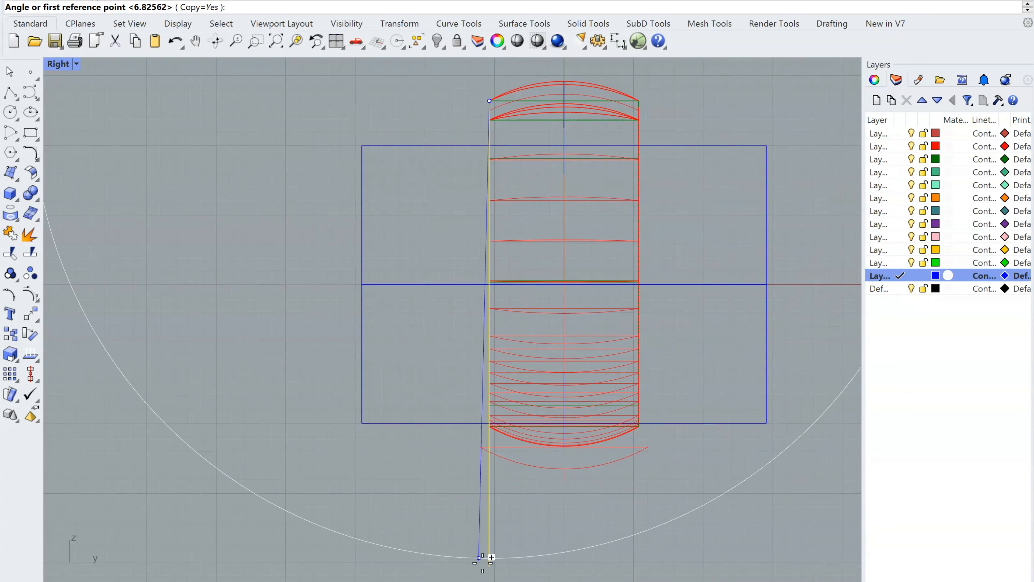
{"action": "left_click", "coordinate": [489, 566]}
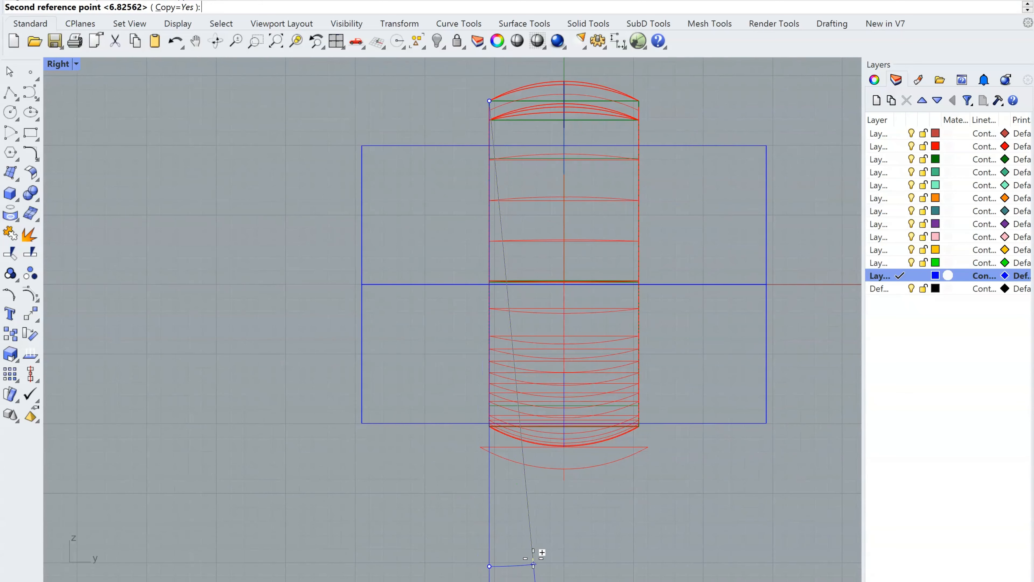
{"action": "left_click", "coordinate": [534, 565]}
{"action": "key", "text": "Return"}
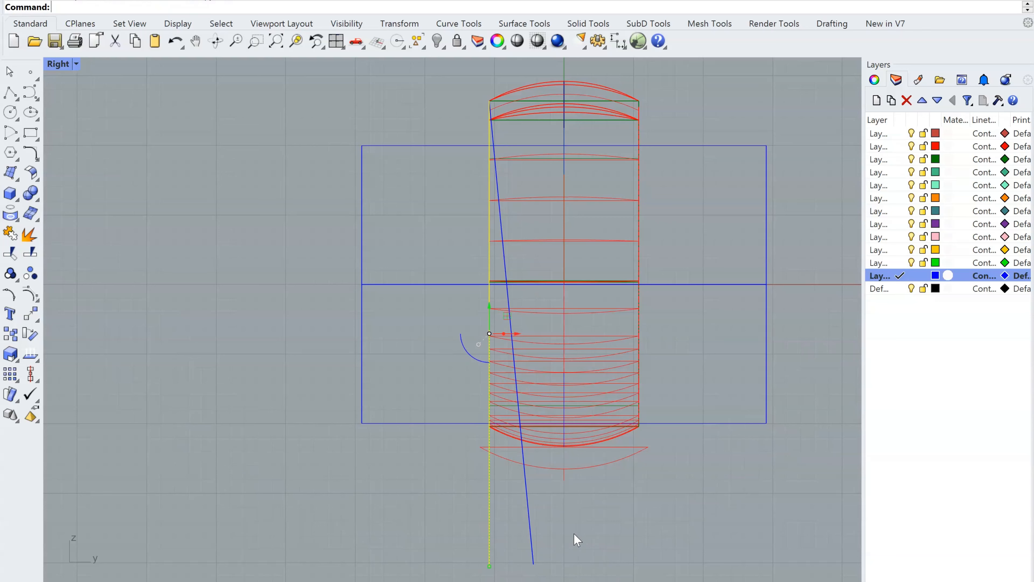
- Mirror the newly tilted plane across the ring's centre line to the opposite side
{"action": "left_click", "coordinate": [530, 537]}
{"action": "key", "text": "F4"}
{"action": "key", "text": "Escape"}
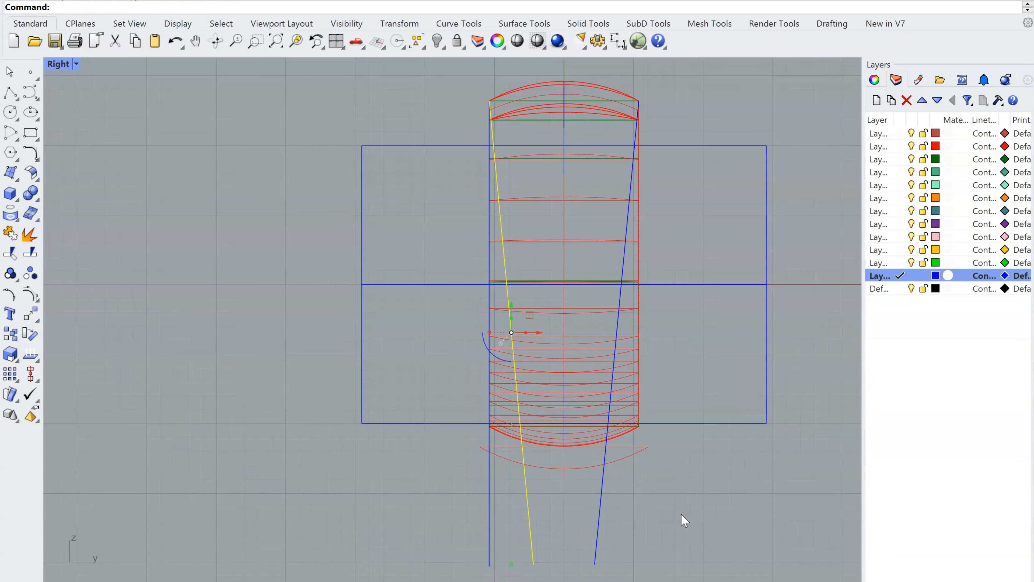
{"action": "scroll", "coordinate": [591, 293], "scroll_direction": "up", "scroll_amount": 2}
{"action": "right_click_drag", "start_coordinate": [550, 348], "coordinate": [619, 364]}
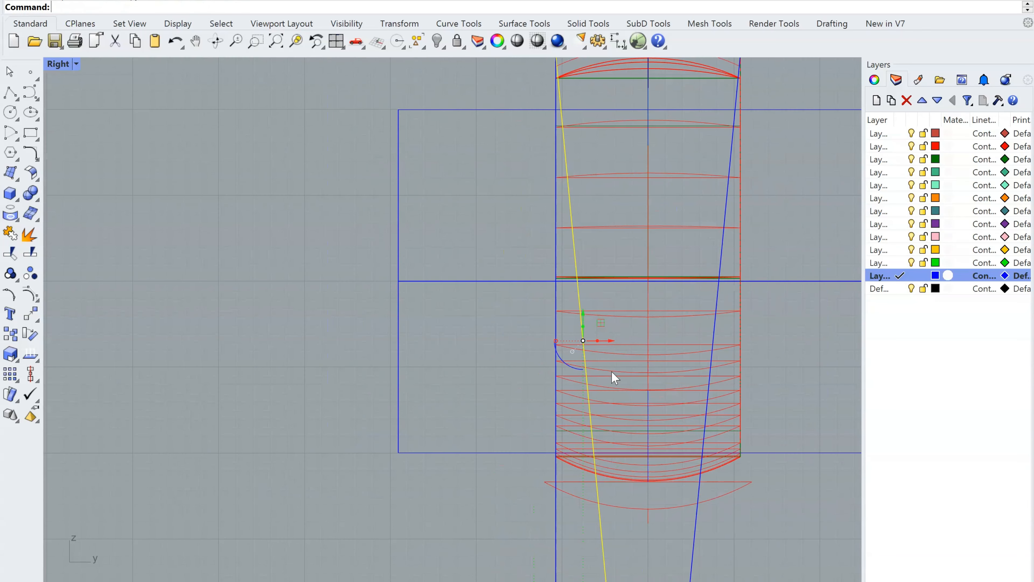
{"action": "scroll", "coordinate": [577, 376], "scroll_direction": "down", "scroll_amount": 6}
{"action": "scroll", "coordinate": [570, 200], "scroll_direction": "up", "scroll_amount": 6}
{"action": "left_click", "coordinate": [482, 228]}
{"action": "right_click_drag", "start_coordinate": [491, 270], "coordinate": [450, 167]}
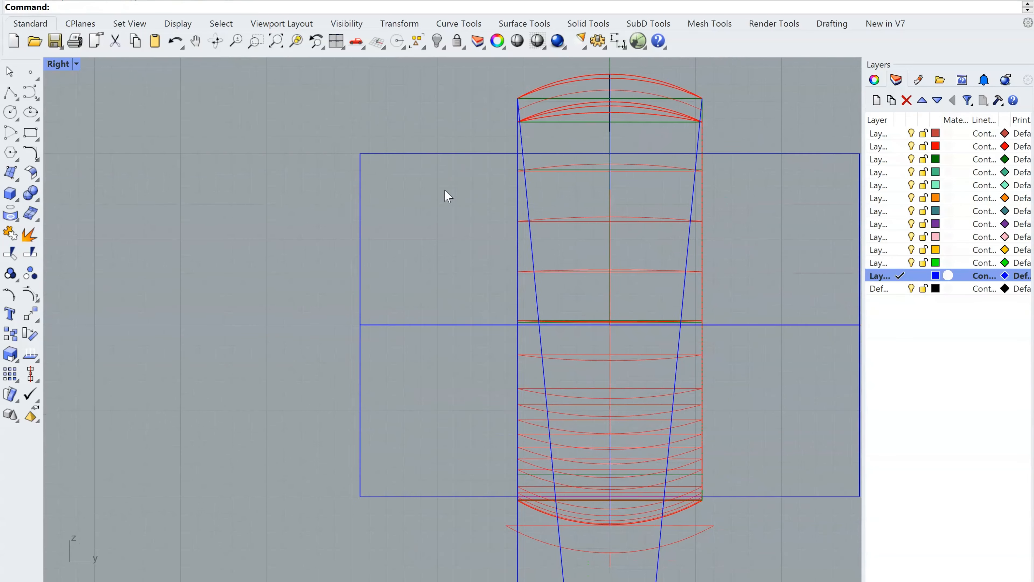
- Move both tilted planes together slightly upward along Z in the right view so they extend past the ring's upper side edges
{"action": "scroll", "coordinate": [446, 194], "scroll_direction": "down", "scroll_amount": 2}
{"action": "key", "text": "ctrl+F4"}
{"action": "right_click_drag", "start_coordinate": [455, 364], "coordinate": [731, 342]}
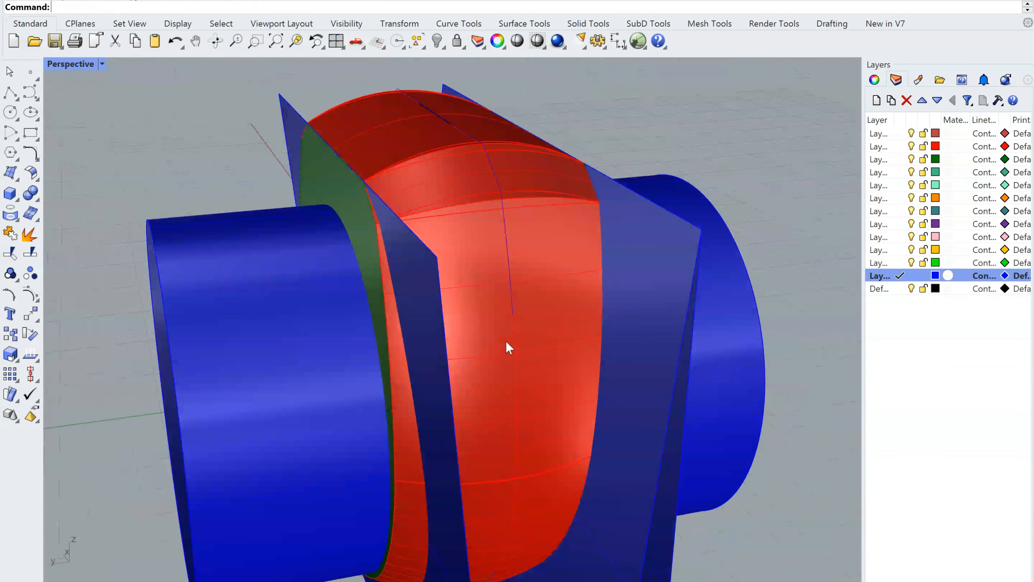
{"action": "right_click_drag", "start_coordinate": [506, 347], "coordinate": [702, 319]}
{"action": "left_click", "coordinate": [701, 320]}
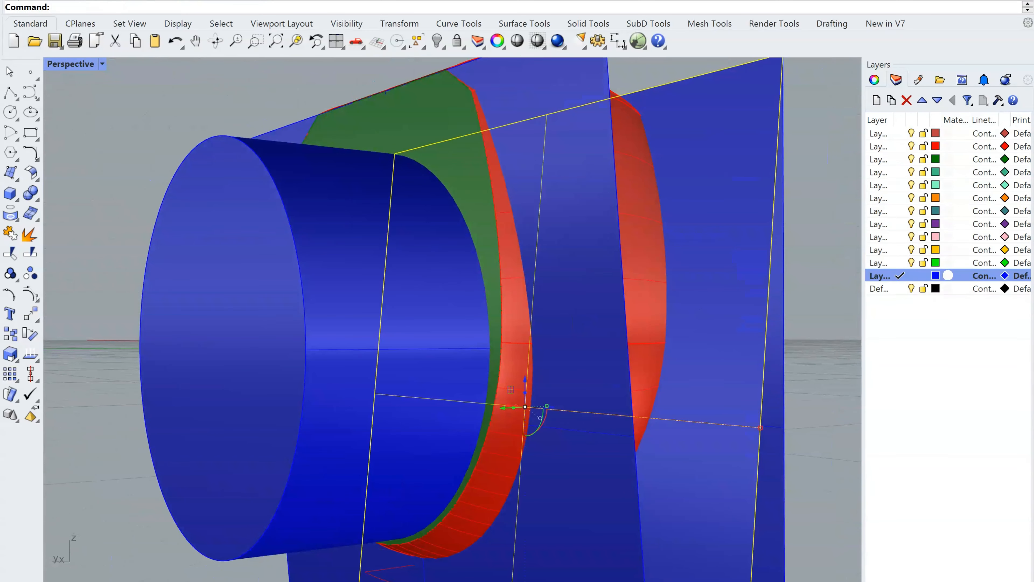
{"action": "key", "text": "ctrl+F3"}
{"action": "scroll", "coordinate": [533, 409], "scroll_direction": "up", "scroll_amount": 6}
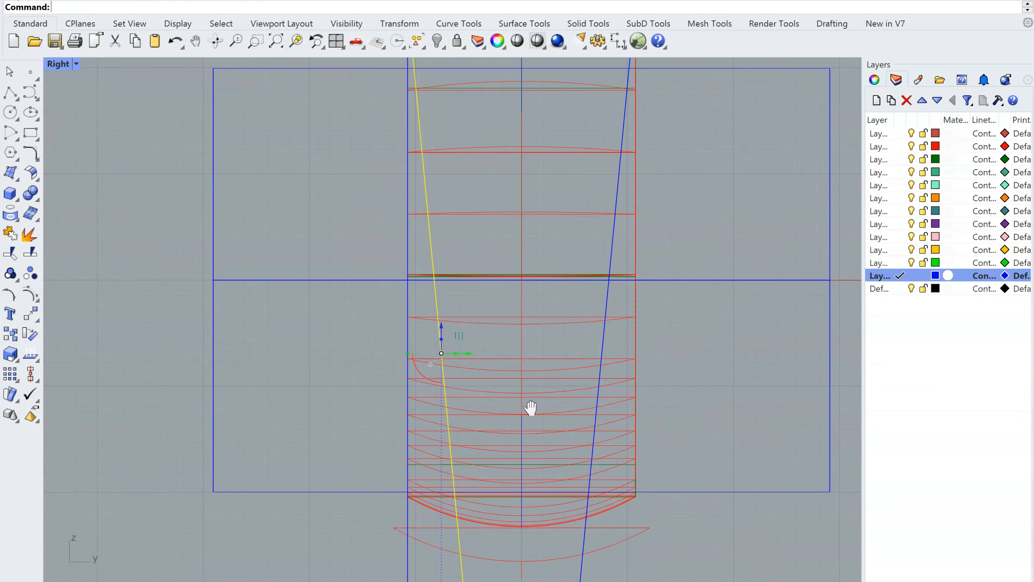
{"action": "left_click", "coordinate": [566, 490], "text": "shift"}
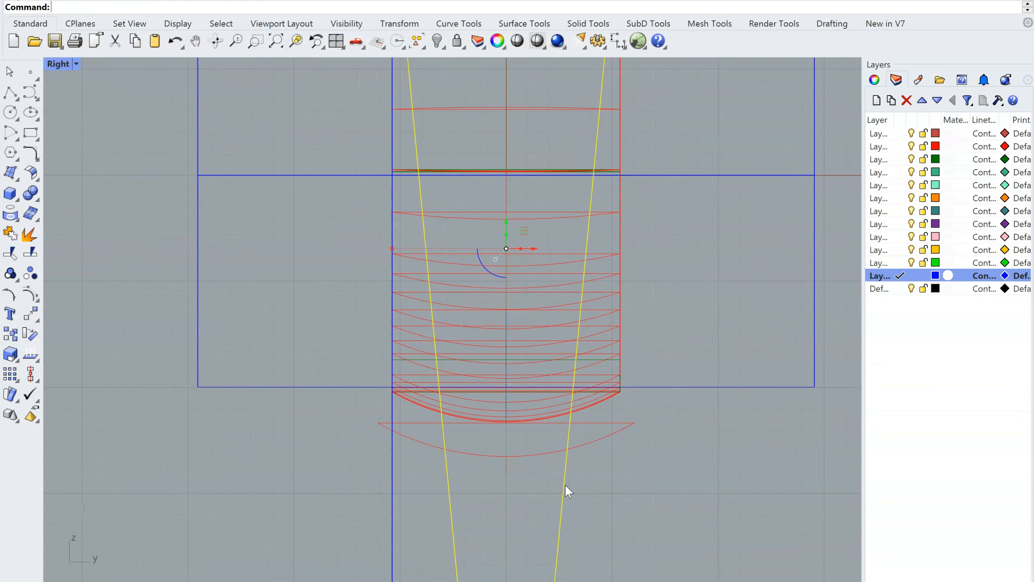
{"action": "scroll", "coordinate": [567, 491], "scroll_direction": "down", "scroll_amount": 4}
{"action": "left_click_drag", "start_coordinate": [524, 306], "coordinate": [520, 298]}
{"action": "left_click", "coordinate": [695, 108]}
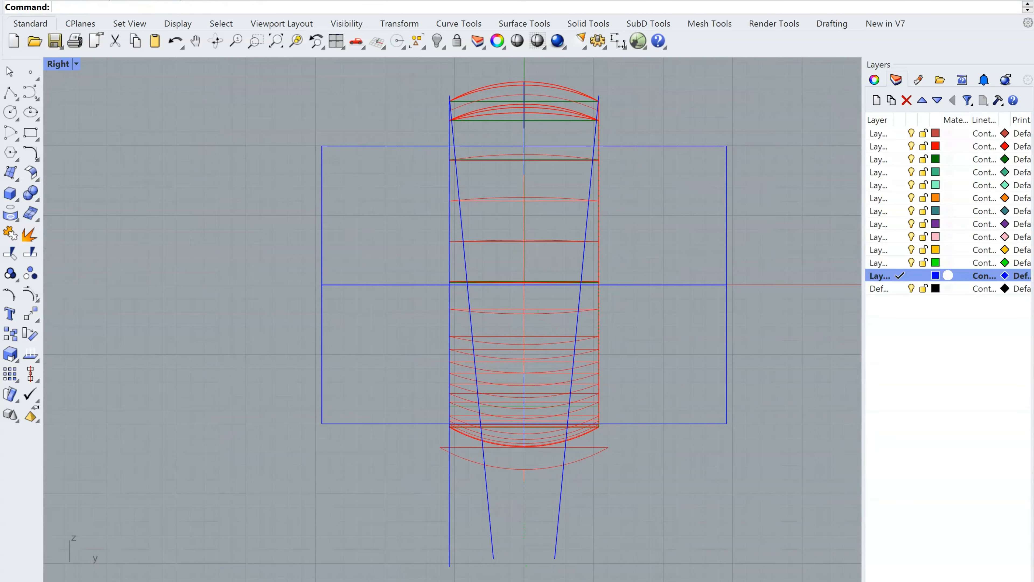
- Boolean split the red and green ring body, using the two tilted planes as the cutting surfaces
{"action": "left_click", "coordinate": [88, 581]}
{"action": "mouse_move", "coordinate": [439, 472]}
{"action": "right_mouse_down"}
{"action": "mouse_move", "coordinate": [507, 470]}
{"action": "mouse_move", "coordinate": [585, 353]}
{"action": "right_mouse_up"}
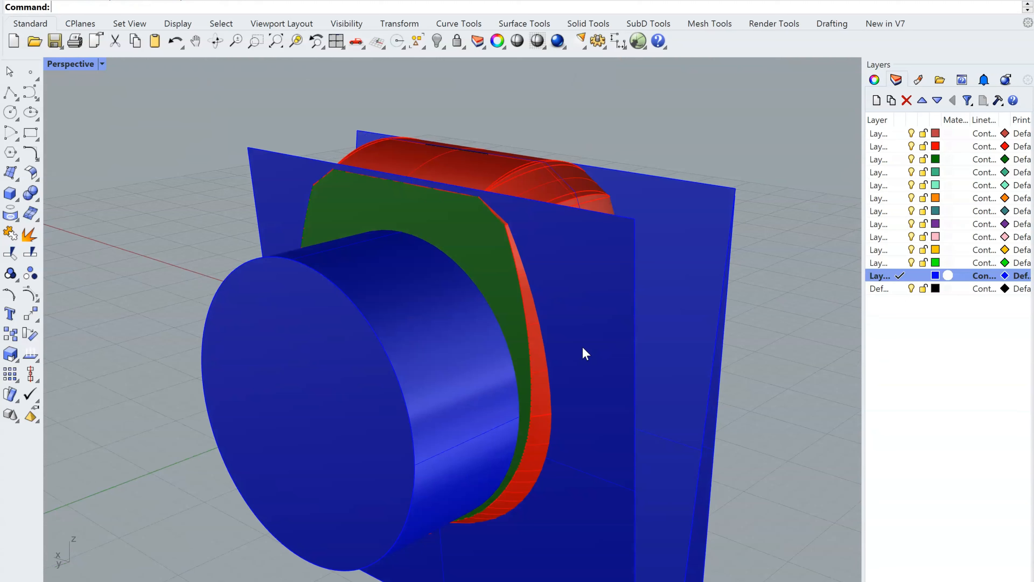
{"action": "right_click_drag", "start_coordinate": [585, 353], "coordinate": [444, 429]}
{"action": "scroll", "coordinate": [467, 439], "scroll_direction": "up", "scroll_amount": 5}
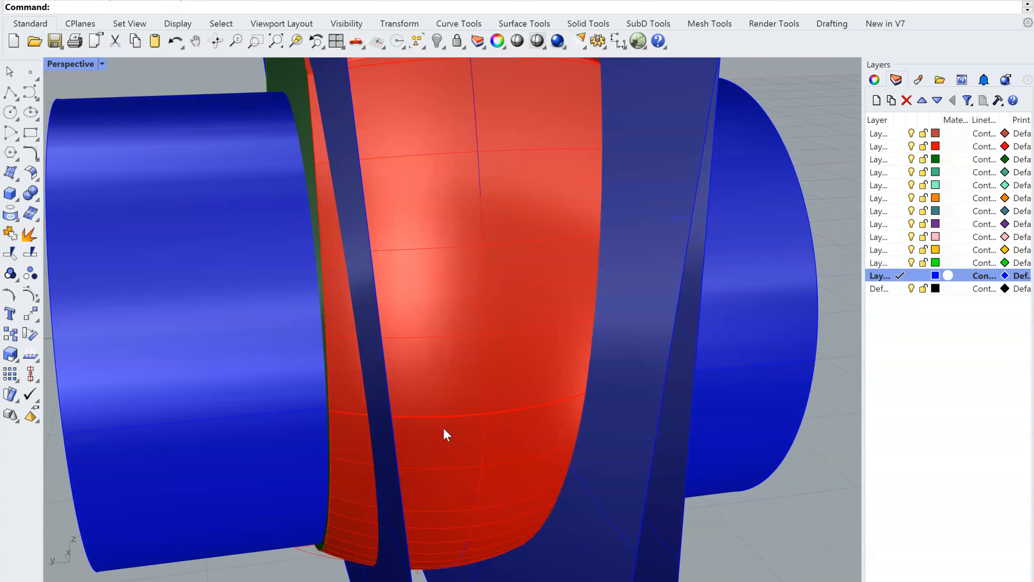
{"action": "right_click", "coordinate": [490, 460]}
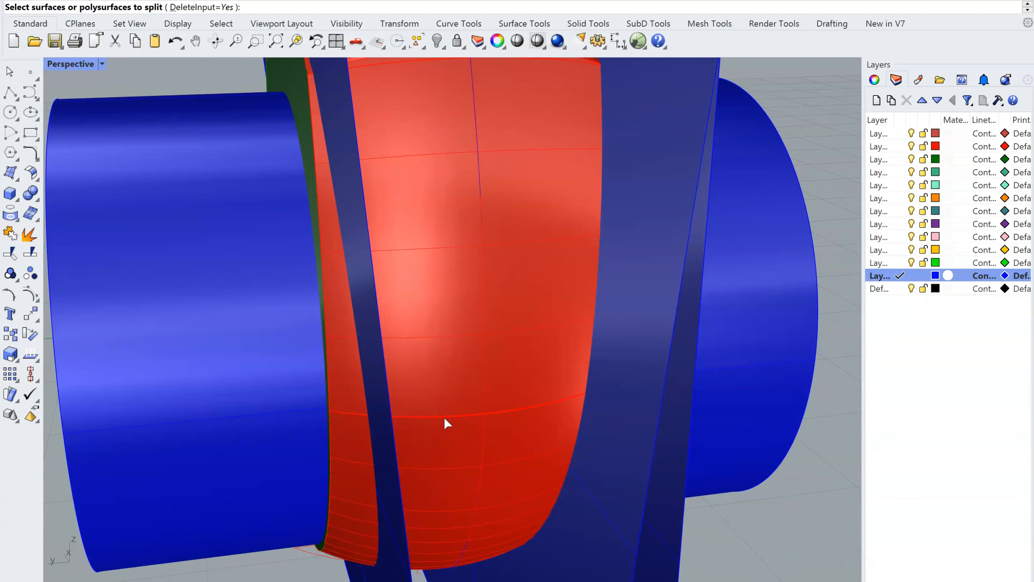
{"action": "right_click_drag", "start_coordinate": [446, 424], "coordinate": [503, 397]}
{"action": "left_click", "coordinate": [492, 337]}
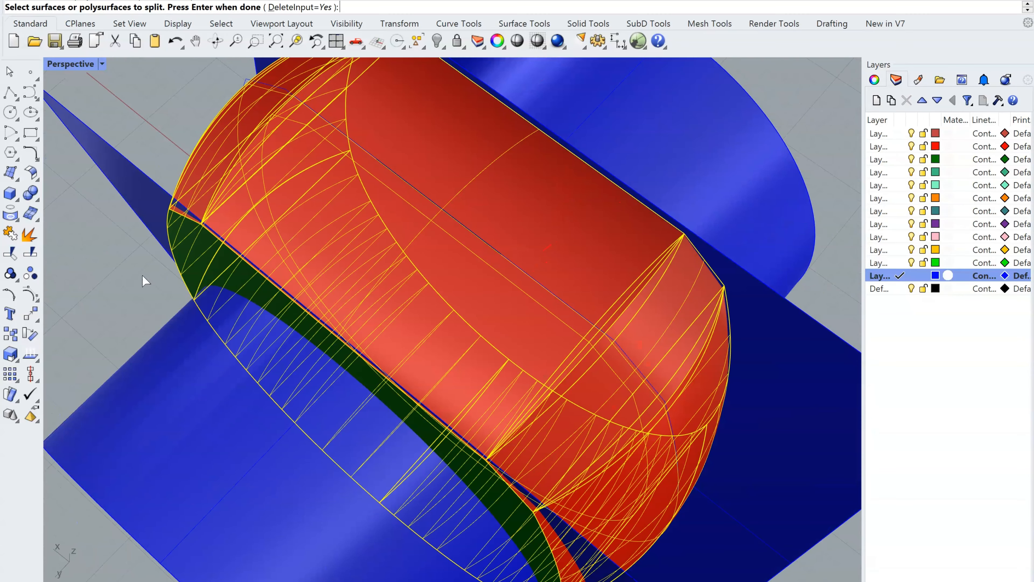
{"action": "right_click_drag", "start_coordinate": [422, 312], "coordinate": [484, 276]}
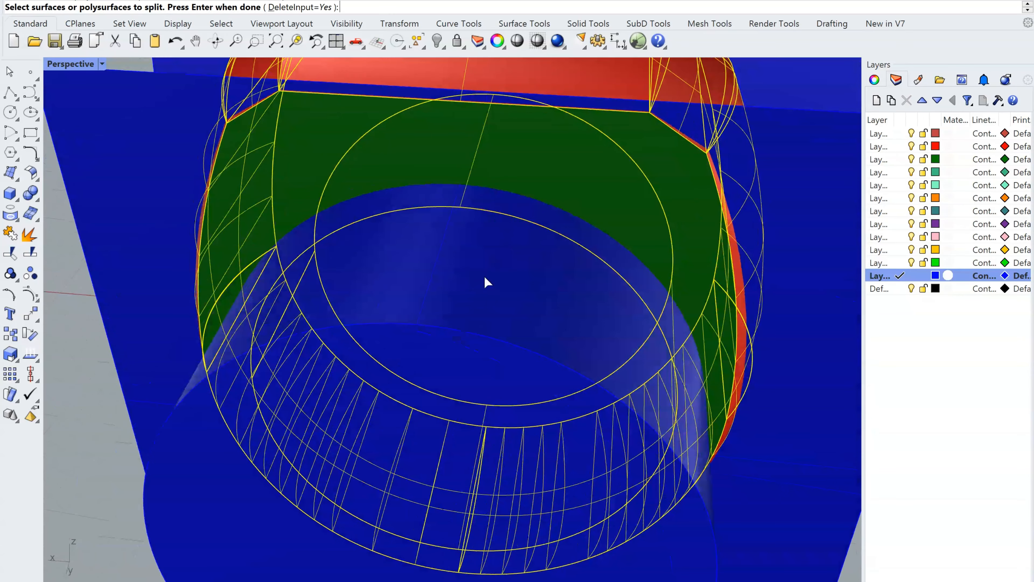
{"action": "right_click", "coordinate": [484, 276]}
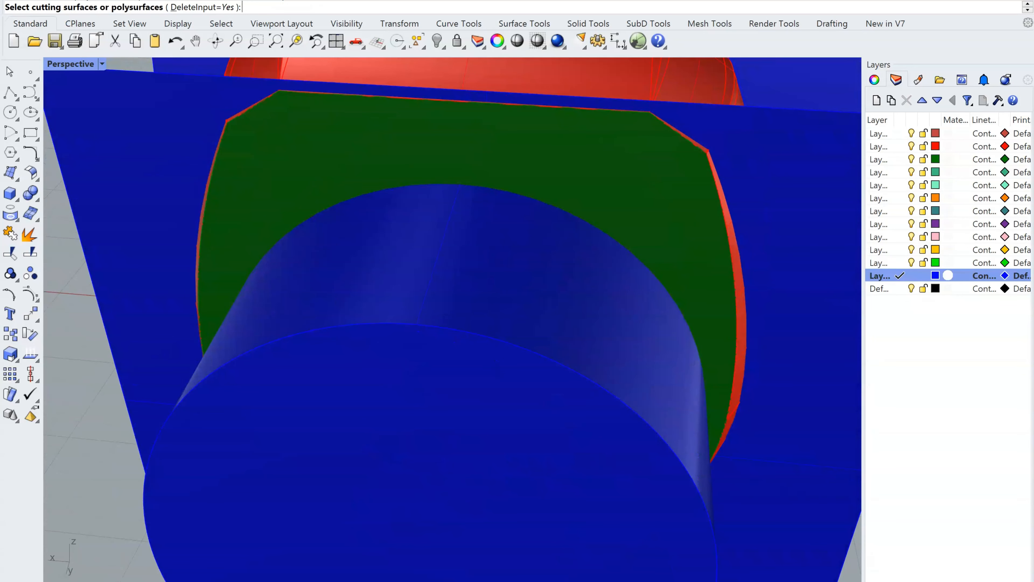
{"action": "key", "text": "ctrl+F3"}
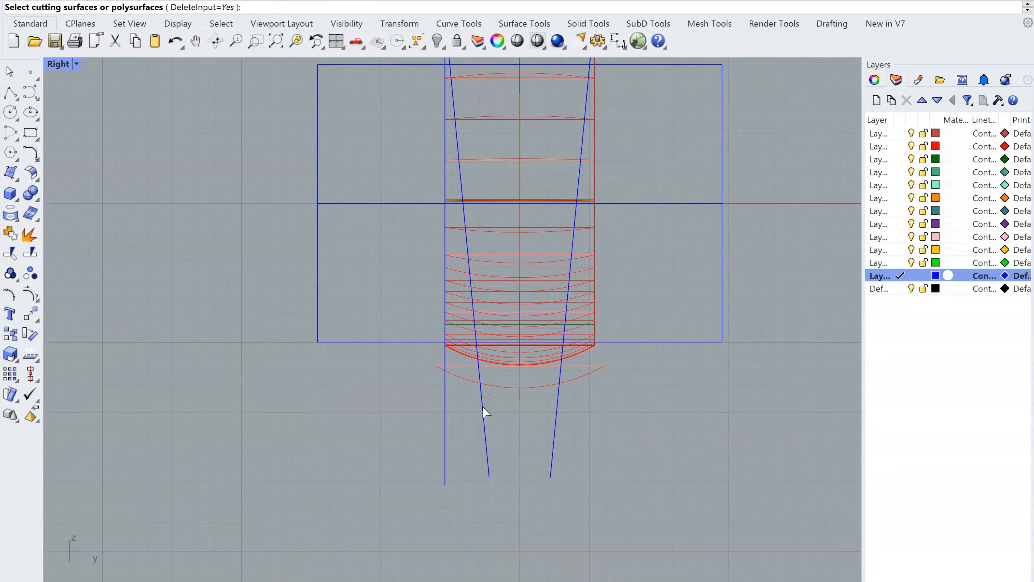
{"action": "left_click", "coordinate": [484, 413]}
{"action": "left_click", "coordinate": [556, 421]}
{"action": "key", "text": "Return"}
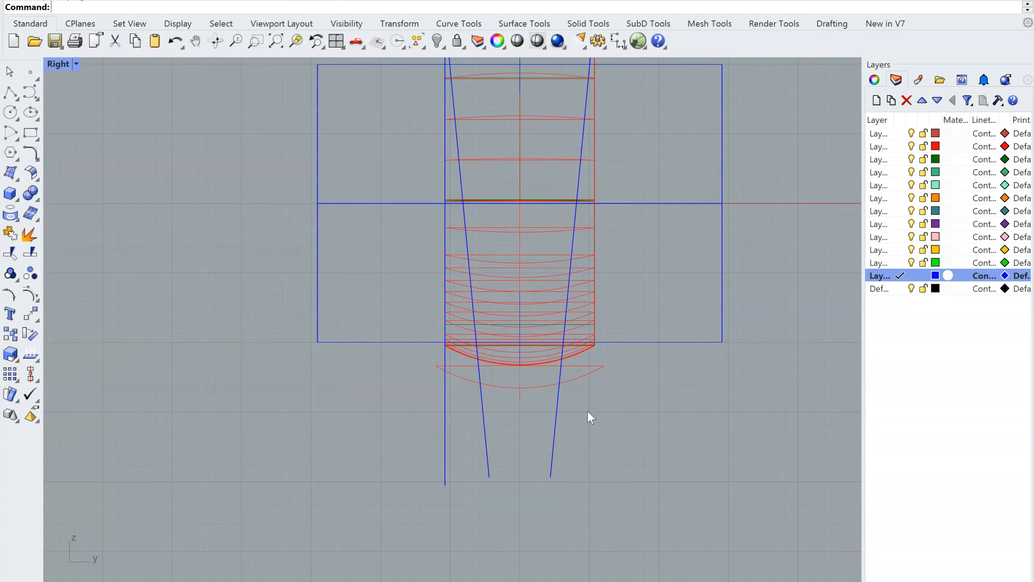
{"action": "right_click_drag", "start_coordinate": [521, 309], "coordinate": [531, 393]}
{"action": "scroll", "coordinate": [604, 436], "scroll_direction": "down", "scroll_amount": 4}
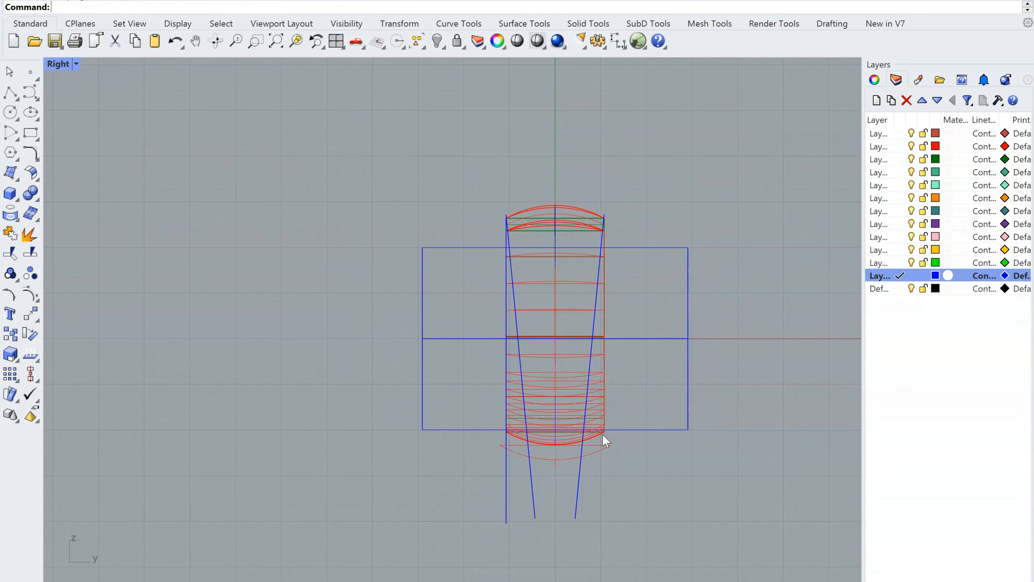
- Boolean-subtract the blue finger-hole cylinder from all the split ring pieces, hiding the blue layer during piece selection, and make the bright green layer current
{"action": "scroll", "coordinate": [601, 434], "scroll_direction": "up", "scroll_amount": 8}
{"action": "key", "text": "ctrl+F4"}
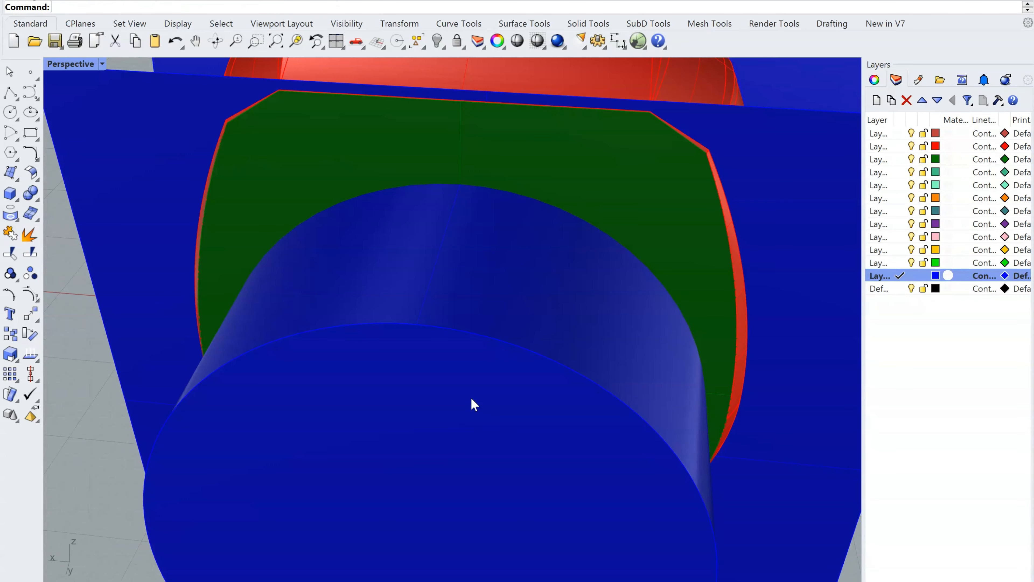
{"action": "mouse_move", "coordinate": [473, 404]}
{"action": "right_mouse_down"}
{"action": "mouse_move", "coordinate": [532, 310]}
{"action": "mouse_move", "coordinate": [526, 357]}
{"action": "right_mouse_up"}
{"action": "type", "text": "bd"}
{"action": "key", "text": "Return"}
{"action": "scroll", "coordinate": [532, 234], "scroll_direction": "up", "scroll_amount": 7}
{"action": "left_click", "coordinate": [539, 225]}
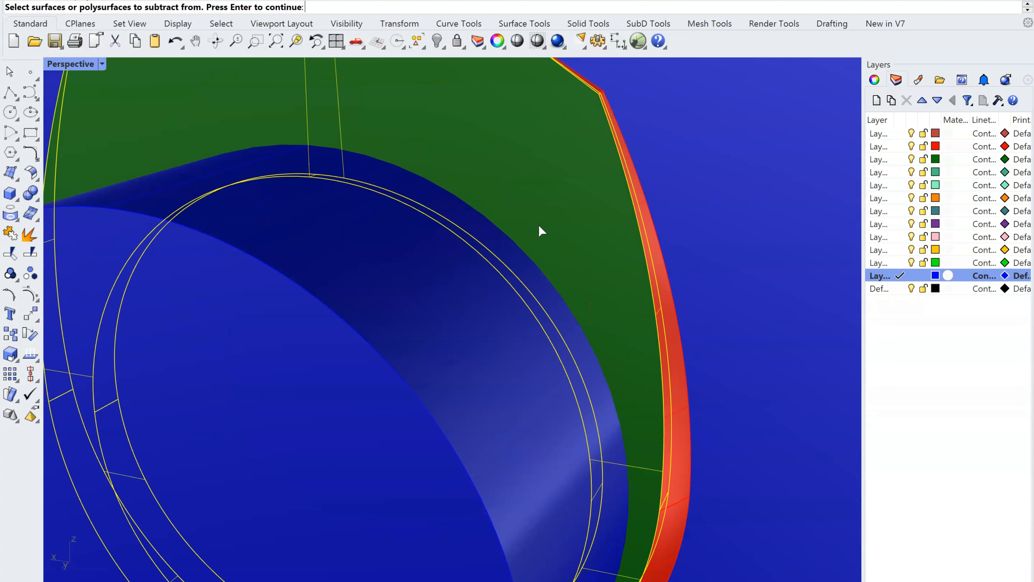
{"action": "mouse_move", "coordinate": [538, 225]}
{"action": "right_mouse_down"}
{"action": "mouse_move", "coordinate": [545, 300]}
{"action": "mouse_move", "coordinate": [514, 255]}
{"action": "right_mouse_up"}
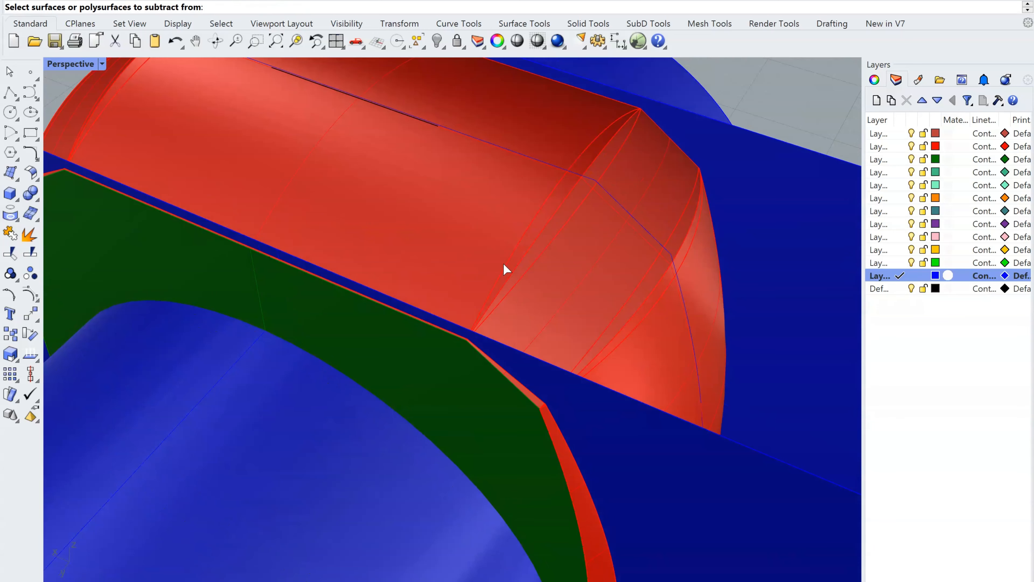
{"action": "left_click", "coordinate": [555, 328]}
{"action": "right_click_drag", "start_coordinate": [555, 328], "coordinate": [637, 339]}
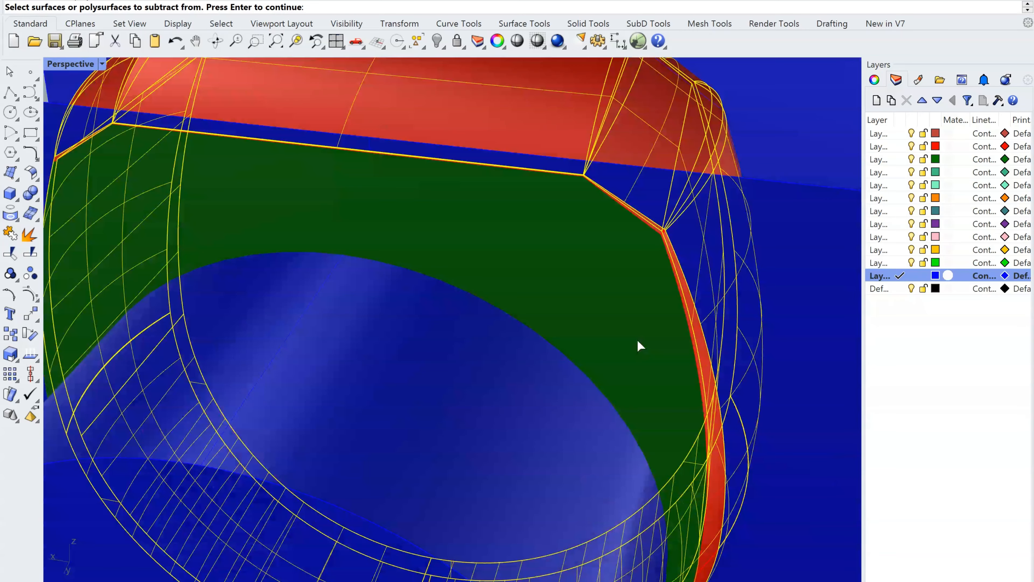
{"action": "left_click", "coordinate": [899, 263]}
{"action": "left_click", "coordinate": [911, 276]}
{"action": "right_click_drag", "start_coordinate": [637, 292], "coordinate": [570, 145]}
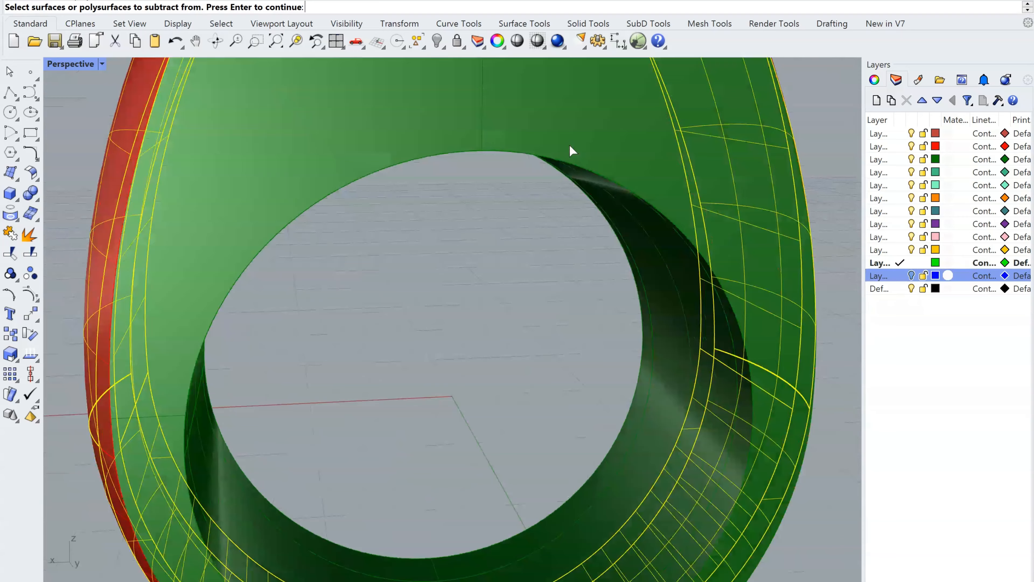
{"action": "right_click_drag", "start_coordinate": [590, 214], "coordinate": [641, 324]}
{"action": "right_click", "coordinate": [642, 324]}
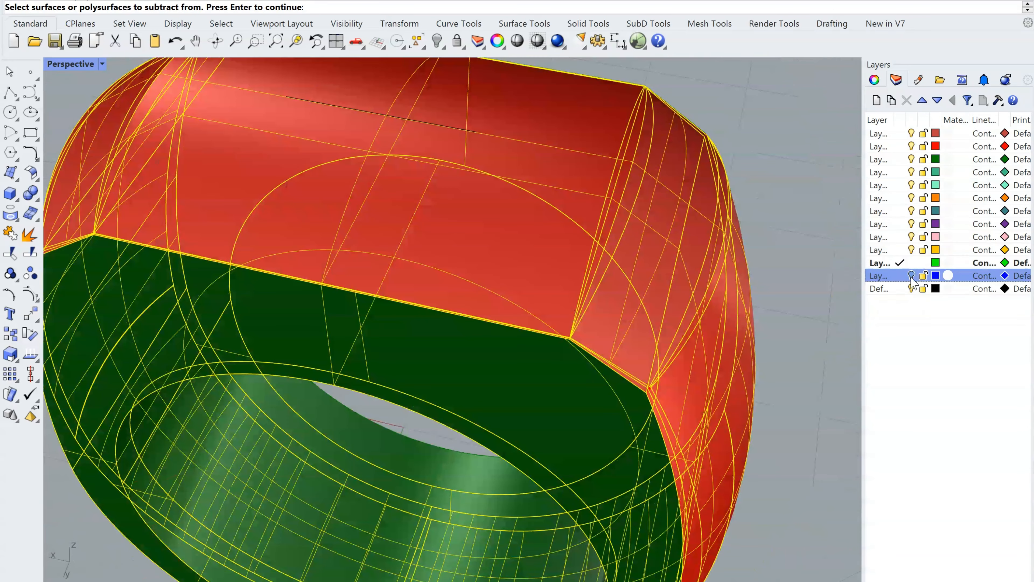
{"action": "right_click_drag", "start_coordinate": [557, 321], "coordinate": [504, 233]}
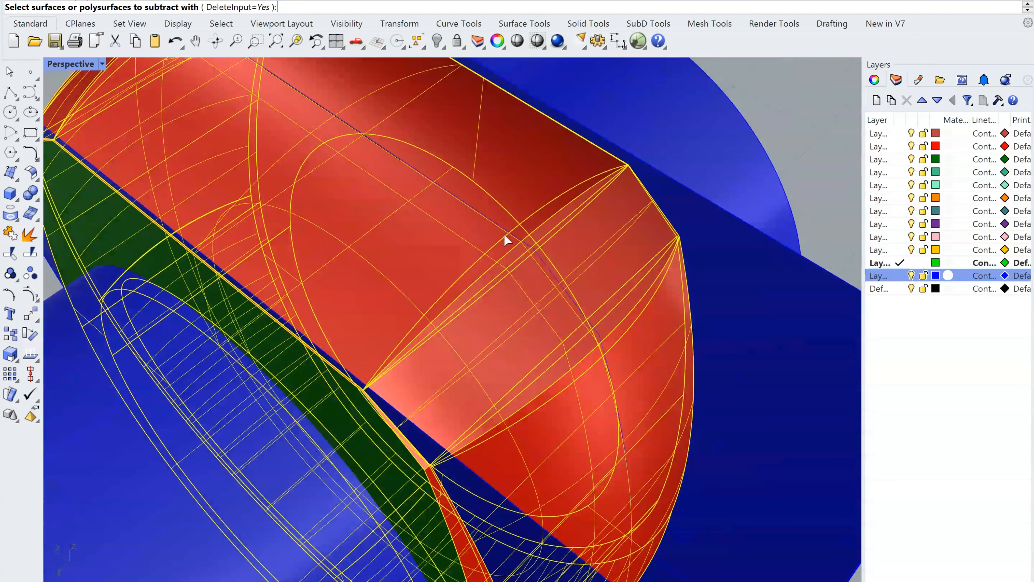
{"action": "left_click", "coordinate": [668, 118]}
{"action": "right_click", "coordinate": [669, 120]}
{"action": "right_click_drag", "start_coordinate": [608, 265], "coordinate": [628, 237]}
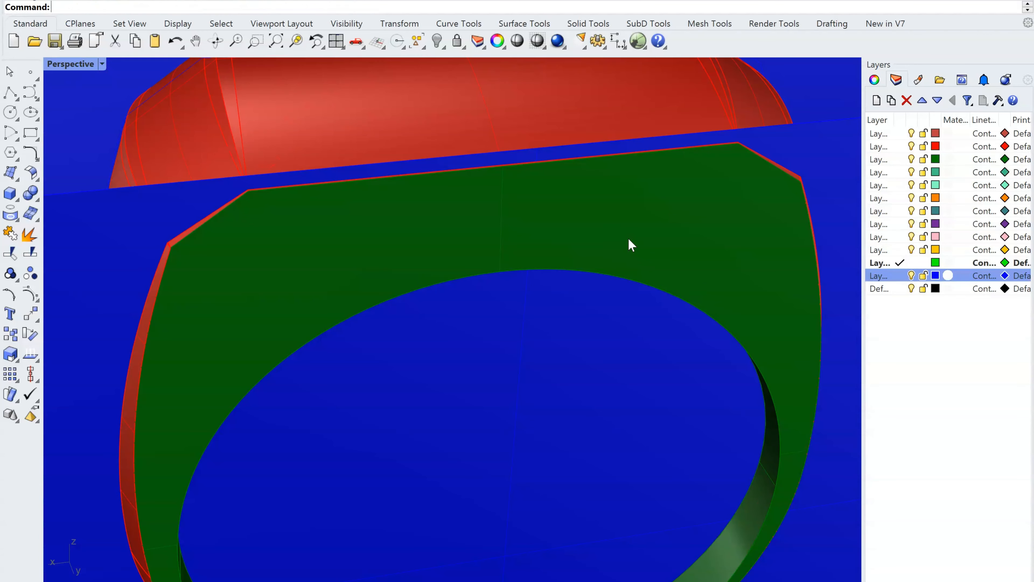
- Delete the remaining blue cutting planes standing at the far side of the ring
{"action": "scroll", "coordinate": [628, 238], "scroll_direction": "down", "scroll_amount": 7}
{"action": "right_click_drag", "start_coordinate": [557, 391], "coordinate": [432, 314]}
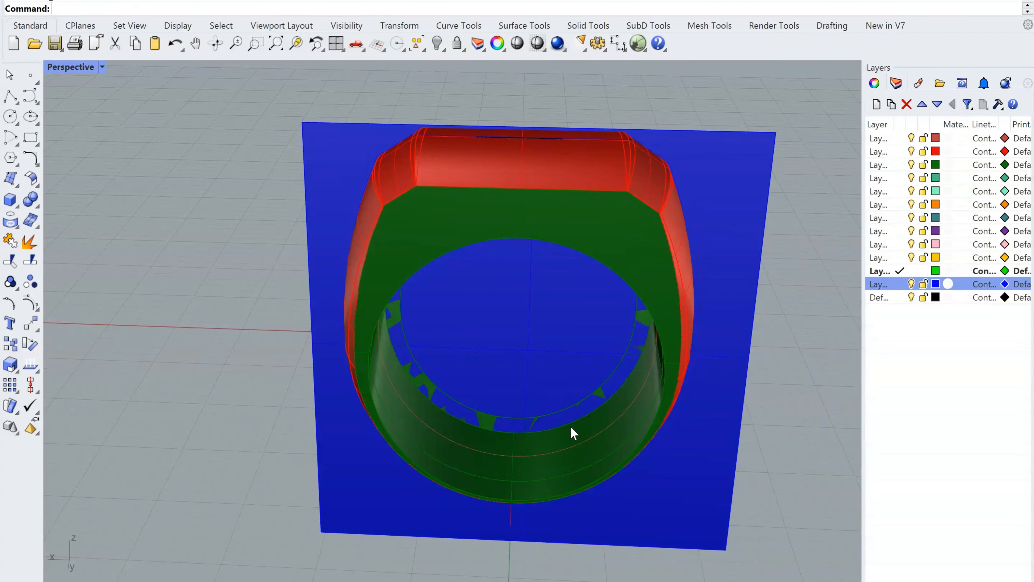
{"action": "right_click_drag", "start_coordinate": [537, 422], "coordinate": [668, 407]}
{"action": "scroll", "coordinate": [487, 317], "scroll_direction": "up", "scroll_amount": 5}
{"action": "right_click_drag", "start_coordinate": [441, 272], "coordinate": [548, 346]}
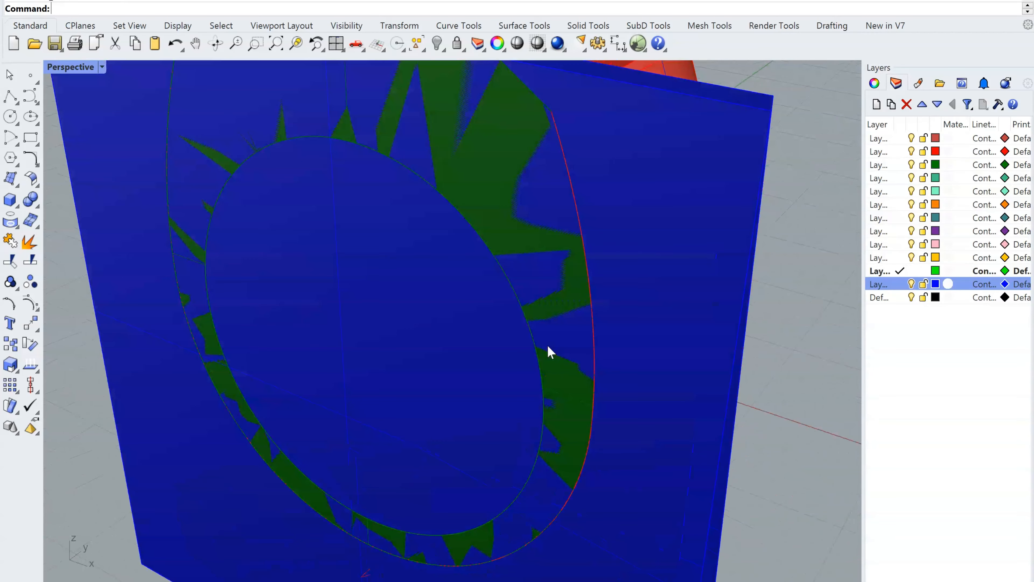
{"action": "left_click", "coordinate": [676, 397]}
{"action": "key", "text": "Delete"}
{"action": "left_click", "coordinate": [678, 415]}
{"action": "key", "text": "Delete"}
{"action": "right_click_drag", "start_coordinate": [669, 418], "coordinate": [683, 395]}
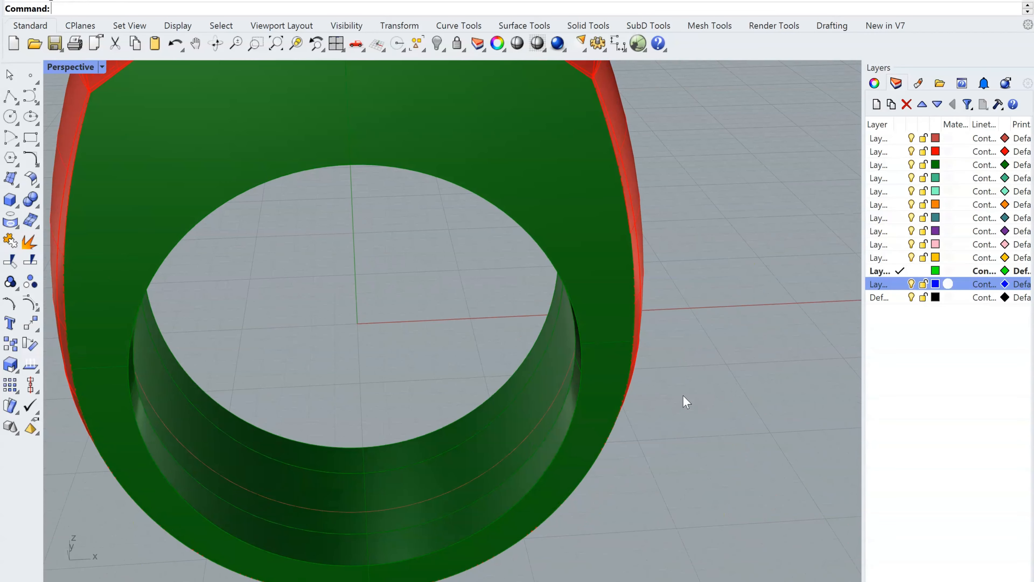
- Delete the cut-off side slices on both faces of the ring so only the tapered middle body remains
{"action": "left_click", "coordinate": [599, 365]}
{"action": "key", "text": "Delete"}
{"action": "right_click_drag", "start_coordinate": [622, 360], "coordinate": [542, 381]}
{"action": "left_click", "coordinate": [271, 491]}
{"action": "key", "text": "Delete"}
- Examine the tapered ring from the front, sides, underside and above, checking the domed top, the taper and the finger hole
{"action": "scroll", "coordinate": [533, 389], "scroll_direction": "down", "scroll_amount": 7}
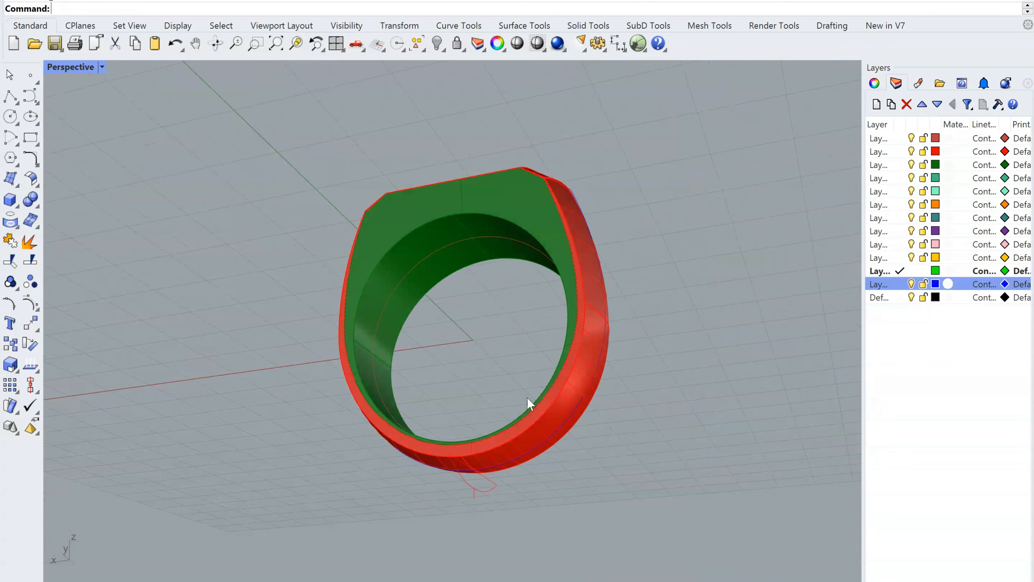
{"action": "scroll", "coordinate": [542, 428], "scroll_direction": "up", "scroll_amount": 7}
{"action": "right_click_drag", "start_coordinate": [543, 428], "coordinate": [566, 480]}
{"action": "scroll", "coordinate": [549, 433], "scroll_direction": "down", "scroll_amount": 7}
{"action": "right_click_drag", "start_coordinate": [552, 440], "coordinate": [668, 317]}
{"action": "scroll", "coordinate": [668, 316], "scroll_direction": "down", "scroll_amount": 6}
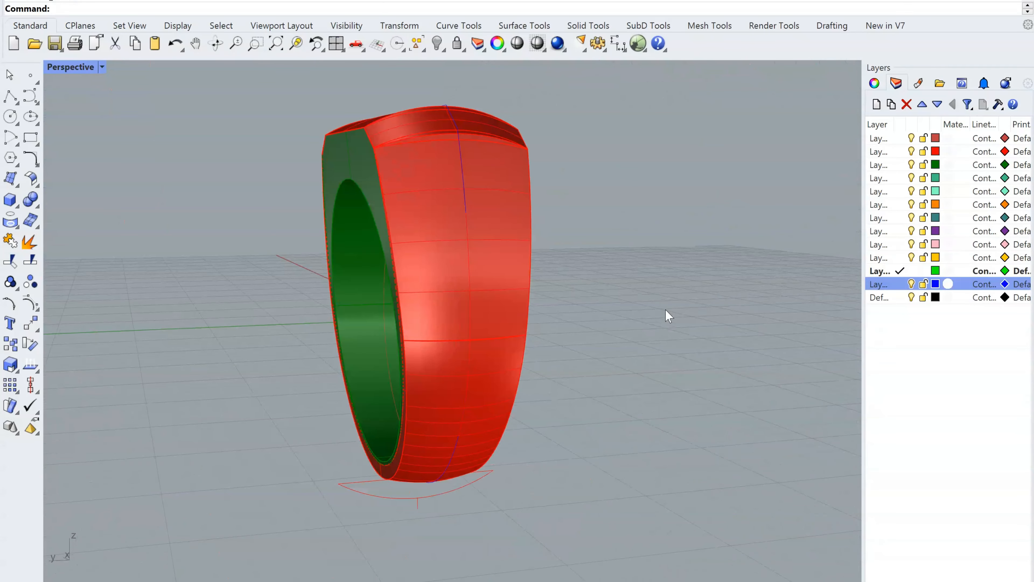
{"action": "scroll", "coordinate": [411, 346], "scroll_direction": "up", "scroll_amount": 7}
{"action": "right_click_drag", "start_coordinate": [411, 347], "coordinate": [458, 397]}
{"action": "scroll", "coordinate": [563, 287], "scroll_direction": "down", "scroll_amount": 5}
{"action": "right_click_drag", "start_coordinate": [563, 286], "coordinate": [533, 337]}
{"action": "right_click_drag", "start_coordinate": [696, 410], "coordinate": [799, 402]}
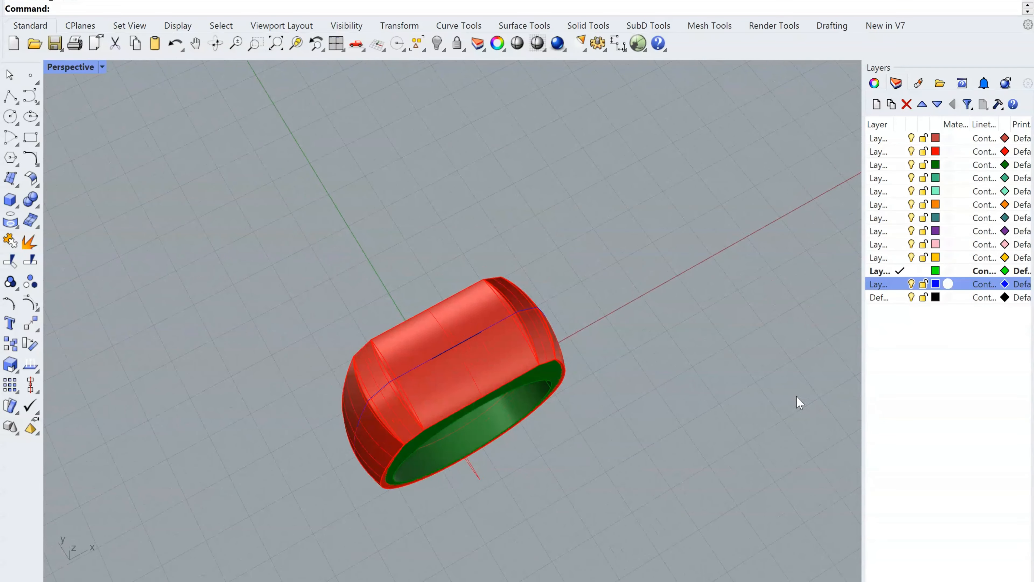
{"action": "right_click_drag", "start_coordinate": [444, 377], "coordinate": [478, 356]}
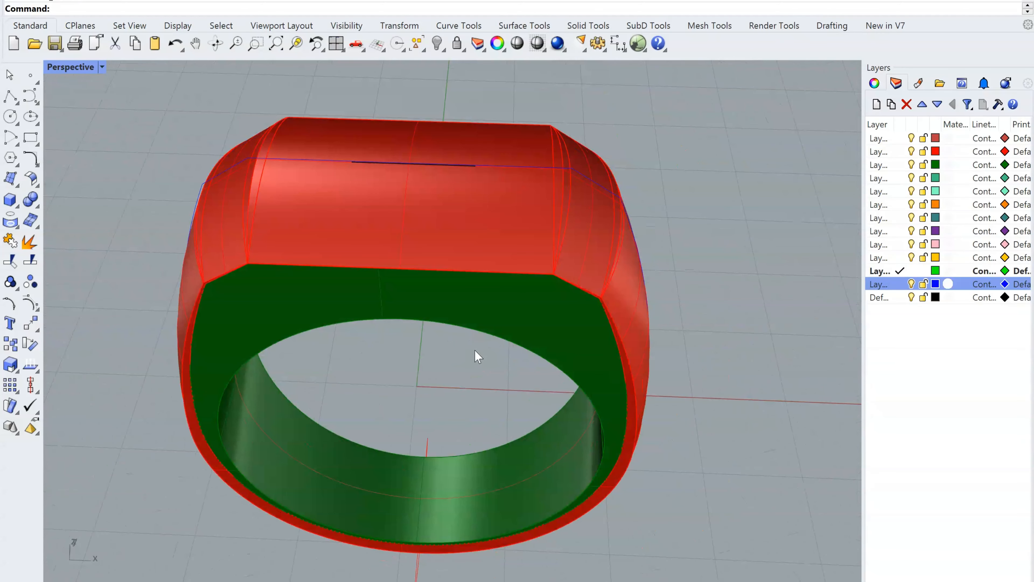
{"action": "right_click_drag", "start_coordinate": [528, 291], "coordinate": [479, 289]}
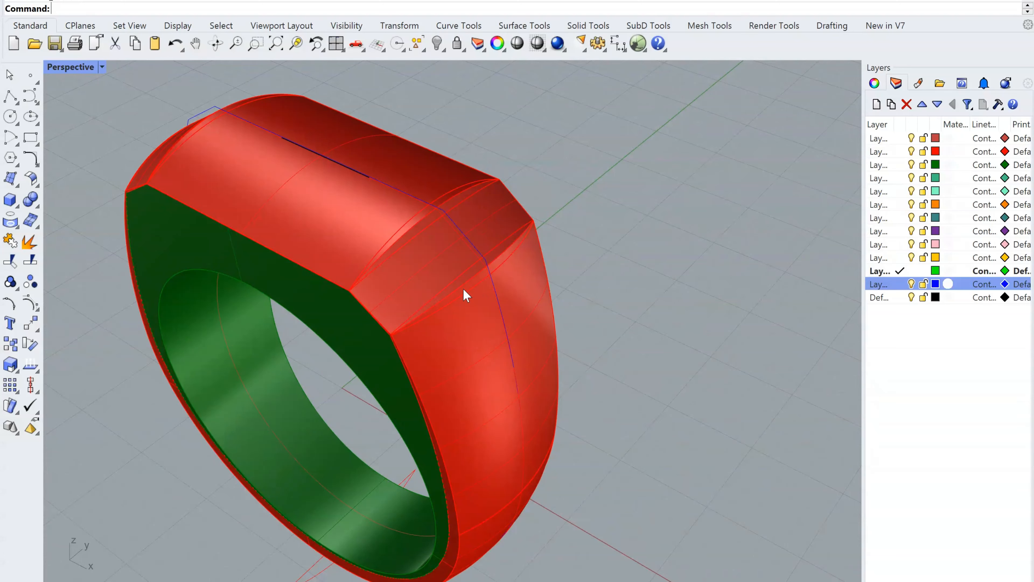
{"action": "right_click_drag", "start_coordinate": [463, 289], "coordinate": [532, 342]}
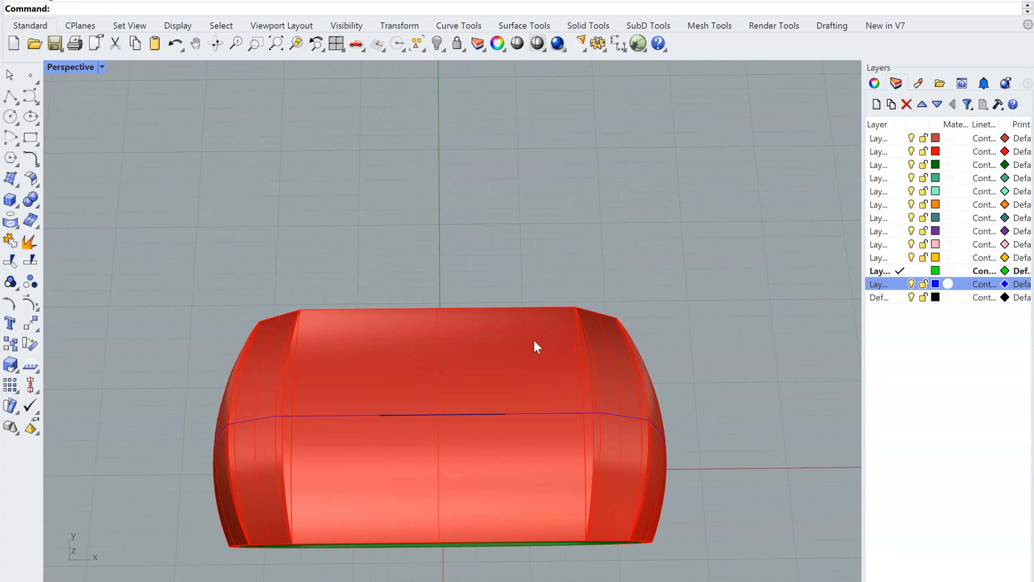
{"action": "right_click_drag", "start_coordinate": [500, 413], "coordinate": [375, 362]}
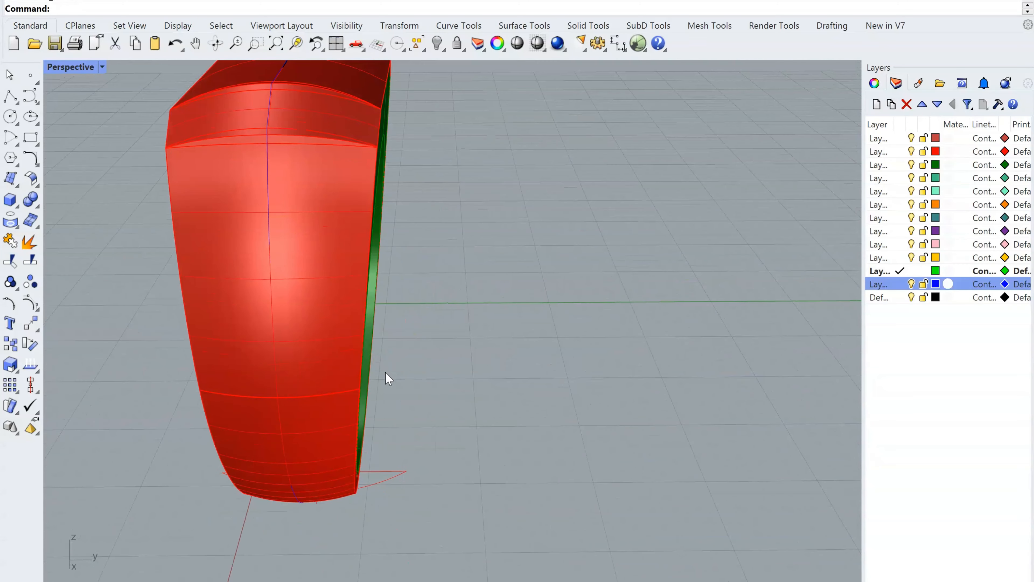
{"action": "right_click_drag", "start_coordinate": [450, 318], "coordinate": [519, 352]}
{"action": "scroll", "coordinate": [519, 351], "scroll_direction": "down", "scroll_amount": 7}
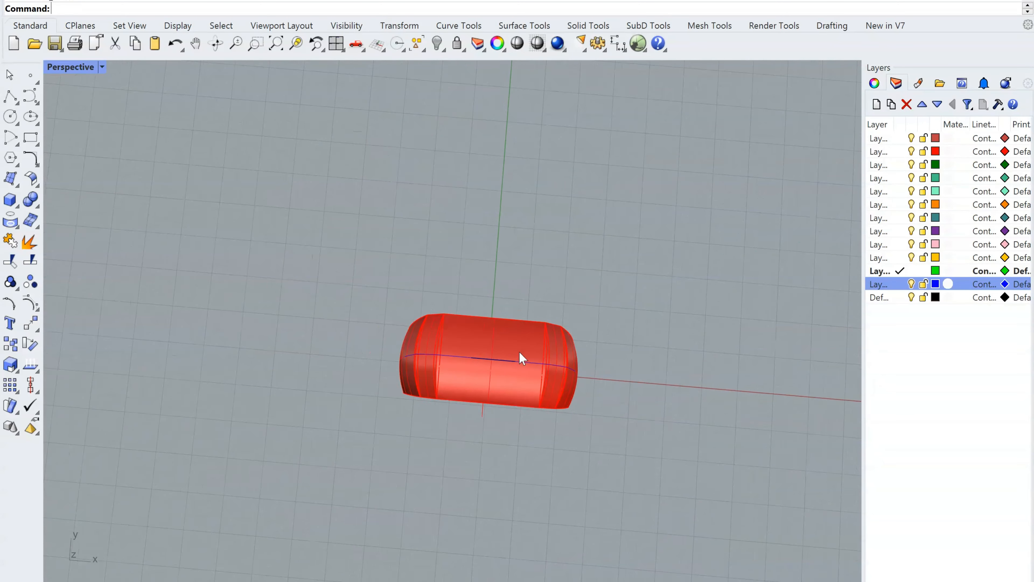
{"action": "scroll", "coordinate": [521, 407], "scroll_direction": "up", "scroll_amount": 7}
{"action": "right_click_drag", "start_coordinate": [523, 428], "coordinate": [582, 283]}
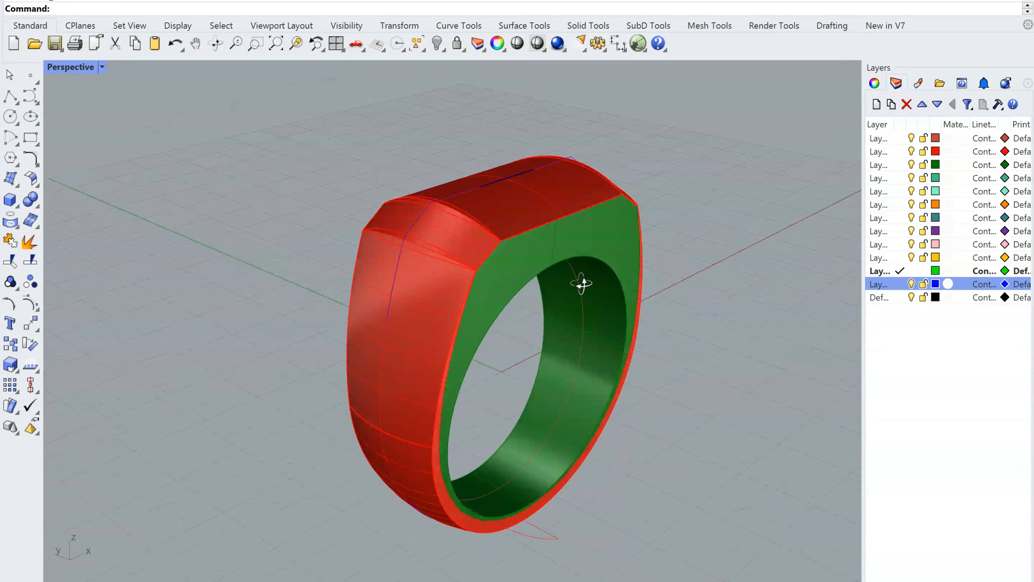
{"action": "scroll", "coordinate": [574, 253], "scroll_direction": "down", "scroll_amount": 3}
{"action": "scroll", "coordinate": [568, 285], "scroll_direction": "up", "scroll_amount": 5}
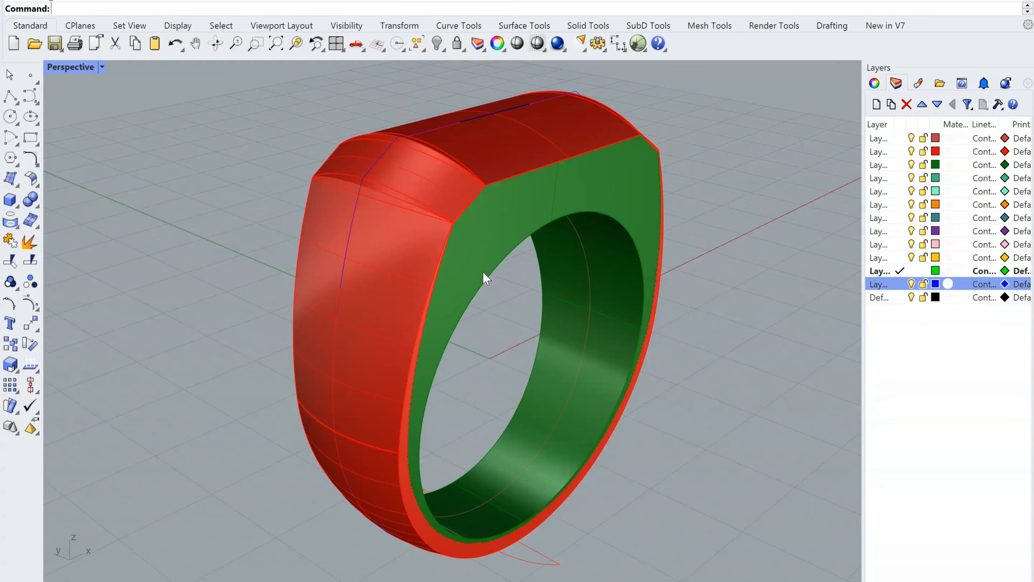
{"action": "right_click_drag", "start_coordinate": [485, 273], "coordinate": [505, 258]}
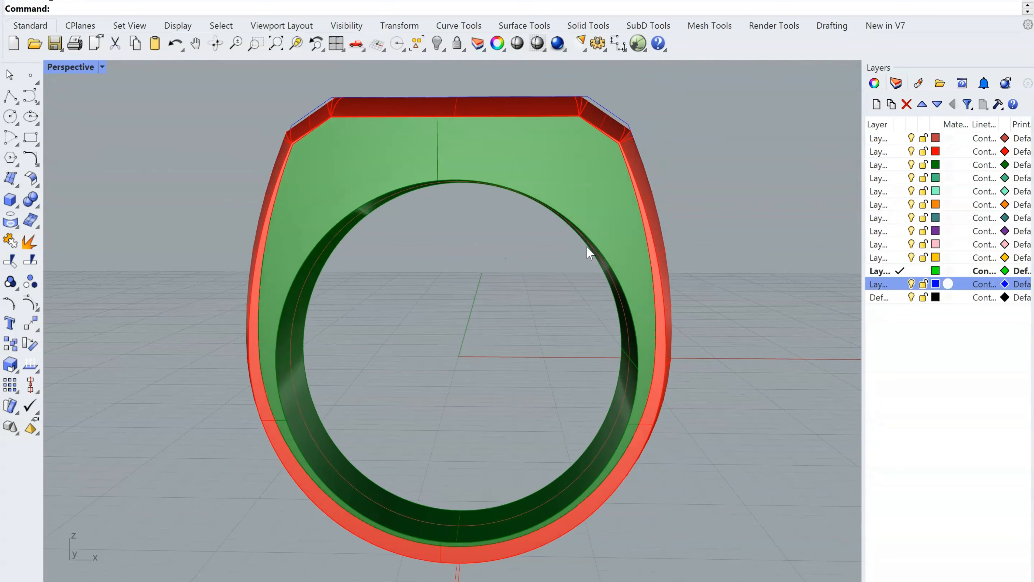
{"action": "right_click_drag", "start_coordinate": [589, 248], "coordinate": [527, 256]}
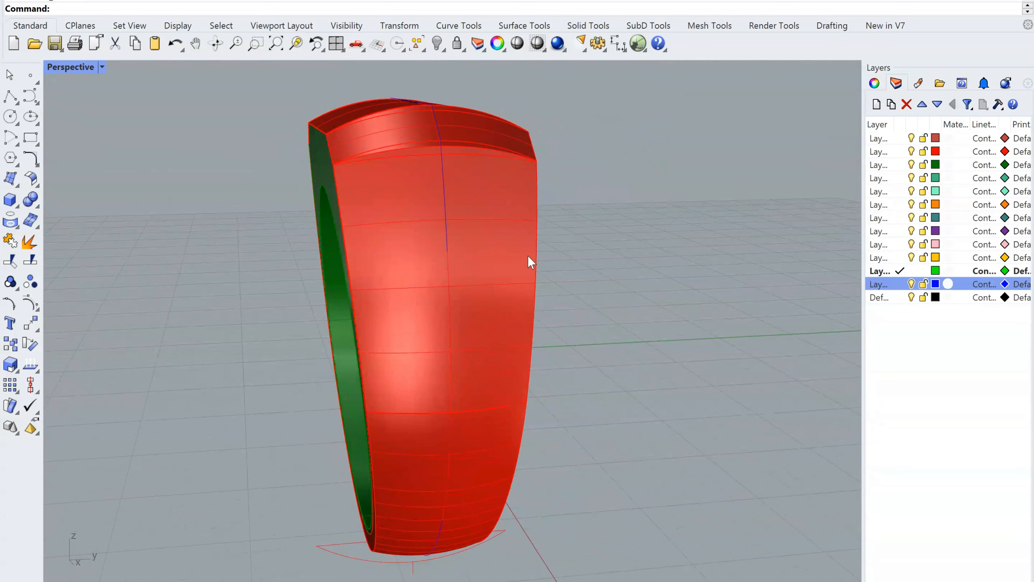
{"action": "right_click_drag", "start_coordinate": [403, 293], "coordinate": [516, 314]}
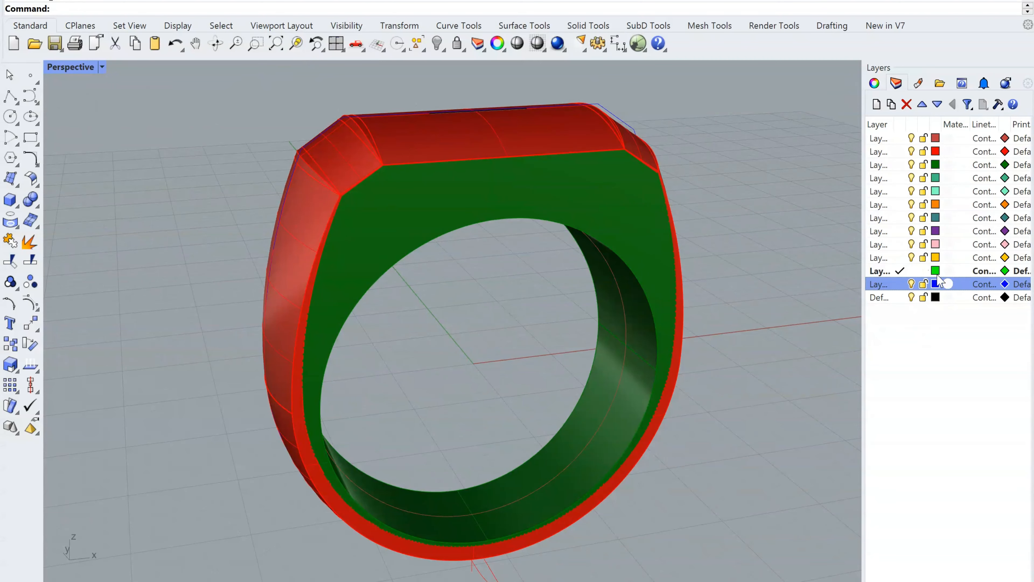
{"action": "right_click_drag", "start_coordinate": [695, 332], "coordinate": [641, 400]}
- Check the ring's taper in the right view, restore the four-viewport layout and make the Default layer current
{"action": "left_click", "coordinate": [231, 580]}
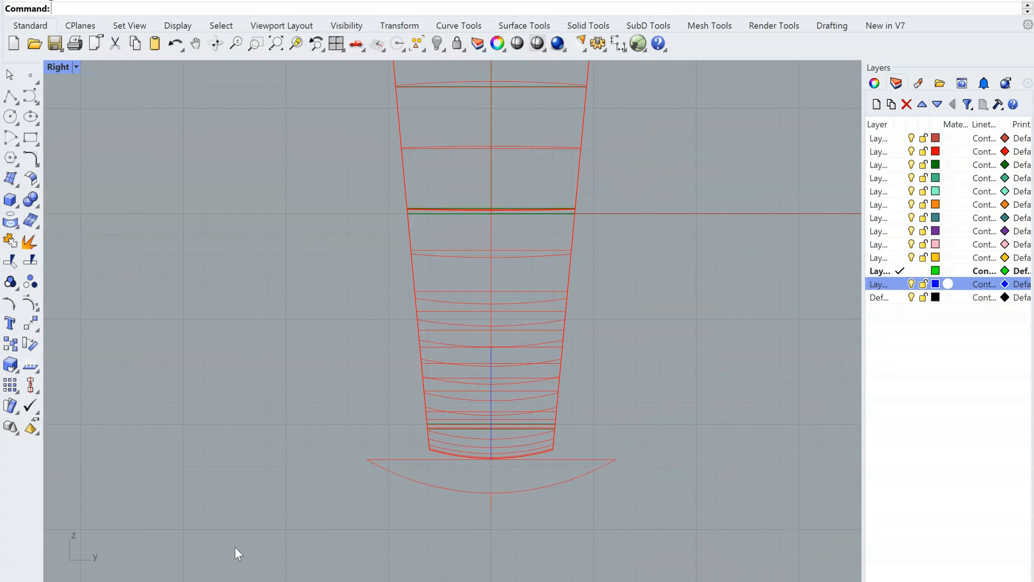
{"action": "scroll", "coordinate": [530, 428], "scroll_direction": "down", "scroll_amount": 10}
{"action": "scroll", "coordinate": [524, 259], "scroll_direction": "up", "scroll_amount": 8}
{"action": "right_click_drag", "start_coordinate": [526, 259], "coordinate": [602, 353]}
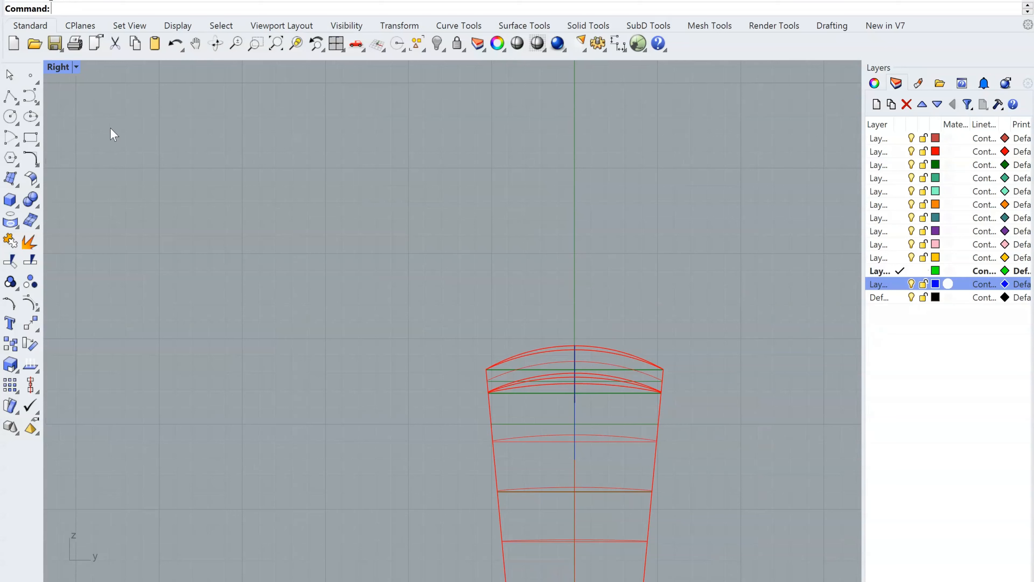
{"action": "double_click", "coordinate": [58, 68]}
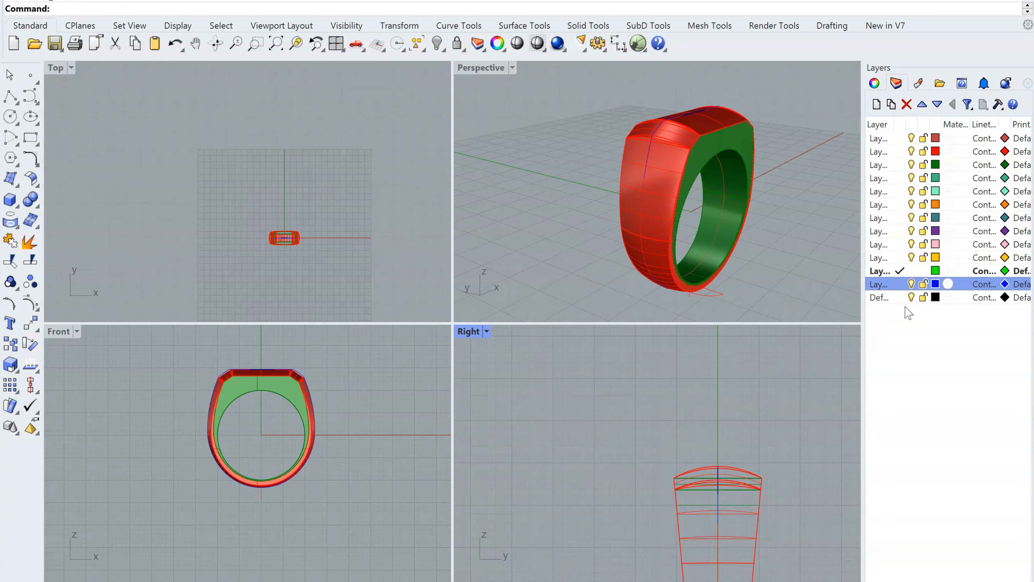
{"action": "left_click", "coordinate": [900, 297]}
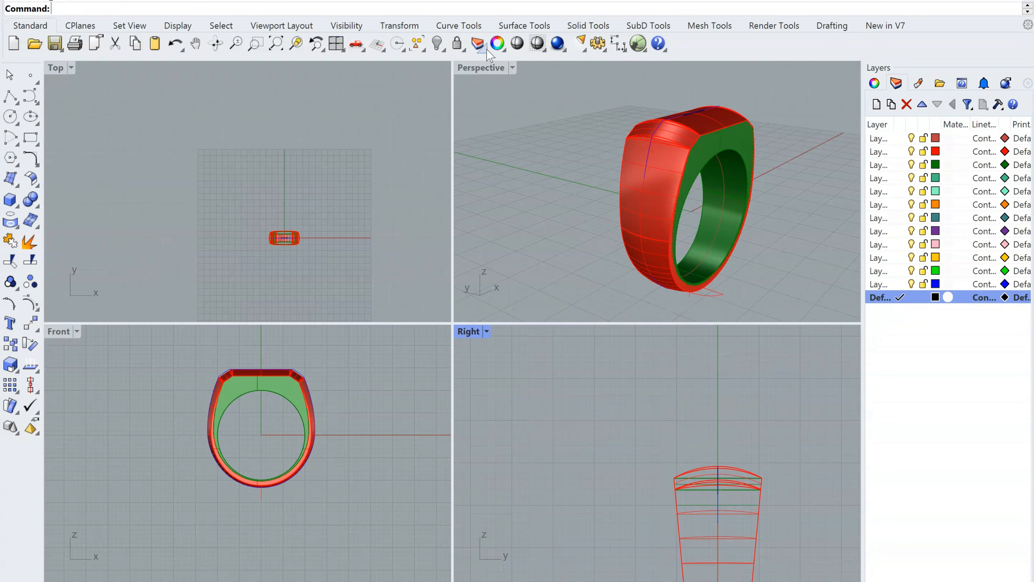
{"action": "left_click", "coordinate": [643, 27]}
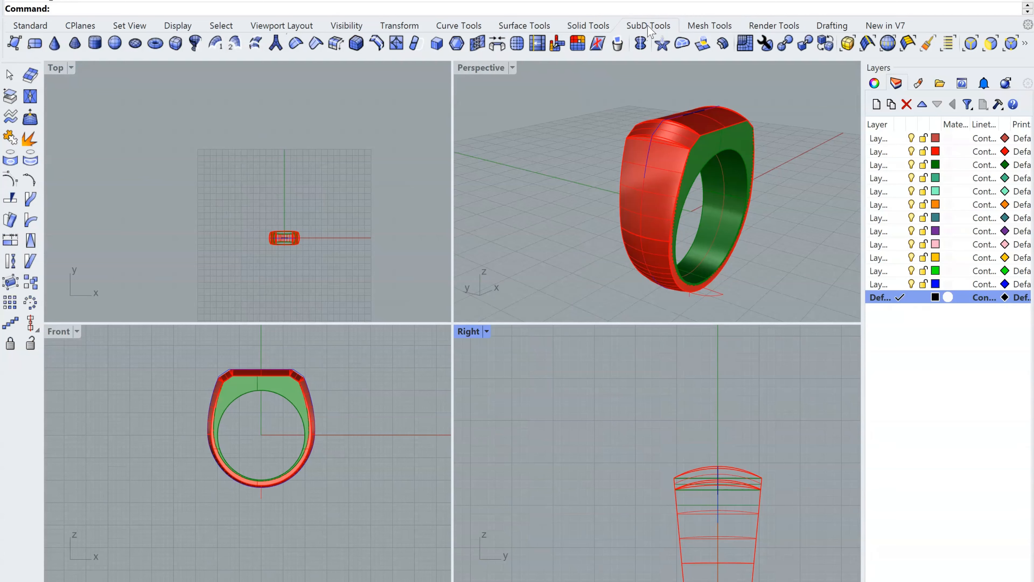
{"action": "left_click", "coordinate": [579, 28]}
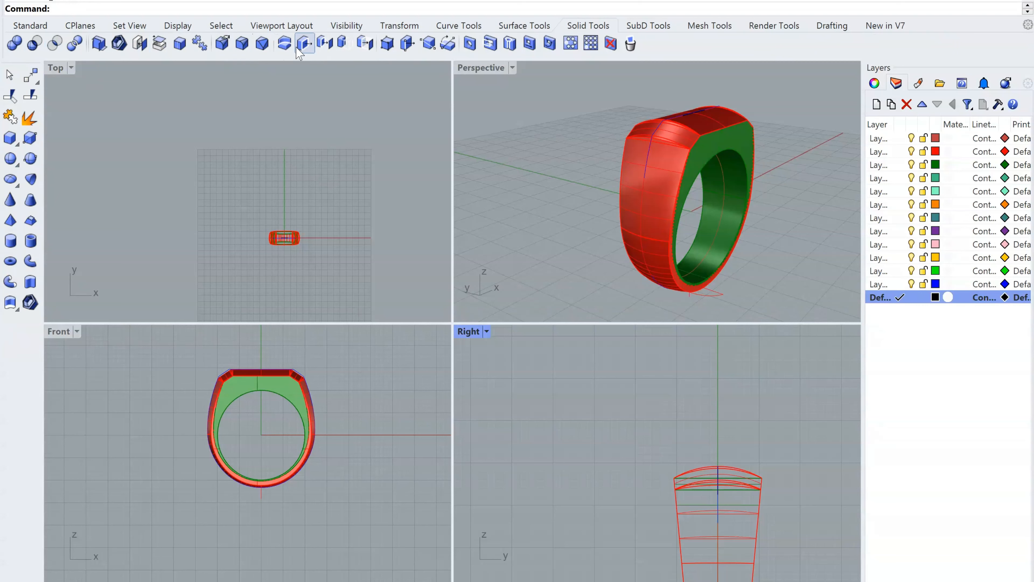
{"action": "left_click", "coordinate": [10, 138]}
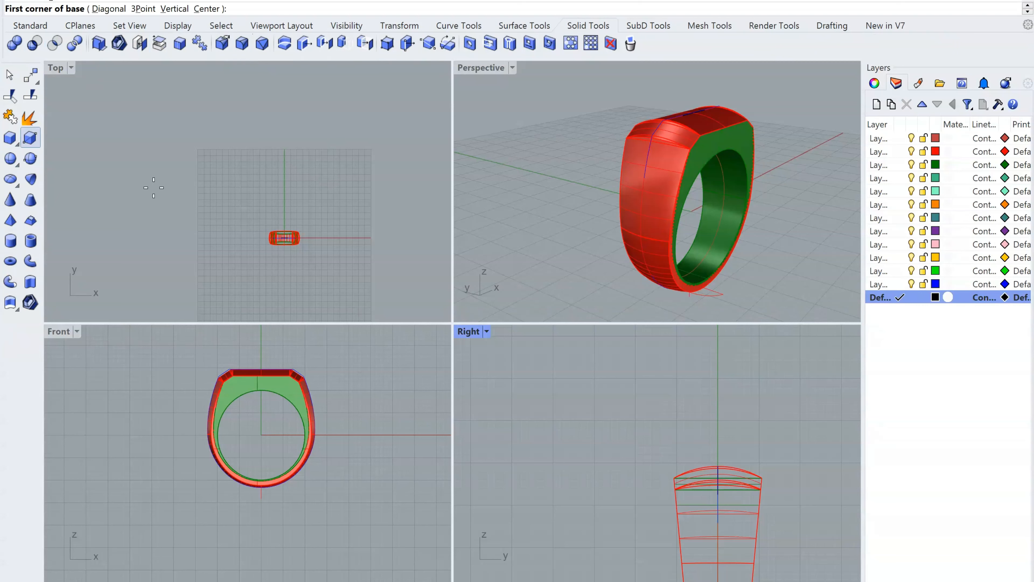
{"action": "scroll", "coordinate": [300, 243], "scroll_direction": "up", "scroll_amount": 5}
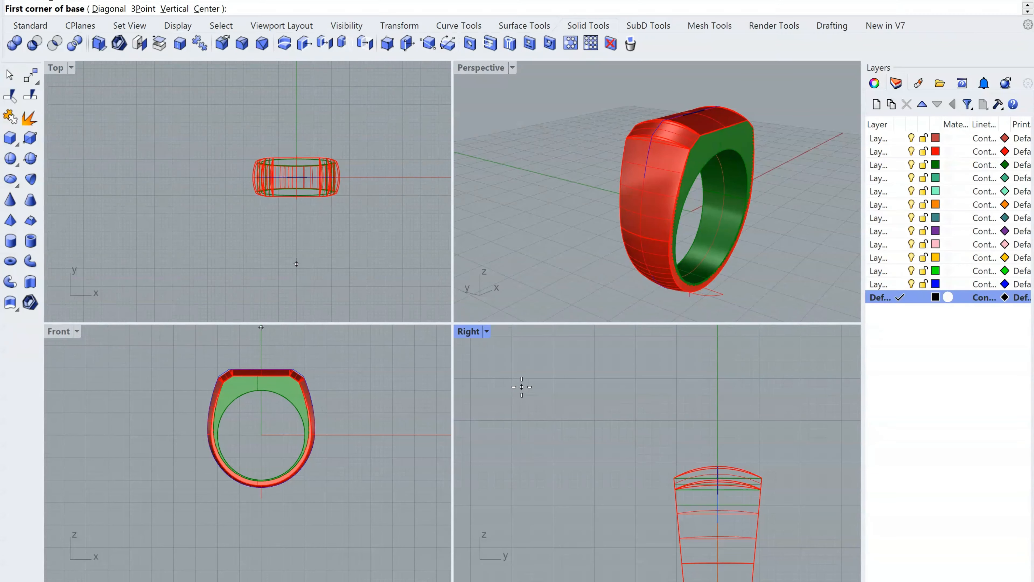
{"action": "key", "text": "Escape"}
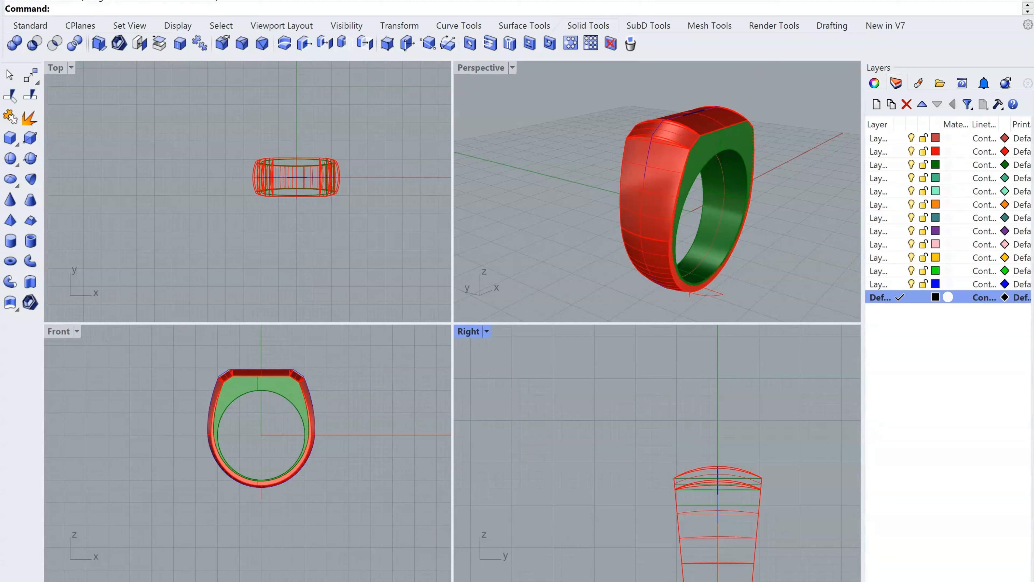
- Create a solid box 10 mm long, 10 mm wide and 10 mm high in the top view, beside the ring
{"action": "right_click_drag", "start_coordinate": [590, 426], "coordinate": [615, 380]}
{"action": "scroll", "coordinate": [317, 214], "scroll_direction": "up", "scroll_amount": 6}
{"action": "right_click_drag", "start_coordinate": [316, 214], "coordinate": [333, 248]}
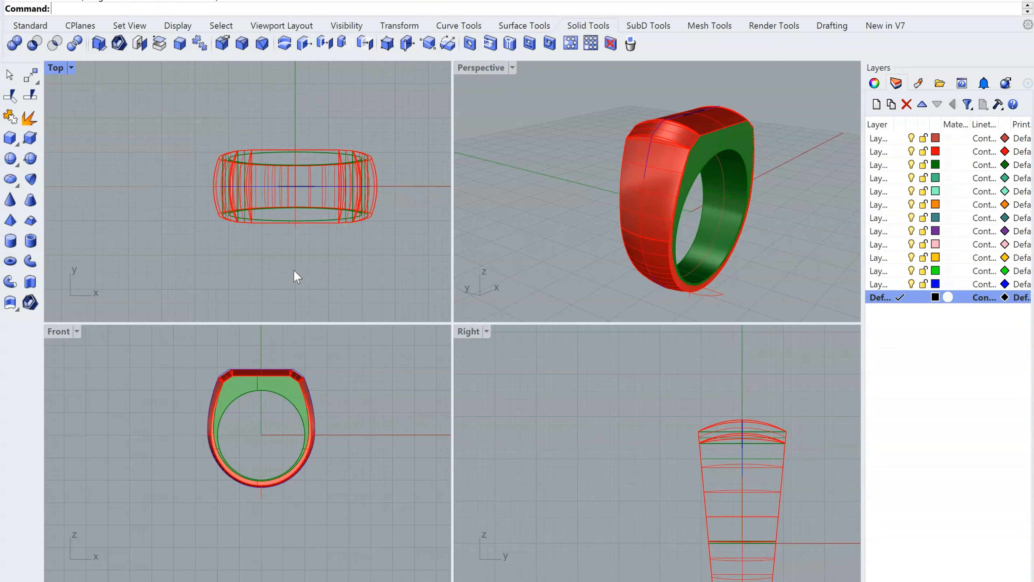
{"action": "right_click", "coordinate": [174, 148]}
{"action": "scroll", "coordinate": [195, 233], "scroll_direction": "down", "scroll_amount": 8}
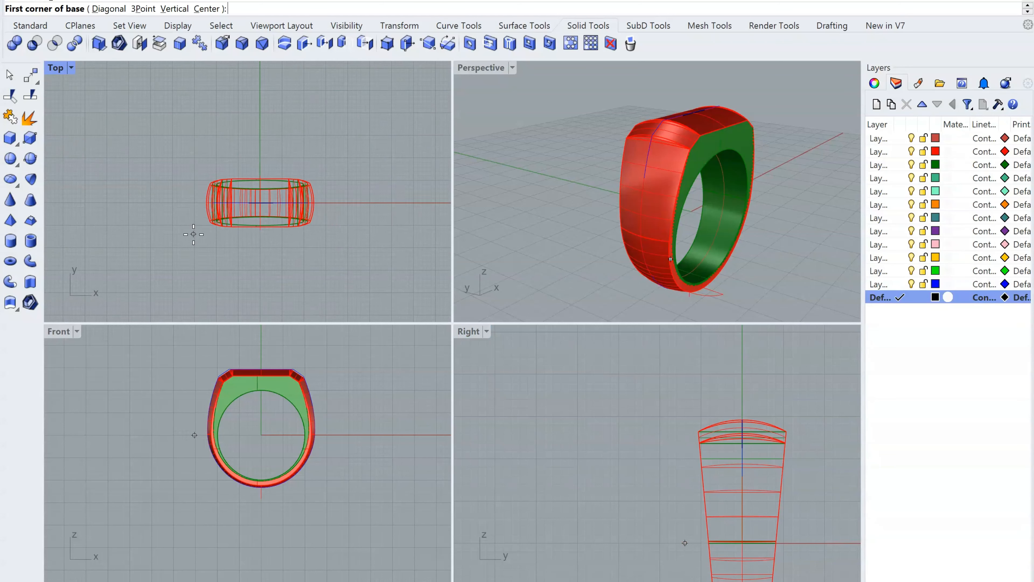
{"action": "right_click_drag", "start_coordinate": [228, 265], "coordinate": [236, 199]}
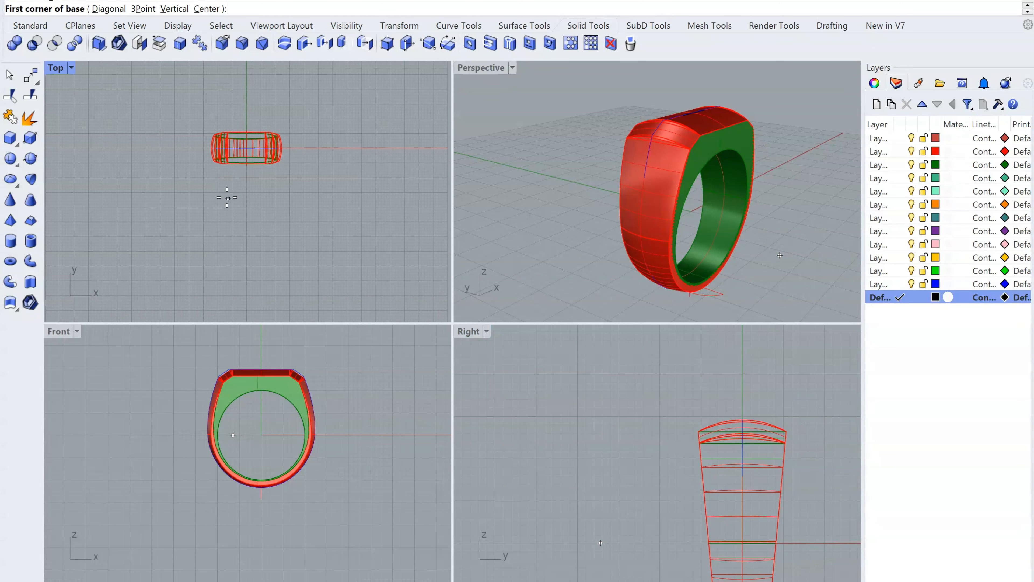
{"action": "left_click", "coordinate": [222, 193]}
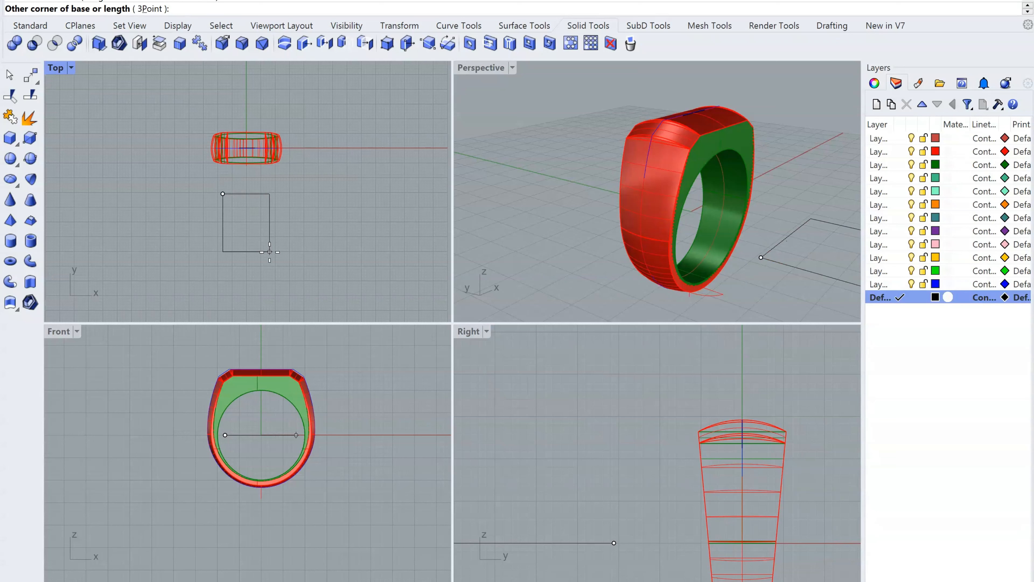
{"action": "type", "text": "10"}
{"action": "key", "text": "Return"}
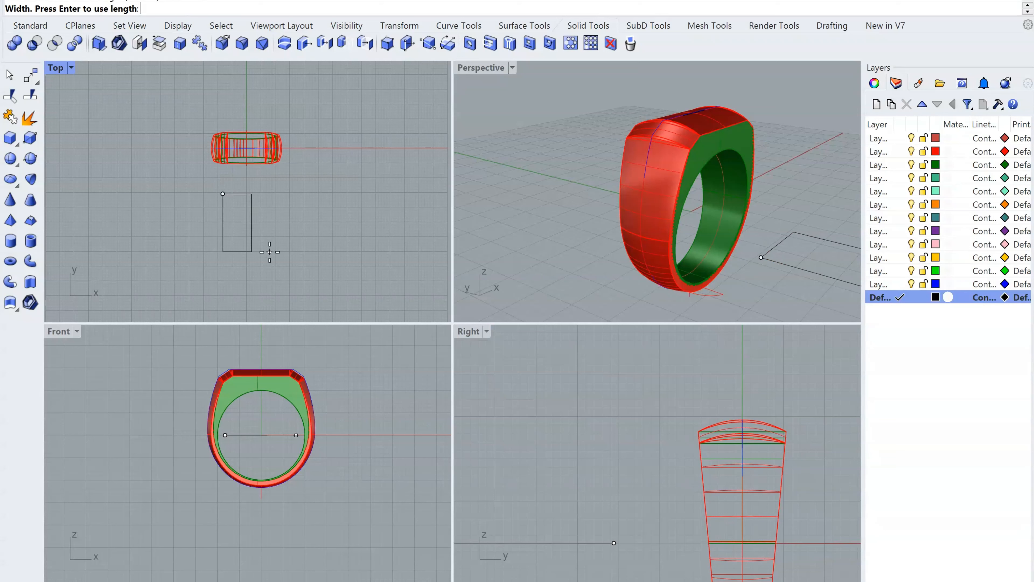
{"action": "type", "text": "10"}
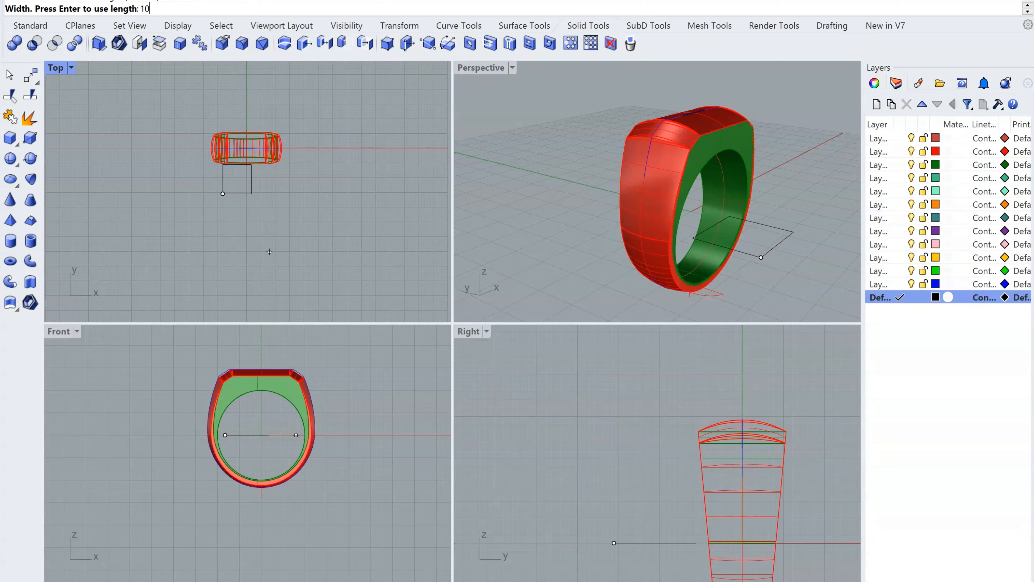
{"action": "key", "text": "Return"}
{"action": "key", "text": "Return"}
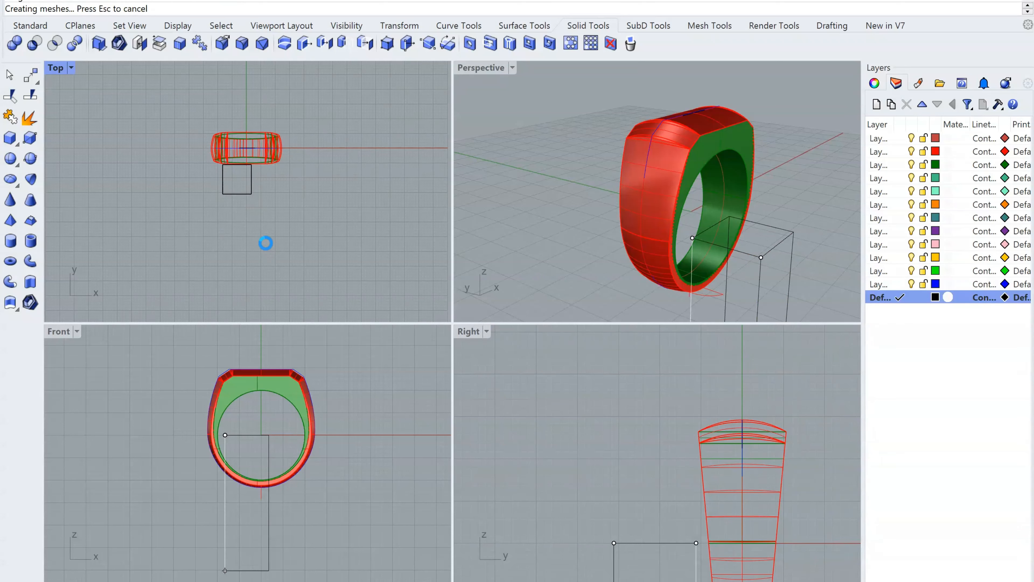
- Move the box along the Y axis in the top view until it lies within the ring's width
{"action": "left_click", "coordinate": [722, 217]}
{"action": "right_click_drag", "start_coordinate": [619, 223], "coordinate": [456, 208]}
{"action": "left_click", "coordinate": [835, 274]}
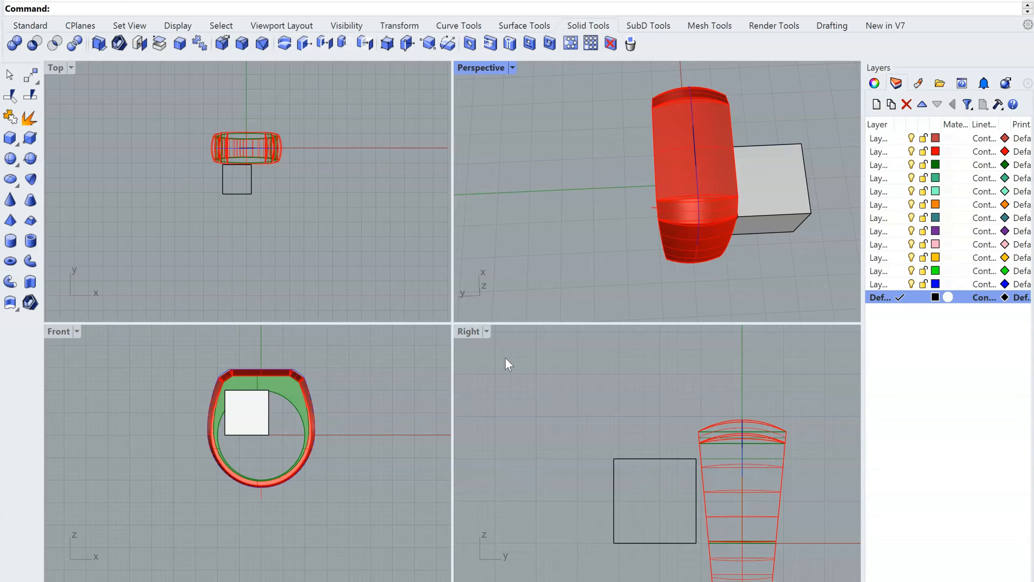
{"action": "left_click", "coordinate": [500, 407]}
{"action": "scroll", "coordinate": [247, 190], "scroll_direction": "up", "scroll_amount": 4}
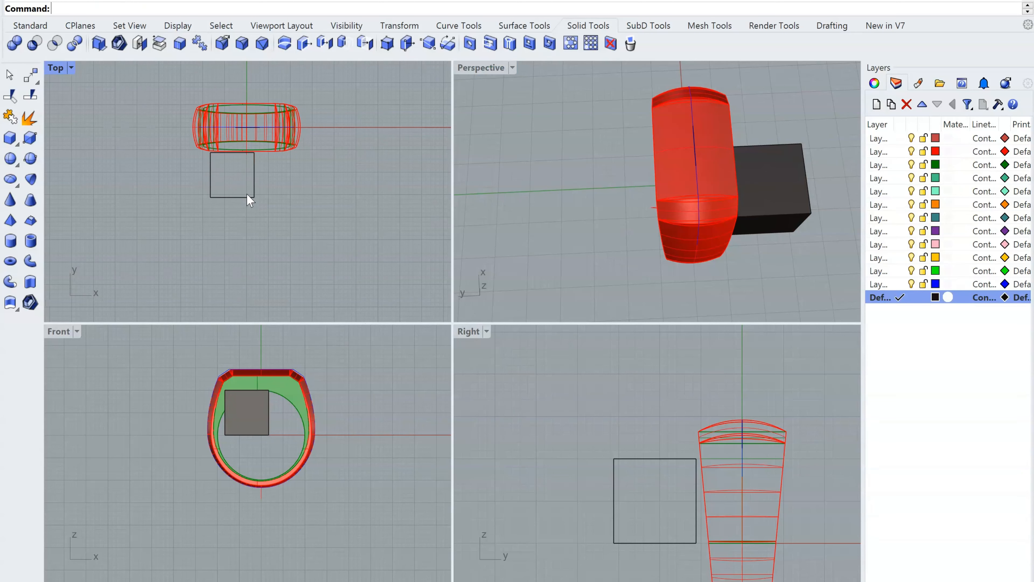
{"action": "left_click", "coordinate": [247, 196]}
{"action": "right_click_drag", "start_coordinate": [281, 167], "coordinate": [373, 233]}
{"action": "scroll", "coordinate": [311, 237], "scroll_direction": "up", "scroll_amount": 4}
{"action": "scroll", "coordinate": [313, 236], "scroll_direction": "up", "scroll_amount": 4}
{"action": "left_click_drag", "start_coordinate": [325, 232], "coordinate": [320, 118]}
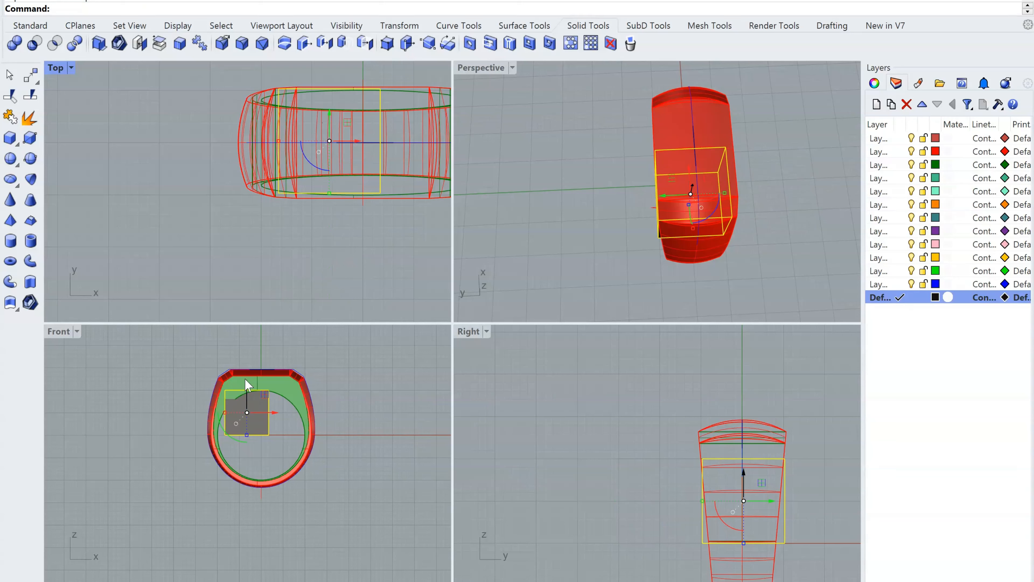
- Centre the box on the ring in the top view by shifting it along X and fine-tuning its Y position
{"action": "scroll", "coordinate": [254, 241], "scroll_direction": "up", "scroll_amount": 2}
{"action": "scroll", "coordinate": [369, 213], "scroll_direction": "up", "scroll_amount": 2}
{"action": "scroll", "coordinate": [327, 222], "scroll_direction": "up", "scroll_amount": 2}
{"action": "scroll", "coordinate": [309, 278], "scroll_direction": "up", "scroll_amount": 2}
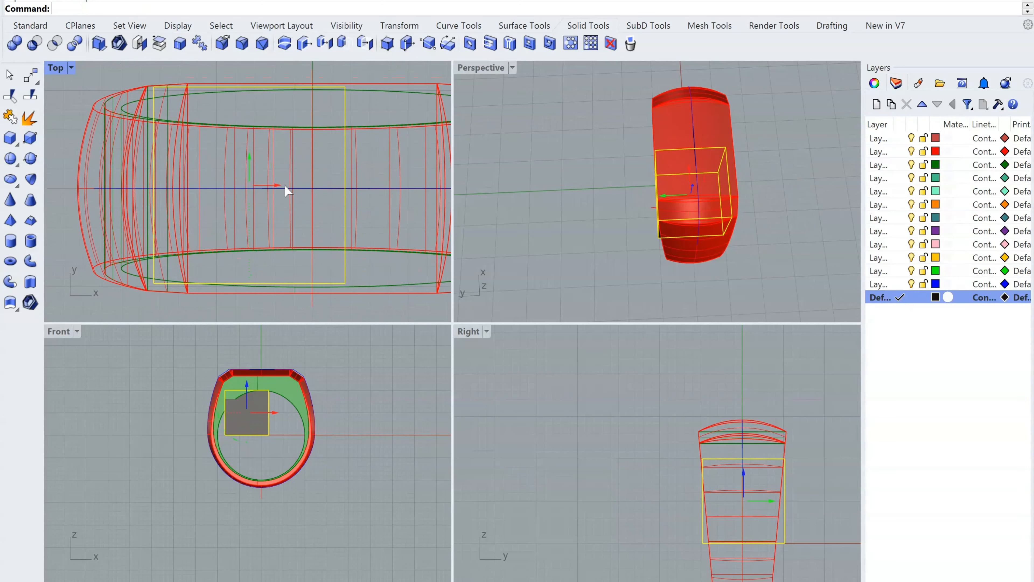
{"action": "left_click_drag", "start_coordinate": [284, 185], "coordinate": [351, 200]}
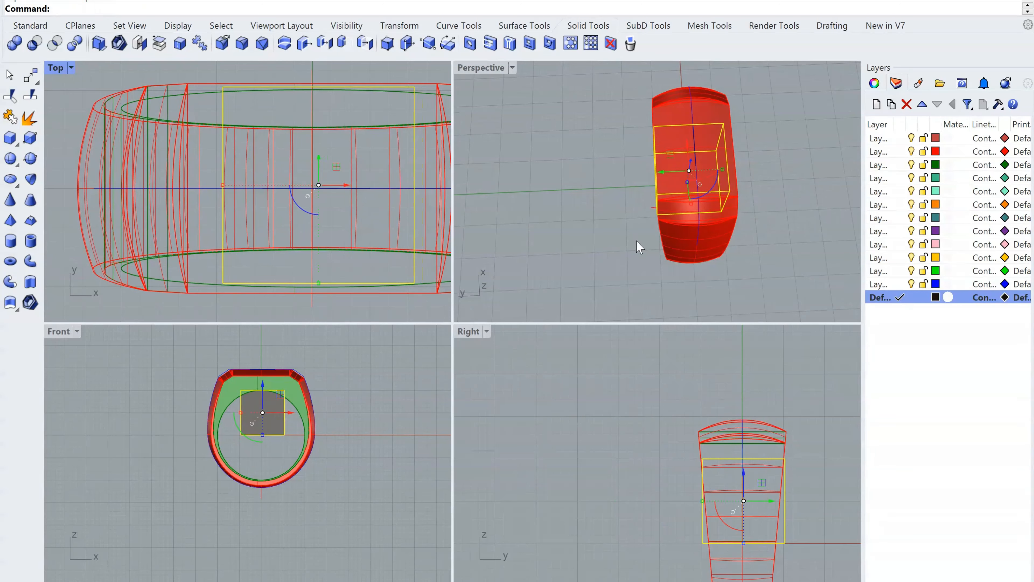
{"action": "left_click_drag", "start_coordinate": [318, 155], "coordinate": [323, 162]}
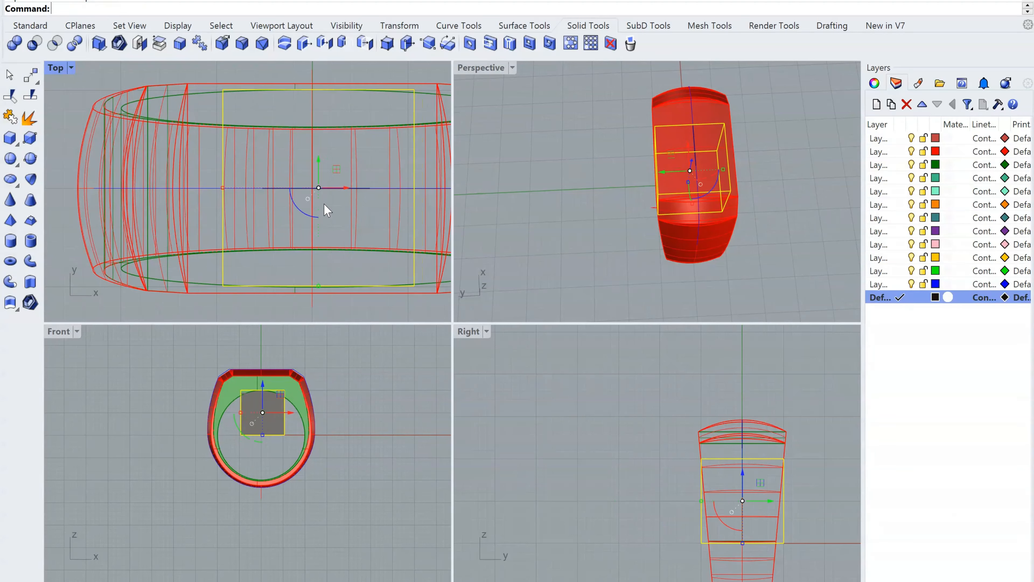
- Enlarge the right view and dimension the ring's width between the two outer corners of its domed top
{"action": "left_click", "coordinate": [641, 234]}
{"action": "right_click_drag", "start_coordinate": [674, 253], "coordinate": [668, 175]}
{"action": "left_click", "coordinate": [257, 416]}
{"action": "left_click", "coordinate": [628, 490]}
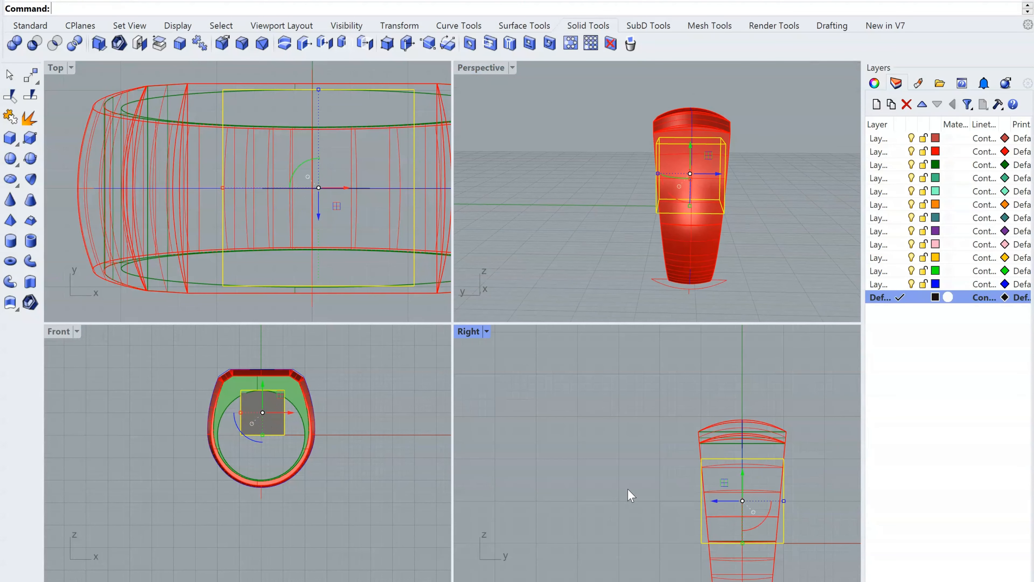
{"action": "scroll", "coordinate": [717, 461], "scroll_direction": "up", "scroll_amount": 5}
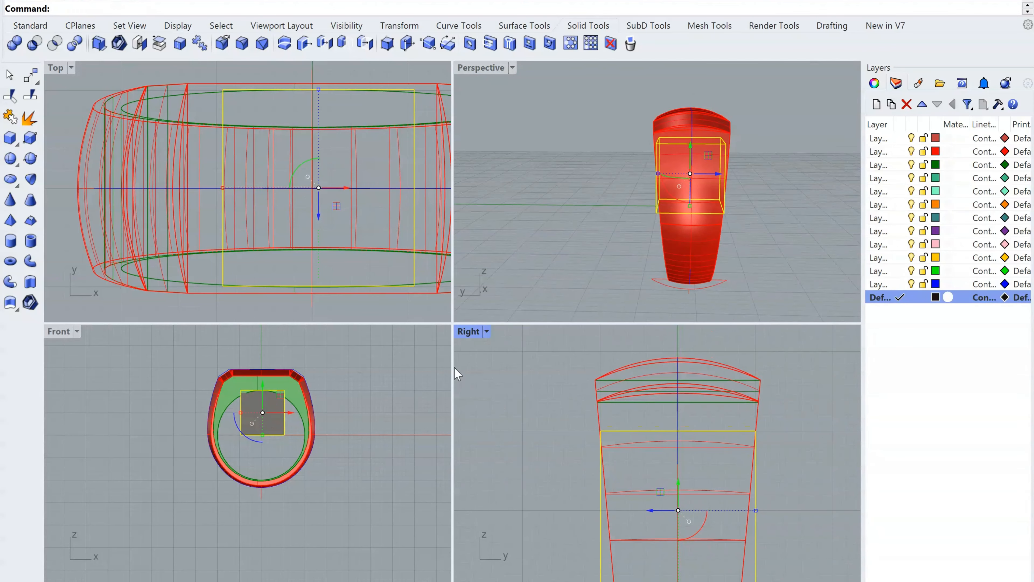
{"action": "double_click", "coordinate": [466, 335]}
{"action": "right_click_drag", "start_coordinate": [544, 375], "coordinate": [635, 438]}
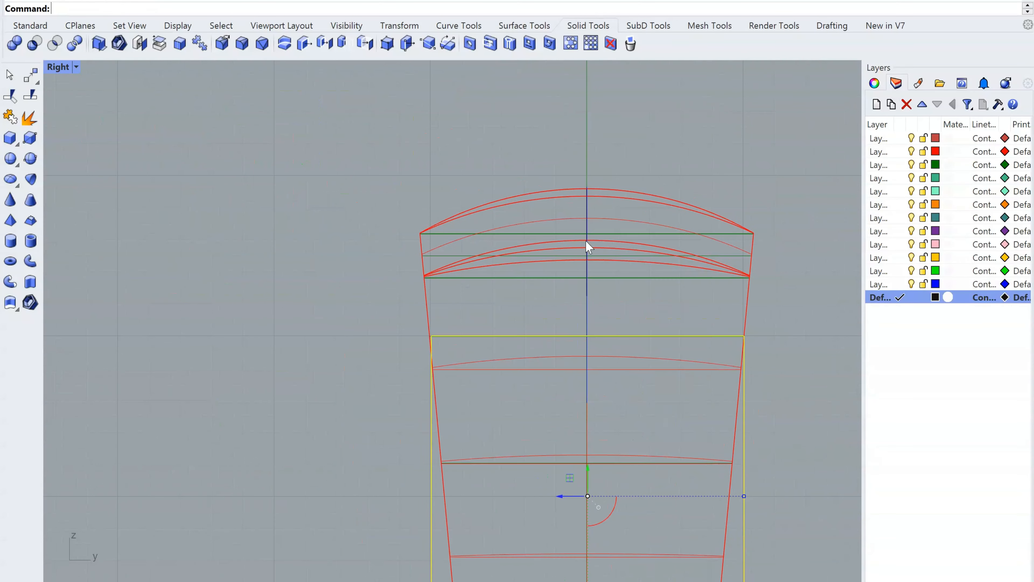
{"action": "scroll", "coordinate": [710, 228], "scroll_direction": "up", "scroll_amount": 4}
{"action": "right_click", "coordinate": [664, 250]}
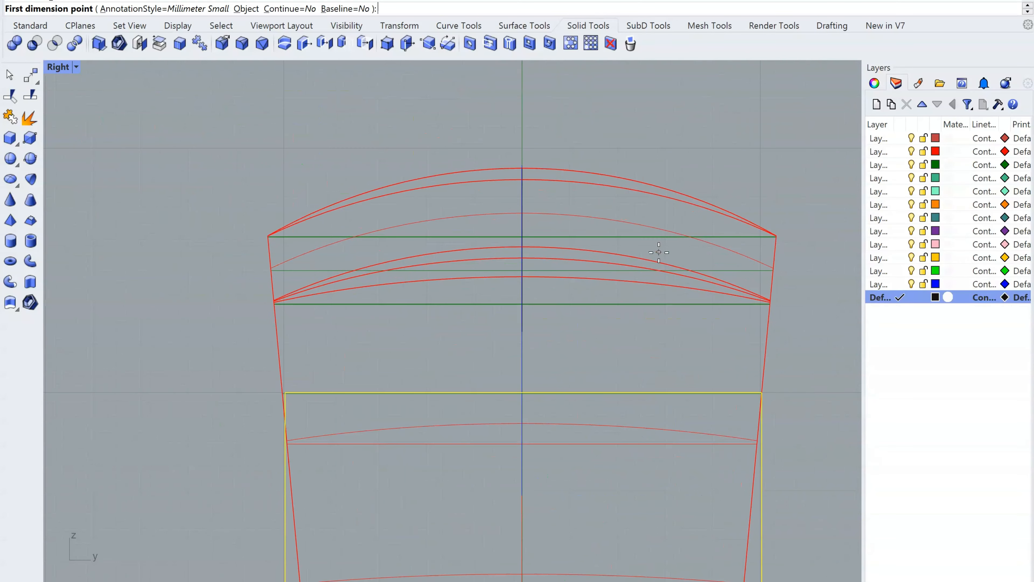
{"action": "left_click", "coordinate": [778, 236]}
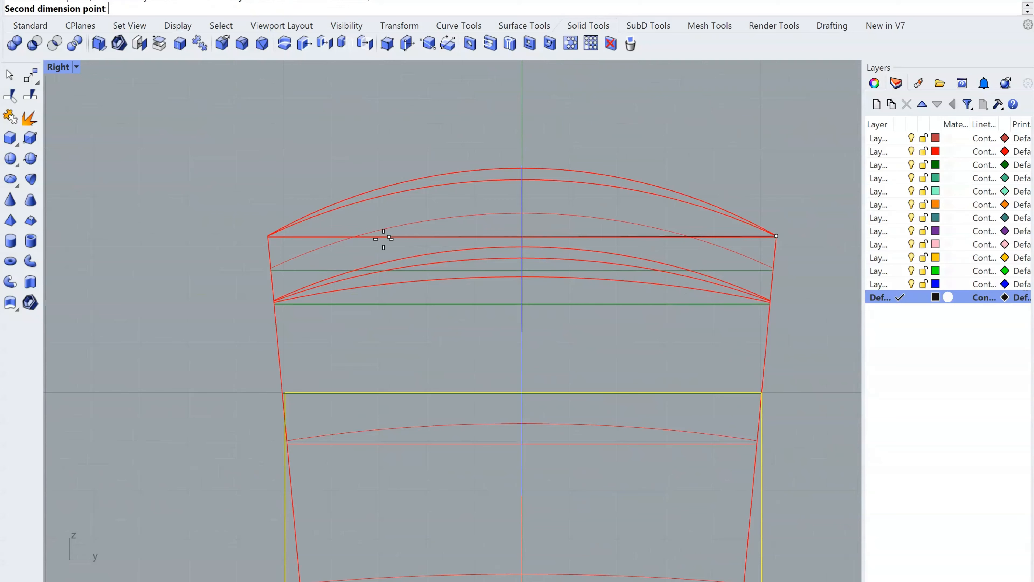
{"action": "left_click", "coordinate": [268, 235]}
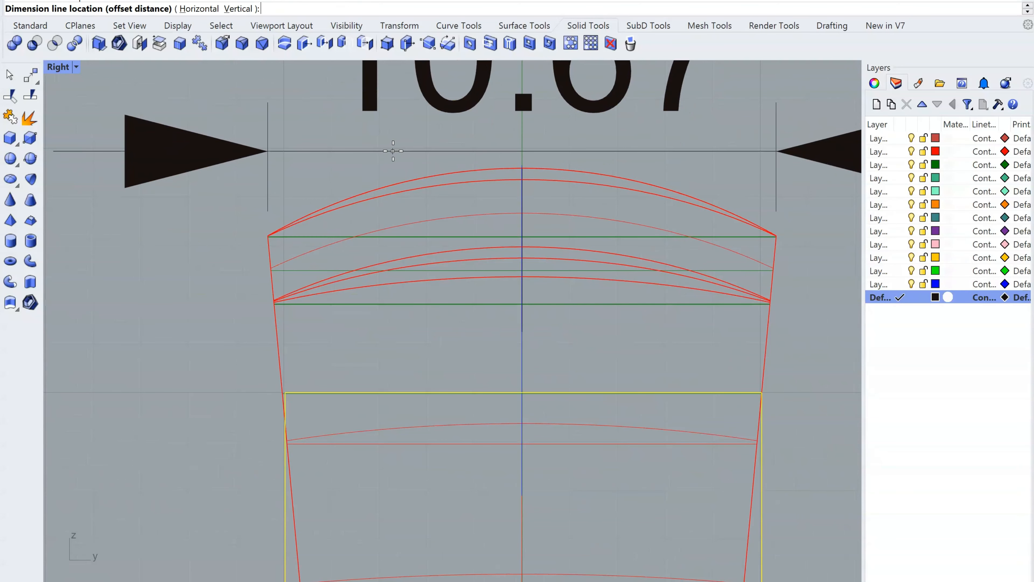
{"action": "left_click", "coordinate": [397, 178]}
{"action": "scroll", "coordinate": [395, 187], "scroll_direction": "down", "scroll_amount": 5}
{"action": "scroll", "coordinate": [488, 246], "scroll_direction": "up", "scroll_amount": 4}
{"action": "right_click_drag", "start_coordinate": [538, 261], "coordinate": [605, 292]}
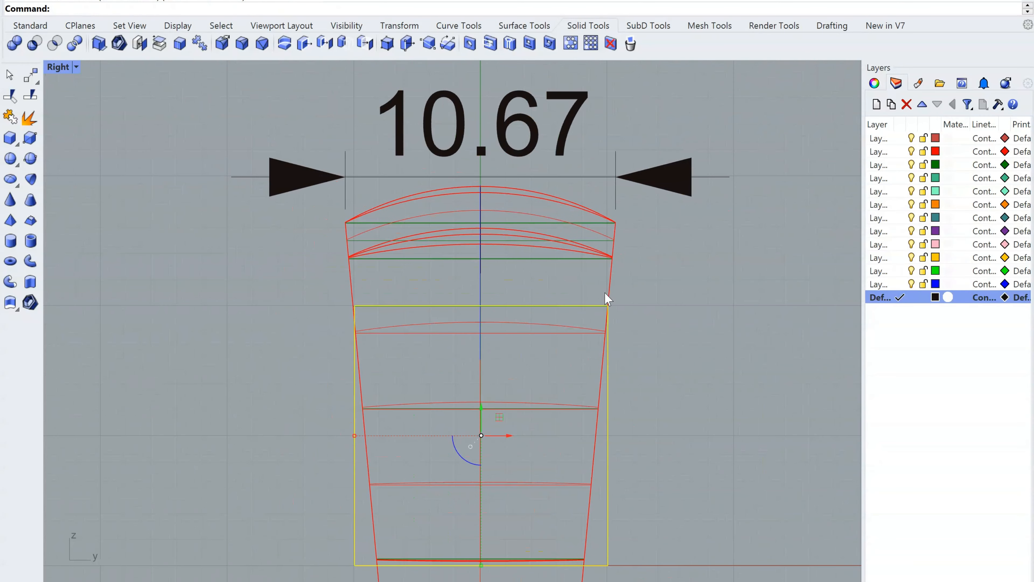
- Select the ring together with its dimension and scale them symmetrically along Y to a top width of about 12.38 mm
{"action": "scroll", "coordinate": [587, 230], "scroll_direction": "down", "scroll_amount": 4}
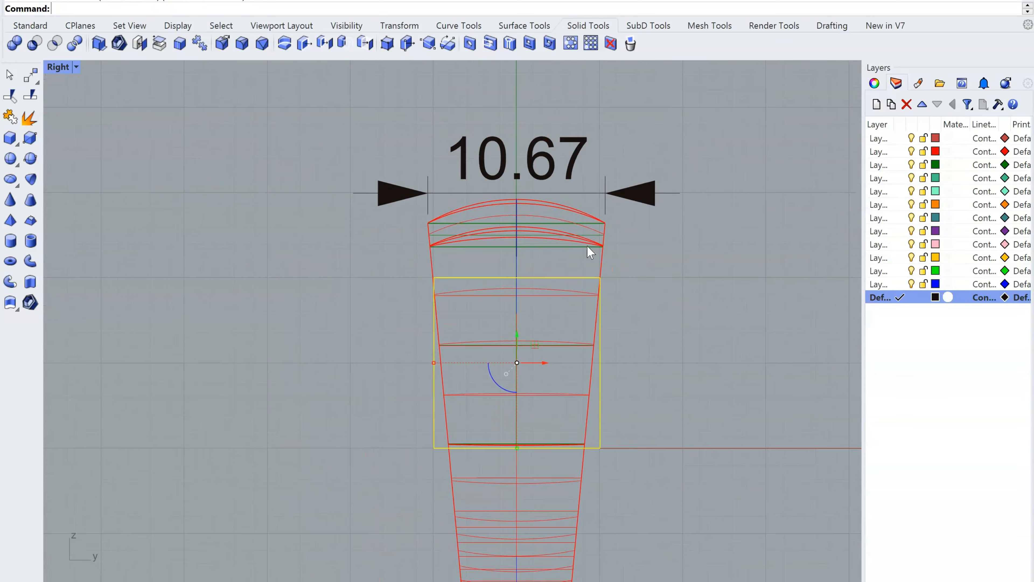
{"action": "scroll", "coordinate": [595, 255], "scroll_direction": "up", "scroll_amount": 10}
{"action": "right_click_drag", "start_coordinate": [618, 262], "coordinate": [632, 247]}
{"action": "left_click_drag", "start_coordinate": [738, 186], "coordinate": [569, 216]}
{"action": "scroll", "coordinate": [570, 228], "scroll_direction": "down", "scroll_amount": 5}
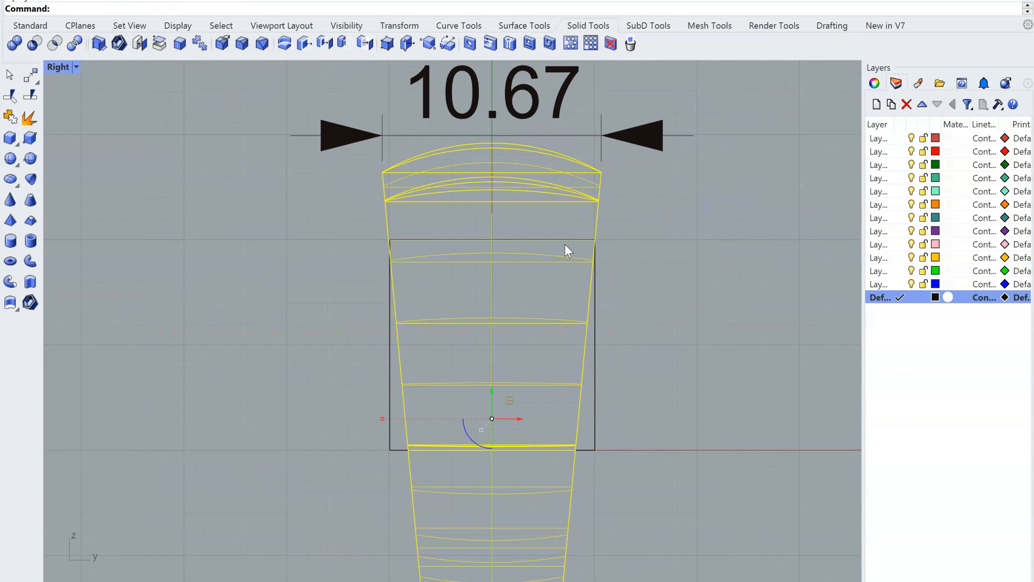
{"action": "left_click_drag", "start_coordinate": [411, 351], "coordinate": [390, 357]}
{"action": "right_click_drag", "start_coordinate": [505, 371], "coordinate": [543, 433]}
{"action": "left_click_drag", "start_coordinate": [428, 412], "coordinate": [433, 413]}
{"action": "left_click", "coordinate": [358, 341]}
{"action": "right_click_drag", "start_coordinate": [546, 390], "coordinate": [512, 482]}
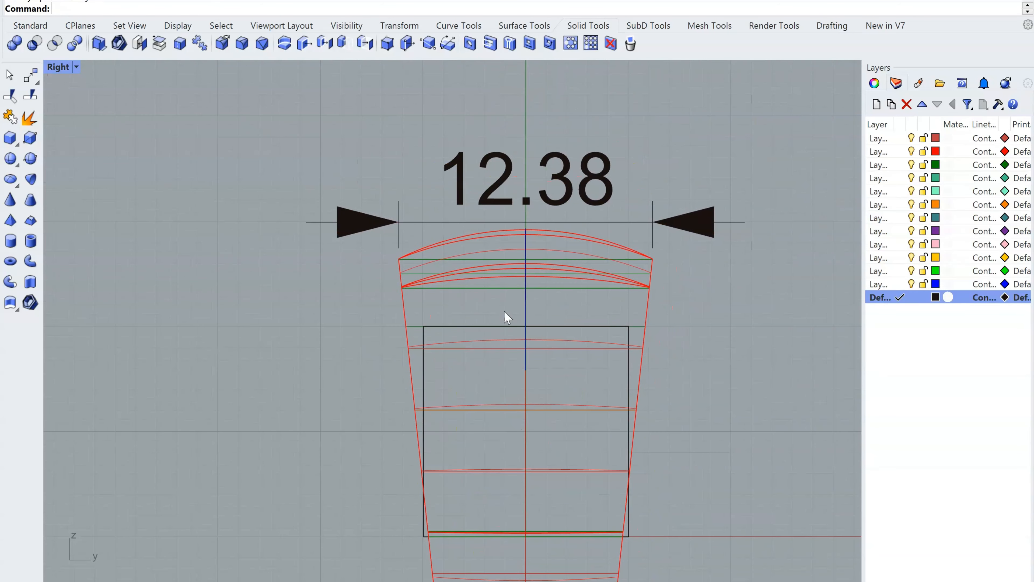
- Raise the box vertically in the right view so only its lower part sinks into the ring's domed top
{"action": "left_click", "coordinate": [502, 325]}
{"action": "left_click", "coordinate": [546, 367]}
{"action": "right_click_drag", "start_coordinate": [531, 305], "coordinate": [581, 365]}
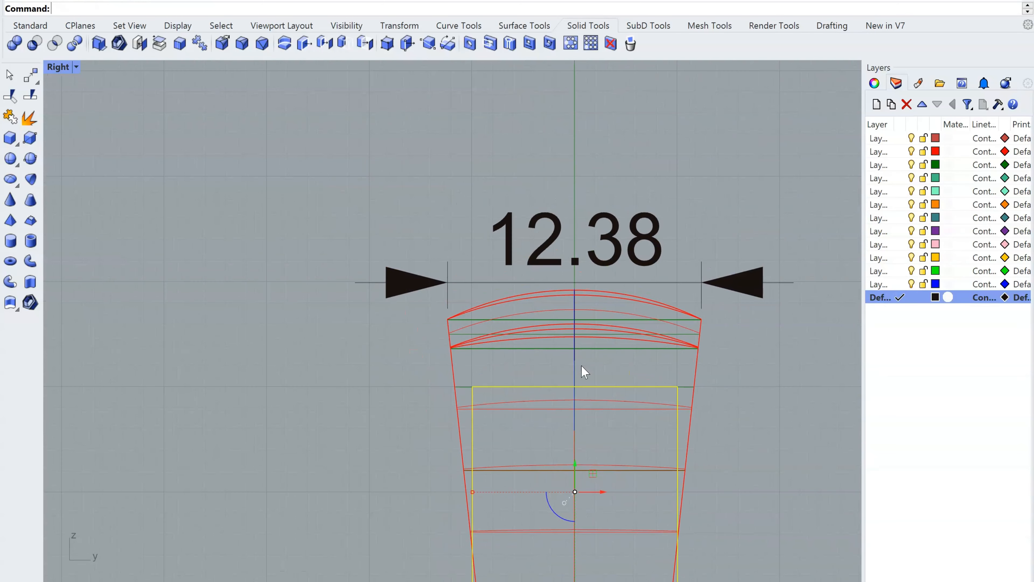
{"action": "left_click_drag", "start_coordinate": [574, 461], "coordinate": [597, 229]}
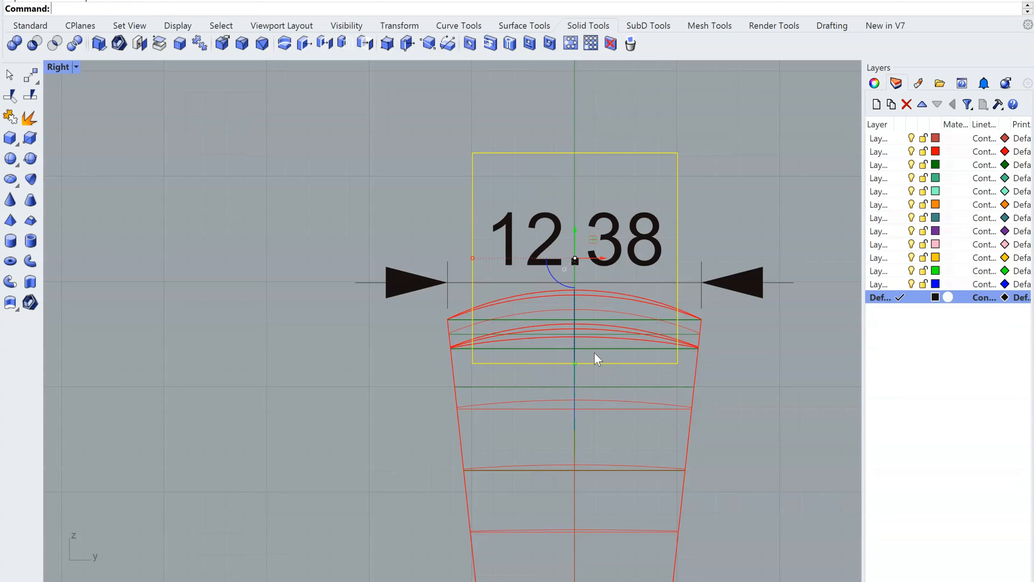
{"action": "left_click", "coordinate": [732, 198]}
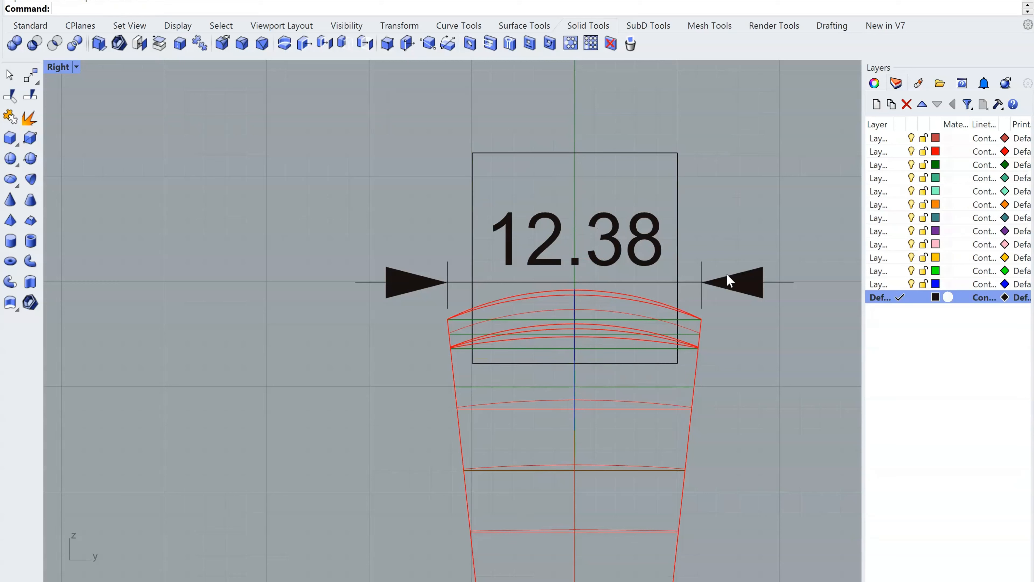
- Scale the ring and its dimension symmetrically along Y to a top width of about 14.13 mm, leaving out the box
{"action": "right_click_drag", "start_coordinate": [719, 360], "coordinate": [713, 223]}
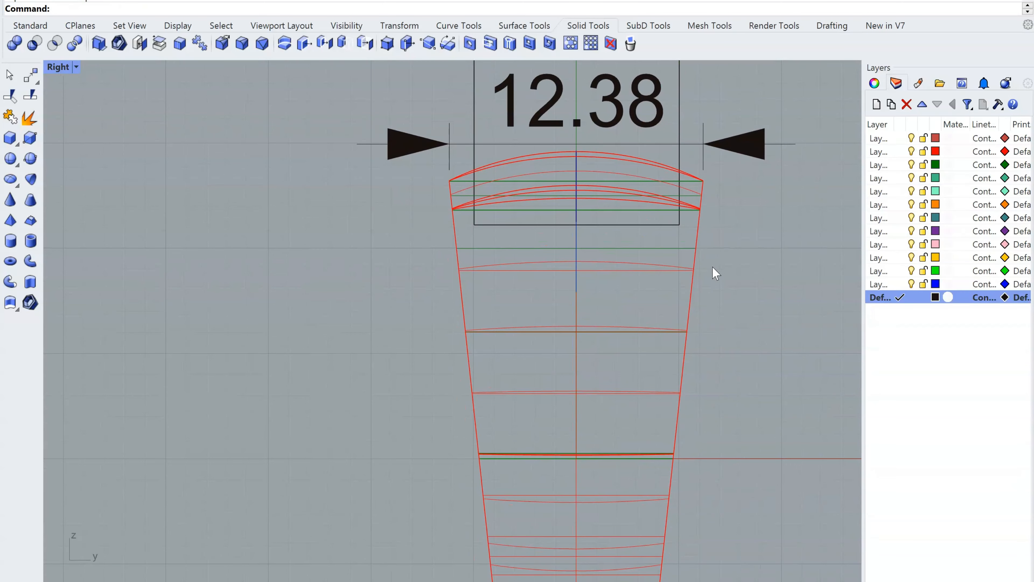
{"action": "right_click_drag", "start_coordinate": [713, 267], "coordinate": [660, 162]}
{"action": "right_click_drag", "start_coordinate": [633, 367], "coordinate": [630, 460]}
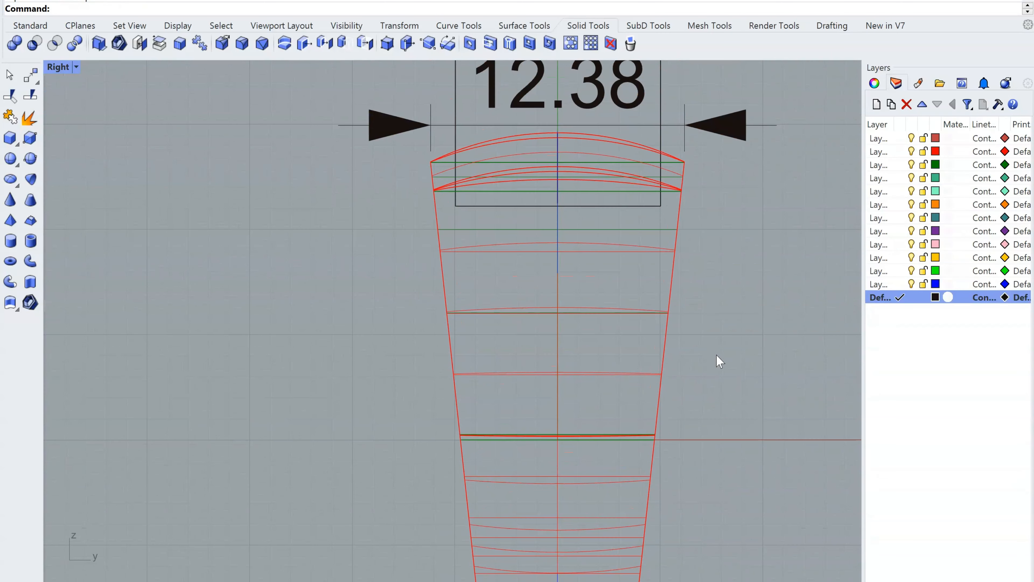
{"action": "left_click_drag", "start_coordinate": [622, 291], "coordinate": [621, 290]}
{"action": "right_click_drag", "start_coordinate": [643, 327], "coordinate": [699, 354]}
{"action": "right_click_drag", "start_coordinate": [552, 387], "coordinate": [539, 327]}
{"action": "right_click_drag", "start_coordinate": [469, 398], "coordinate": [450, 439]}
{"action": "left_click_drag", "start_coordinate": [450, 427], "coordinate": [434, 429]}
{"action": "right_click_drag", "start_coordinate": [682, 428], "coordinate": [633, 468]}
{"action": "left_click", "coordinate": [763, 294]}
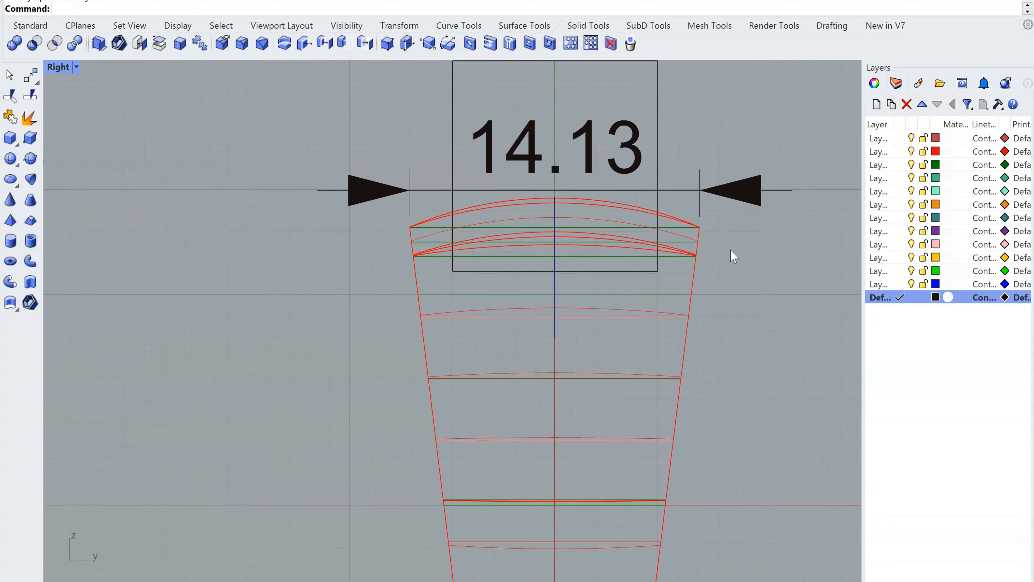
{"action": "right_click_drag", "start_coordinate": [658, 197], "coordinate": [675, 277]}
{"action": "scroll", "coordinate": [547, 257], "scroll_direction": "up", "scroll_amount": 6}
{"action": "right_click_drag", "start_coordinate": [555, 271], "coordinate": [578, 330]}
{"action": "right_click_drag", "start_coordinate": [547, 447], "coordinate": [472, 368]}
{"action": "scroll", "coordinate": [652, 281], "scroll_direction": "down", "scroll_amount": 2}
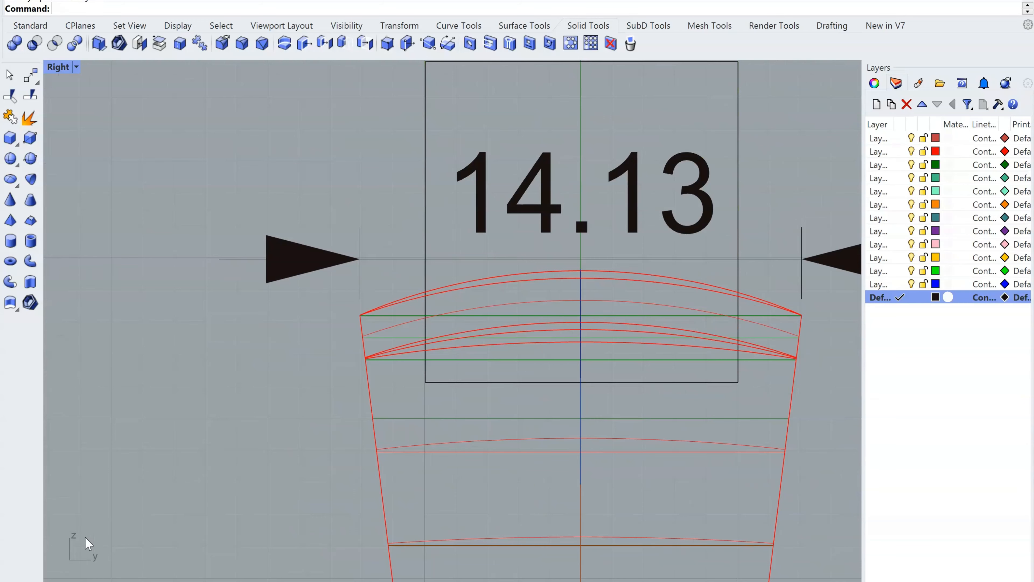
- Stretch the box symmetrically along X in the front view until both ends extend past the ring's shoulders
{"action": "right_click_drag", "start_coordinate": [569, 423], "coordinate": [513, 451]}
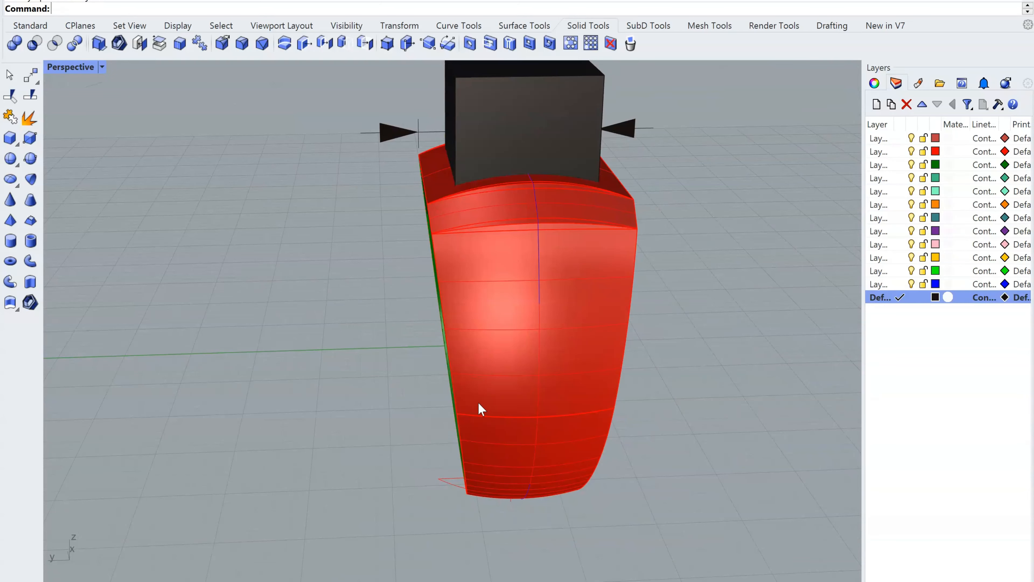
{"action": "right_click_drag", "start_coordinate": [478, 402], "coordinate": [414, 351]}
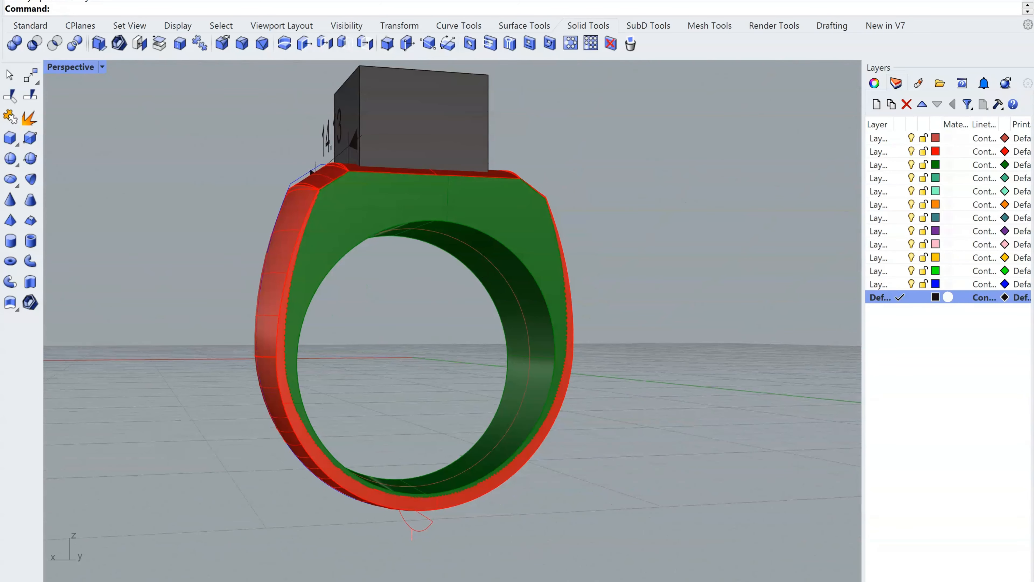
{"action": "key", "text": "ctrl+F2"}
{"action": "scroll", "coordinate": [490, 182], "scroll_direction": "up", "scroll_amount": 8}
{"action": "right_click_drag", "start_coordinate": [490, 182], "coordinate": [554, 287]}
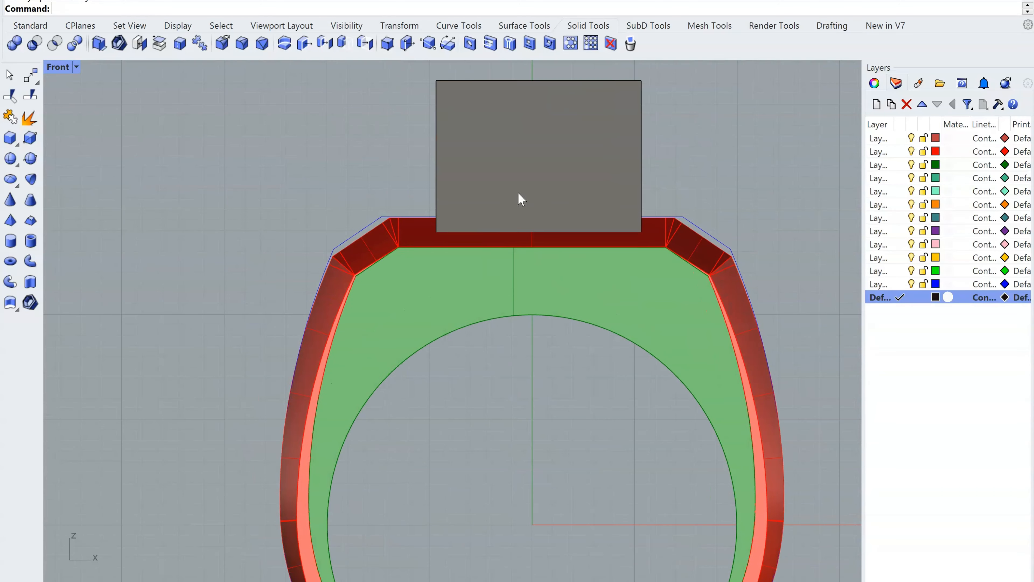
{"action": "left_click", "coordinate": [519, 193]}
{"action": "right_click_drag", "start_coordinate": [526, 199], "coordinate": [578, 261]}
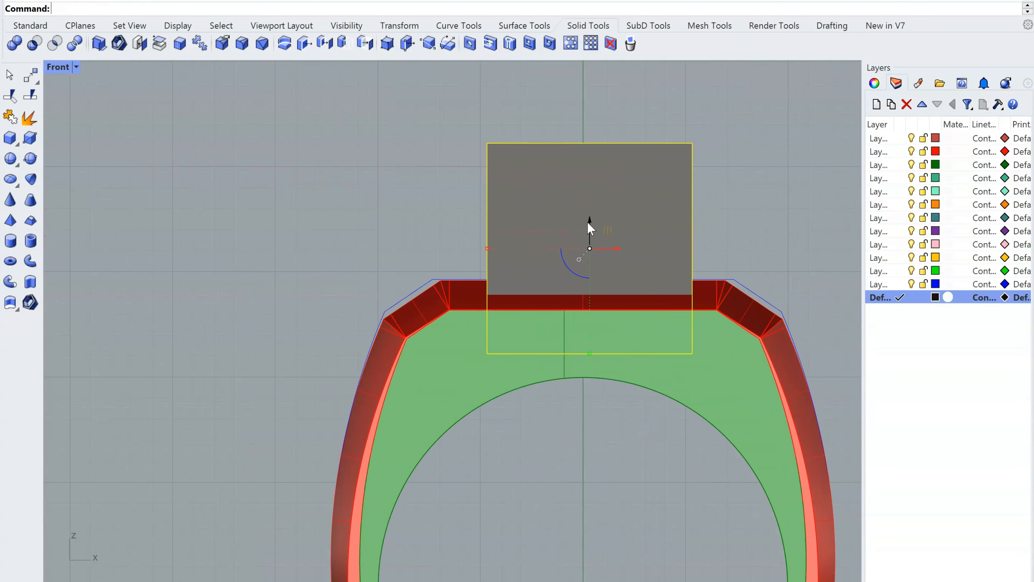
{"action": "left_click_drag", "start_coordinate": [488, 248], "coordinate": [327, 277]}
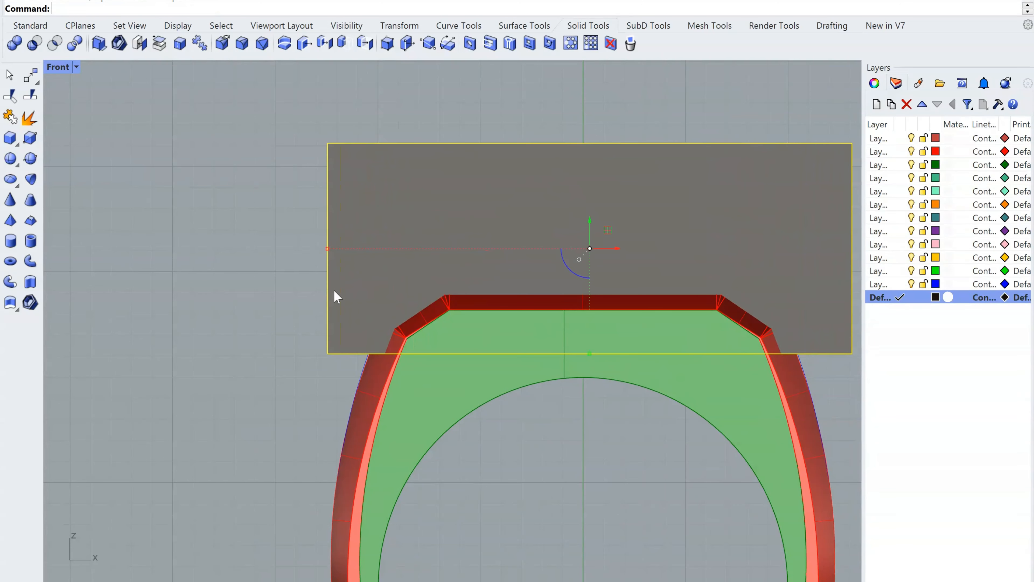
{"action": "right_click_drag", "start_coordinate": [535, 436], "coordinate": [469, 331]}
{"action": "right_click_drag", "start_coordinate": [557, 354], "coordinate": [531, 306]}
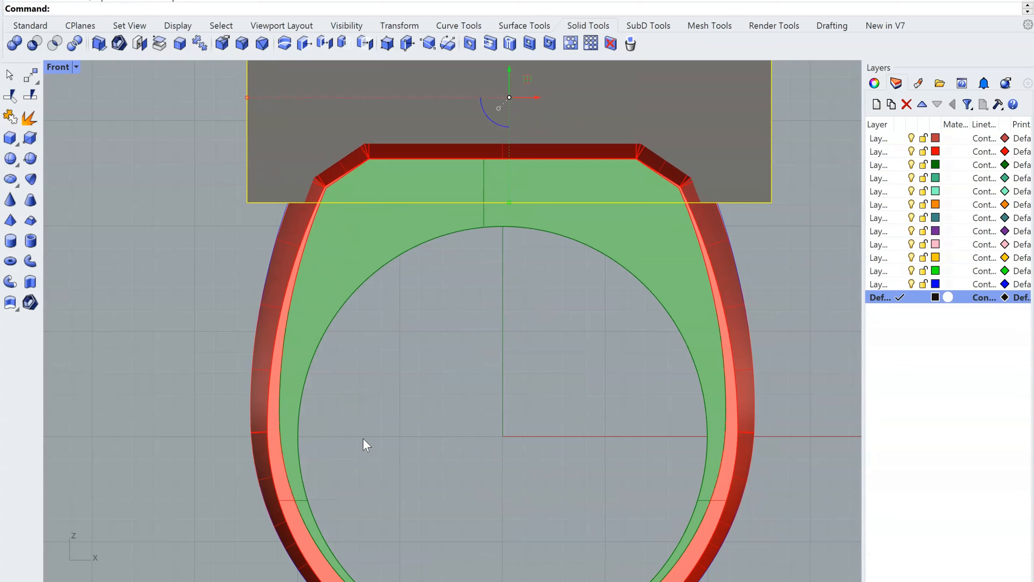
{"action": "left_click", "coordinate": [73, 581]}
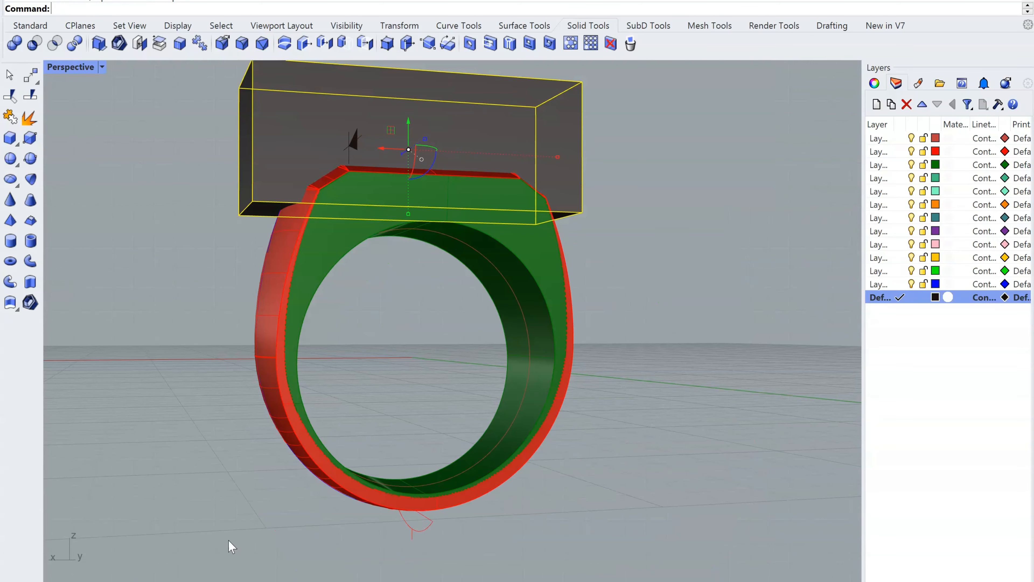
{"action": "right_click_drag", "start_coordinate": [503, 477], "coordinate": [391, 474]}
- Dimension the vertical depth from the peak of the ring's dome to the box's underside in the right view
{"action": "key", "text": "ctrl+F3"}
{"action": "right_click_drag", "start_coordinate": [520, 441], "coordinate": [501, 466]}
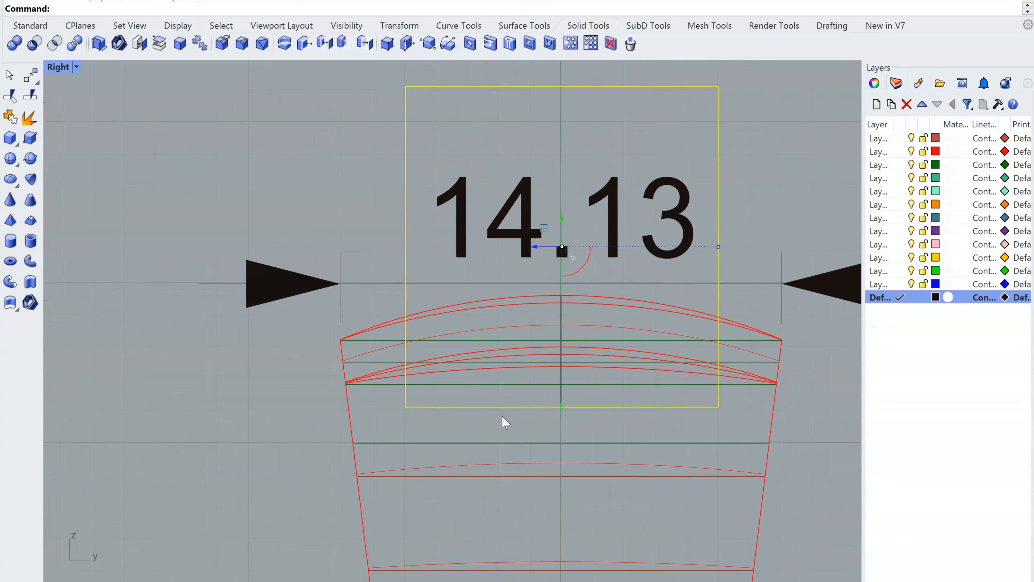
{"action": "right_click", "coordinate": [567, 445]}
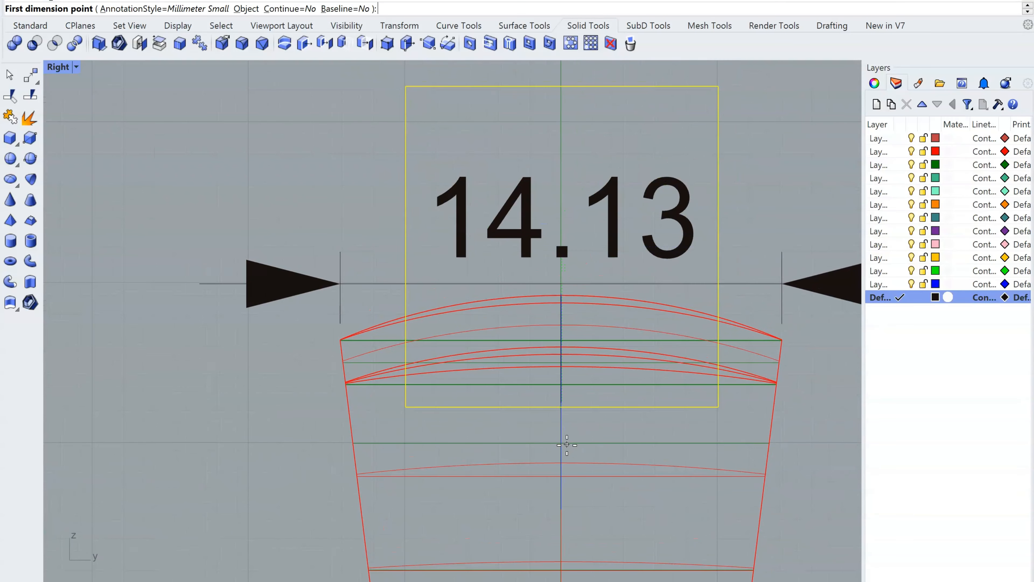
{"action": "left_click", "coordinate": [561, 293]}
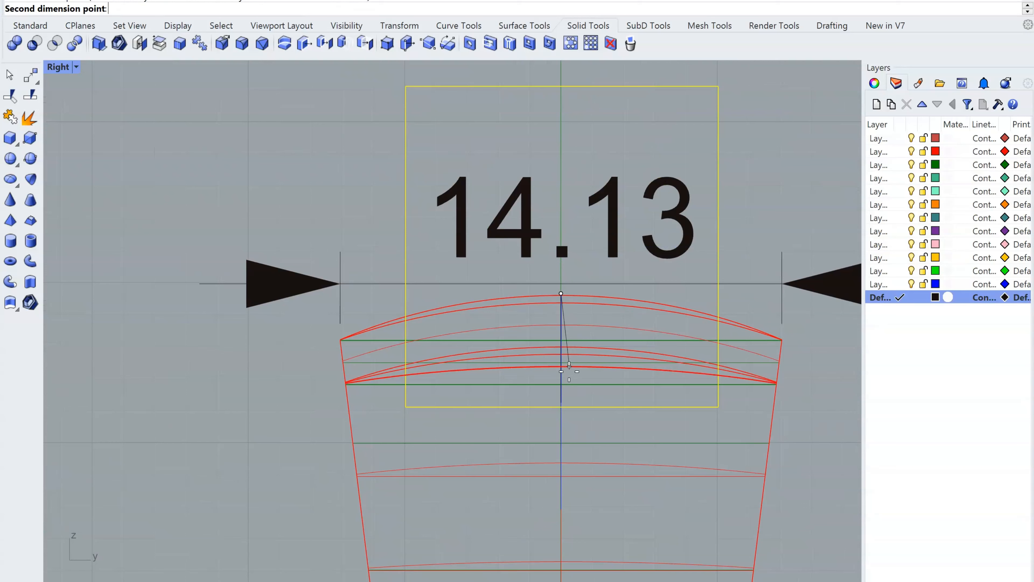
{"action": "left_click", "coordinate": [562, 407]}
{"action": "scroll", "coordinate": [562, 407], "scroll_direction": "down", "scroll_amount": 3}
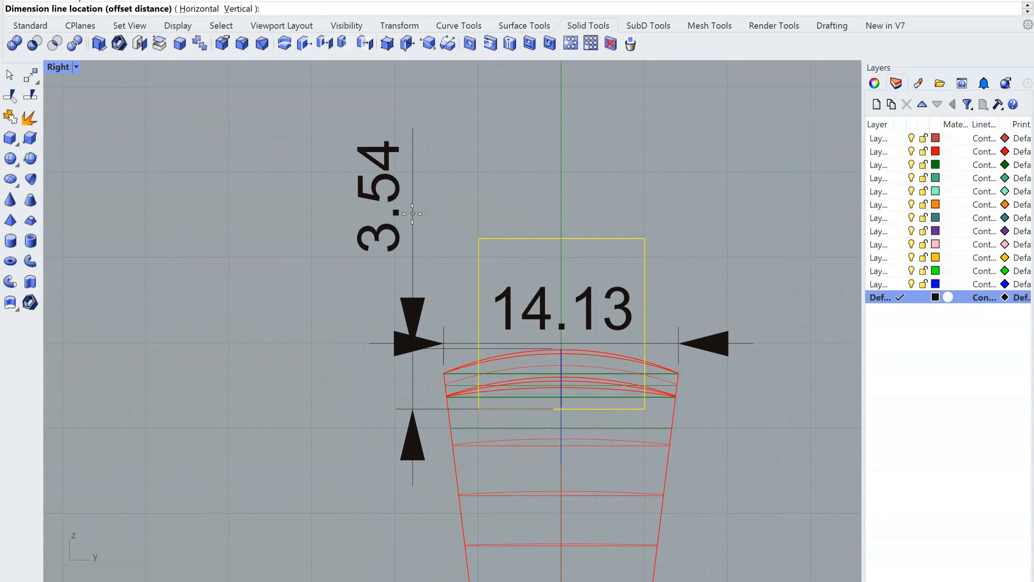
{"action": "left_click", "coordinate": [295, 326]}
{"action": "scroll", "coordinate": [434, 304], "scroll_direction": "up", "scroll_amount": 4}
{"action": "right_click_drag", "start_coordinate": [506, 331], "coordinate": [456, 241]}
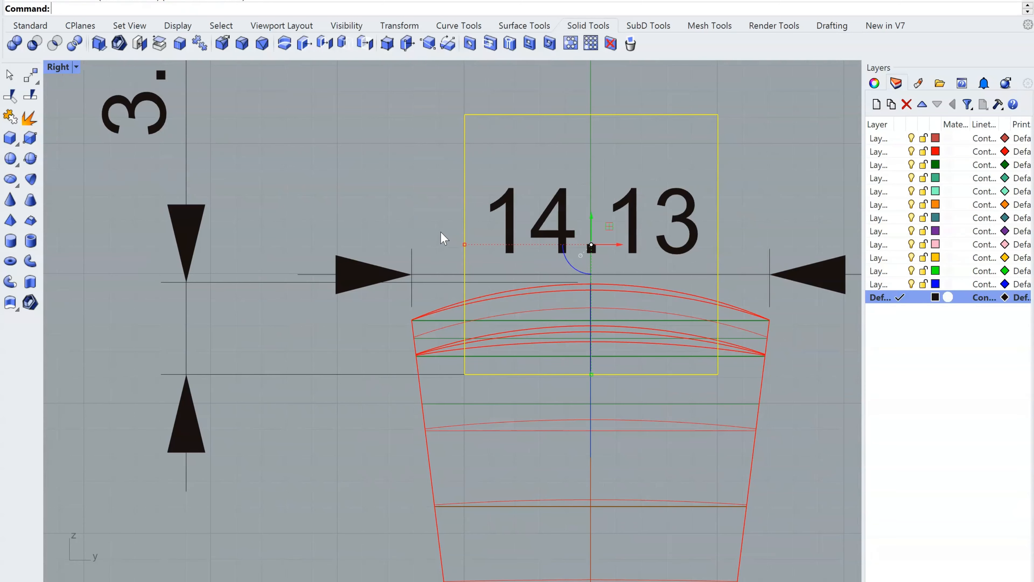
{"action": "left_click", "coordinate": [305, 412]}
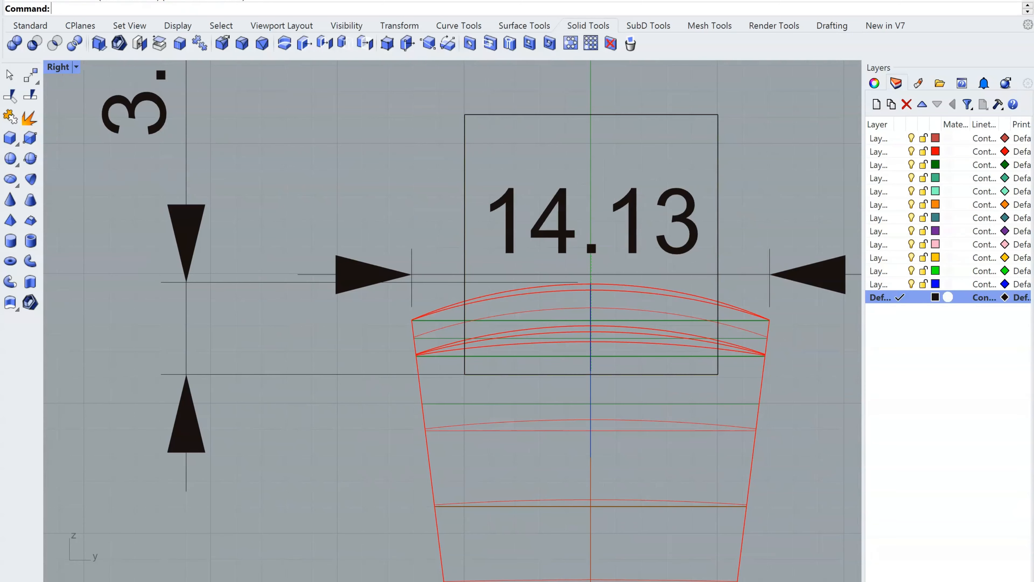
- Switch the perspective view to ghosted display and lower the box slightly into the ring's top, toward the finger hole
{"action": "key", "text": "ctrl+F4"}
{"action": "mouse_move", "coordinate": [371, 376]}
{"action": "right_mouse_down"}
{"action": "mouse_move", "coordinate": [550, 282]}
{"action": "mouse_move", "coordinate": [469, 231]}
{"action": "right_mouse_up"}
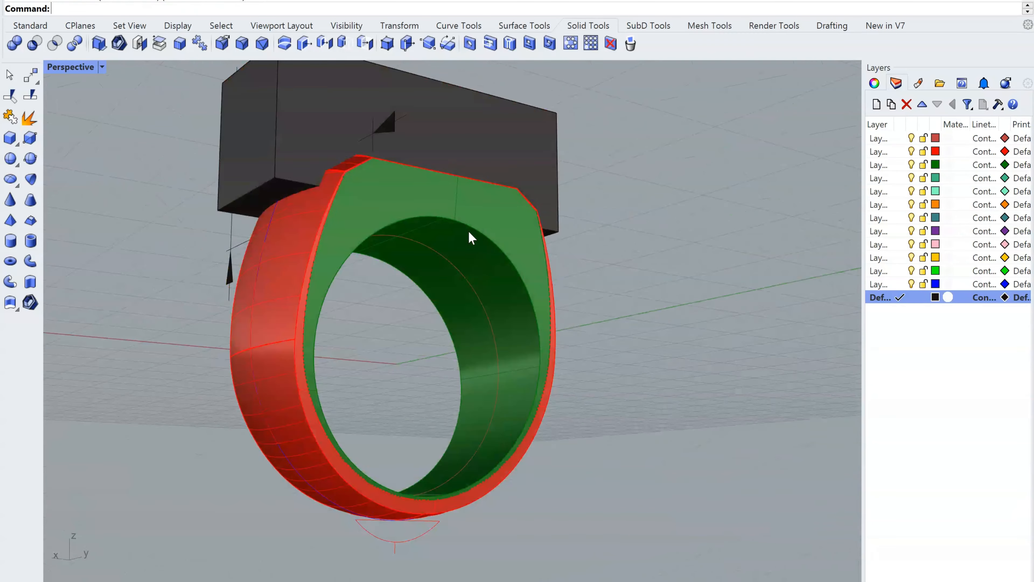
{"action": "scroll", "coordinate": [474, 253], "scroll_direction": "up", "scroll_amount": 5}
{"action": "key", "text": "ctrl+alt+g"}
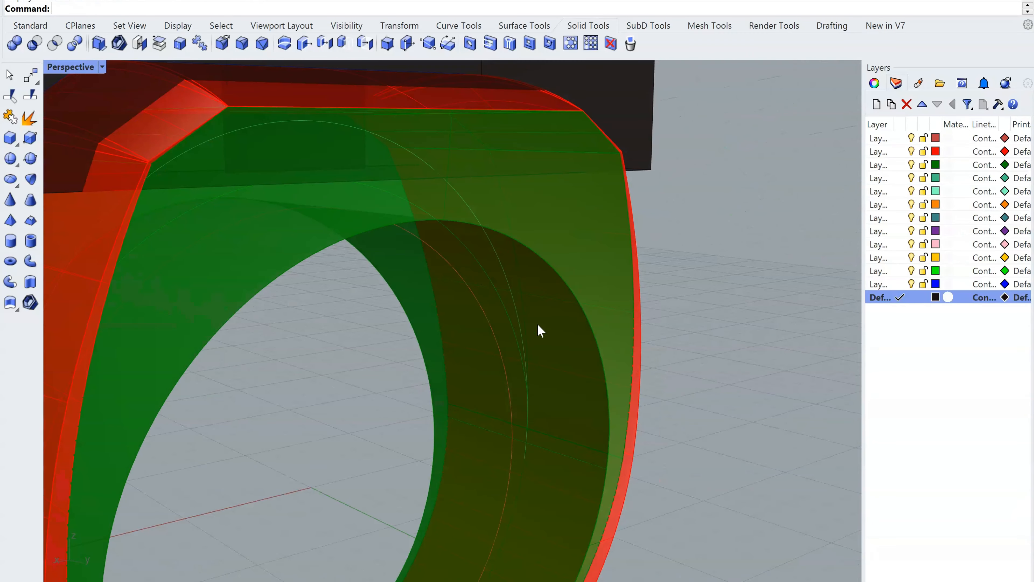
{"action": "mouse_move", "coordinate": [538, 330]}
{"action": "right_mouse_down"}
{"action": "mouse_move", "coordinate": [559, 277]}
{"action": "mouse_move", "coordinate": [533, 321]}
{"action": "mouse_move", "coordinate": [549, 317]}
{"action": "mouse_move", "coordinate": [436, 224]}
{"action": "mouse_move", "coordinate": [300, 248]}
{"action": "mouse_move", "coordinate": [417, 238]}
{"action": "mouse_move", "coordinate": [596, 289]}
{"action": "mouse_move", "coordinate": [468, 275]}
{"action": "mouse_move", "coordinate": [448, 319]}
{"action": "mouse_move", "coordinate": [506, 341]}
{"action": "mouse_move", "coordinate": [600, 311]}
{"action": "mouse_move", "coordinate": [653, 275]}
{"action": "mouse_move", "coordinate": [547, 261]}
{"action": "mouse_move", "coordinate": [545, 275]}
{"action": "mouse_move", "coordinate": [547, 171]}
{"action": "mouse_move", "coordinate": [564, 259]}
{"action": "mouse_move", "coordinate": [545, 157]}
{"action": "mouse_move", "coordinate": [522, 154]}
{"action": "right_mouse_up"}
{"action": "left_click", "coordinate": [543, 151]}
{"action": "left_click_drag", "start_coordinate": [422, 114], "coordinate": [425, 125]}
{"action": "right_click_drag", "start_coordinate": [540, 338], "coordinate": [547, 272]}
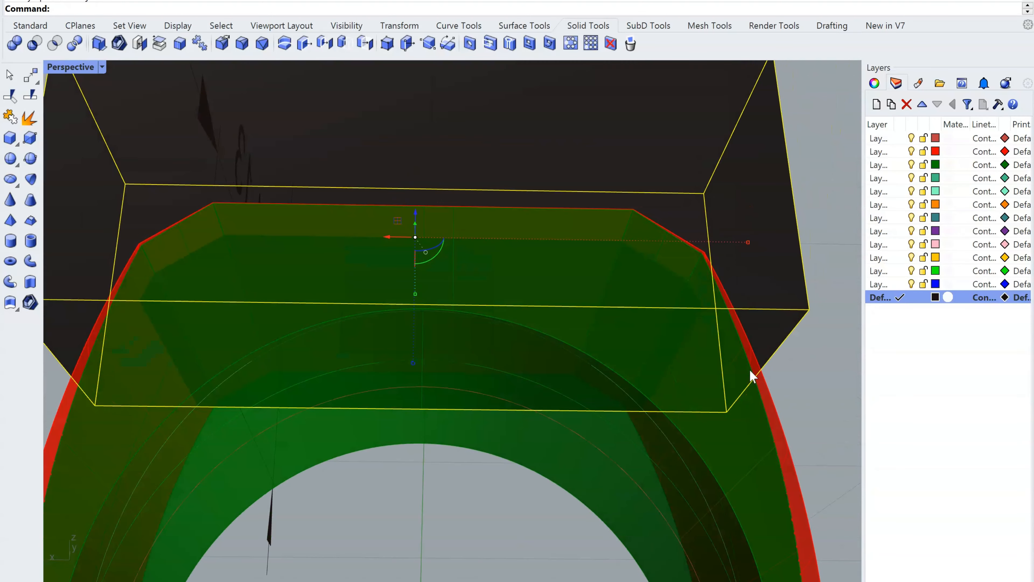
{"action": "left_click", "coordinate": [814, 387]}
- Examine from several angles how much material remains between the box's underside and the finger hole
{"action": "right_click_drag", "start_coordinate": [579, 360], "coordinate": [607, 378]}
{"action": "scroll", "coordinate": [522, 268], "scroll_direction": "down", "scroll_amount": 6}
{"action": "scroll", "coordinate": [522, 329], "scroll_direction": "up", "scroll_amount": 6}
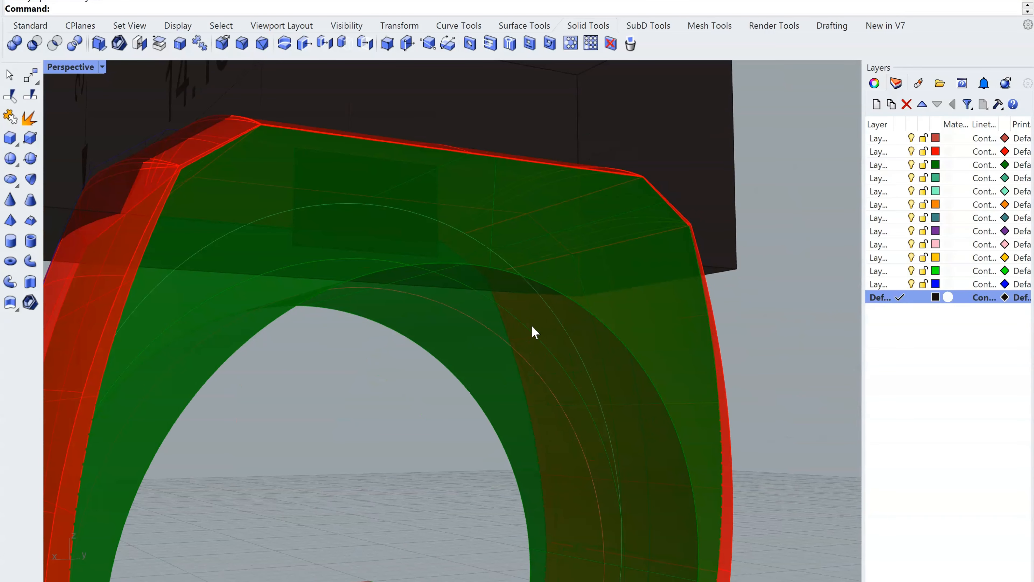
{"action": "mouse_move", "coordinate": [508, 314]}
{"action": "right_mouse_down"}
{"action": "mouse_move", "coordinate": [542, 324]}
{"action": "mouse_move", "coordinate": [480, 314]}
{"action": "mouse_move", "coordinate": [491, 268]}
{"action": "mouse_move", "coordinate": [526, 331]}
{"action": "mouse_move", "coordinate": [489, 314]}
{"action": "right_mouse_up"}
{"action": "scroll", "coordinate": [491, 314], "scroll_direction": "down", "scroll_amount": 5}
{"action": "scroll", "coordinate": [493, 322], "scroll_direction": "up", "scroll_amount": 4}
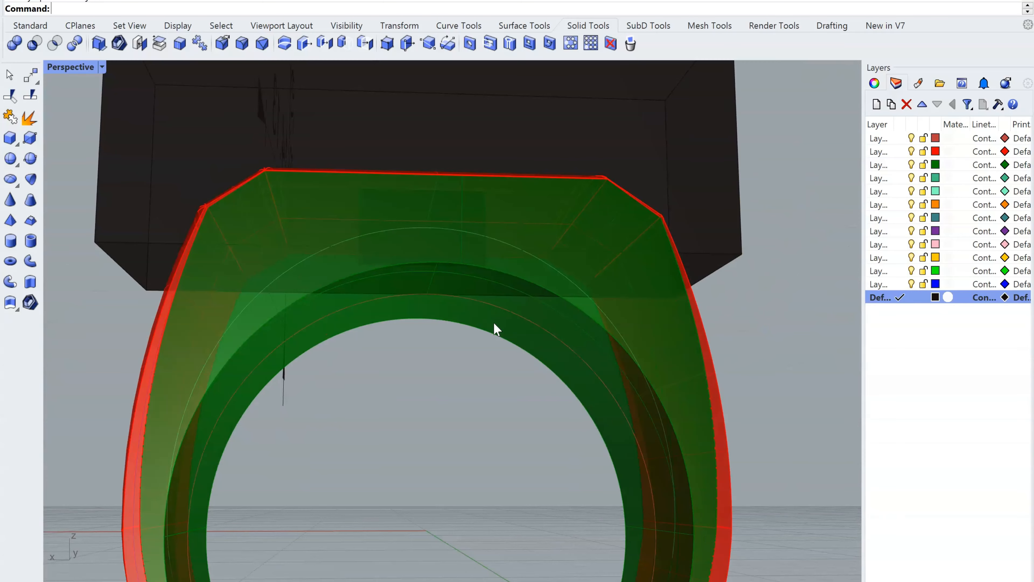
{"action": "right_click_drag", "start_coordinate": [501, 344], "coordinate": [522, 433]}
{"action": "scroll", "coordinate": [546, 314], "scroll_direction": "down", "scroll_amount": 3}
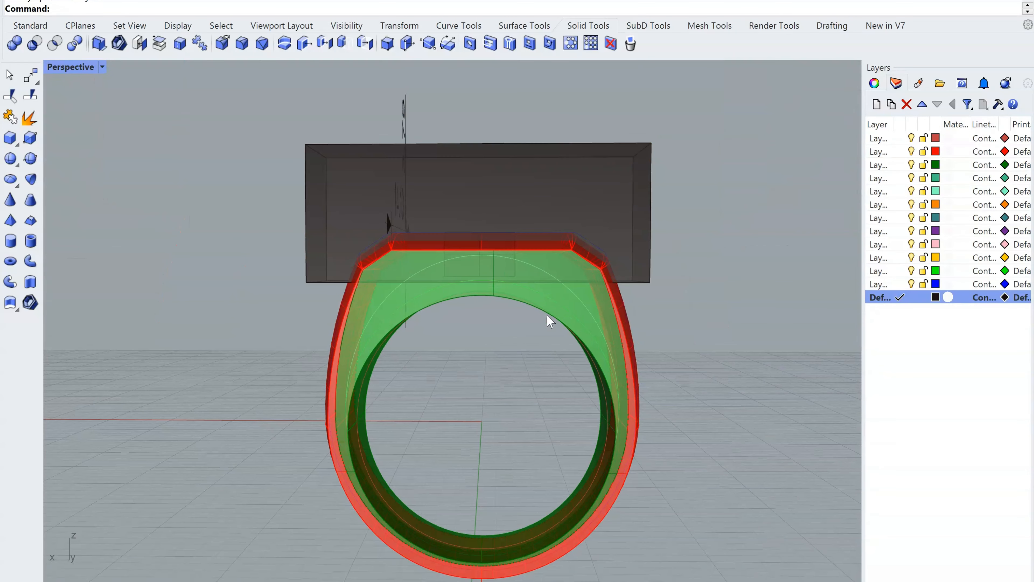
{"action": "scroll", "coordinate": [546, 315], "scroll_direction": "up", "scroll_amount": 3}
{"action": "right_click_drag", "start_coordinate": [560, 333], "coordinate": [578, 319]}
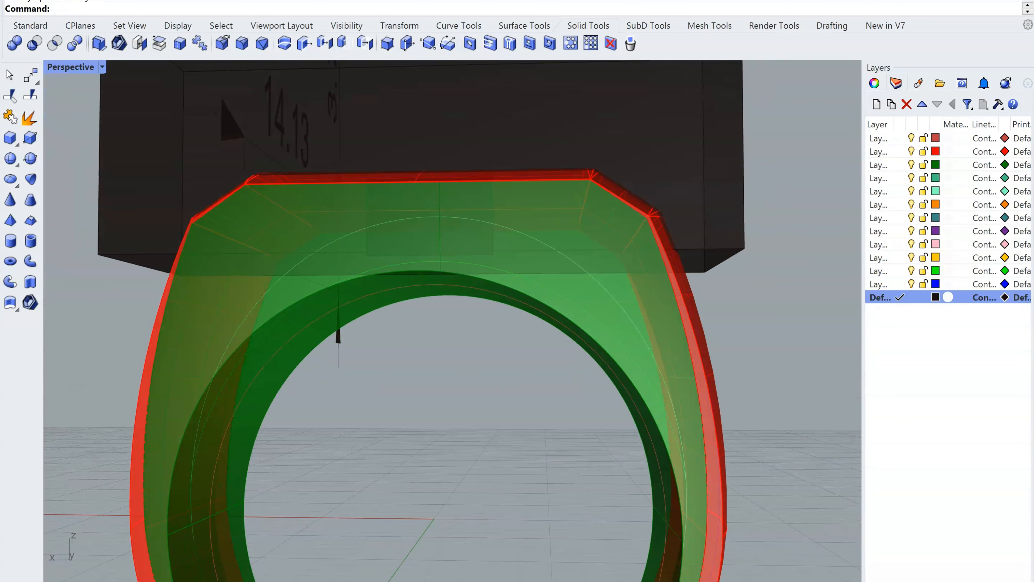
- Check in the top and front views how far the box overlaps the ring's head and shoulders
{"action": "key", "text": "ctrl+F1"}
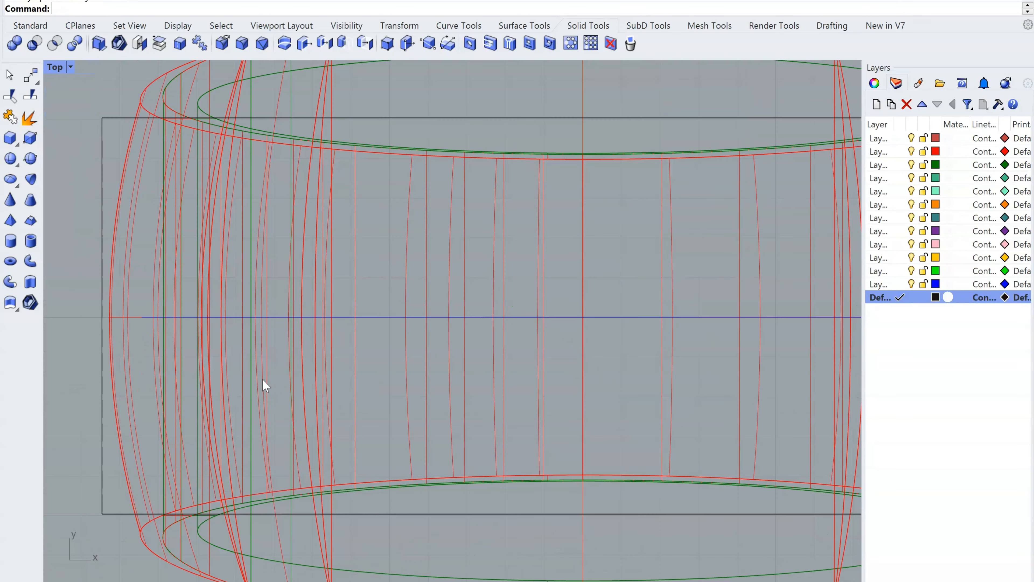
{"action": "scroll", "coordinate": [262, 379], "scroll_direction": "down", "scroll_amount": 10}
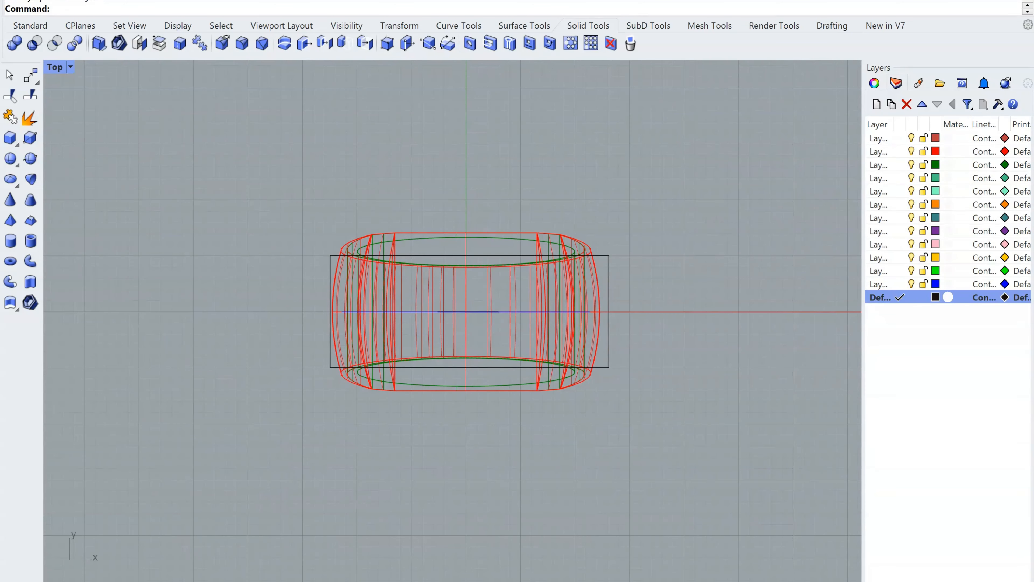
{"action": "key", "text": "ctrl+F2"}
{"action": "scroll", "coordinate": [411, 358], "scroll_direction": "down", "scroll_amount": 4}
{"action": "scroll", "coordinate": [409, 354], "scroll_direction": "up", "scroll_amount": 2}
{"action": "right_click_drag", "start_coordinate": [431, 313], "coordinate": [392, 296]}
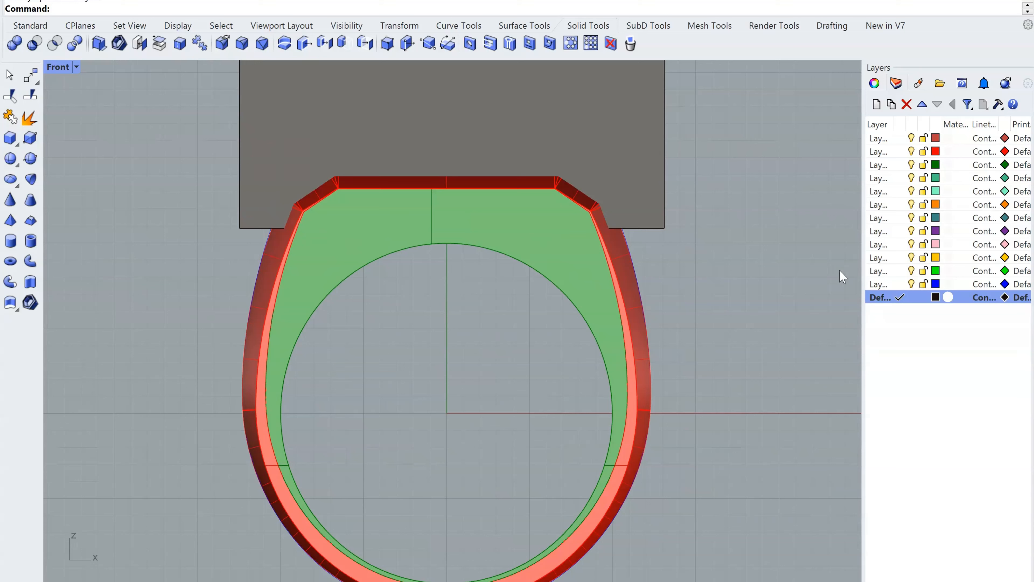
{"action": "left_click", "coordinate": [516, 258]}
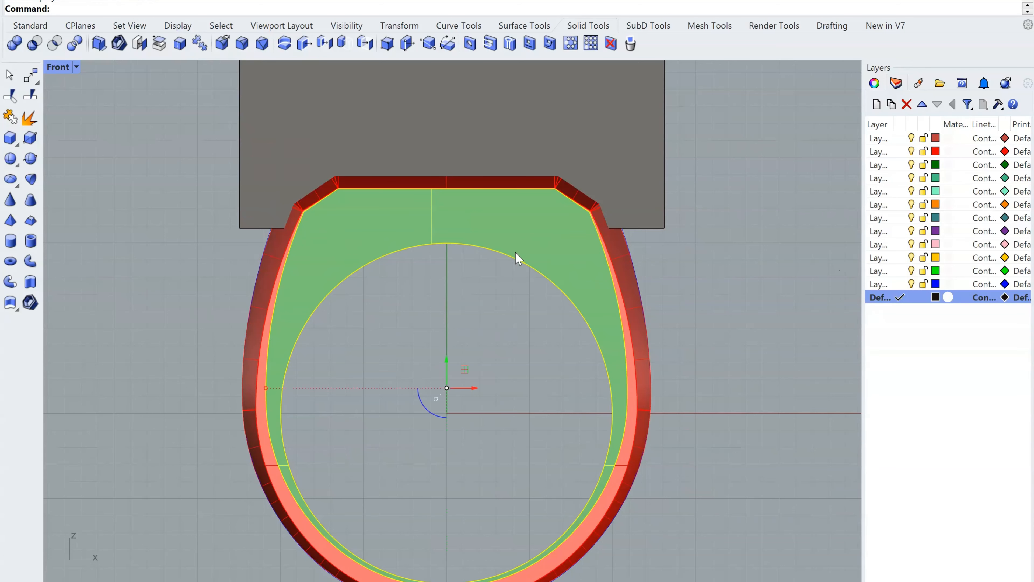
{"action": "left_click", "coordinate": [660, 309]}
{"action": "right_click_drag", "start_coordinate": [635, 254], "coordinate": [691, 341]}
{"action": "left_click", "coordinate": [661, 252]}
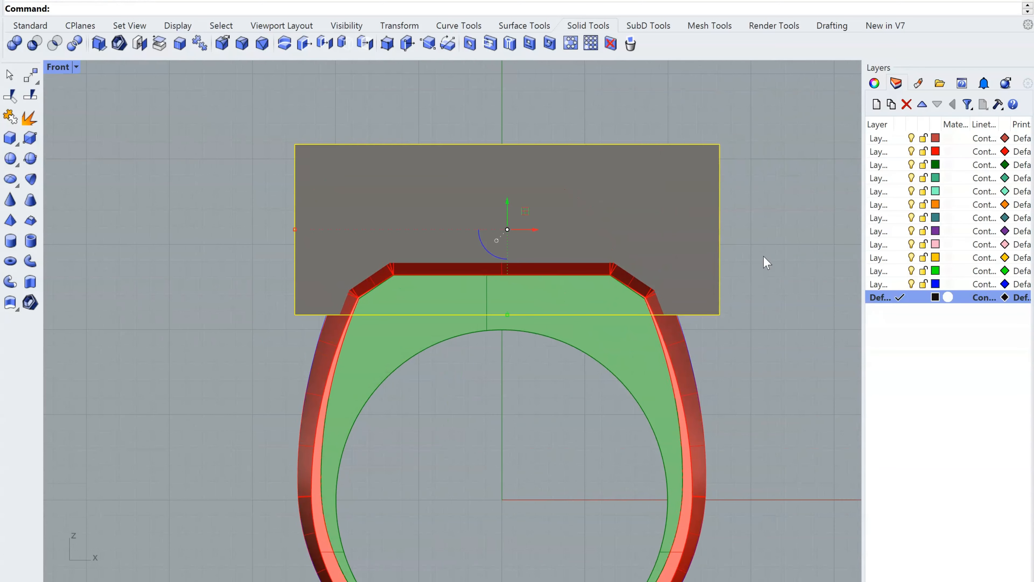
{"action": "left_click", "coordinate": [813, 318]}
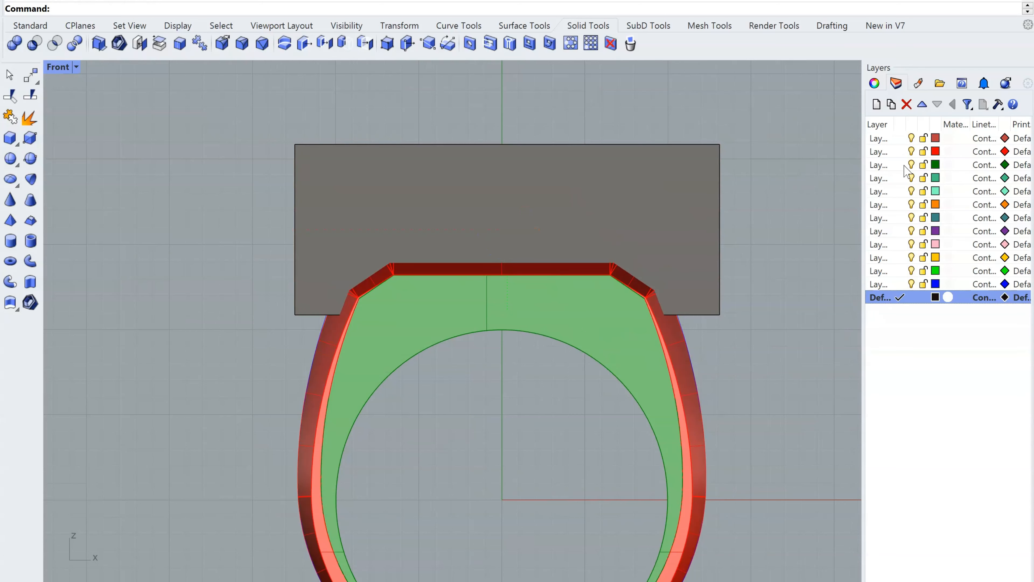
- Make the yellow layer current and hide the default layer that holds the box and dimensions
{"action": "left_click", "coordinate": [911, 151]}
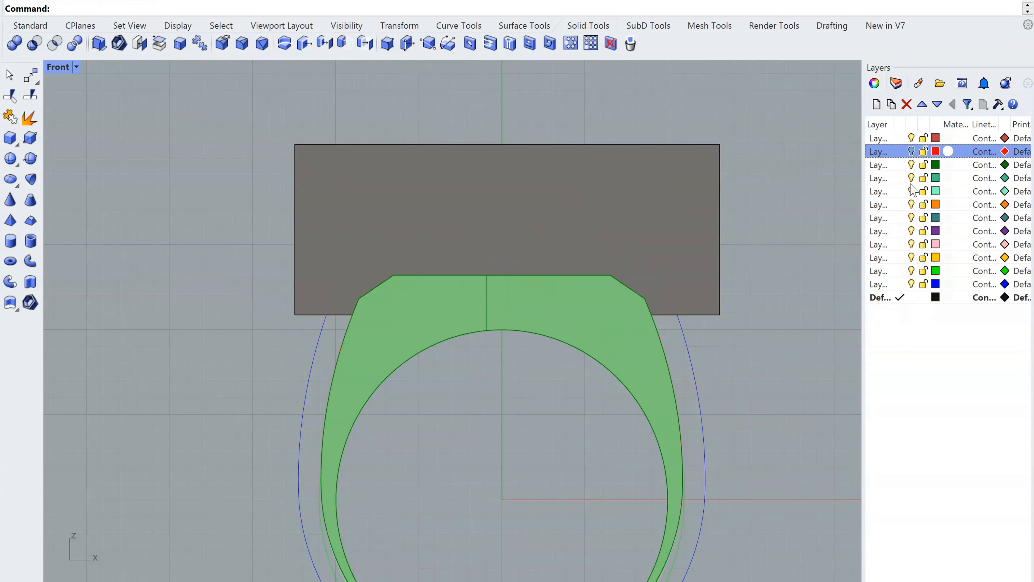
{"action": "left_click", "coordinate": [911, 151]}
{"action": "left_click", "coordinate": [900, 258]}
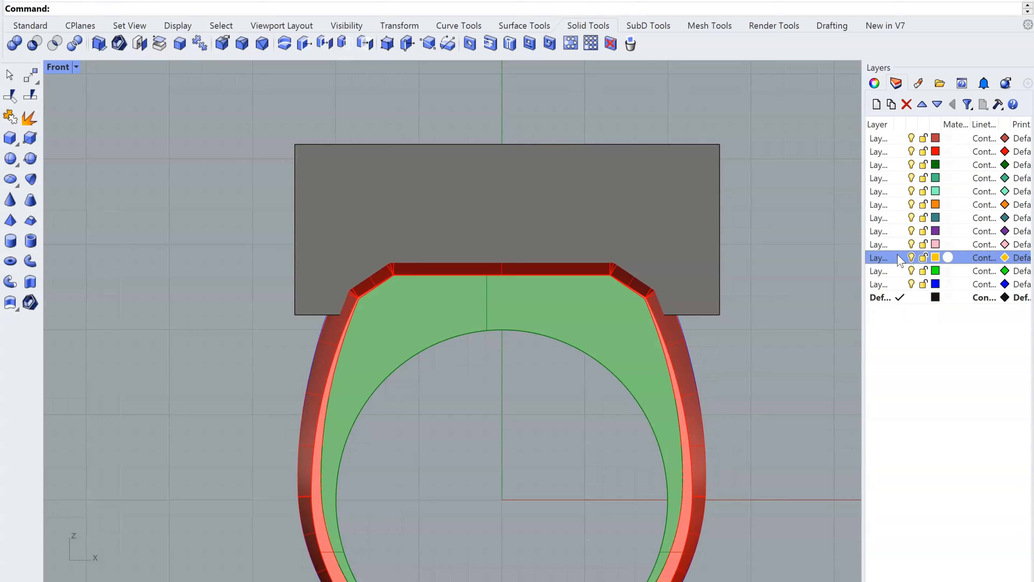
{"action": "left_click", "coordinate": [911, 298]}
- Delete the green ring body and the red outer shell in the front view, keeping the construction curves
{"action": "right_click_drag", "start_coordinate": [751, 313], "coordinate": [754, 349]}
{"action": "scroll", "coordinate": [664, 342], "scroll_direction": "up", "scroll_amount": 5}
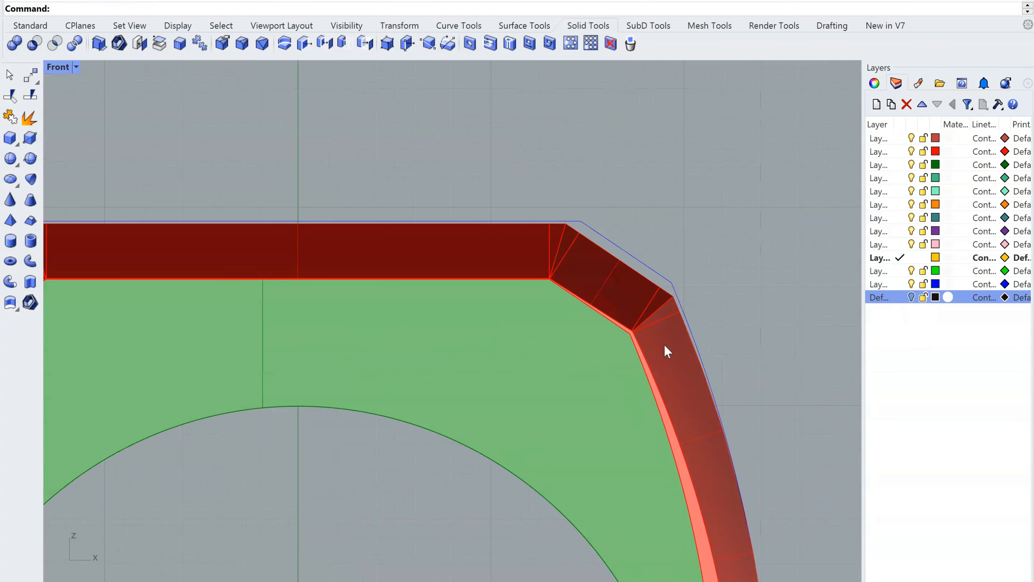
{"action": "left_click", "coordinate": [644, 265]}
{"action": "scroll", "coordinate": [645, 265], "scroll_direction": "down", "scroll_amount": 8}
{"action": "right_click_drag", "start_coordinate": [495, 339], "coordinate": [566, 298]}
{"action": "scroll", "coordinate": [564, 295], "scroll_direction": "down", "scroll_amount": 2}
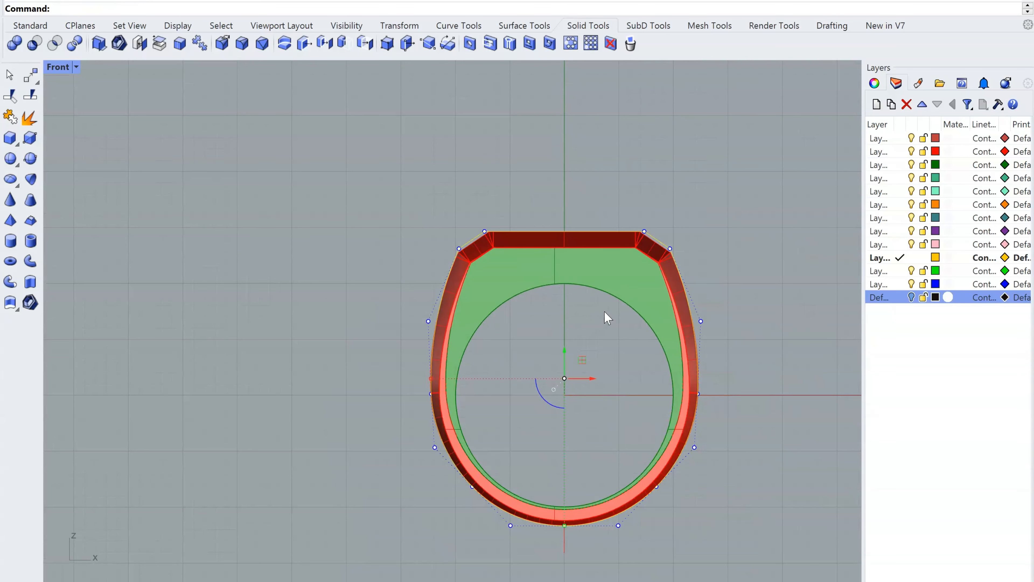
{"action": "scroll", "coordinate": [607, 318], "scroll_direction": "up", "scroll_amount": 4}
{"action": "left_click", "coordinate": [608, 256]}
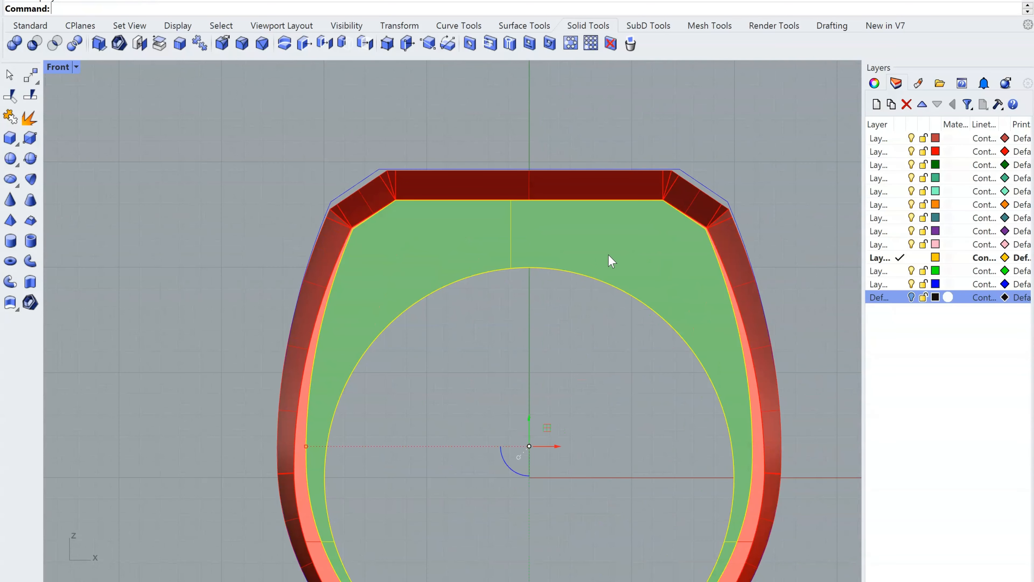
{"action": "left_click", "coordinate": [610, 186], "text": "shift"}
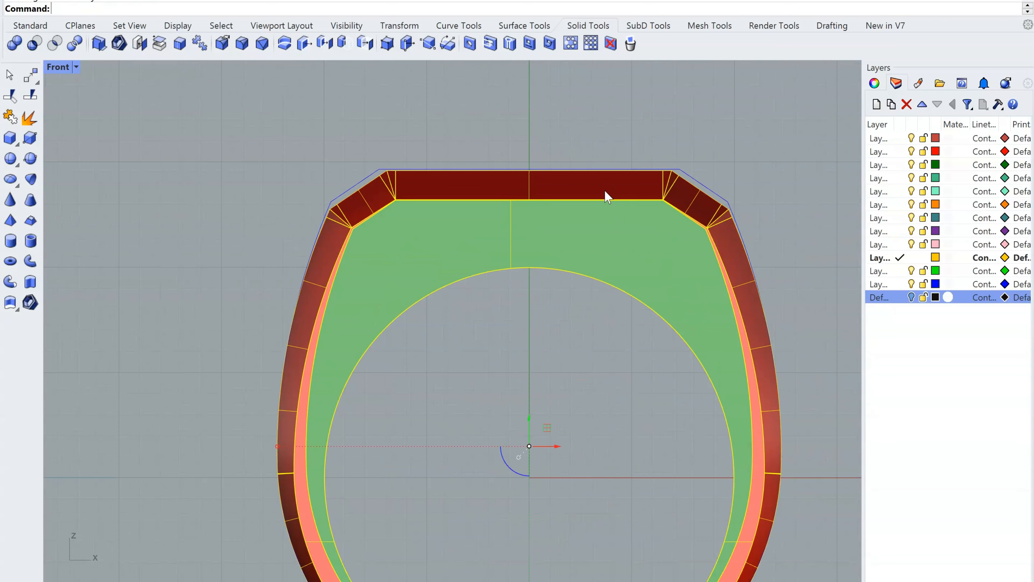
{"action": "key", "text": "Delete"}
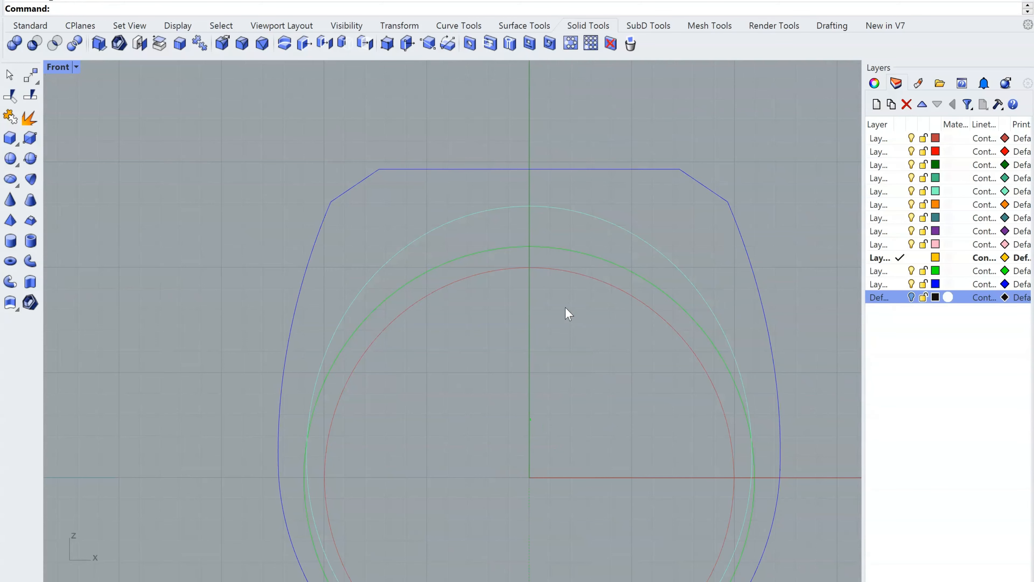
- Draw a horizontal guide line centred on the origin with the BothSides option, extending past both sides of the blue ring profile
{"action": "scroll", "coordinate": [542, 393], "scroll_direction": "down", "scroll_amount": 4}
{"action": "scroll", "coordinate": [491, 417], "scroll_direction": "up", "scroll_amount": 2}
{"action": "scroll", "coordinate": [600, 368], "scroll_direction": "up", "scroll_amount": 5}
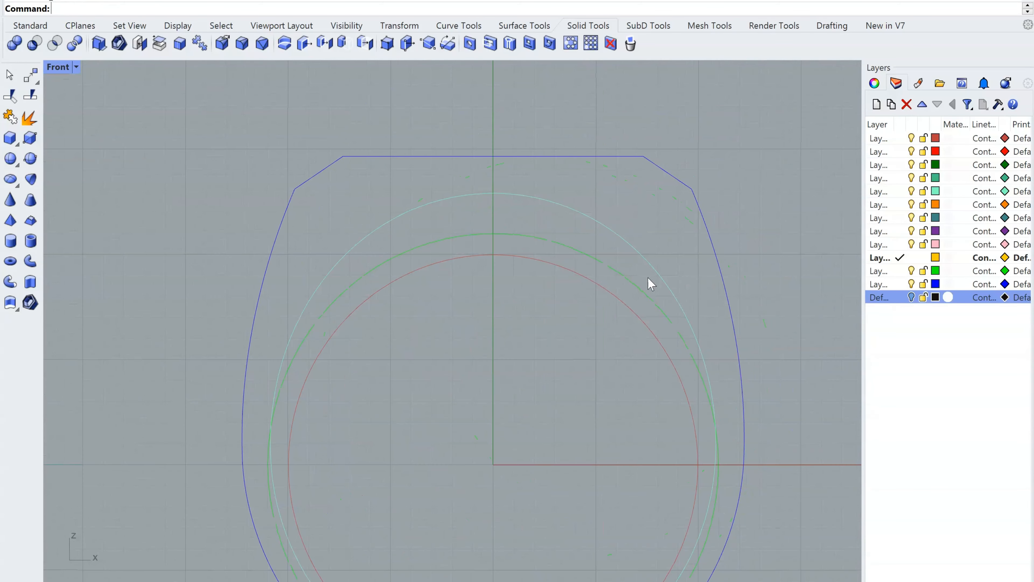
{"action": "left_click", "coordinate": [695, 197]}
{"action": "right_click_drag", "start_coordinate": [683, 272], "coordinate": [673, 232]}
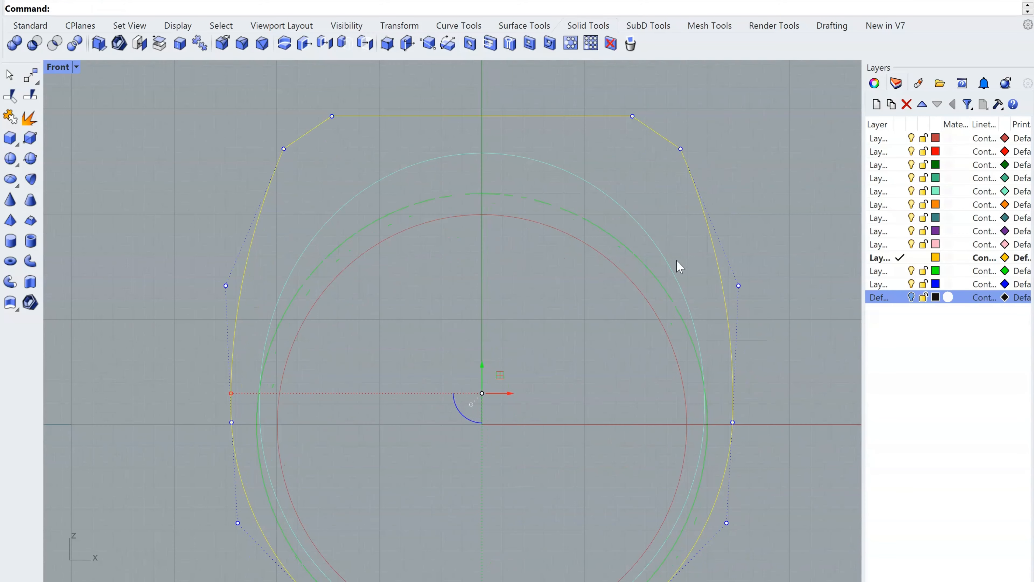
{"action": "right_click_drag", "start_coordinate": [683, 272], "coordinate": [709, 276]}
{"action": "right_click", "coordinate": [709, 276]}
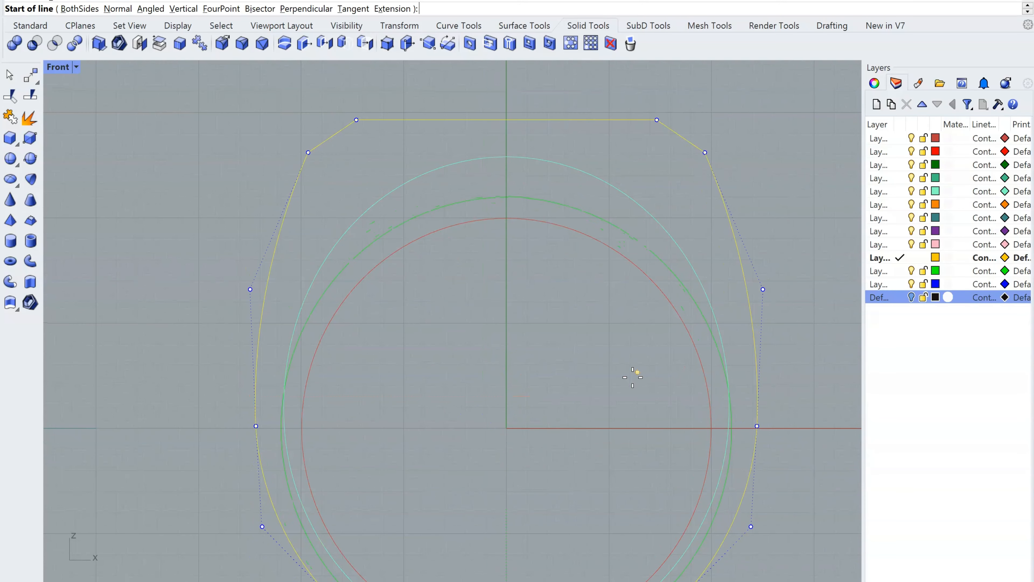
{"action": "left_click", "coordinate": [506, 427]}
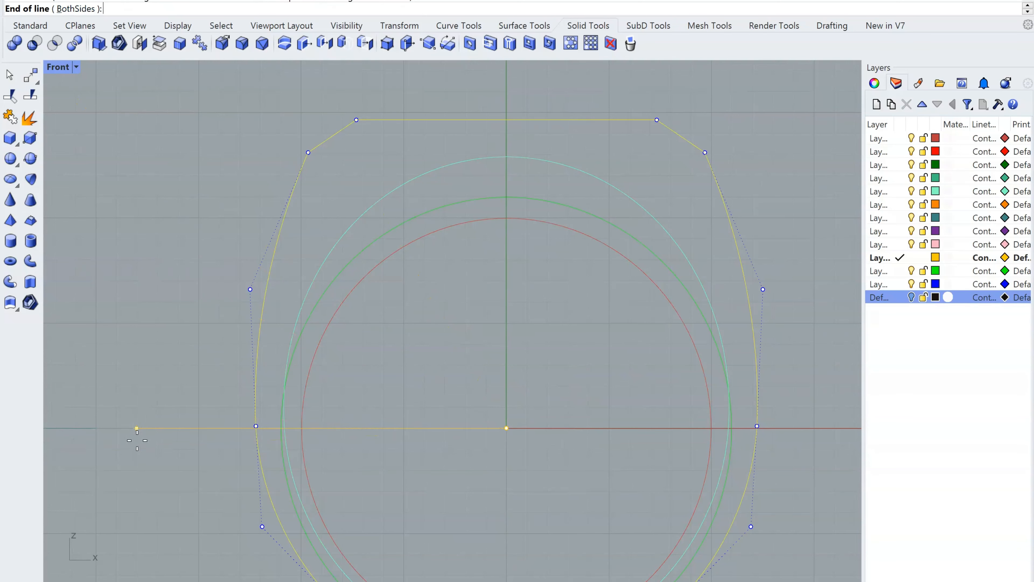
{"action": "left_click", "coordinate": [77, 9]}
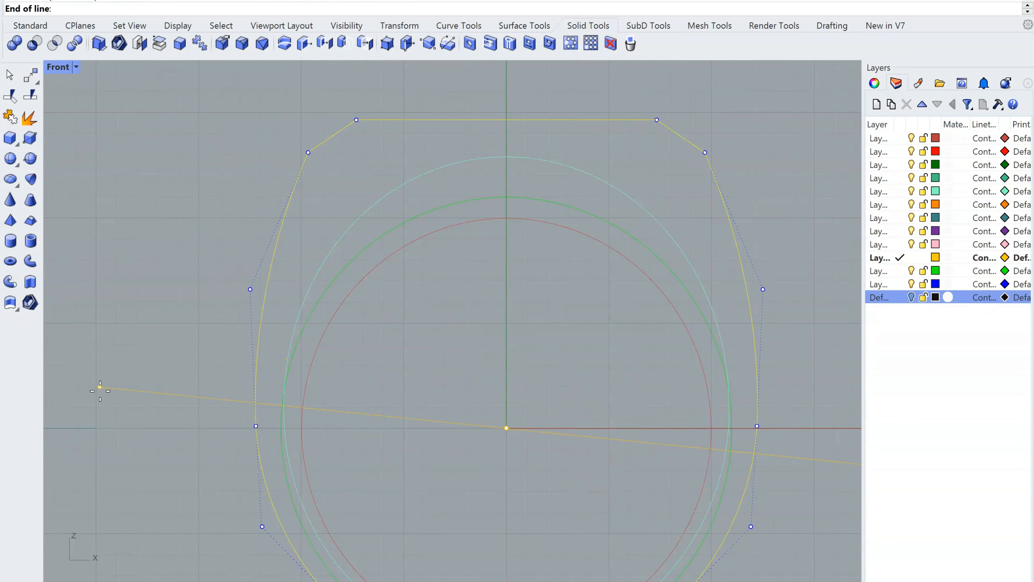
{"action": "left_click", "coordinate": [106, 427]}
{"action": "key", "text": "Escape"}
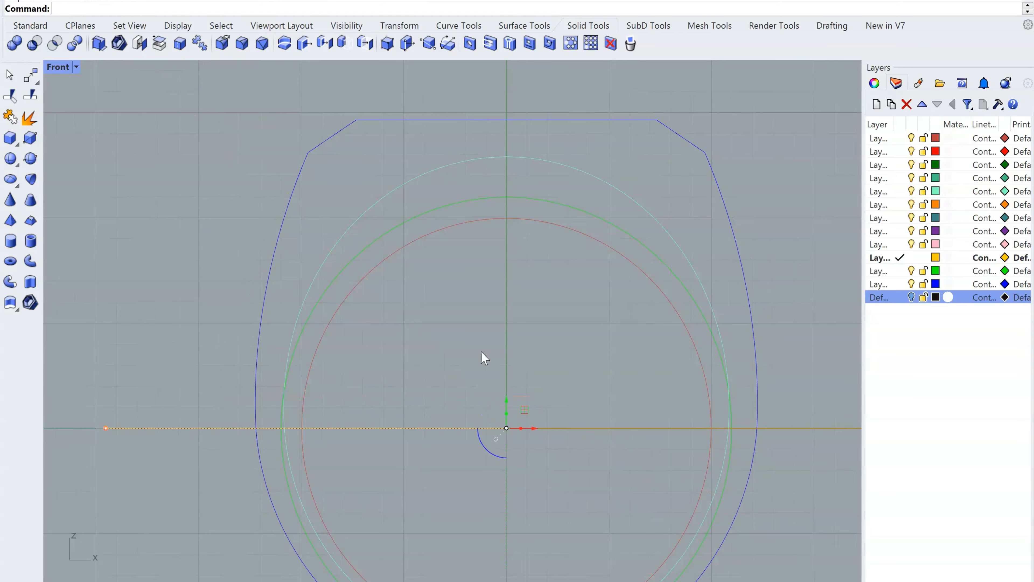
- Move the horizontal guide line up so it lies between the top of the finger hole and the top of the green circle
{"action": "left_click", "coordinate": [547, 427]}
{"action": "left_click_drag", "start_coordinate": [505, 408], "coordinate": [540, 196]}
{"action": "scroll", "coordinate": [541, 202], "scroll_direction": "up", "scroll_amount": 2}
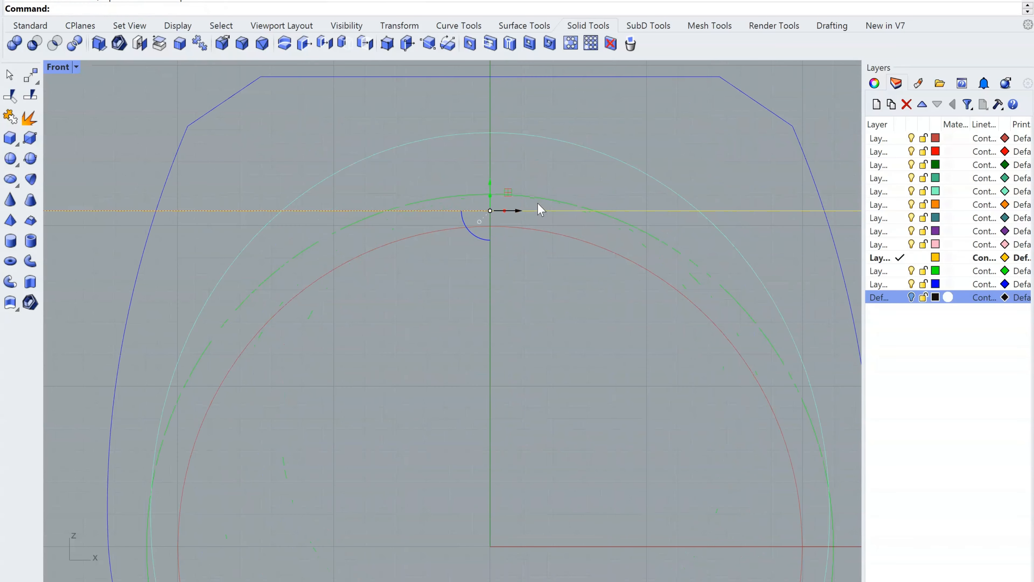
{"action": "scroll", "coordinate": [538, 203], "scroll_direction": "down", "scroll_amount": 10}
{"action": "right_click_drag", "start_coordinate": [530, 330], "coordinate": [521, 385]}
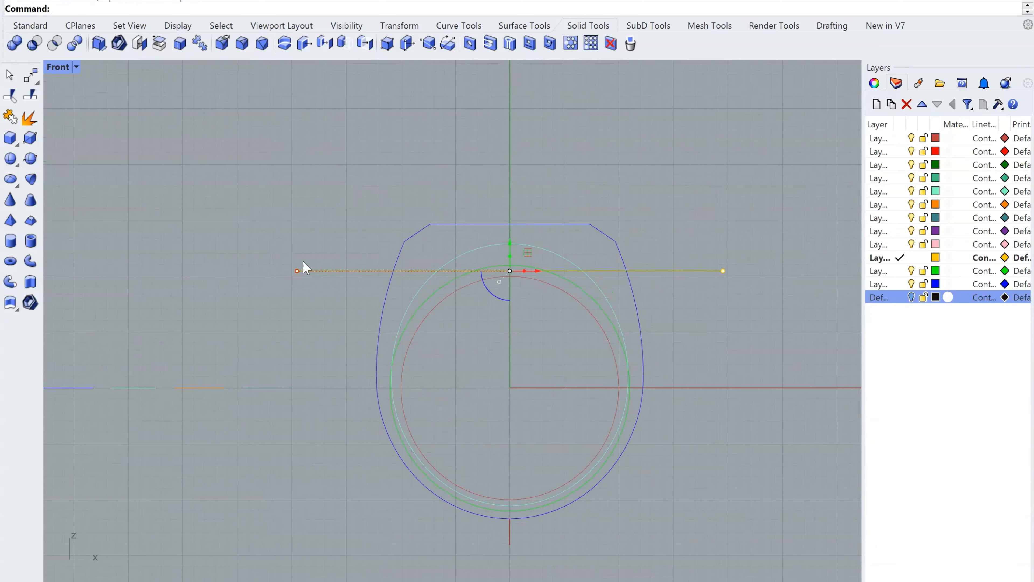
{"action": "left_click", "coordinate": [297, 271]}
{"action": "left_click", "coordinate": [296, 271]}
{"action": "left_click_drag", "start_coordinate": [298, 274], "coordinate": [311, 302]}
{"action": "key", "text": "Escape"}
{"action": "scroll", "coordinate": [485, 296], "scroll_direction": "up", "scroll_amount": 5}
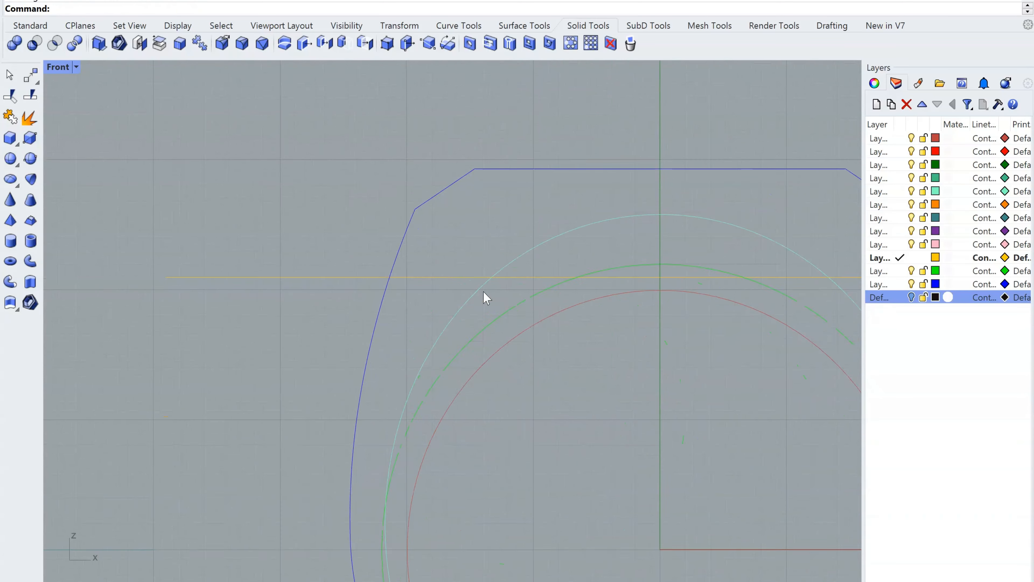
{"action": "scroll", "coordinate": [415, 334], "scroll_direction": "down", "scroll_amount": 4}
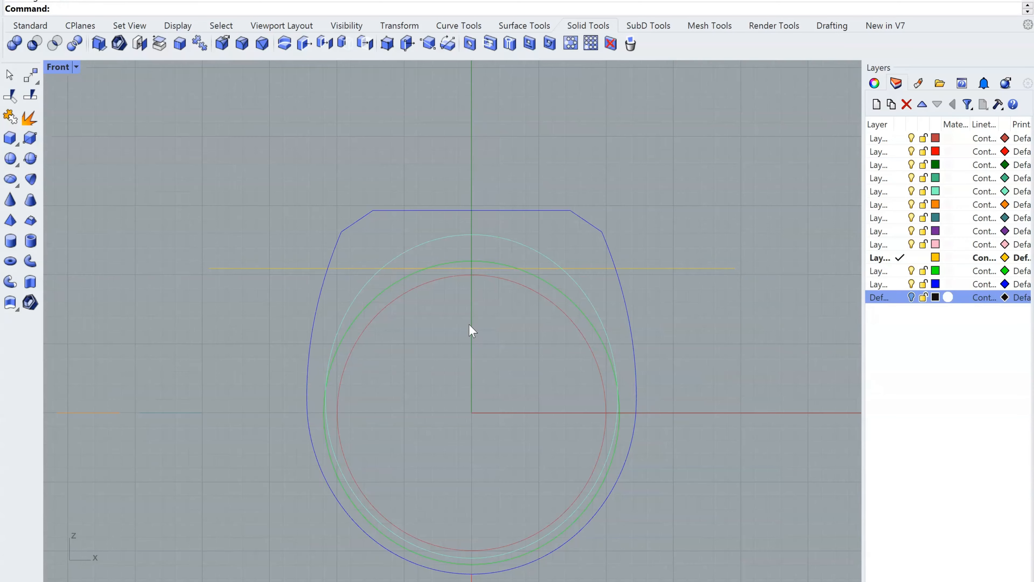
- Raise the long horizontal guide line to just above the flat top of the blue profile
{"action": "scroll", "coordinate": [469, 324], "scroll_direction": "up", "scroll_amount": 3}
{"action": "left_click", "coordinate": [712, 308]}
{"action": "mouse_move", "coordinate": [596, 338]}
{"action": "right_mouse_down"}
{"action": "mouse_move", "coordinate": [534, 322]}
{"action": "mouse_move", "coordinate": [613, 339]}
{"action": "right_mouse_up"}
{"action": "scroll", "coordinate": [534, 324], "scroll_direction": "down", "scroll_amount": 8}
{"action": "left_click", "coordinate": [725, 292]}
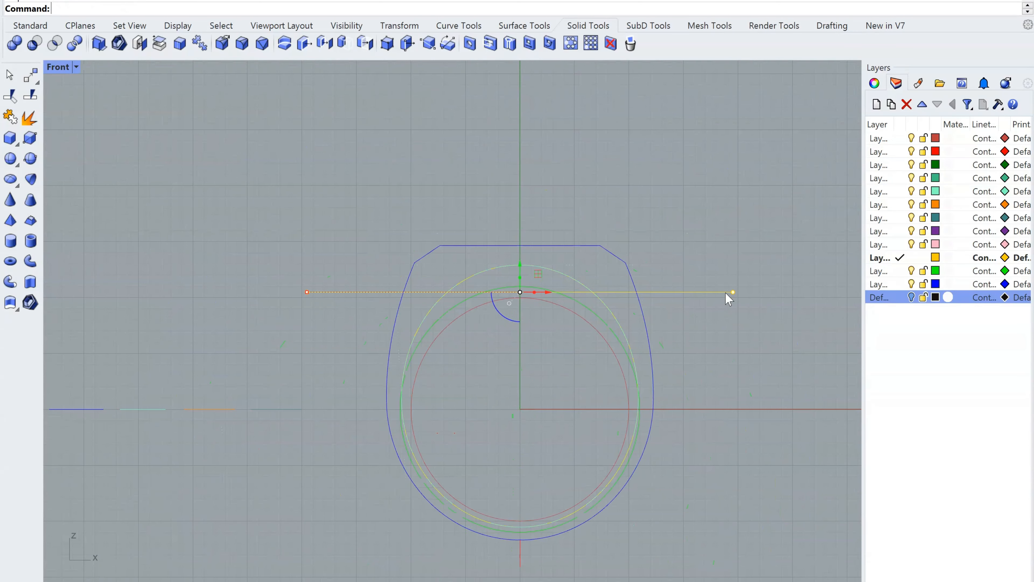
{"action": "key", "text": "Escape"}
{"action": "left_click", "coordinate": [656, 290]}
{"action": "left_click_drag", "start_coordinate": [521, 270], "coordinate": [519, 210]}
{"action": "scroll", "coordinate": [538, 317], "scroll_direction": "up", "scroll_amount": 6}
{"action": "right_click_drag", "start_coordinate": [559, 347], "coordinate": [609, 337]}
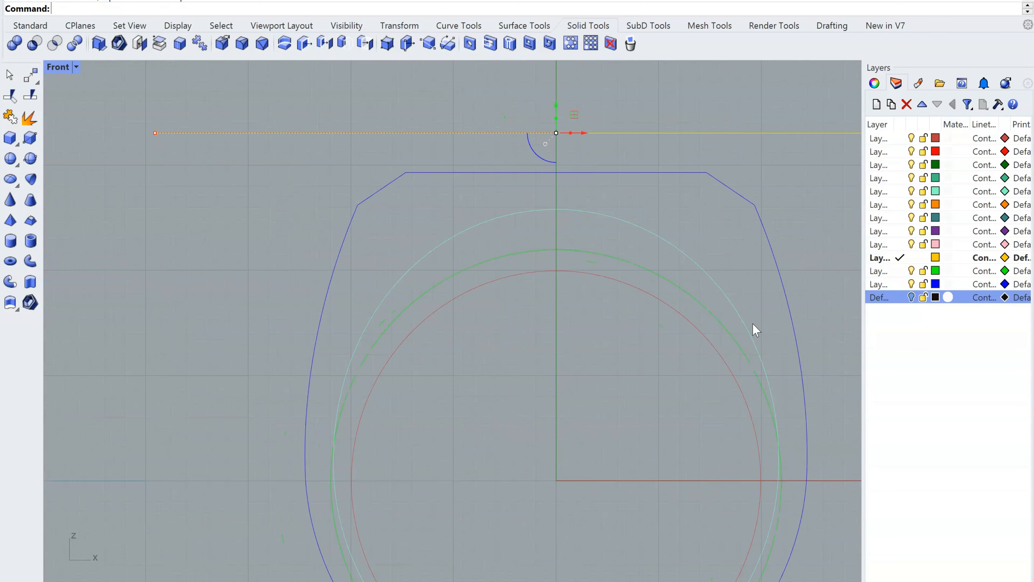
{"action": "right_click_drag", "start_coordinate": [762, 339], "coordinate": [720, 348]}
{"action": "scroll", "coordinate": [650, 314], "scroll_direction": "up", "scroll_amount": 2}
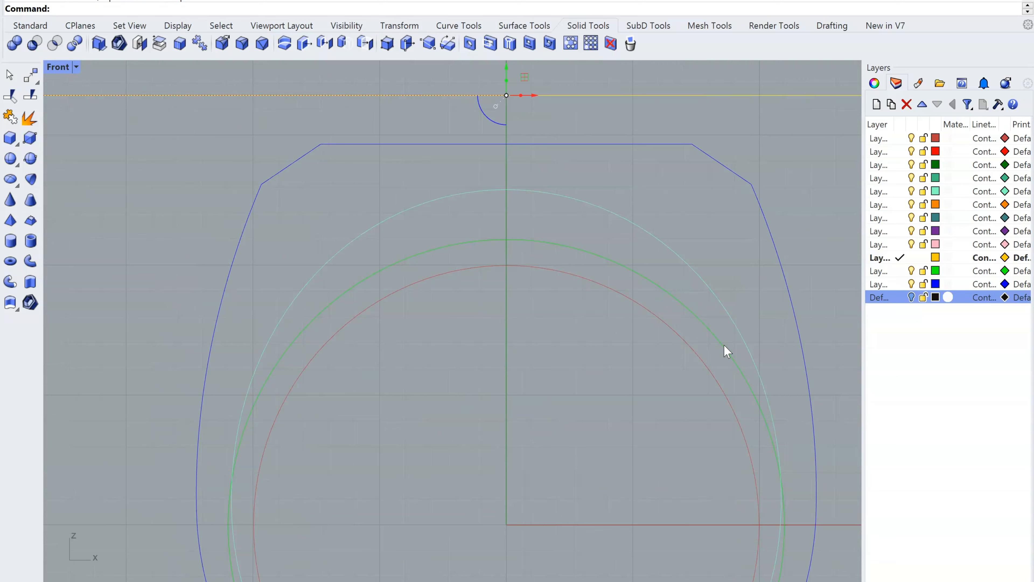
{"action": "right_click_drag", "start_coordinate": [619, 337], "coordinate": [709, 376]}
{"action": "scroll", "coordinate": [564, 267], "scroll_direction": "up", "scroll_amount": 4}
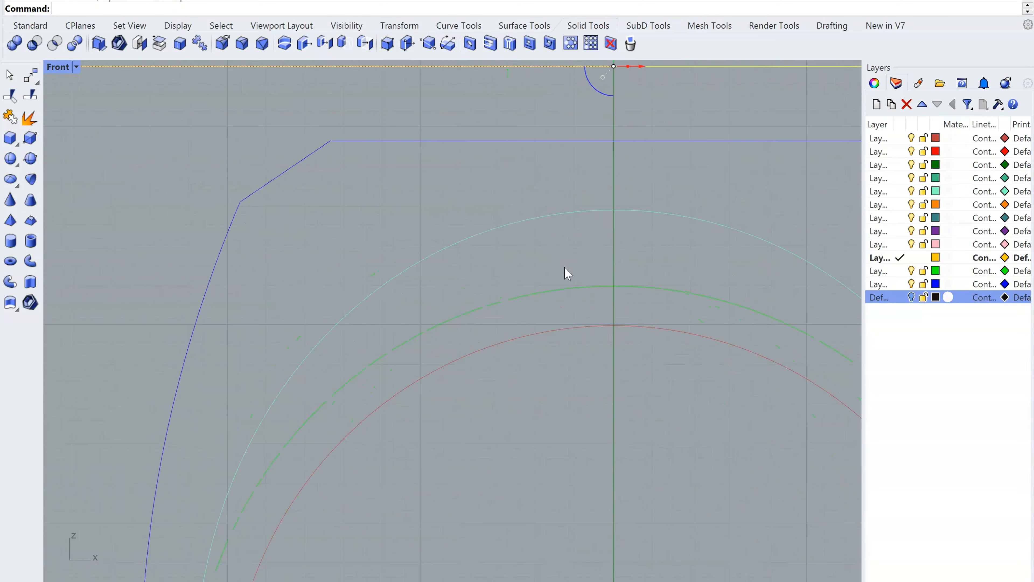
{"action": "right_click_drag", "start_coordinate": [563, 270], "coordinate": [556, 293]}
{"action": "right_click_drag", "start_coordinate": [397, 384], "coordinate": [418, 324]}
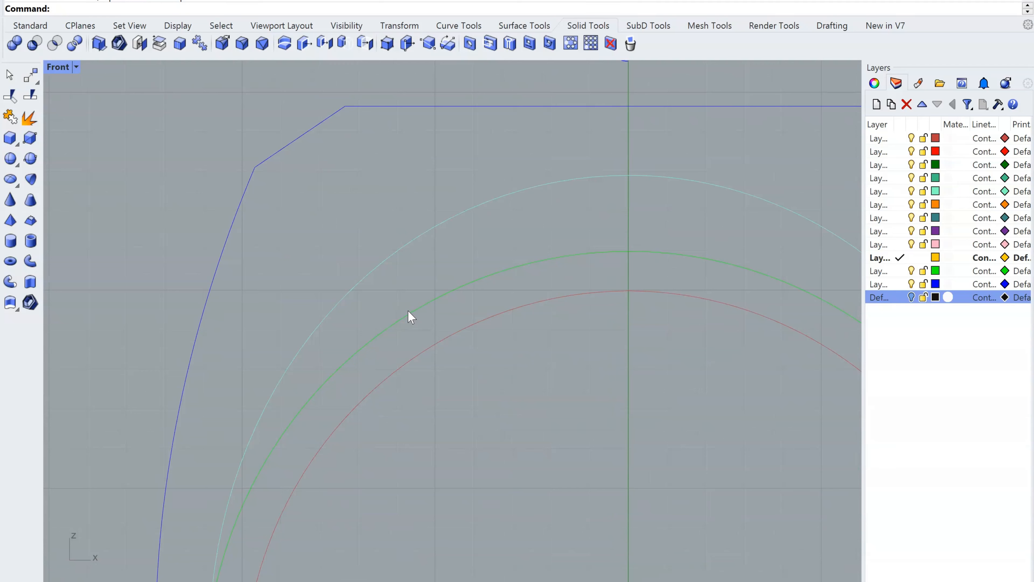
{"action": "left_click", "coordinate": [409, 312]}
{"action": "right_click", "coordinate": [409, 313]}
{"action": "left_click", "coordinate": [316, 380]}
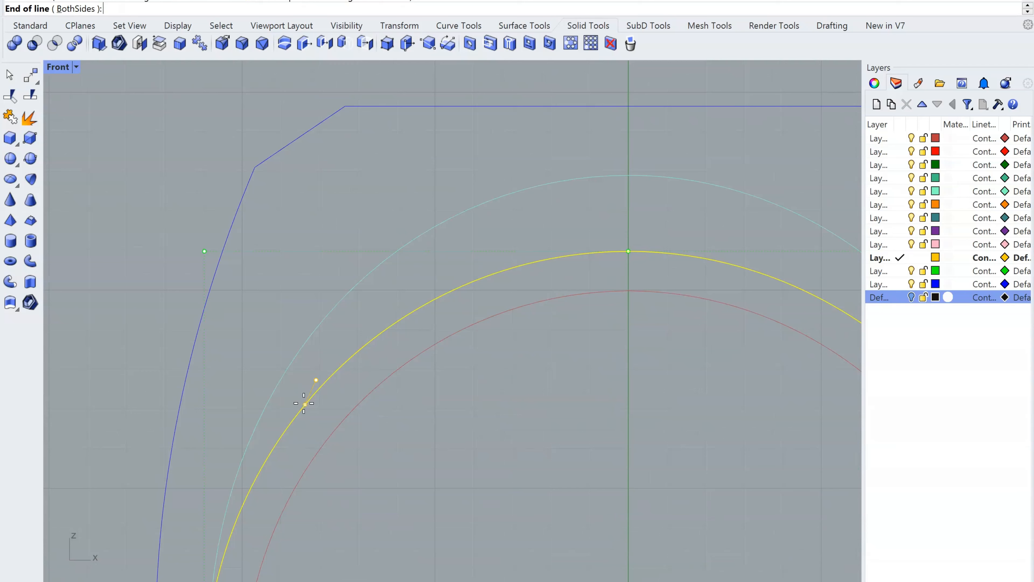
{"action": "key", "text": "Escape"}
- Draw a short horizontal line from the upper-left part of the green circle outward to the blue profile
{"action": "right_click", "coordinate": [312, 384]}
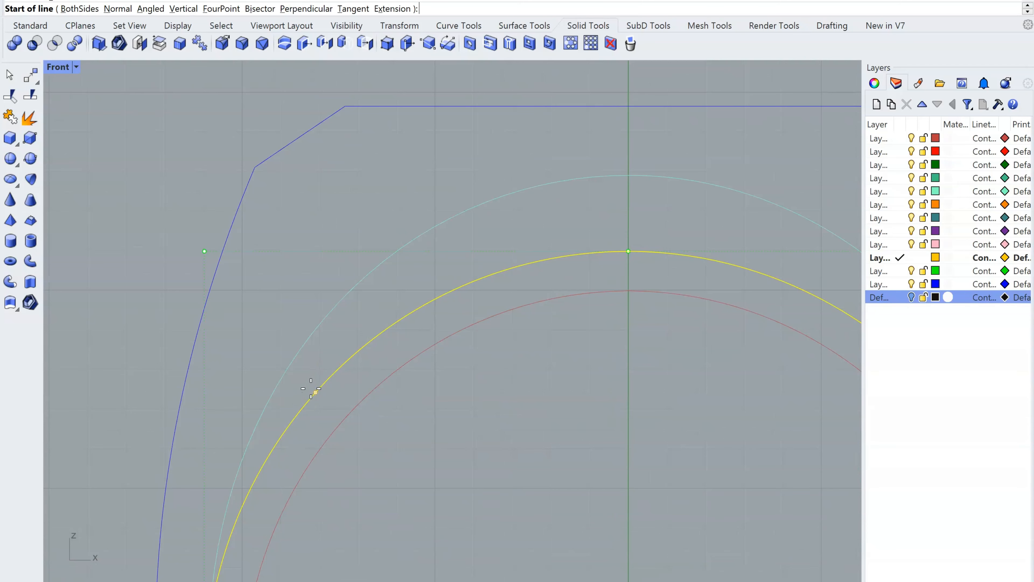
{"action": "left_click", "coordinate": [301, 411]}
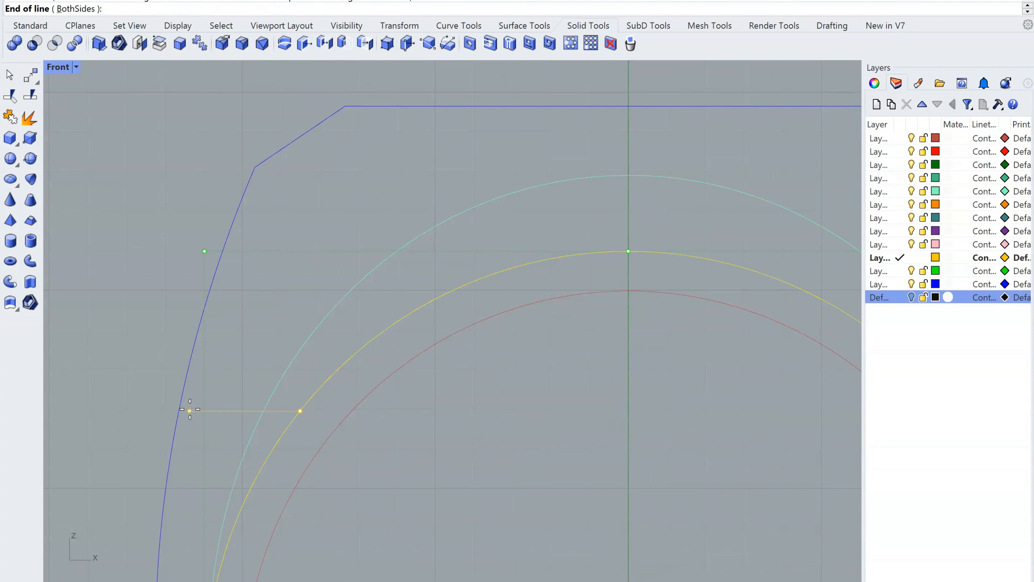
{"action": "left_click", "coordinate": [179, 412]}
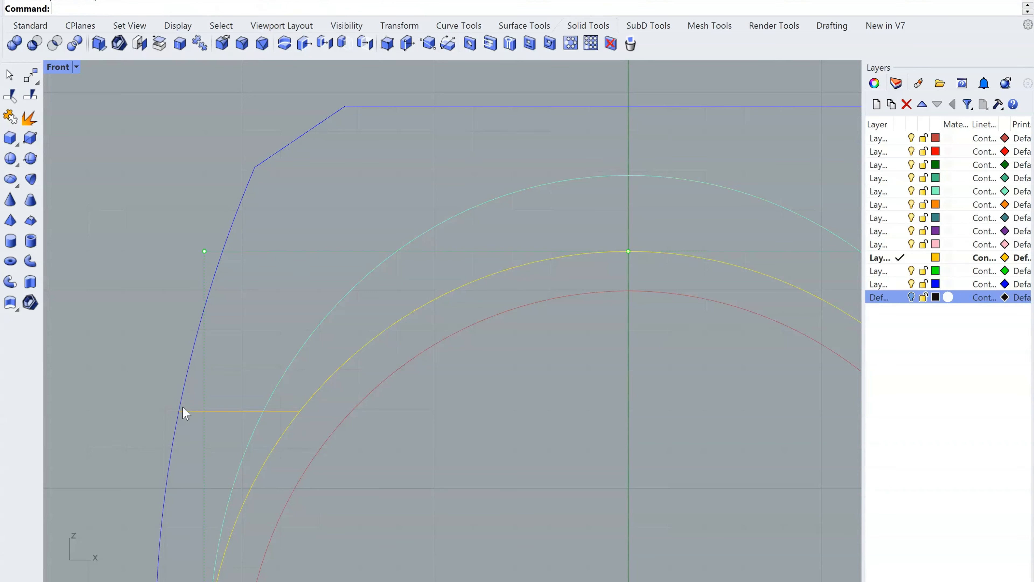
{"action": "scroll", "coordinate": [311, 381], "scroll_direction": "down", "scroll_amount": 3}
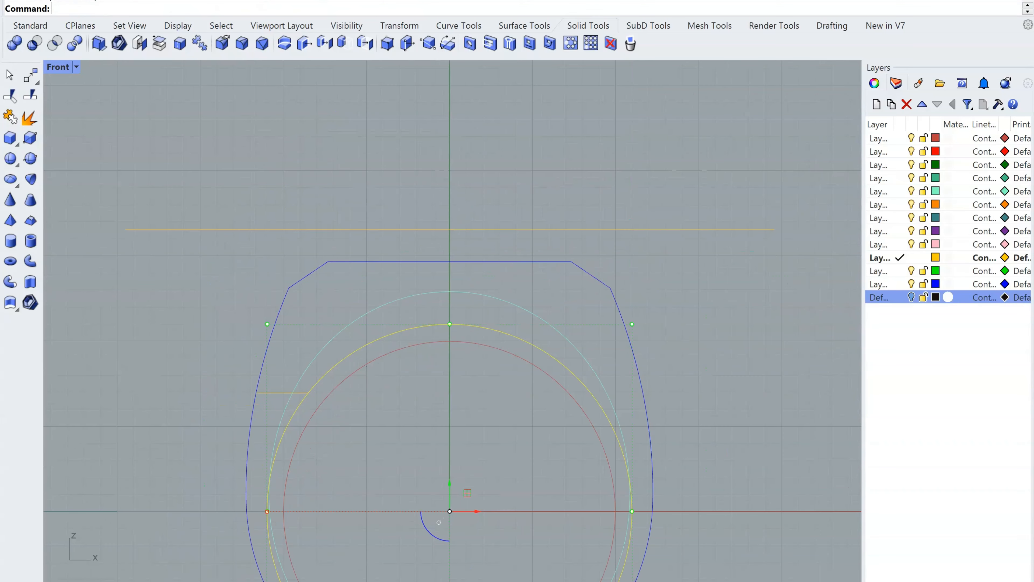
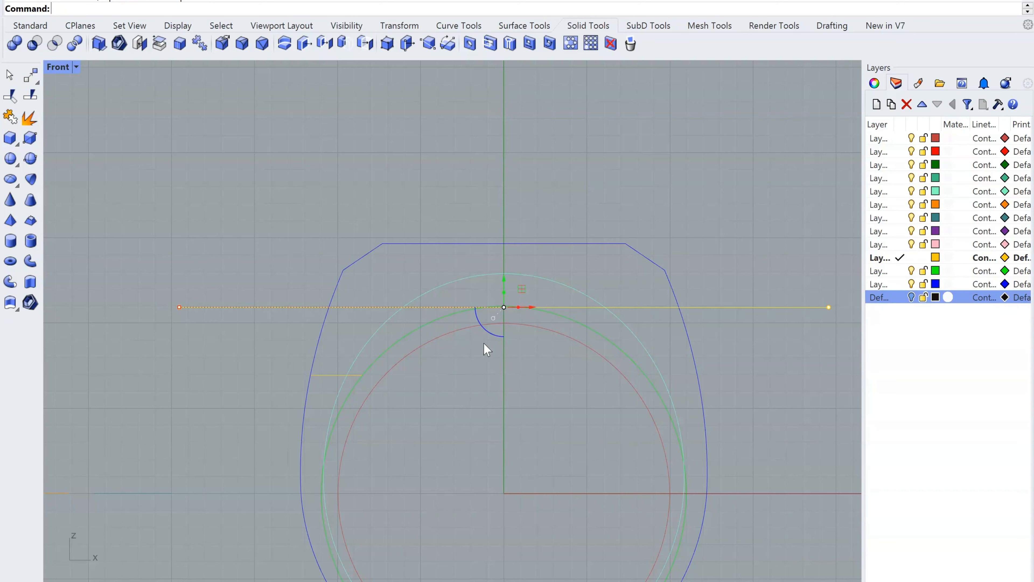
- Nudge the long horizontal guide line slightly upward so it sits just above the top of the green circle
{"action": "scroll", "coordinate": [485, 350], "scroll_direction": "up", "scroll_amount": 5}
{"action": "right_click_drag", "start_coordinate": [436, 397], "coordinate": [439, 393]}
{"action": "left_click", "coordinate": [345, 417]}
{"action": "right_click_drag", "start_coordinate": [540, 317], "coordinate": [487, 323]}
{"action": "left_click", "coordinate": [462, 320]}
{"action": "right_click_drag", "start_coordinate": [521, 356], "coordinate": [546, 362]}
{"action": "left_click_drag", "start_coordinate": [558, 299], "coordinate": [557, 297]}
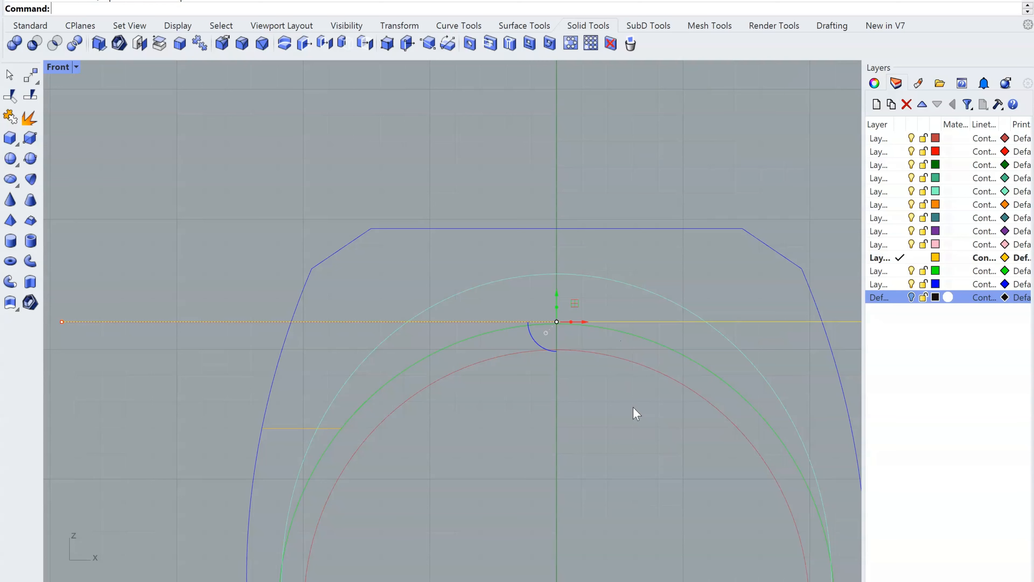
{"action": "scroll", "coordinate": [537, 270], "scroll_direction": "down", "scroll_amount": 2}
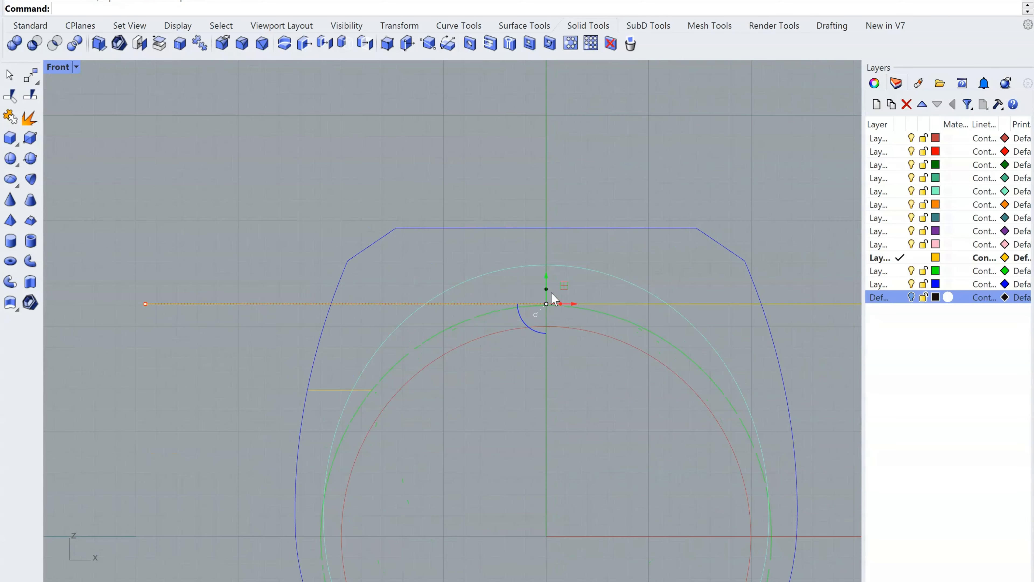
{"action": "scroll", "coordinate": [552, 293], "scroll_direction": "up", "scroll_amount": 2}
{"action": "right_click_drag", "start_coordinate": [582, 325], "coordinate": [548, 349]}
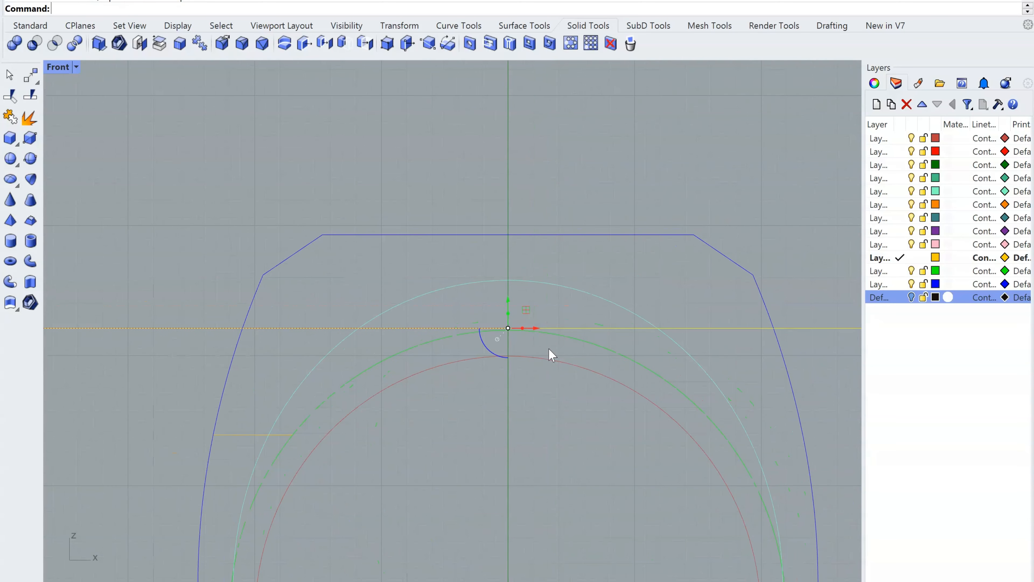
- Show the default layer with the box and bring back the green ring body and red outer shell
{"action": "left_click", "coordinate": [911, 297]}
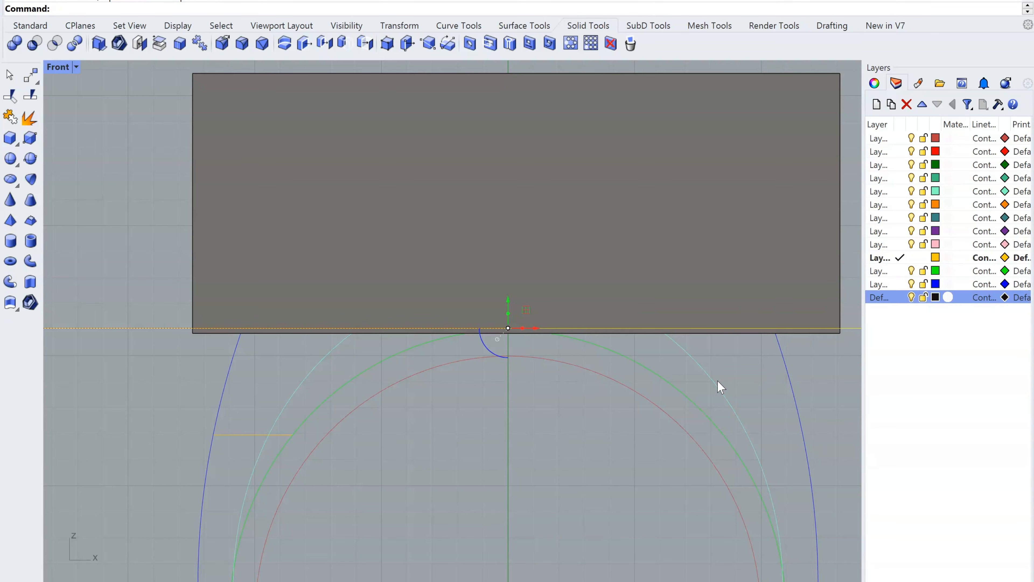
{"action": "scroll", "coordinate": [671, 370], "scroll_direction": "down", "scroll_amount": 3}
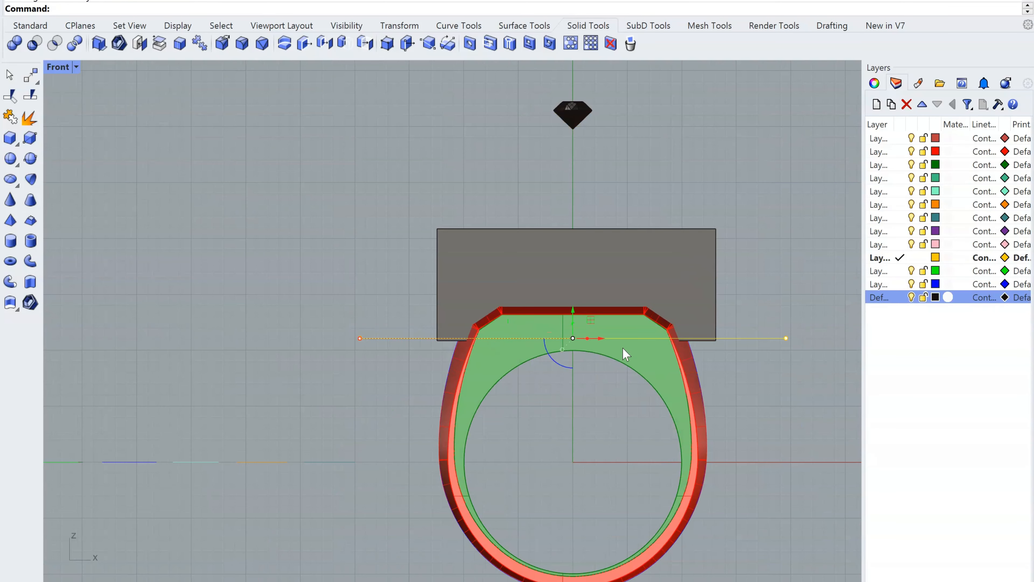
{"action": "scroll", "coordinate": [692, 367], "scroll_direction": "up", "scroll_amount": 2}
{"action": "scroll", "coordinate": [596, 364], "scroll_direction": "up", "scroll_amount": 4}
{"action": "right_click_drag", "start_coordinate": [575, 363], "coordinate": [611, 381]}
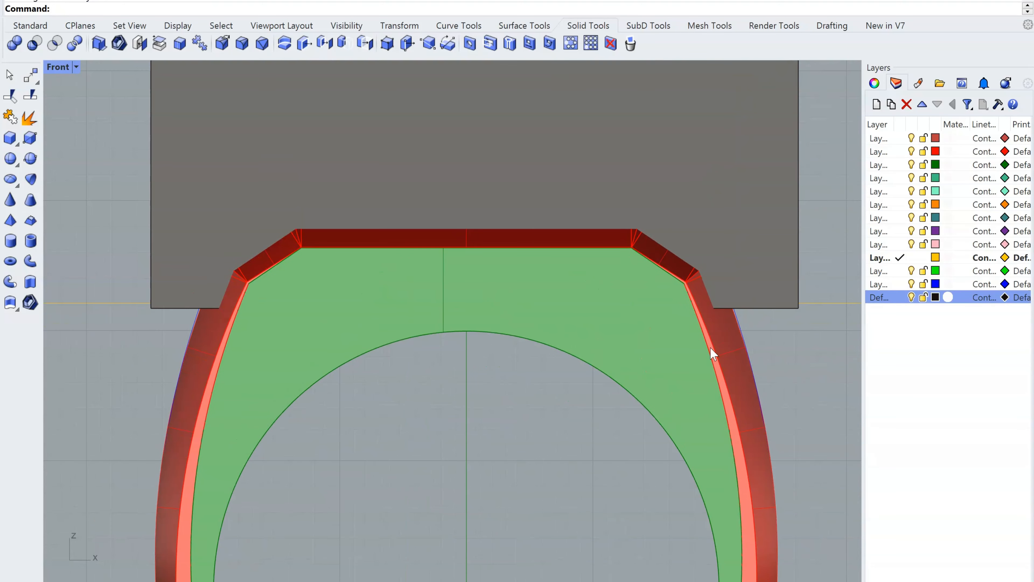
- Compare the red shell's outer edge with the blue profile curve where they meet the underside of the box
{"action": "left_click", "coordinate": [741, 329]}
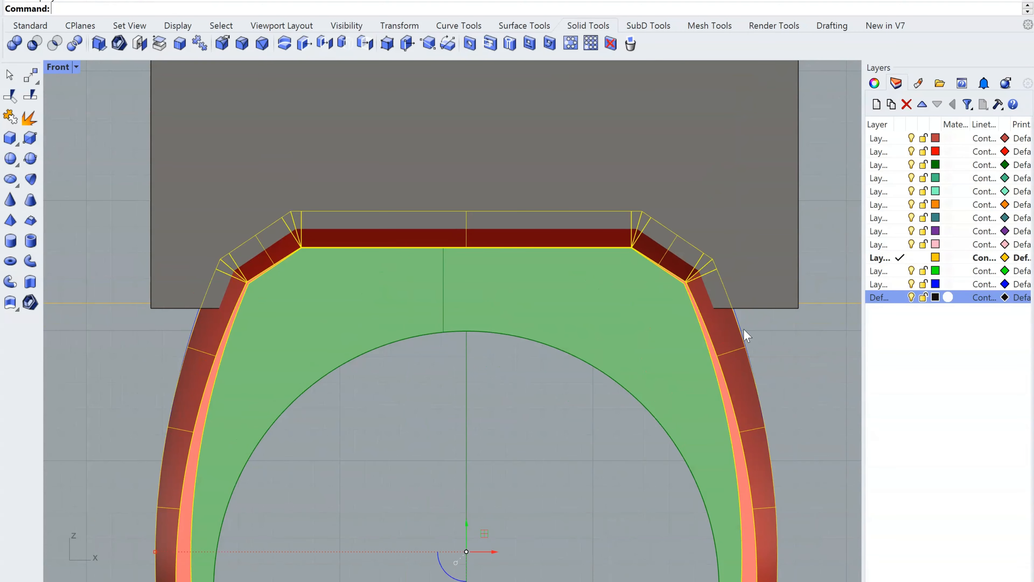
{"action": "scroll", "coordinate": [765, 341], "scroll_direction": "up", "scroll_amount": 5}
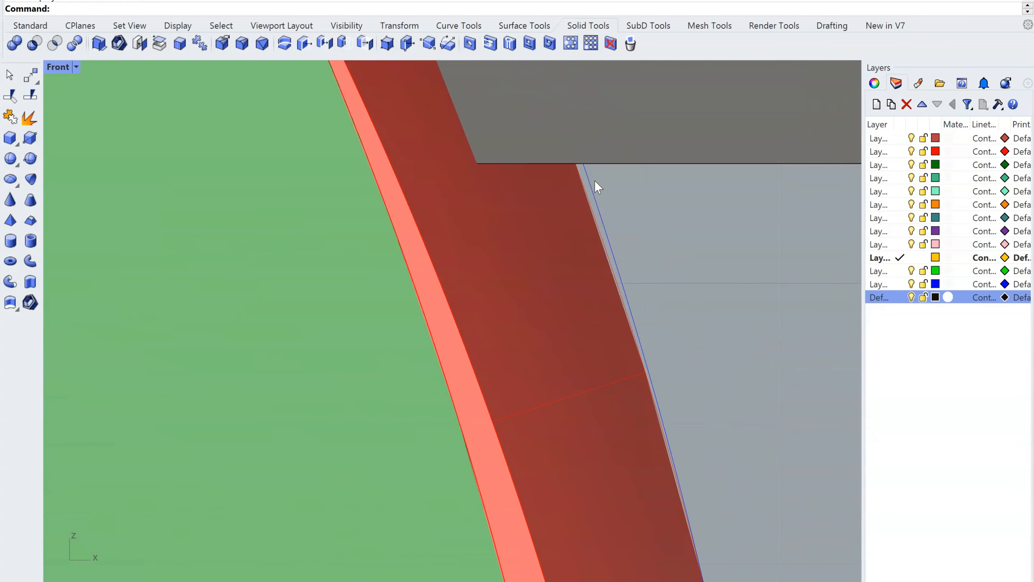
{"action": "scroll", "coordinate": [648, 294], "scroll_direction": "down", "scroll_amount": 3}
{"action": "scroll", "coordinate": [647, 295], "scroll_direction": "down", "scroll_amount": 4}
{"action": "right_click_drag", "start_coordinate": [629, 337], "coordinate": [626, 357]}
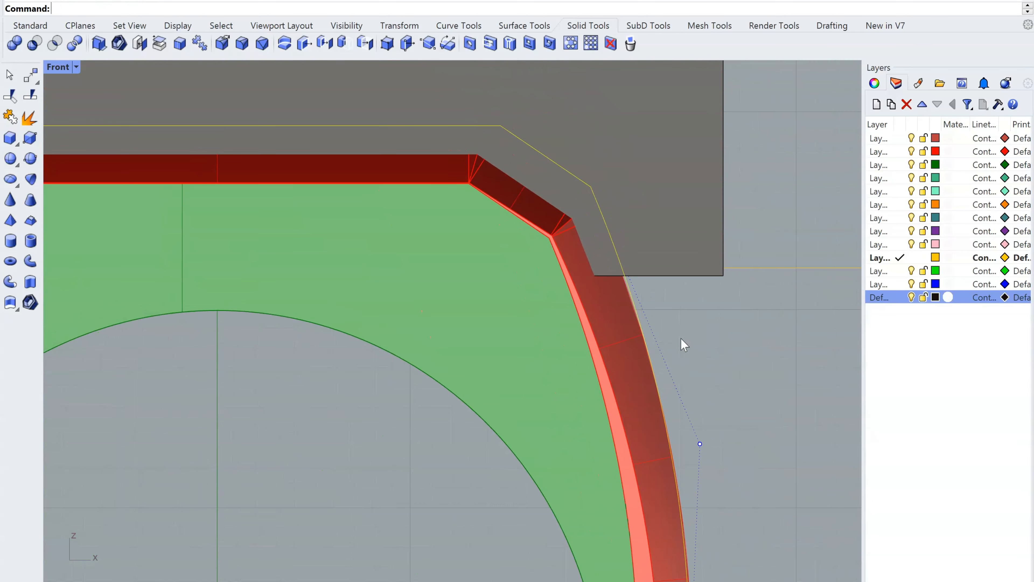
{"action": "scroll", "coordinate": [603, 381], "scroll_direction": "down", "scroll_amount": 2}
{"action": "right_click_drag", "start_coordinate": [525, 432], "coordinate": [678, 386]}
{"action": "scroll", "coordinate": [691, 384], "scroll_direction": "down", "scroll_amount": 3}
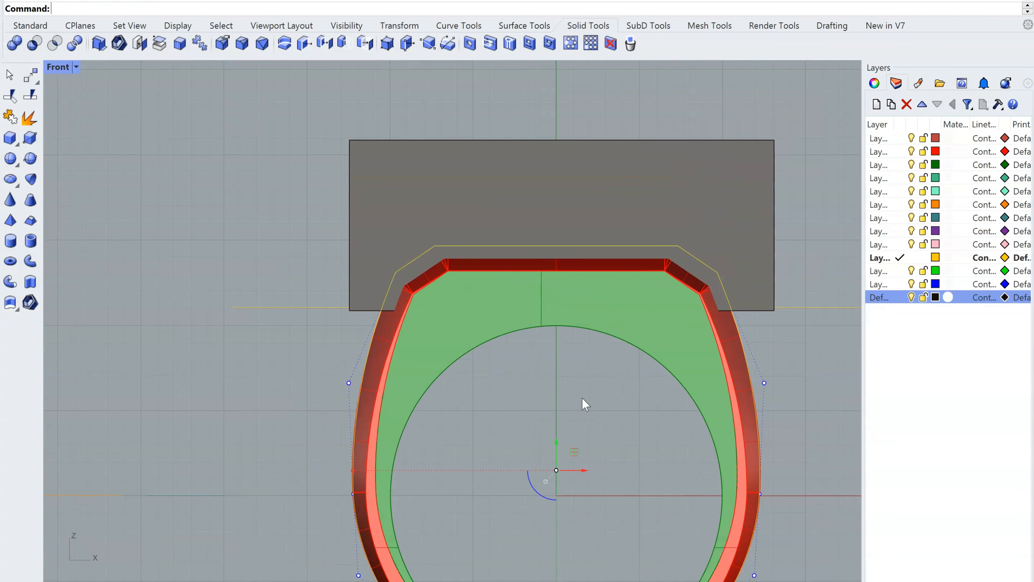
{"action": "right_click_drag", "start_coordinate": [585, 404], "coordinate": [479, 375]}
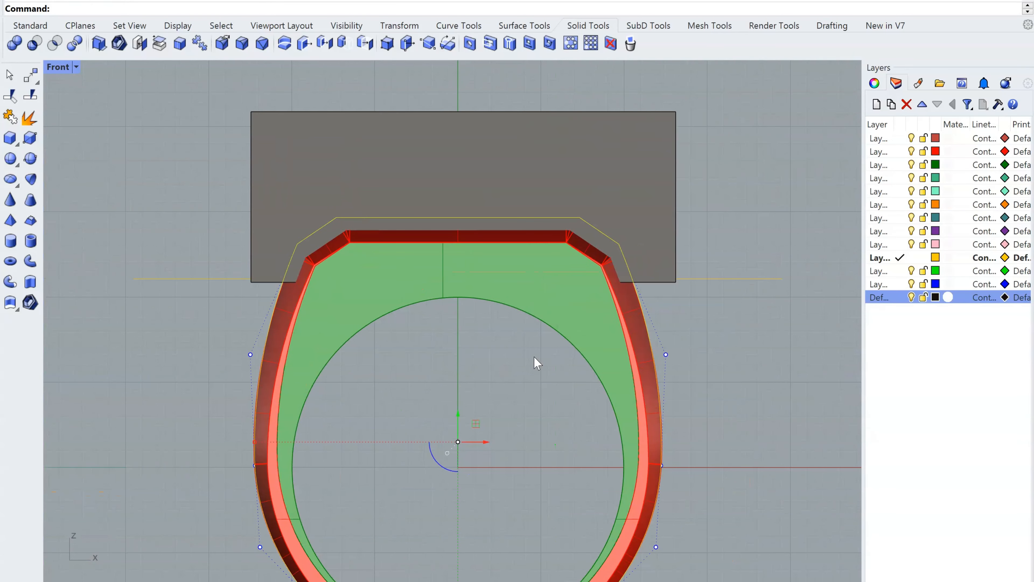
{"action": "scroll", "coordinate": [574, 334], "scroll_direction": "up", "scroll_amount": 2}
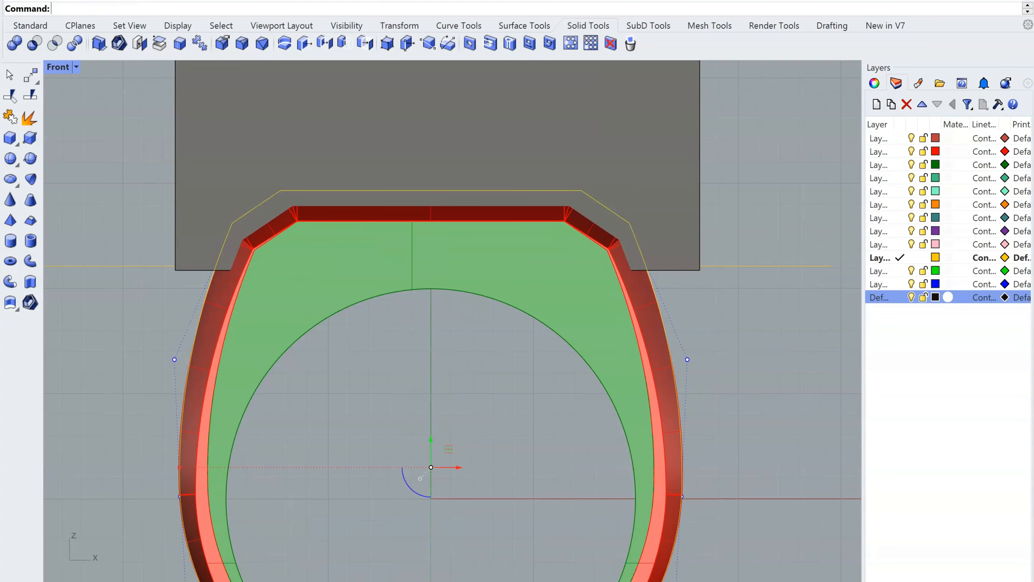
- Examine in the perspective view how the box, profile curve and guide line sit against the ring's shoulder
{"action": "left_click", "coordinate": [67, 580]}
{"action": "right_click_drag", "start_coordinate": [556, 419], "coordinate": [490, 412]}
{"action": "scroll", "coordinate": [489, 413], "scroll_direction": "down", "scroll_amount": 6}
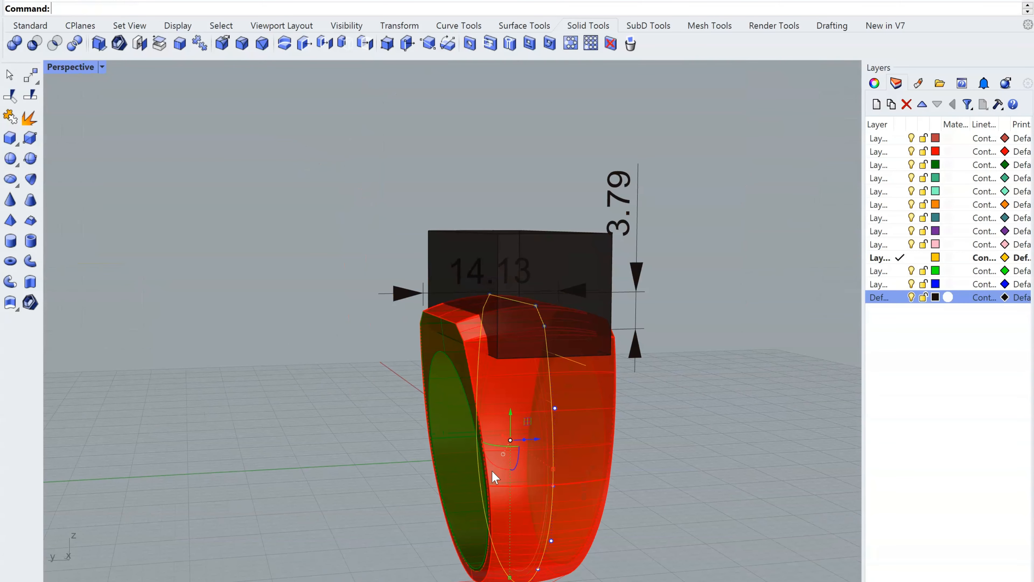
{"action": "left_click", "coordinate": [674, 469]}
{"action": "scroll", "coordinate": [547, 387], "scroll_direction": "up", "scroll_amount": 6}
{"action": "right_click_drag", "start_coordinate": [546, 387], "coordinate": [660, 386]}
{"action": "scroll", "coordinate": [688, 316], "scroll_direction": "up", "scroll_amount": 6}
{"action": "left_click", "coordinate": [683, 305]}
{"action": "scroll", "coordinate": [683, 304], "scroll_direction": "down", "scroll_amount": 6}
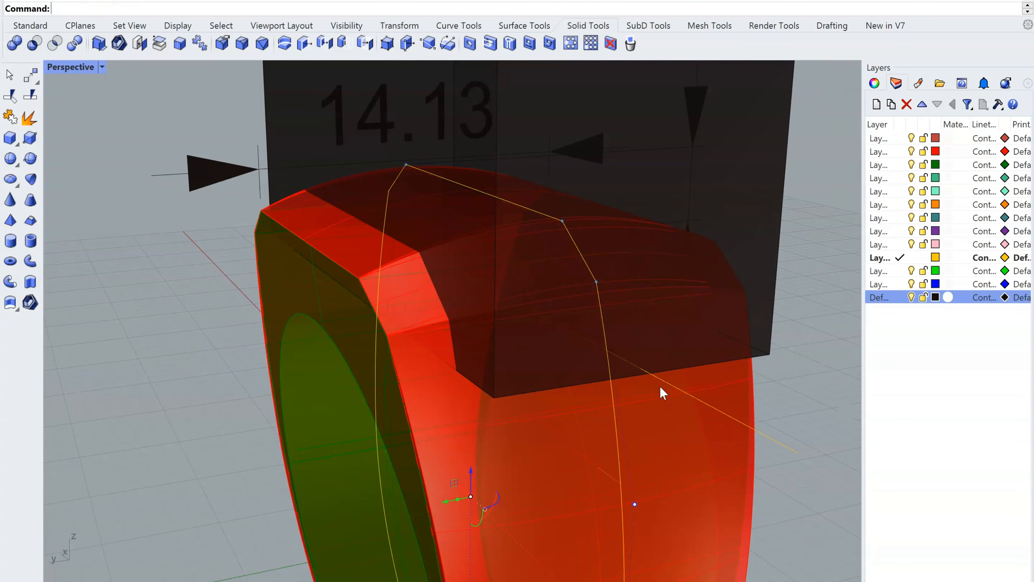
{"action": "scroll", "coordinate": [575, 375], "scroll_direction": "down", "scroll_amount": 6}
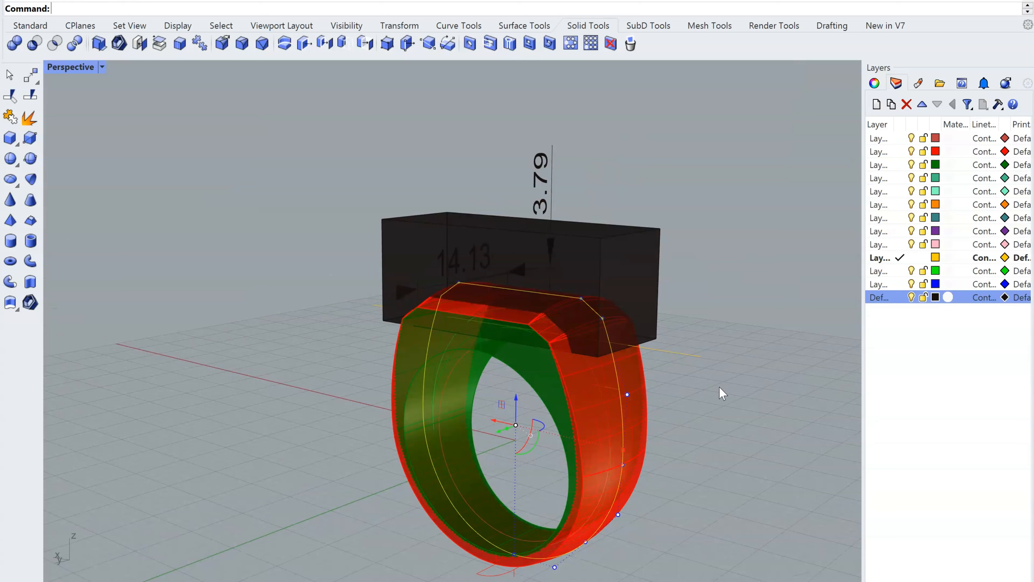
{"action": "right_click", "coordinate": [694, 404]}
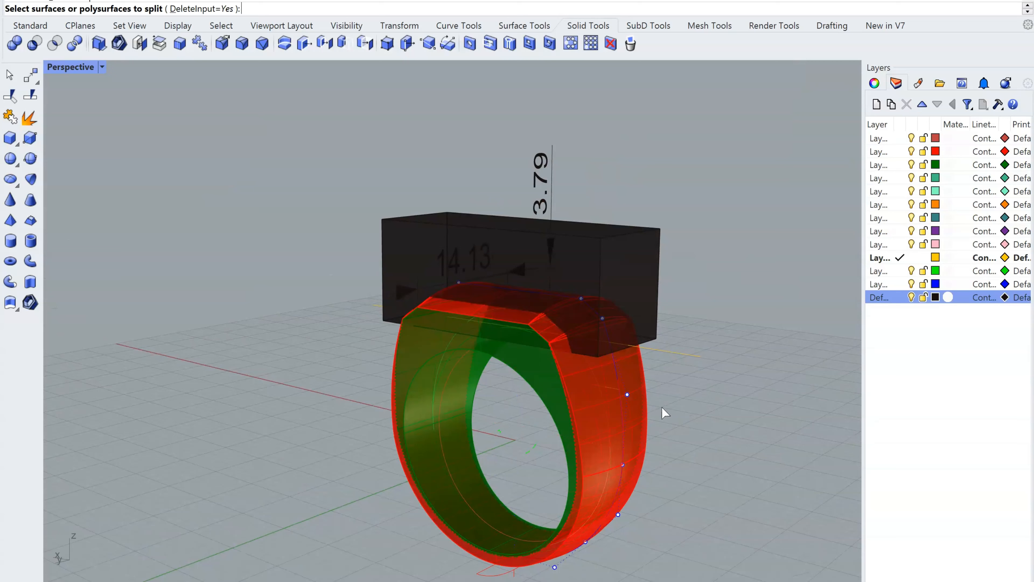
{"action": "scroll", "coordinate": [572, 387], "scroll_direction": "up", "scroll_amount": 3}
{"action": "left_click", "coordinate": [672, 270]}
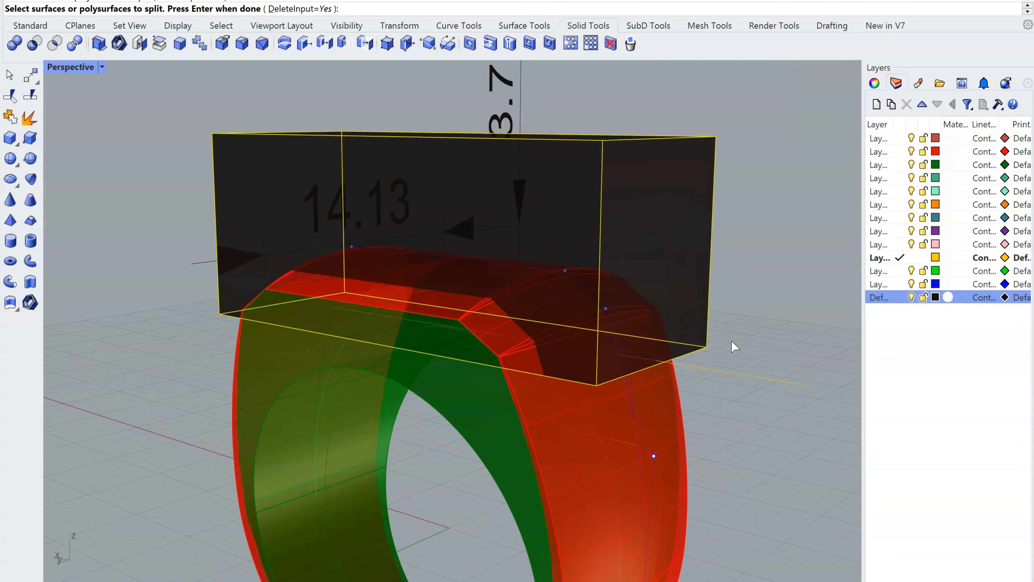
{"action": "right_click_drag", "start_coordinate": [720, 399], "coordinate": [734, 395]}
{"action": "right_click", "coordinate": [729, 401]}
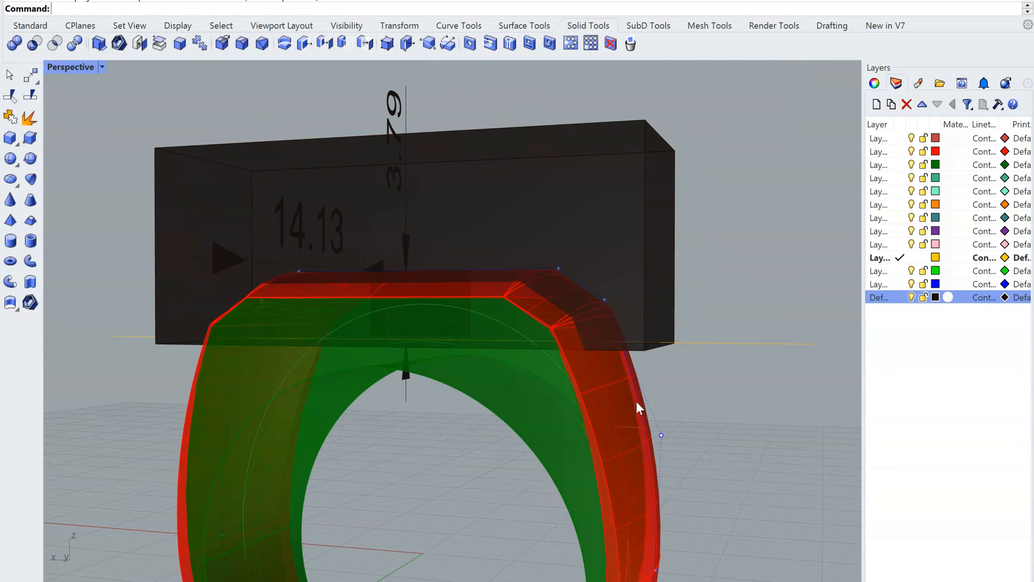
- Extrude the blue profile curve to both sides as an open, non-solid surface reaching well beyond the ring and box
{"action": "scroll", "coordinate": [635, 401], "scroll_direction": "up", "scroll_amount": 5}
{"action": "right_click_drag", "start_coordinate": [636, 401], "coordinate": [678, 369]}
{"action": "scroll", "coordinate": [628, 358], "scroll_direction": "up", "scroll_amount": 3}
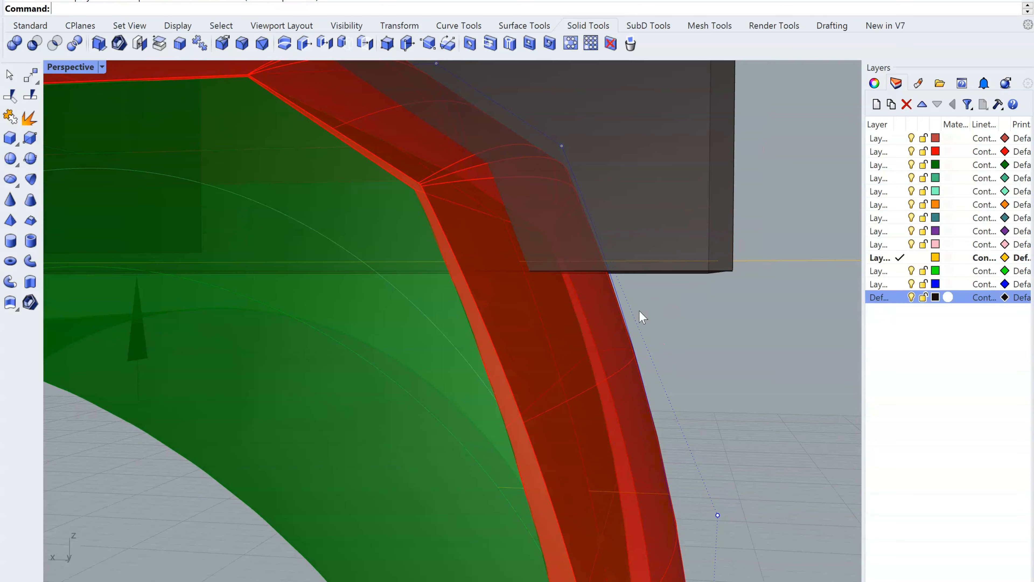
{"action": "left_click", "coordinate": [619, 297]}
{"action": "right_click_drag", "start_coordinate": [688, 351], "coordinate": [580, 408]}
{"action": "scroll", "coordinate": [646, 387], "scroll_direction": "down", "scroll_amount": 5}
{"action": "scroll", "coordinate": [580, 405], "scroll_direction": "down", "scroll_amount": 2}
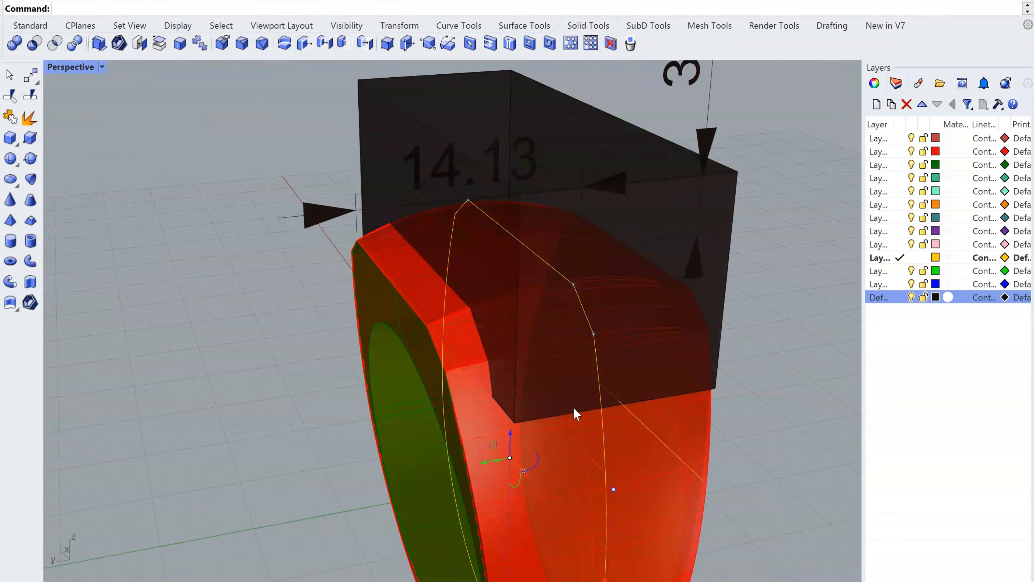
{"action": "right_click", "coordinate": [575, 410]}
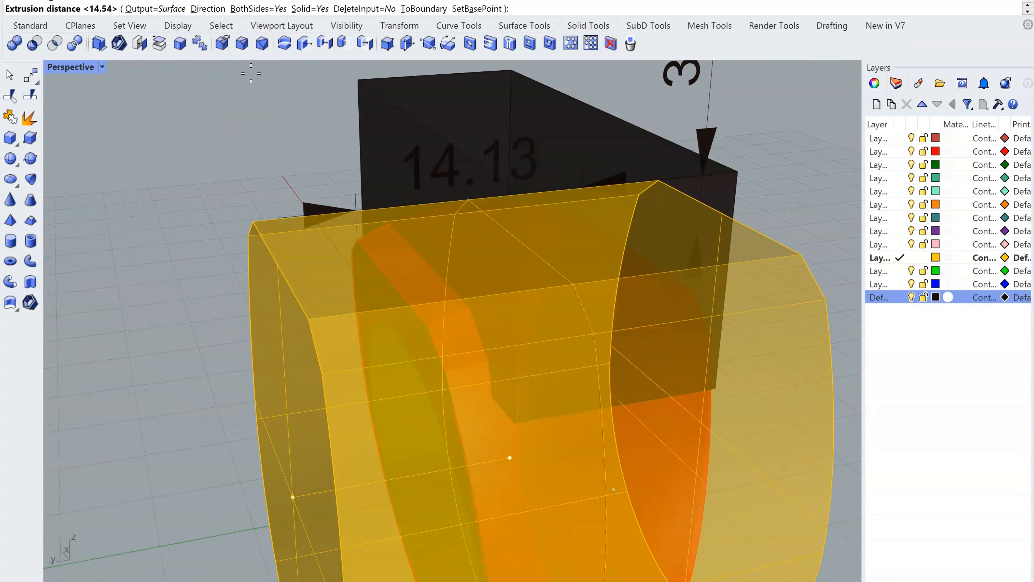
{"action": "left_click", "coordinate": [309, 9]}
{"action": "left_click", "coordinate": [233, 186]}
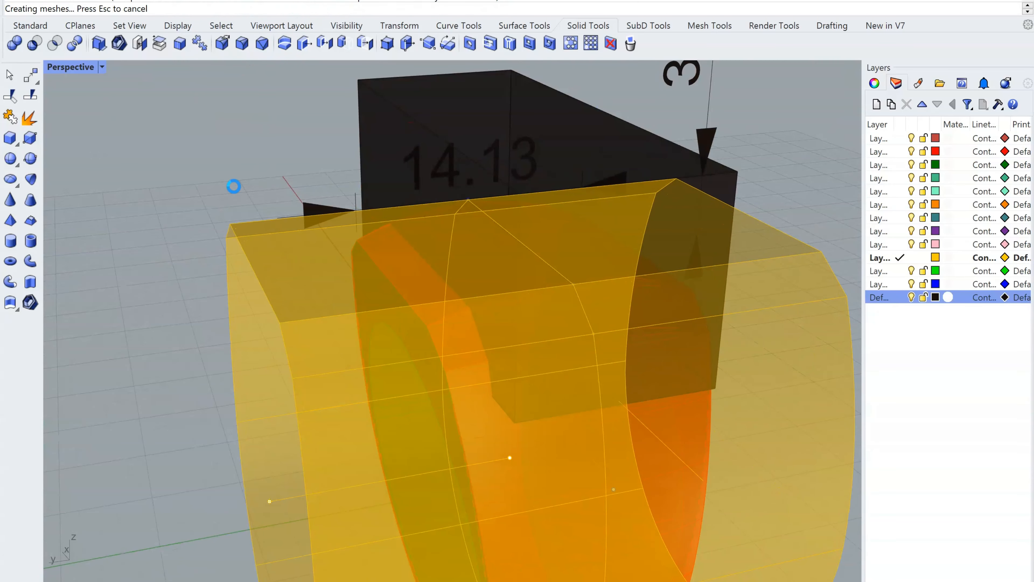
{"action": "left_click", "coordinate": [203, 241]}
- Boolean split the box with the extruded yellow profile surface
{"action": "right_click_drag", "start_coordinate": [206, 241], "coordinate": [515, 328]}
{"action": "scroll", "coordinate": [573, 318], "scroll_direction": "up", "scroll_amount": 4}
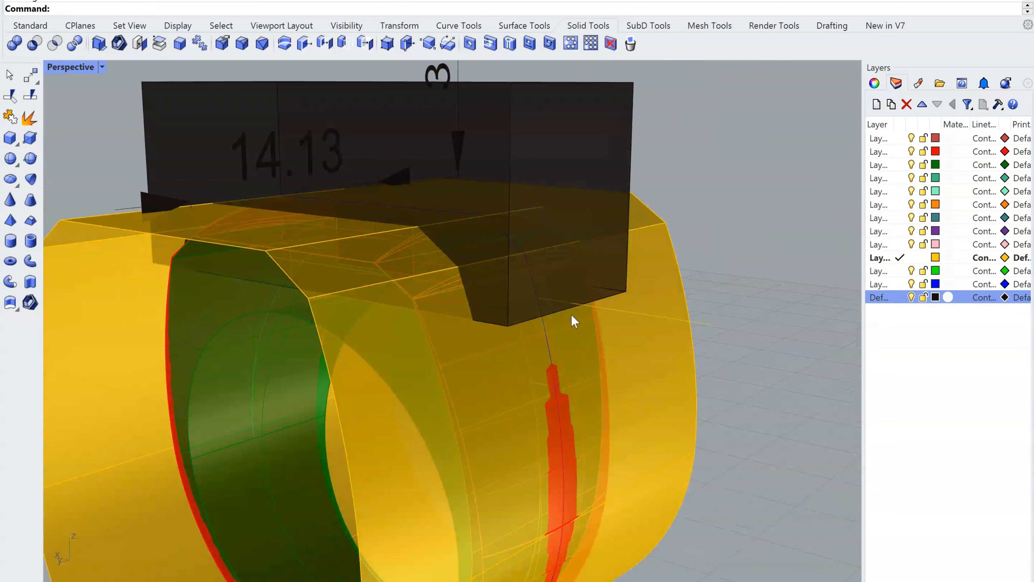
{"action": "right_click_drag", "start_coordinate": [595, 306], "coordinate": [632, 322]}
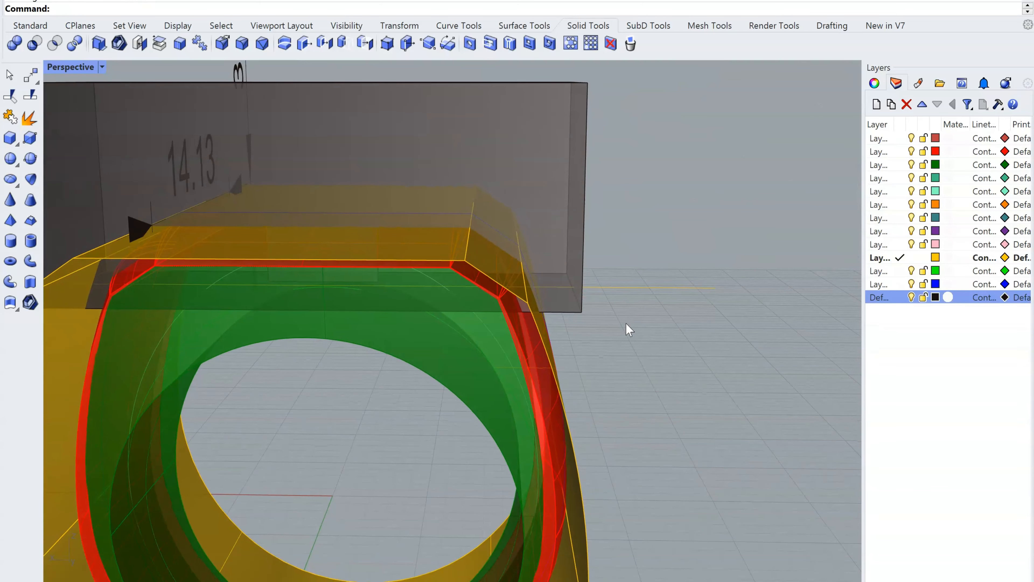
{"action": "right_click", "coordinate": [625, 324]}
{"action": "left_click", "coordinate": [541, 202]}
{"action": "right_click", "coordinate": [541, 203]}
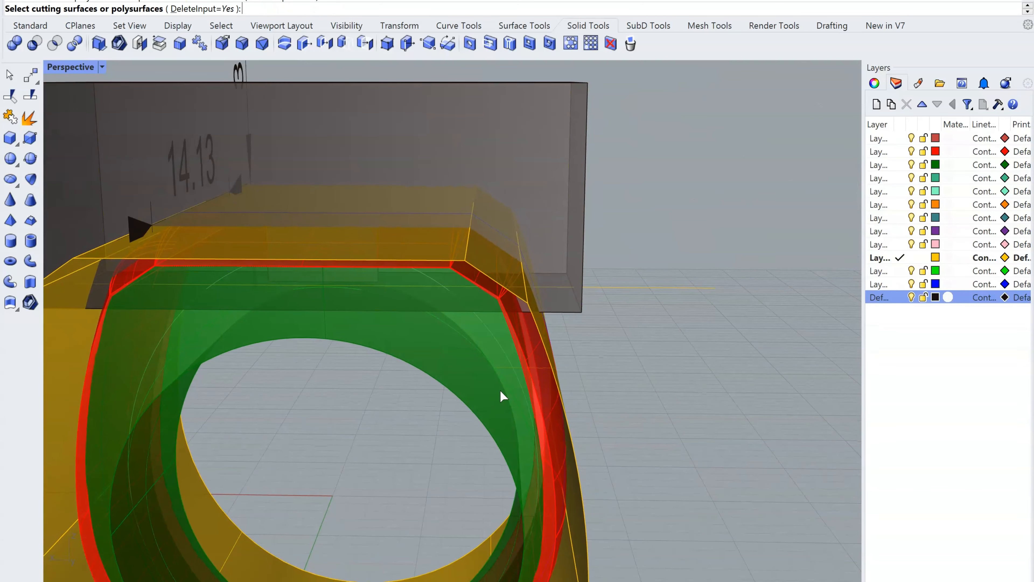
{"action": "right_click_drag", "start_coordinate": [500, 390], "coordinate": [349, 431]}
{"action": "left_click", "coordinate": [349, 431]}
{"action": "left_click", "coordinate": [649, 435]}
{"action": "right_click", "coordinate": [732, 405]}
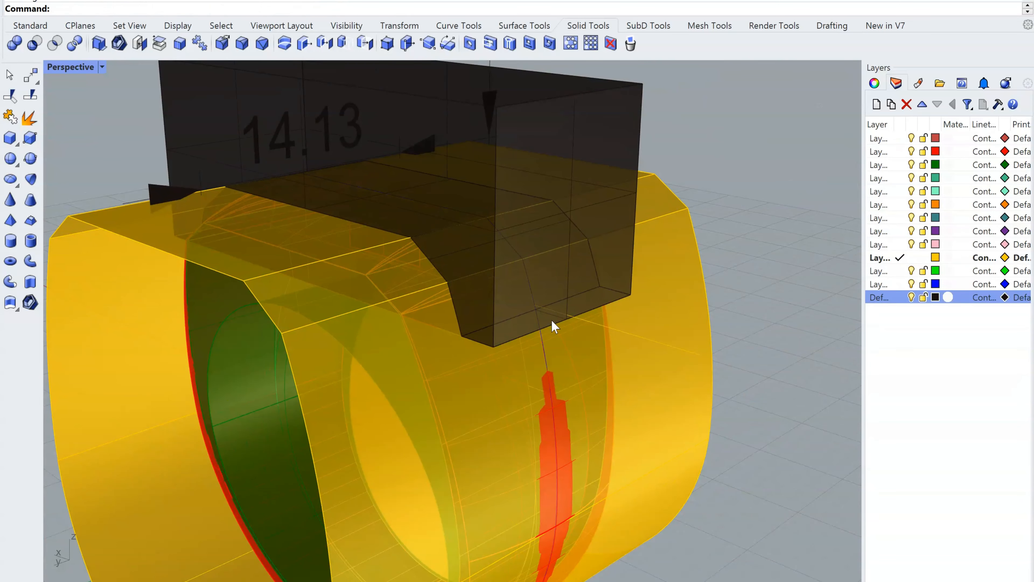
- Delete the box piece outside the profile surface along with the extruded surface, keeping the inner box piece
{"action": "right_click_drag", "start_coordinate": [575, 222], "coordinate": [731, 197]}
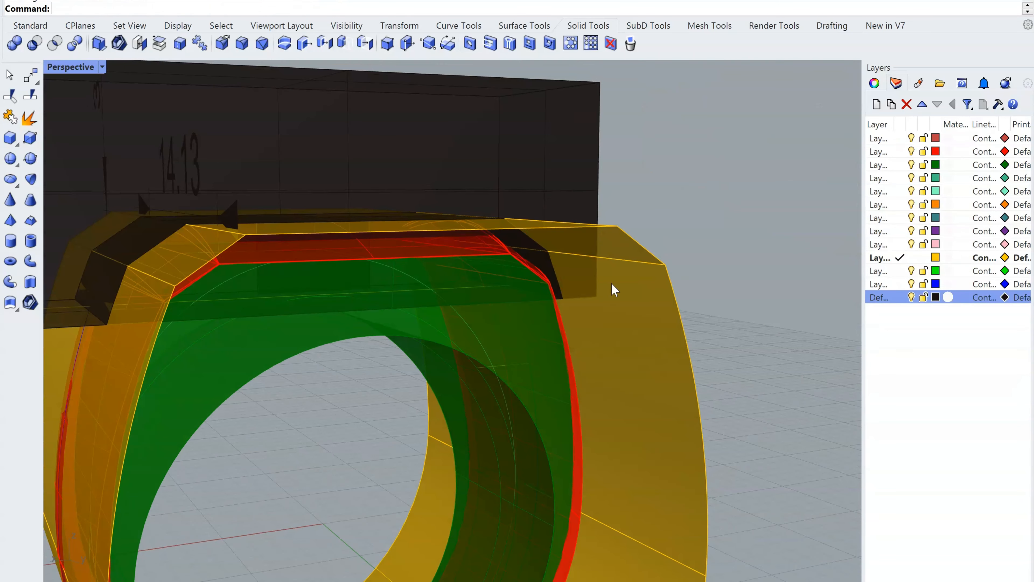
{"action": "right_click_drag", "start_coordinate": [607, 301], "coordinate": [561, 212]}
{"action": "left_click", "coordinate": [561, 211]}
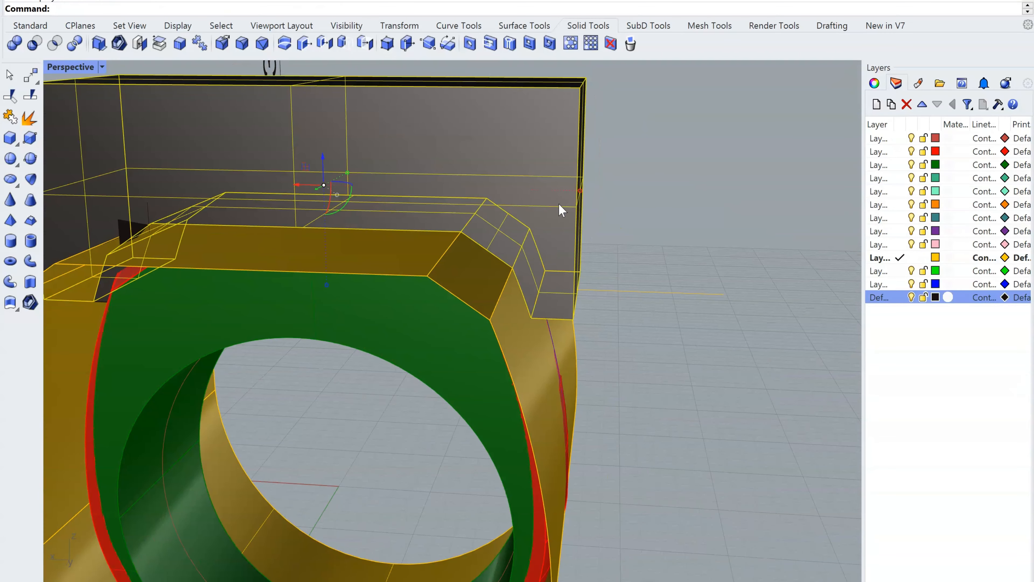
{"action": "key", "text": "Delete"}
{"action": "right_click_drag", "start_coordinate": [633, 339], "coordinate": [683, 328]}
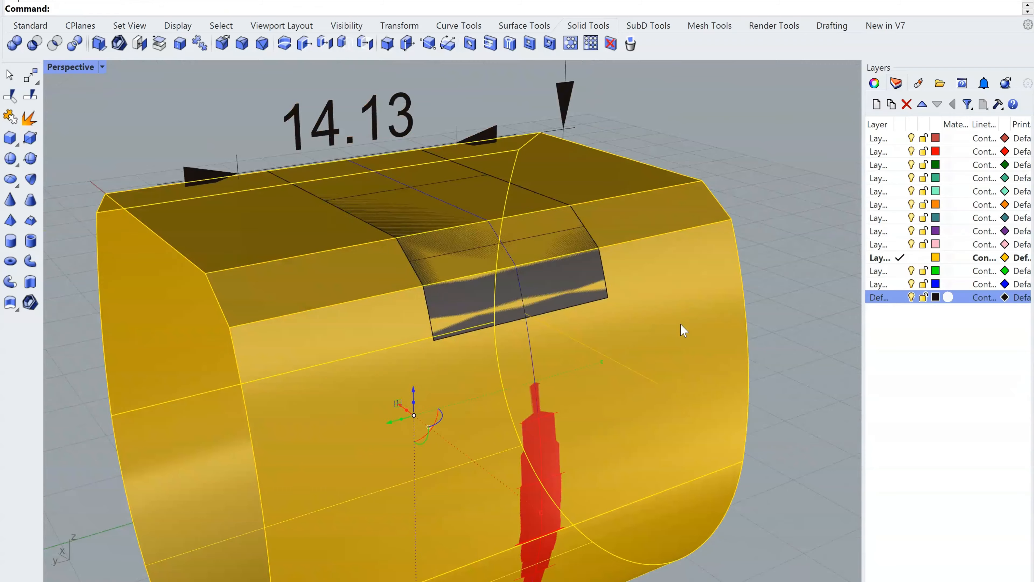
{"action": "key", "text": "Escape"}
{"action": "mouse_move", "coordinate": [653, 381]}
{"action": "right_mouse_down"}
{"action": "mouse_move", "coordinate": [704, 381]}
{"action": "mouse_move", "coordinate": [640, 307]}
{"action": "mouse_move", "coordinate": [704, 381]}
{"action": "mouse_move", "coordinate": [658, 377]}
{"action": "right_mouse_up"}
{"action": "scroll", "coordinate": [459, 321], "scroll_direction": "up", "scroll_amount": 5}
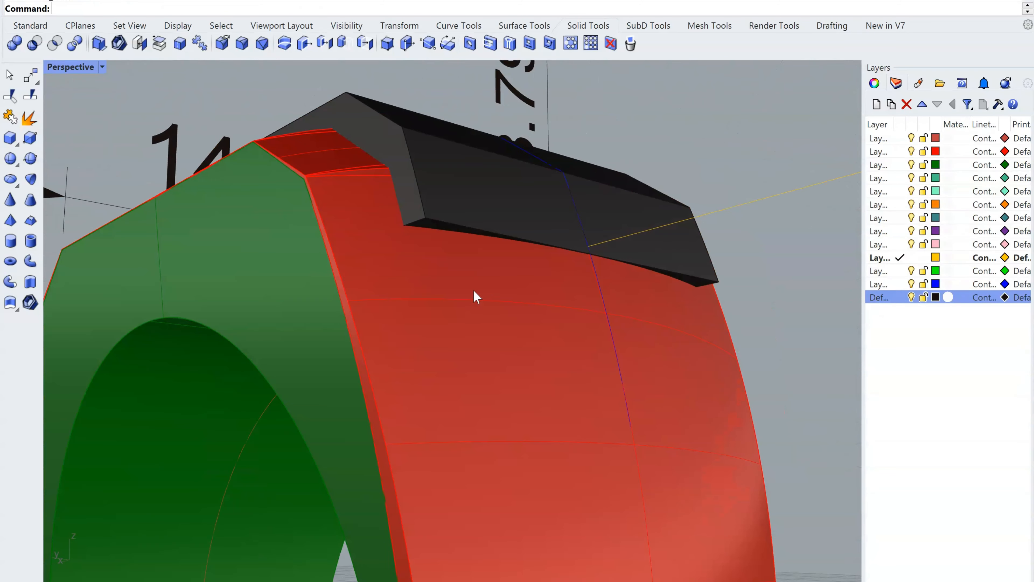
- Examine in the right and perspective views how the trimmed box piece sits over the ring's top and shoulders
{"action": "left_click", "coordinate": [478, 301]}
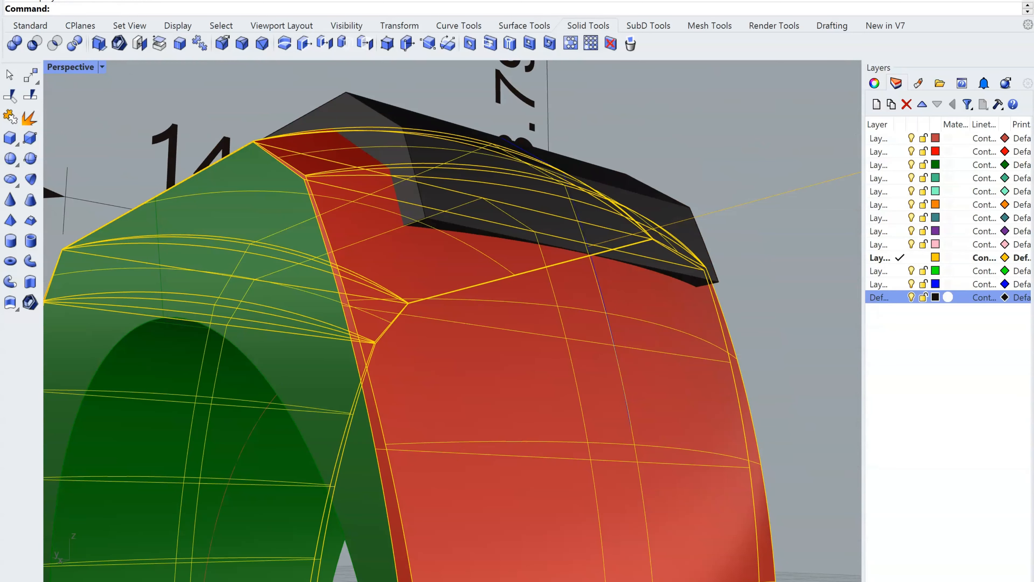
{"action": "key", "text": "ctrl+F3"}
{"action": "scroll", "coordinate": [477, 229], "scroll_direction": "down", "scroll_amount": 8}
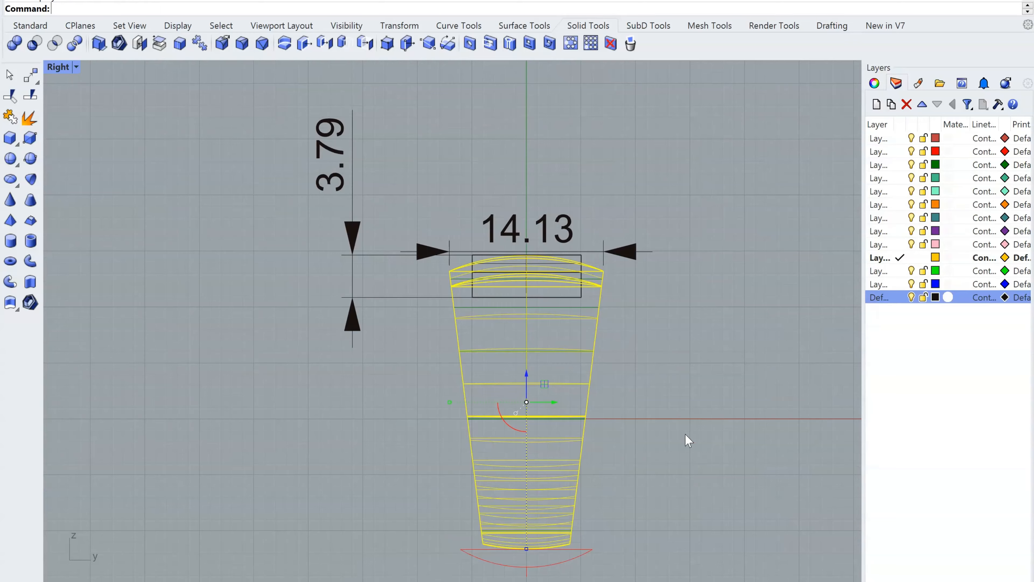
{"action": "right_click_drag", "start_coordinate": [687, 410], "coordinate": [670, 336]}
{"action": "scroll", "coordinate": [617, 368], "scroll_direction": "down", "scroll_amount": 4}
{"action": "scroll", "coordinate": [604, 362], "scroll_direction": "up", "scroll_amount": 4}
{"action": "right_click_drag", "start_coordinate": [609, 382], "coordinate": [554, 359]}
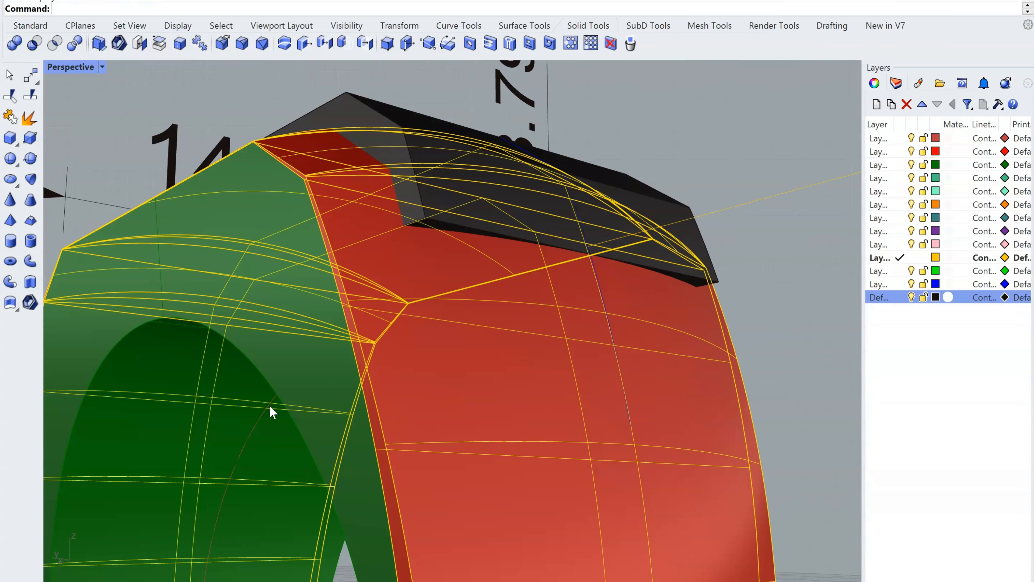
{"action": "right_click_drag", "start_coordinate": [272, 411], "coordinate": [665, 238]}
{"action": "scroll", "coordinate": [697, 258], "scroll_direction": "up", "scroll_amount": 3}
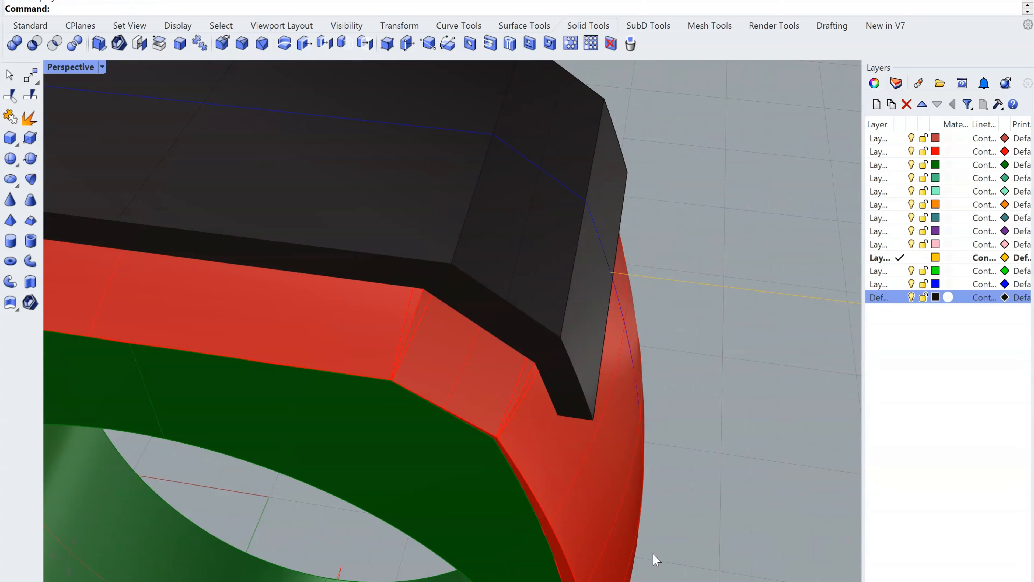
{"action": "right_click_drag", "start_coordinate": [654, 554], "coordinate": [684, 330]}
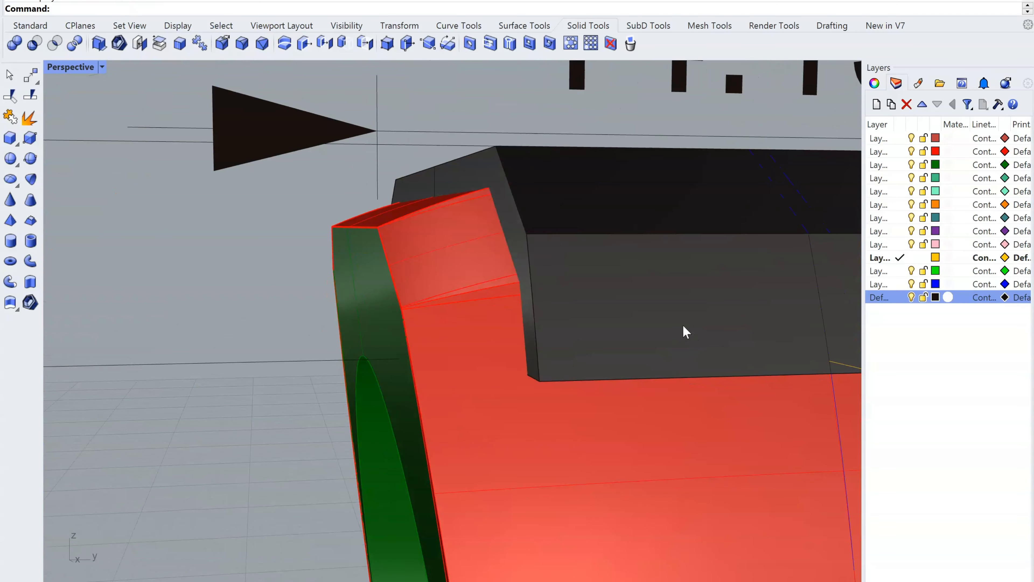
{"action": "right_click_drag", "start_coordinate": [624, 365], "coordinate": [689, 361]}
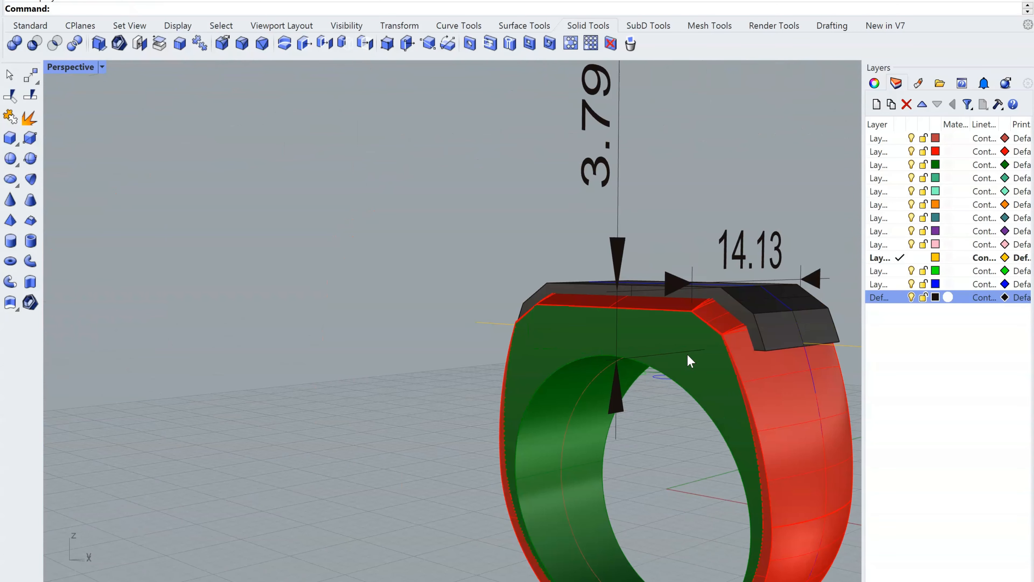
{"action": "left_click", "coordinate": [775, 332]}
{"action": "right_click_drag", "start_coordinate": [775, 331], "coordinate": [708, 370]}
{"action": "scroll", "coordinate": [767, 349], "scroll_direction": "up", "scroll_amount": 3}
{"action": "right_click", "coordinate": [708, 370]}
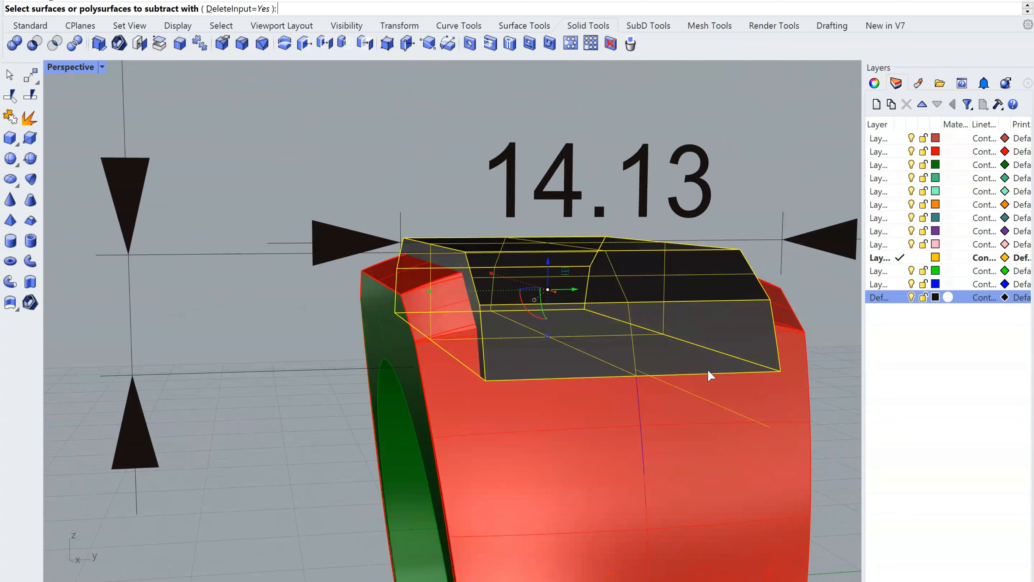
{"action": "key", "text": "Escape"}
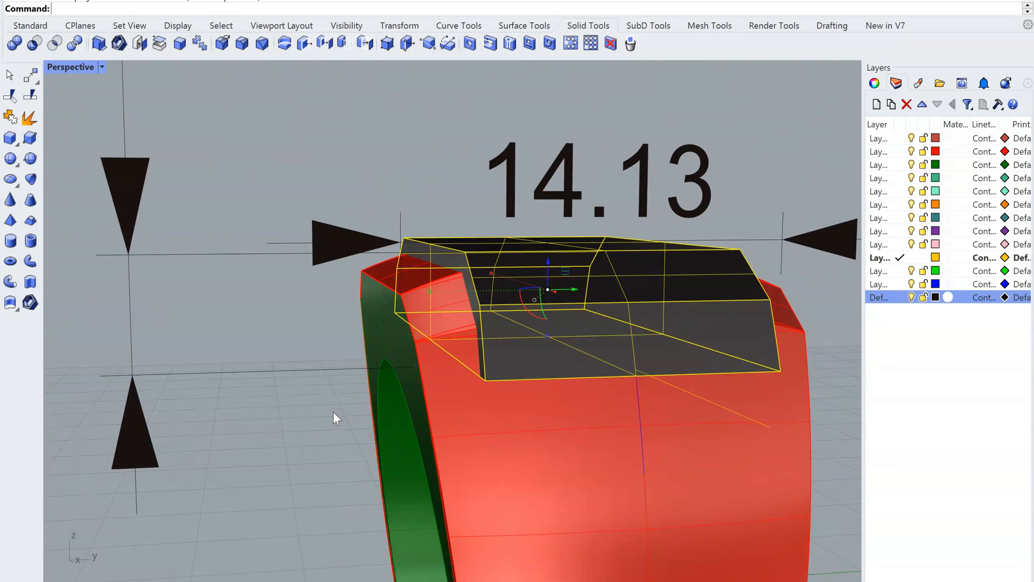
{"action": "left_click", "coordinate": [327, 413]}
- Boolean subtract the trimmed box piece from the ring to cut a recess across its top
{"action": "right_click", "coordinate": [326, 413]}
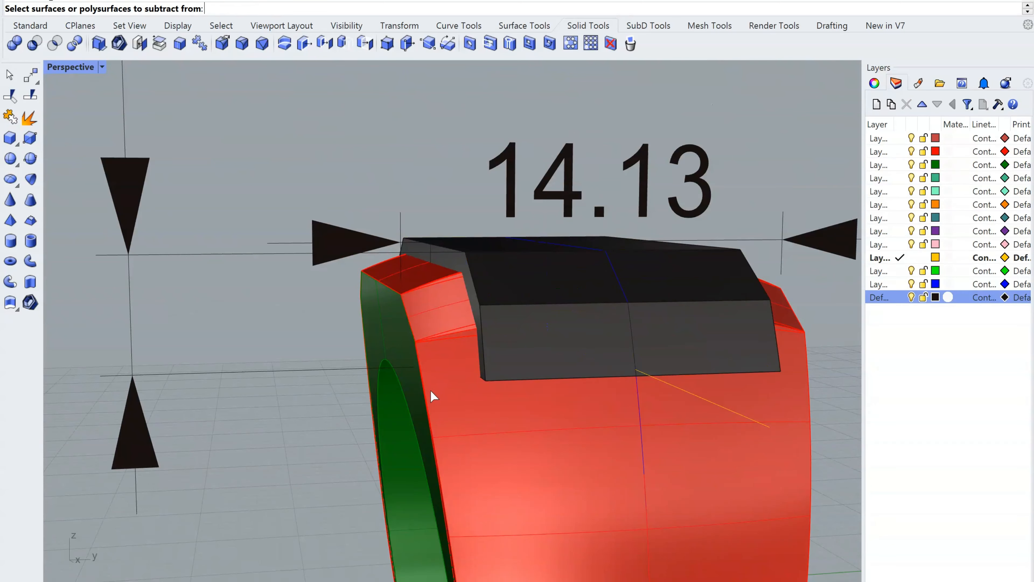
{"action": "left_click", "coordinate": [417, 386]}
{"action": "right_click", "coordinate": [436, 357]}
{"action": "left_click", "coordinate": [522, 352]}
{"action": "right_click", "coordinate": [537, 347]}
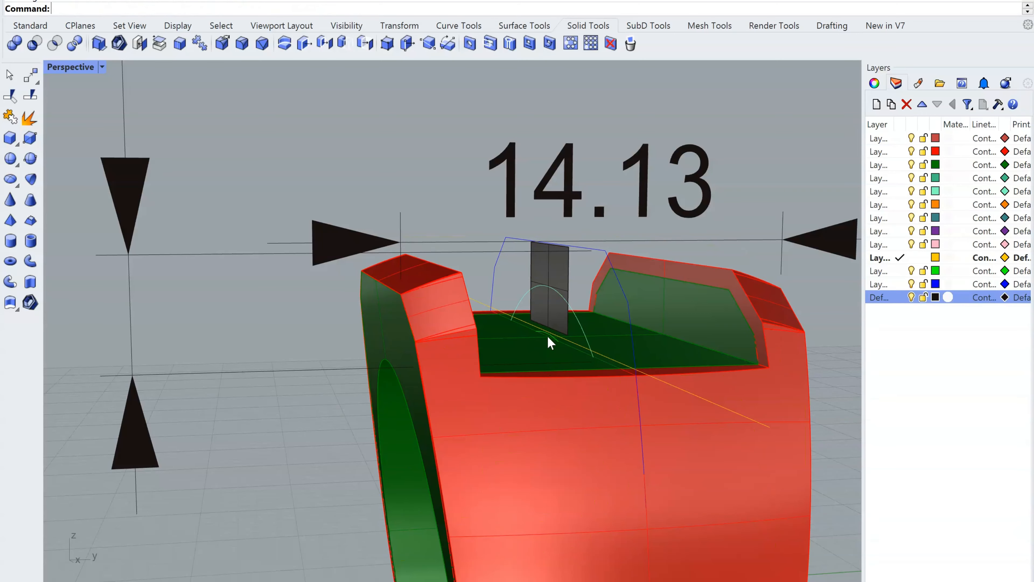
- Delete the leftover dark sliver standing in the middle of the recess
{"action": "right_click_drag", "start_coordinate": [550, 344], "coordinate": [670, 308]}
{"action": "scroll", "coordinate": [676, 308], "scroll_direction": "up", "scroll_amount": 7}
{"action": "left_click", "coordinate": [685, 309]}
{"action": "key", "text": "Delete"}
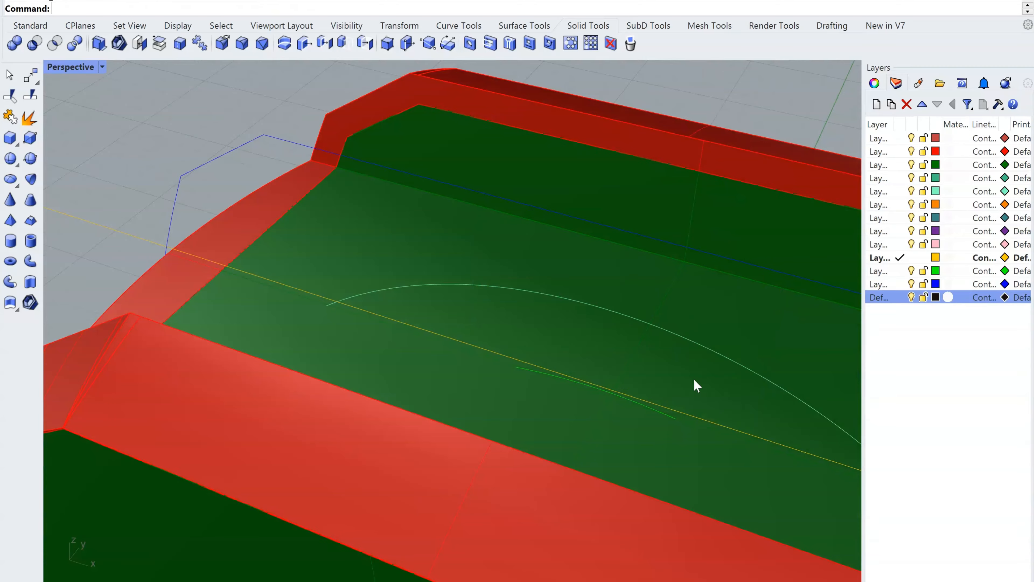
- Delete the 14.13 width dimension and the 3.79 height dimension
{"action": "right_click_drag", "start_coordinate": [694, 379], "coordinate": [468, 346]}
{"action": "scroll", "coordinate": [488, 298], "scroll_direction": "down", "scroll_amount": 8}
{"action": "scroll", "coordinate": [474, 323], "scroll_direction": "down", "scroll_amount": 13}
{"action": "scroll", "coordinate": [415, 245], "scroll_direction": "up", "scroll_amount": 8}
{"action": "left_click", "coordinate": [412, 239]}
{"action": "scroll", "coordinate": [413, 240], "scroll_direction": "down", "scroll_amount": 5}
{"action": "key", "text": "Delete"}
{"action": "right_click_drag", "start_coordinate": [589, 275], "coordinate": [294, 181]}
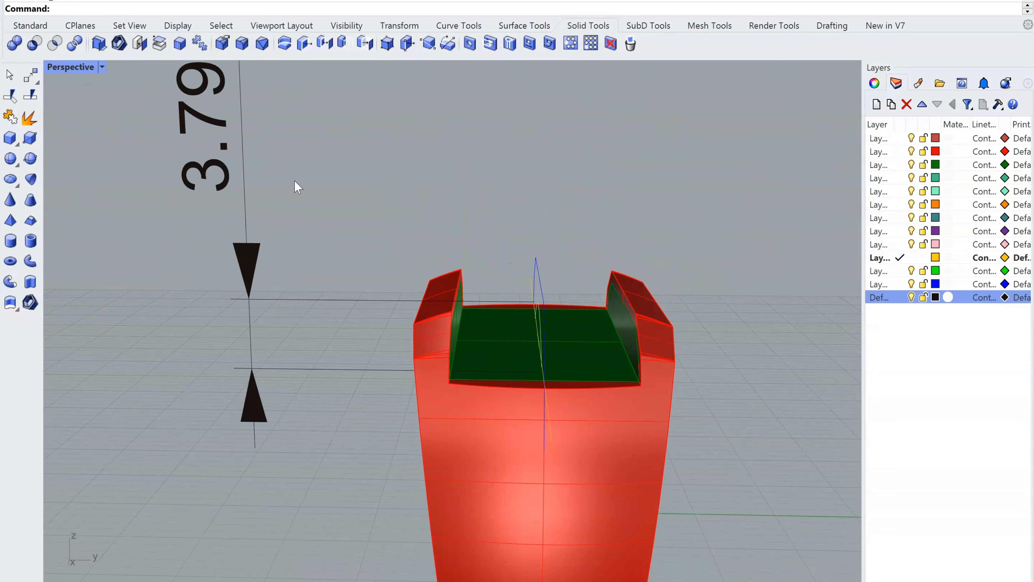
{"action": "left_click", "coordinate": [212, 117]}
{"action": "key", "text": "Delete"}
- Examine the recess and its remaining side walls from all around in perspective and in the right view
{"action": "right_click_drag", "start_coordinate": [212, 117], "coordinate": [632, 366]}
{"action": "scroll", "coordinate": [623, 346], "scroll_direction": "down", "scroll_amount": 9}
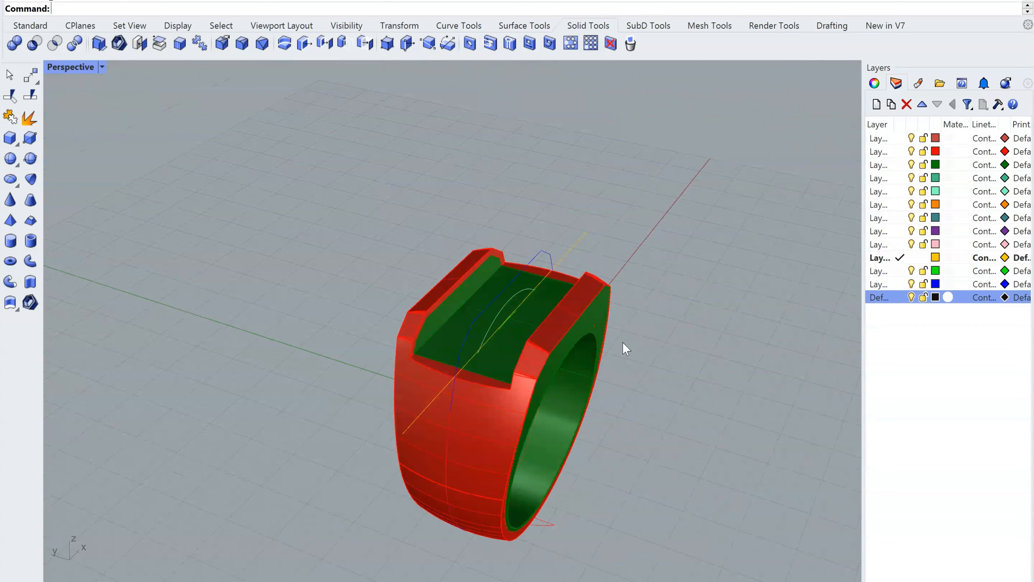
{"action": "scroll", "coordinate": [448, 372], "scroll_direction": "up", "scroll_amount": 4}
{"action": "right_click_drag", "start_coordinate": [448, 371], "coordinate": [612, 362]}
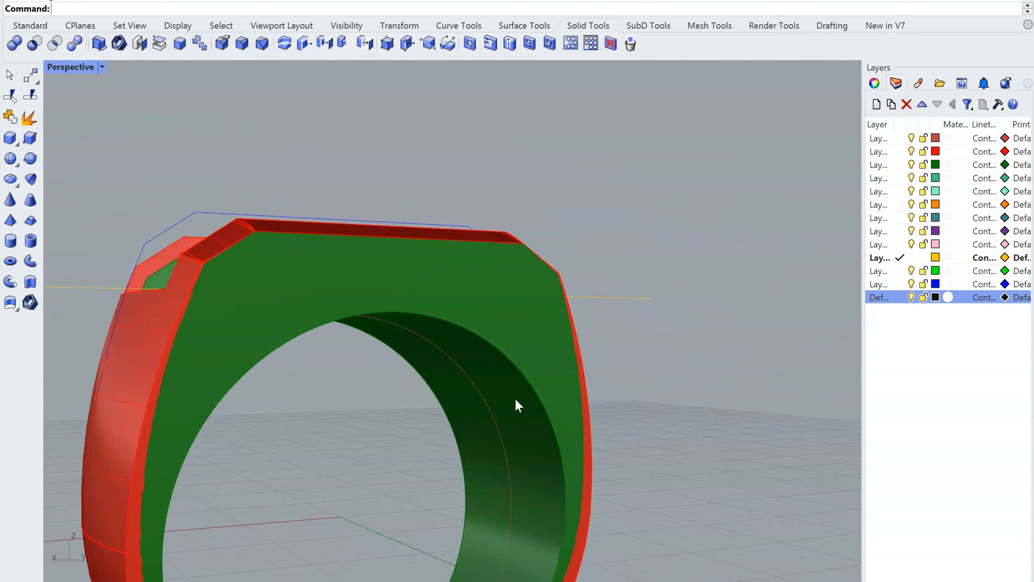
{"action": "right_click_drag", "start_coordinate": [517, 406], "coordinate": [381, 358]}
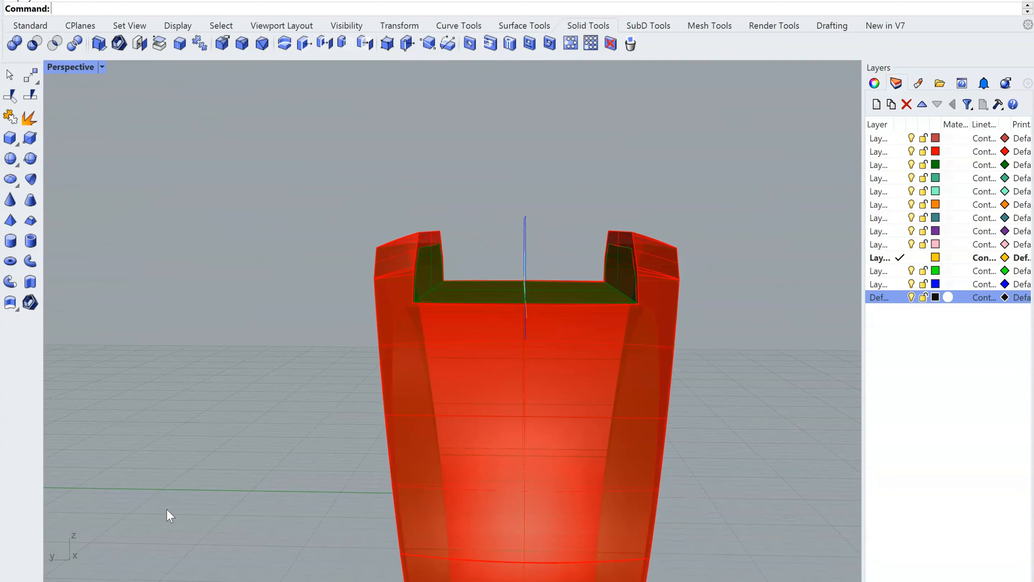
{"action": "left_click", "coordinate": [148, 581]}
{"action": "scroll", "coordinate": [482, 186], "scroll_direction": "up", "scroll_amount": 10}
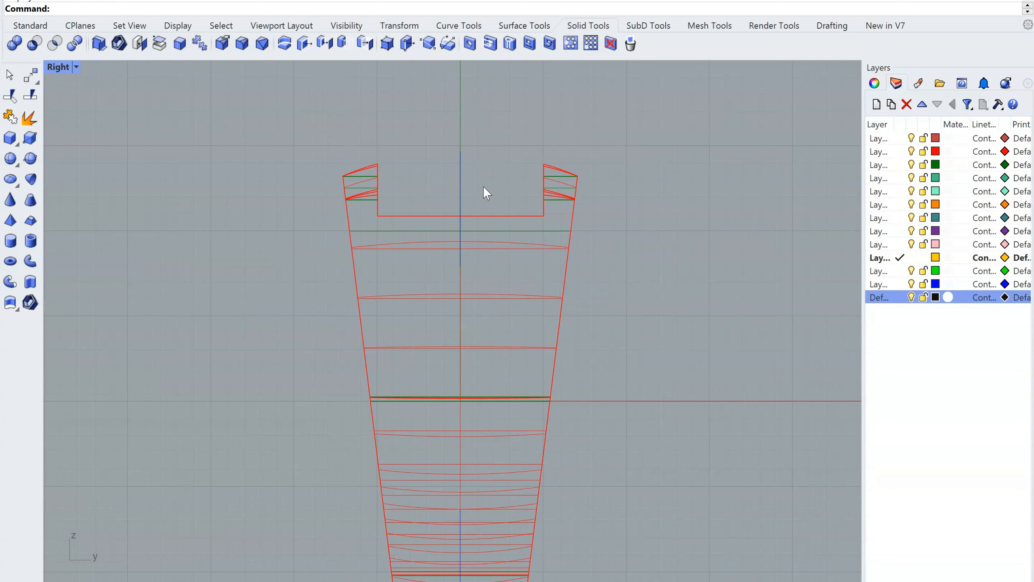
{"action": "right_click_drag", "start_coordinate": [487, 185], "coordinate": [528, 235]}
{"action": "scroll", "coordinate": [611, 229], "scroll_direction": "up", "scroll_amount": 6}
{"action": "right_click_drag", "start_coordinate": [617, 235], "coordinate": [652, 261]}
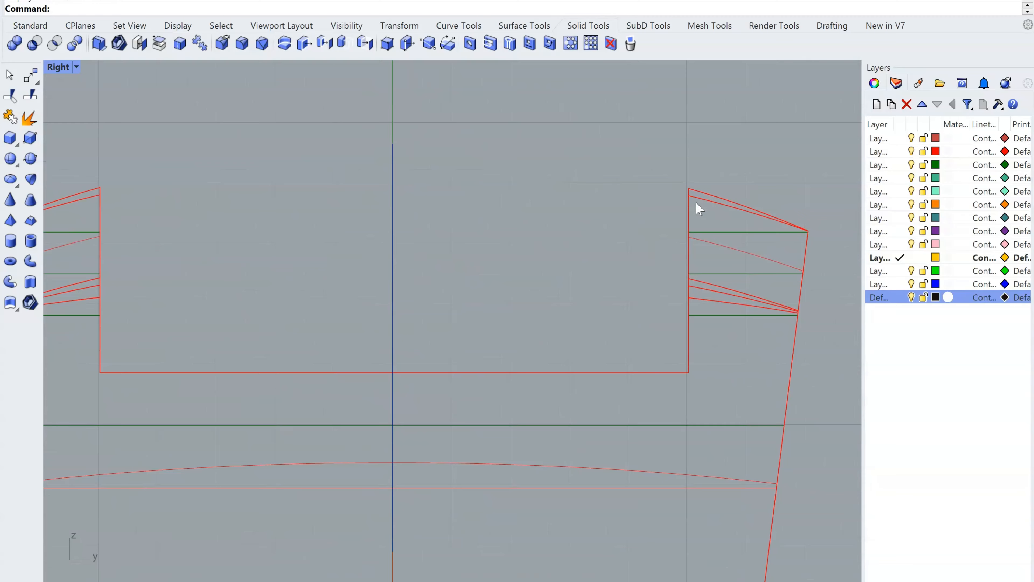
{"action": "right_click_drag", "start_coordinate": [429, 325], "coordinate": [504, 302]}
{"action": "key", "text": "ctrl+F4"}
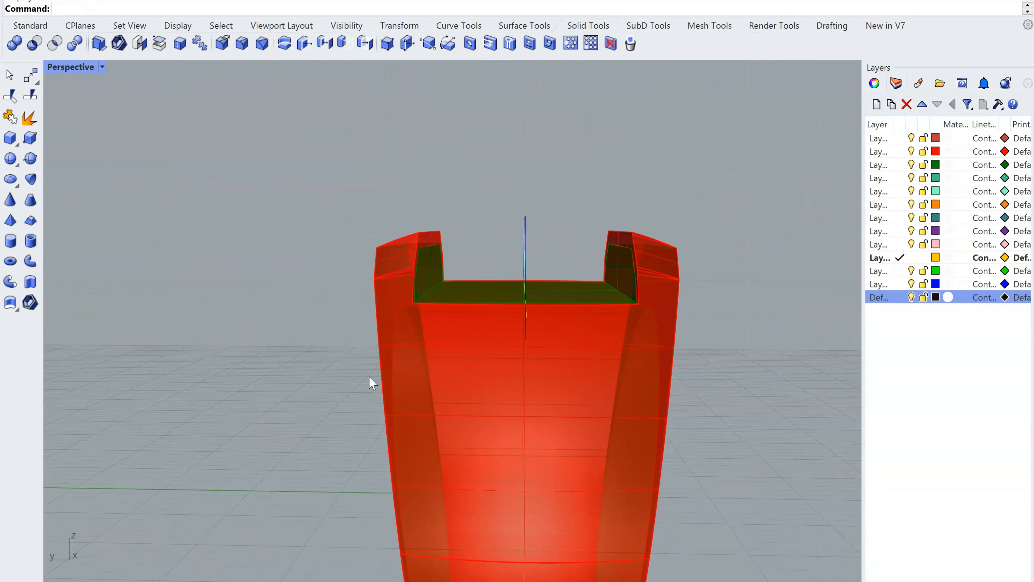
- In the front view, make a smaller scaled copy of the ring's outer profile curve inside the head, just above the finger hole
{"action": "right_click_drag", "start_coordinate": [370, 381], "coordinate": [575, 254]}
{"action": "left_click", "coordinate": [616, 190]}
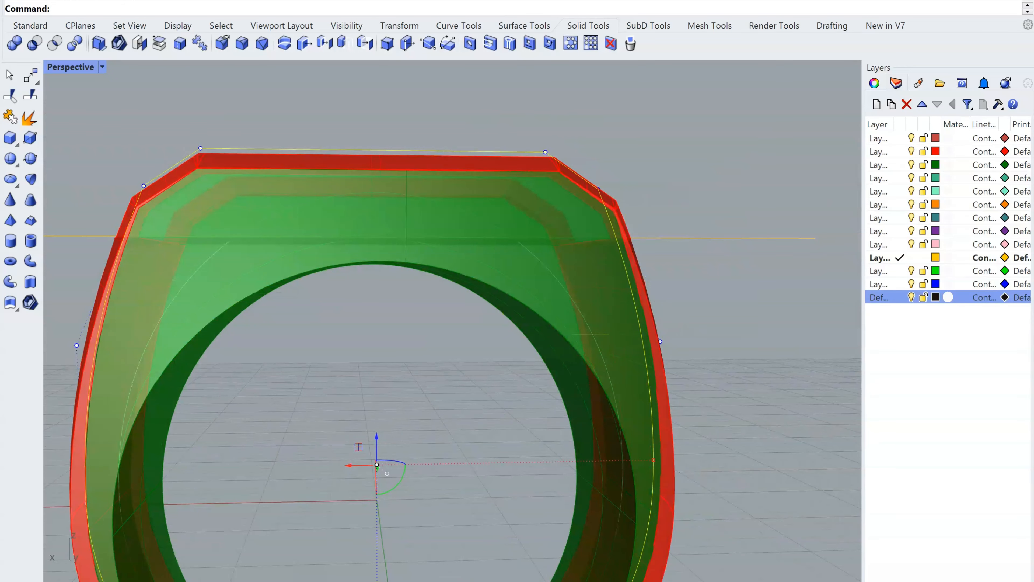
{"action": "key", "text": "ctrl+F2"}
{"action": "right_click_drag", "start_coordinate": [460, 328], "coordinate": [494, 289]}
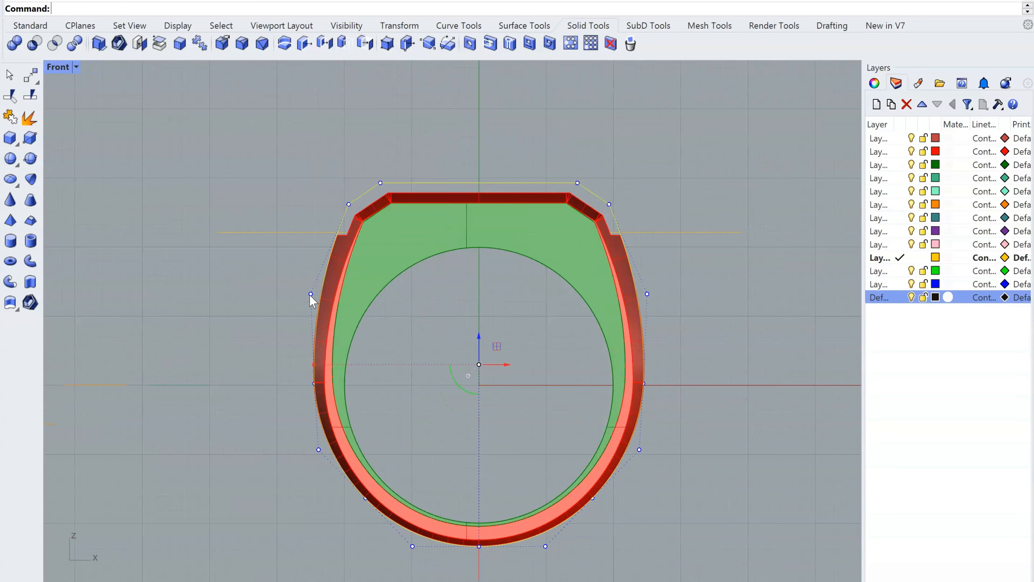
{"action": "left_click_drag", "start_coordinate": [315, 366], "coordinate": [352, 375]}
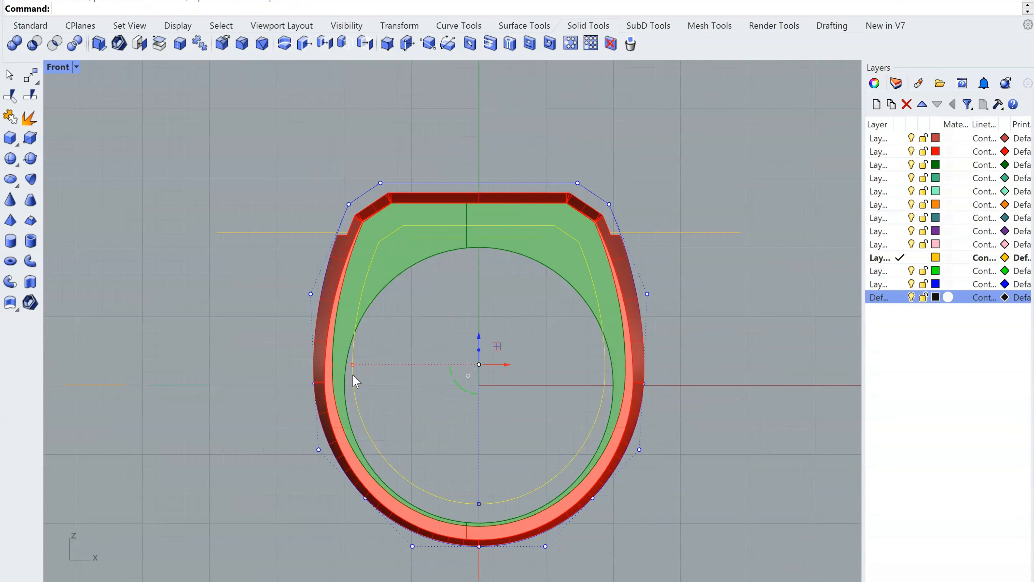
{"action": "scroll", "coordinate": [436, 321], "scroll_direction": "up", "scroll_amount": 3}
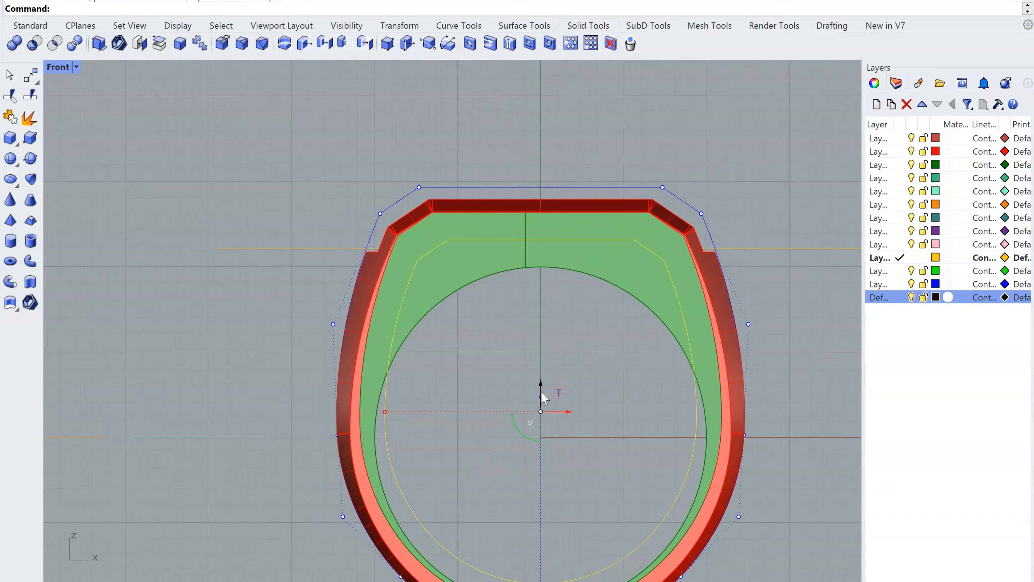
{"action": "right_click_drag", "start_coordinate": [524, 396], "coordinate": [524, 340]}
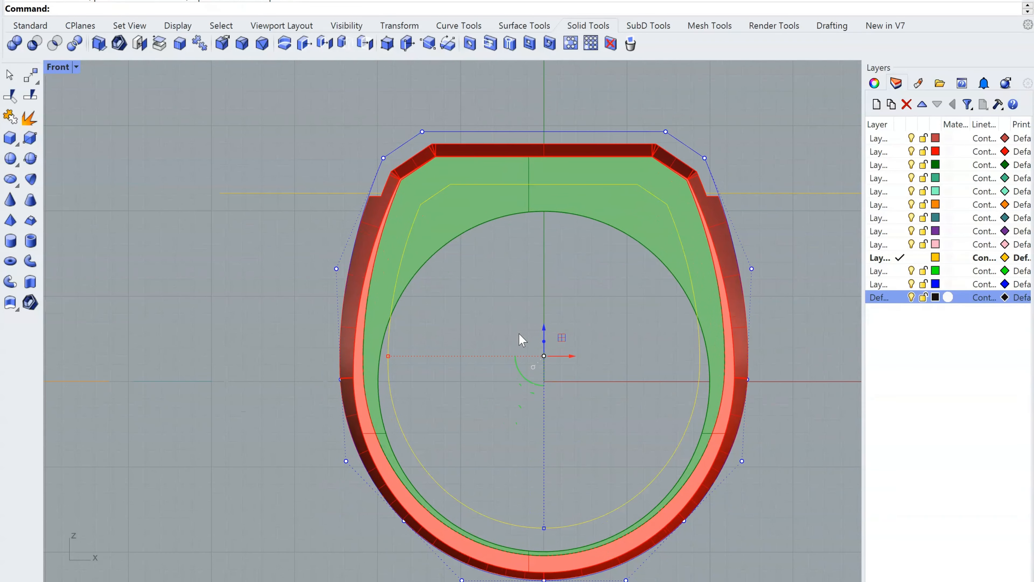
{"action": "left_click", "coordinate": [73, 581]}
{"action": "right_click_drag", "start_coordinate": [446, 438], "coordinate": [505, 397]}
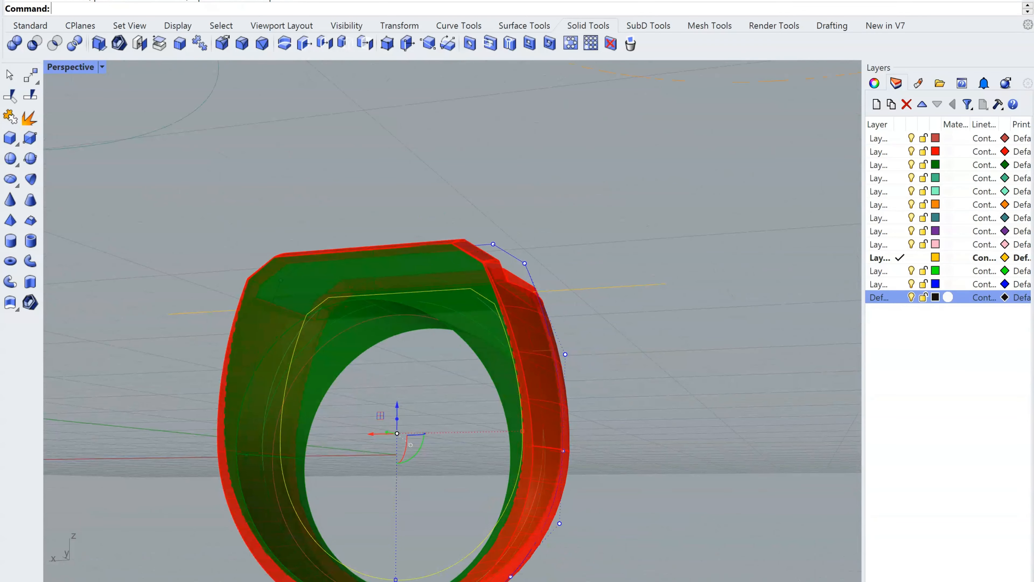
{"action": "left_click", "coordinate": [142, 581]}
{"action": "scroll", "coordinate": [549, 248], "scroll_direction": "up", "scroll_amount": 6}
{"action": "right_click_drag", "start_coordinate": [549, 249], "coordinate": [548, 277]}
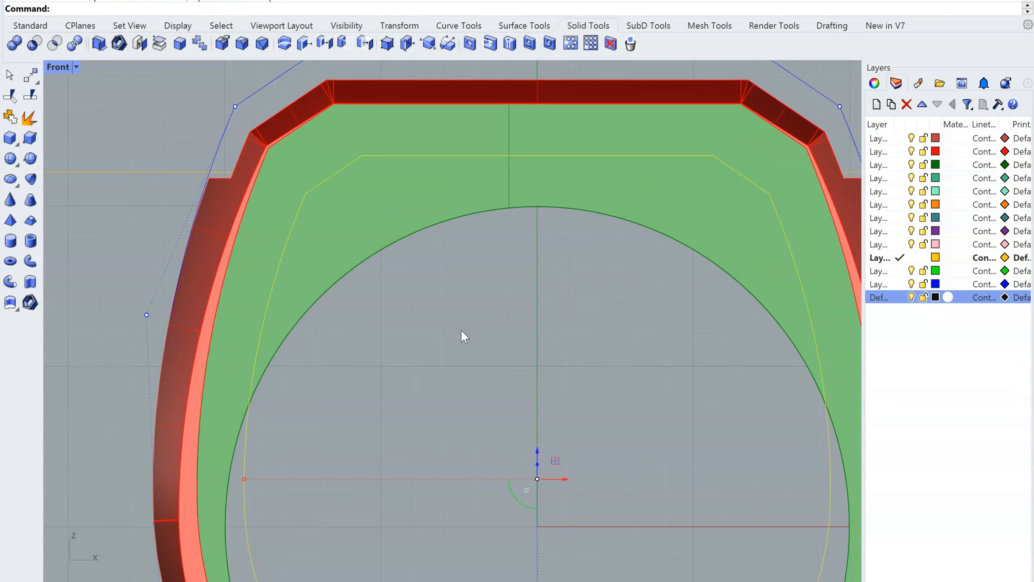
- Extrude the smaller profile curve to both sides as a capped solid on the orange layer, extending past both ring faces
{"action": "left_click", "coordinate": [67, 581]}
{"action": "right_click_drag", "start_coordinate": [265, 400], "coordinate": [343, 380]}
{"action": "left_click", "coordinate": [901, 205]}
{"action": "right_click_drag", "start_coordinate": [720, 251], "coordinate": [660, 261]}
{"action": "right_click", "coordinate": [735, 280]}
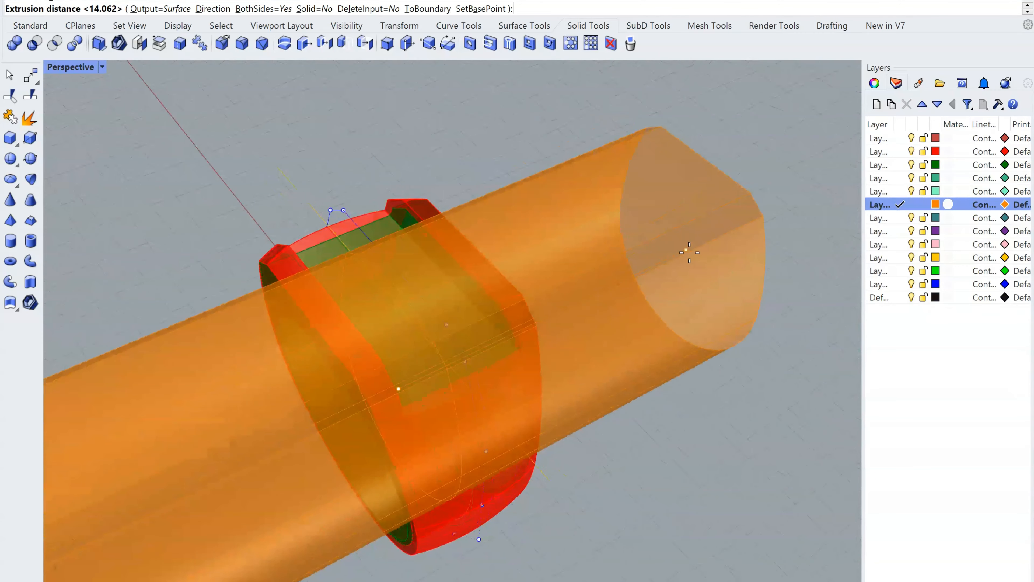
{"action": "left_click", "coordinate": [312, 10]}
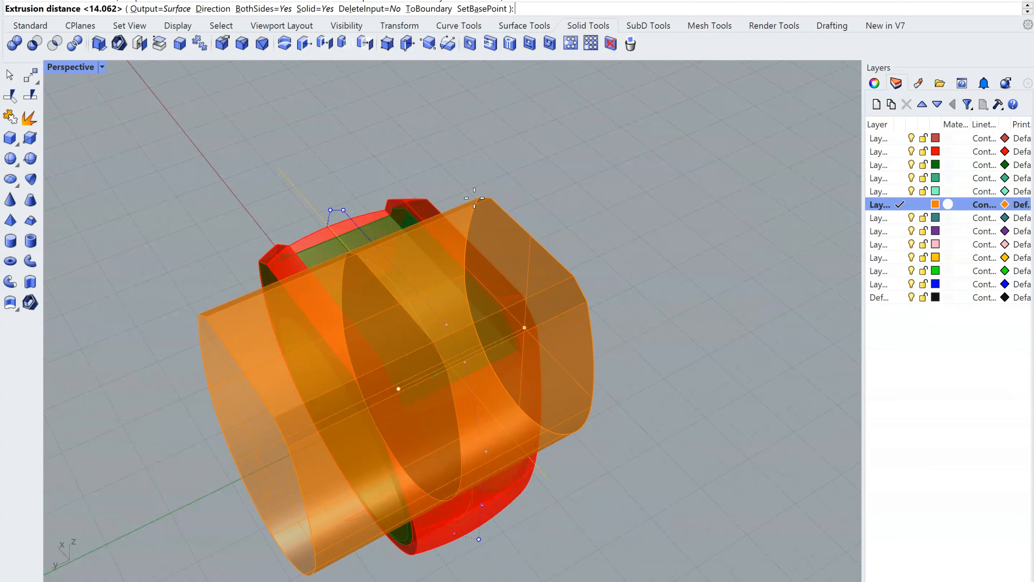
{"action": "left_click", "coordinate": [493, 196]}
{"action": "right_click_drag", "start_coordinate": [639, 256], "coordinate": [708, 231]}
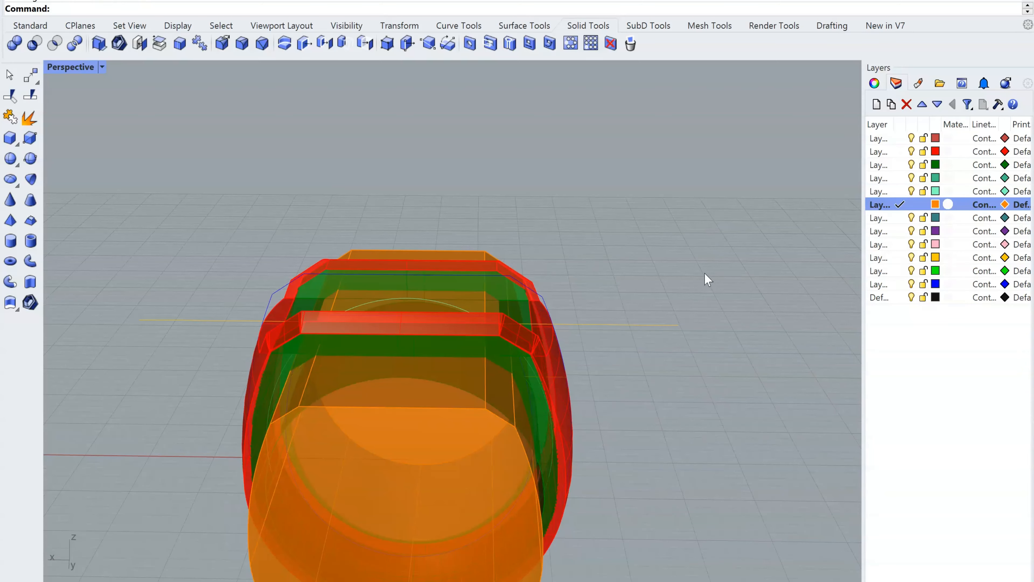
- Switch to shaded display and shorten the orange solid along the ring's width so it fits between the recess side walls
{"action": "key", "text": "ctrl+alt+s"}
{"action": "right_click_drag", "start_coordinate": [702, 274], "coordinate": [533, 345]}
{"action": "scroll", "coordinate": [533, 345], "scroll_direction": "up", "scroll_amount": 4}
{"action": "right_click_drag", "start_coordinate": [594, 338], "coordinate": [548, 285]}
{"action": "left_click", "coordinate": [547, 283]}
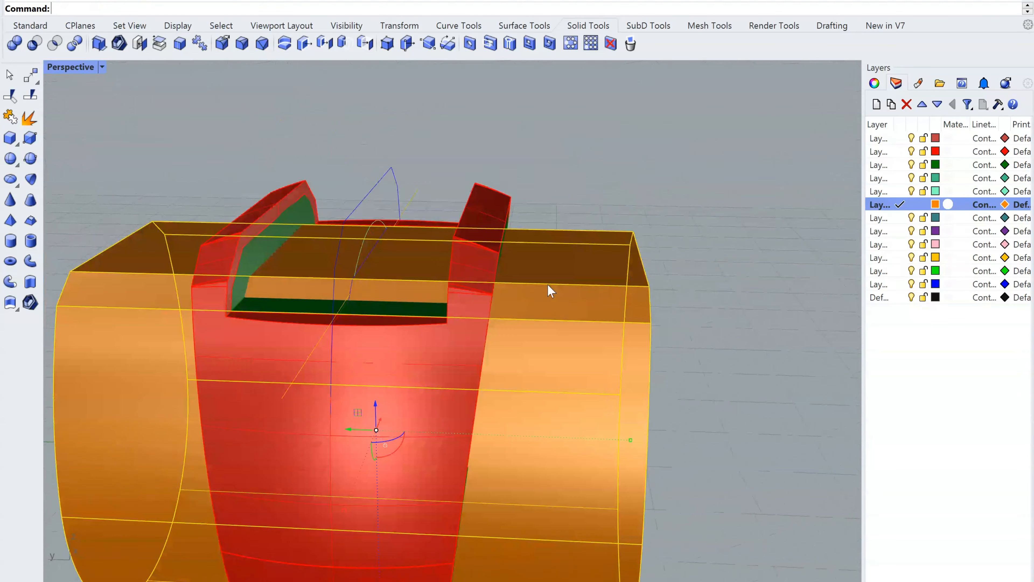
{"action": "scroll", "coordinate": [499, 306], "scroll_direction": "down", "scroll_amount": 4}
{"action": "left_click_drag", "start_coordinate": [581, 406], "coordinate": [446, 405]}
{"action": "right_click_drag", "start_coordinate": [405, 426], "coordinate": [436, 386]}
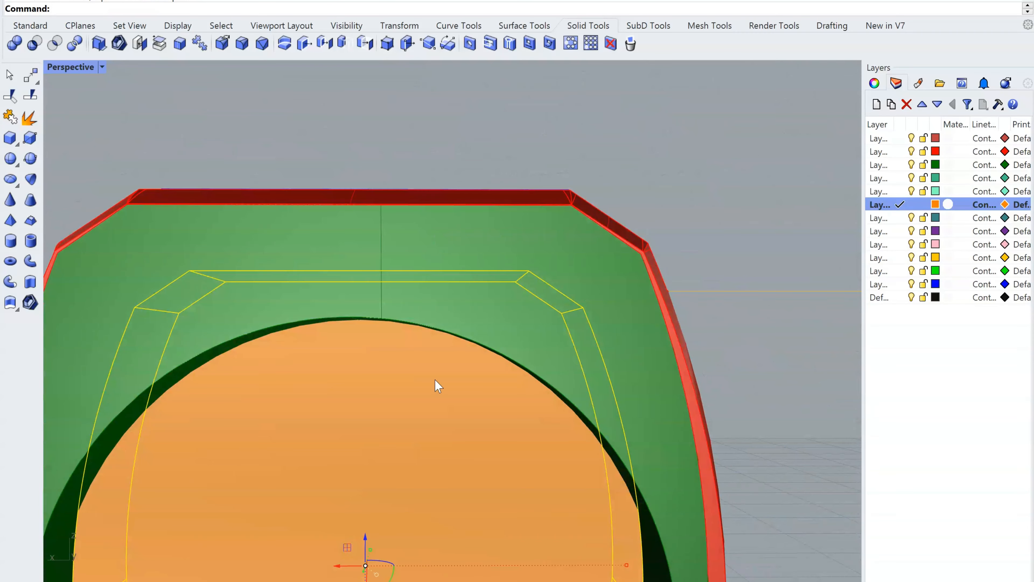
{"action": "left_click", "coordinate": [682, 150]}
- Adjust the orange solid's height so its top projects above the recess floor
{"action": "scroll", "coordinate": [682, 157], "scroll_direction": "down", "scroll_amount": 9}
{"action": "scroll", "coordinate": [562, 305], "scroll_direction": "up", "scroll_amount": 4}
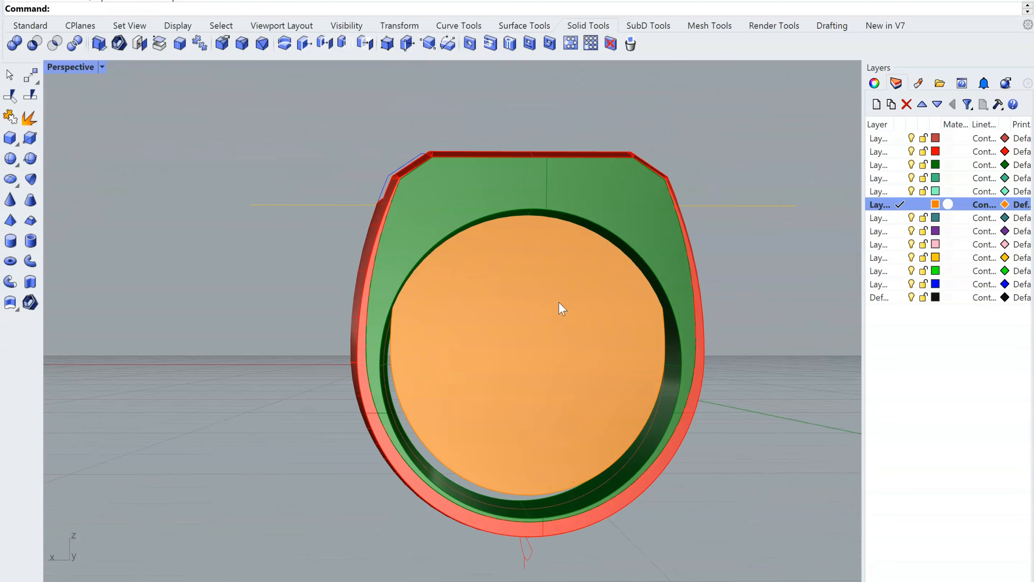
{"action": "right_click_drag", "start_coordinate": [541, 391], "coordinate": [525, 308]}
{"action": "left_click", "coordinate": [554, 348]}
{"action": "left_click_drag", "start_coordinate": [513, 311], "coordinate": [509, 286]}
{"action": "right_click_drag", "start_coordinate": [518, 271], "coordinate": [497, 277]}
{"action": "scroll", "coordinate": [457, 337], "scroll_direction": "up", "scroll_amount": 5}
{"action": "left_click_drag", "start_coordinate": [417, 445], "coordinate": [424, 465]}
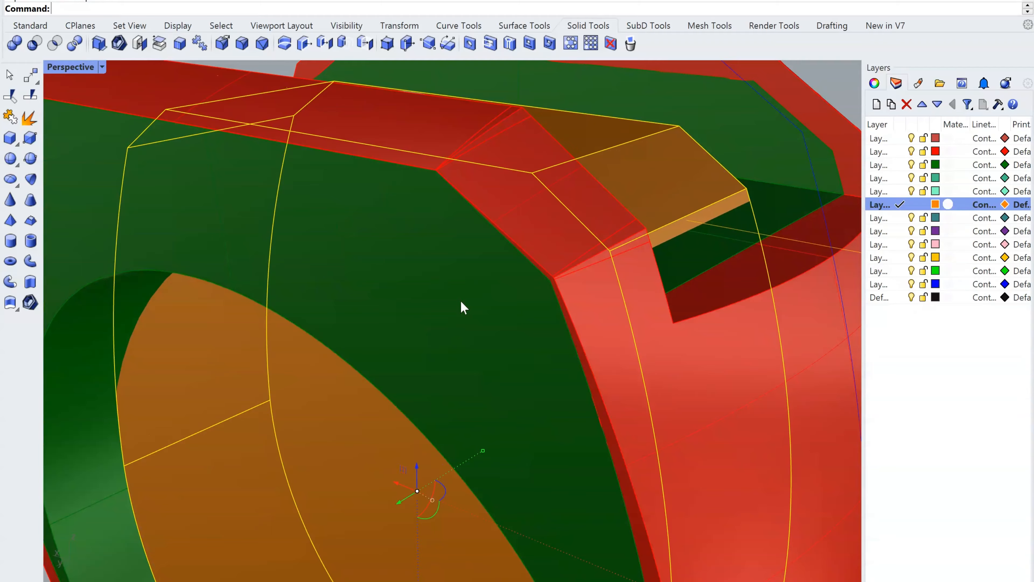
{"action": "right_click_drag", "start_coordinate": [461, 307], "coordinate": [384, 210]}
{"action": "right_click_drag", "start_coordinate": [376, 280], "coordinate": [558, 294]}
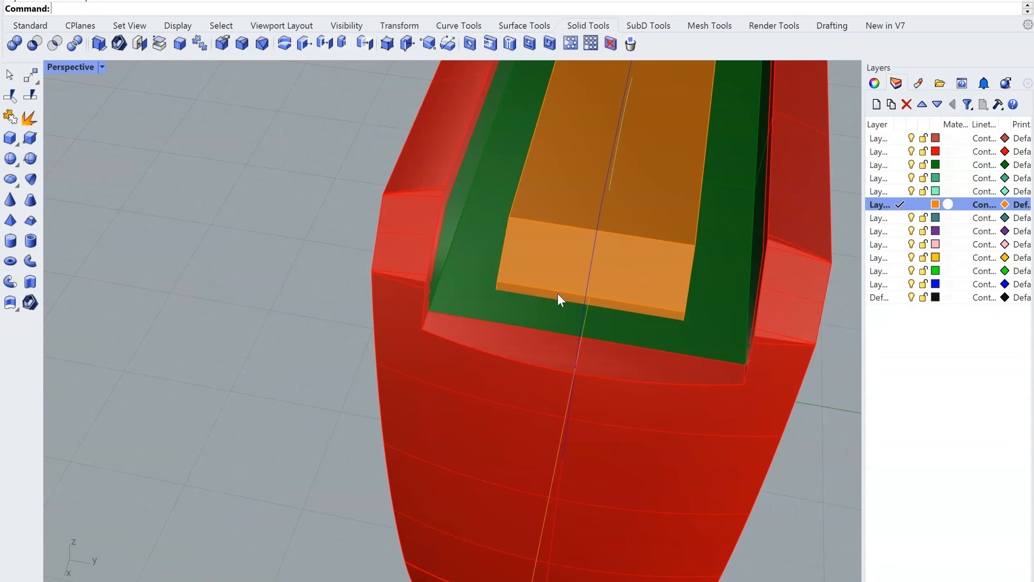
{"action": "right_click_drag", "start_coordinate": [589, 306], "coordinate": [660, 302]}
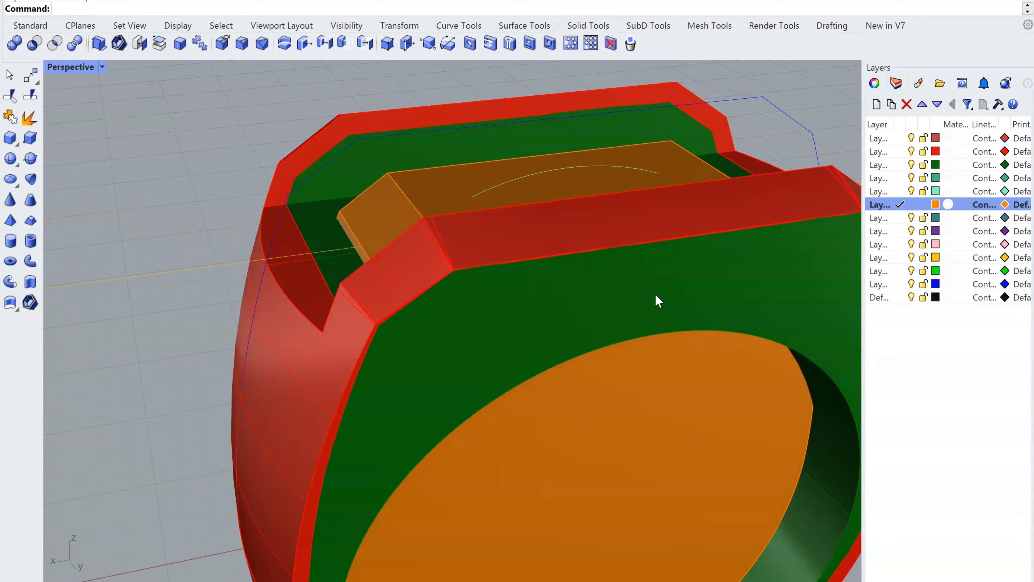
- Boolean subtract the orange solid from the ring to cut an opening through the recess floor into the finger hole
{"action": "right_click", "coordinate": [656, 294]}
{"action": "left_click", "coordinate": [656, 294]}
{"action": "left_click", "coordinate": [410, 256]}
{"action": "right_click", "coordinate": [476, 258]}
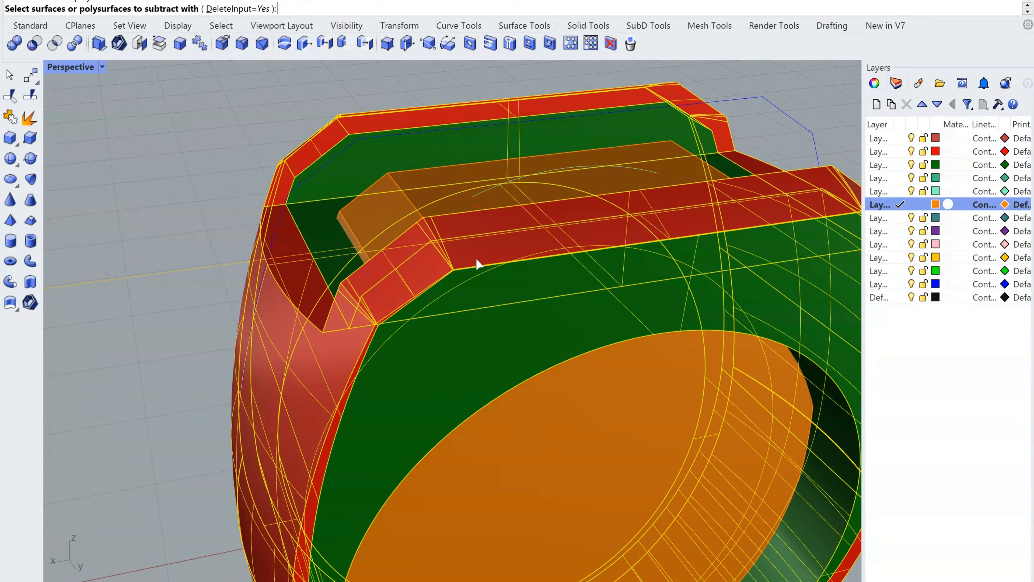
{"action": "left_click", "coordinate": [603, 387]}
{"action": "right_click", "coordinate": [603, 387]}
{"action": "right_click_drag", "start_coordinate": [603, 387], "coordinate": [566, 411]}
- Delete the horizontal construction line crossing the ring's head
{"action": "left_click", "coordinate": [275, 177]}
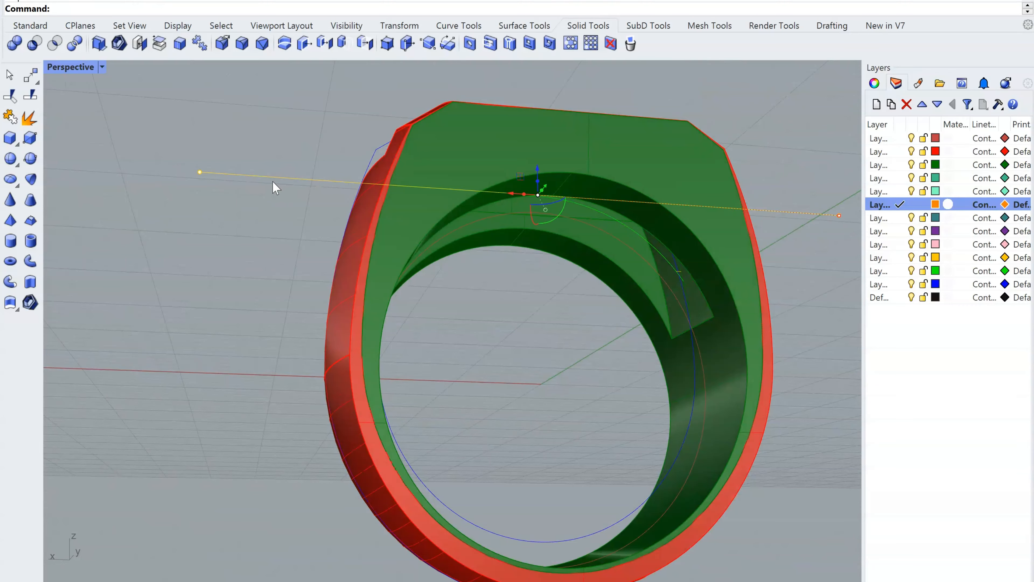
{"action": "key", "text": "Delete"}
{"action": "right_click_drag", "start_coordinate": [347, 163], "coordinate": [379, 245]}
- Examine the opening in the recess floor and the outer profile curve above it from several sides
{"action": "scroll", "coordinate": [424, 244], "scroll_direction": "up", "scroll_amount": 5}
{"action": "right_click_drag", "start_coordinate": [586, 279], "coordinate": [453, 420]}
{"action": "left_click", "coordinate": [460, 428]}
{"action": "left_click", "coordinate": [582, 480]}
{"action": "scroll", "coordinate": [488, 451], "scroll_direction": "down", "scroll_amount": 10}
{"action": "scroll", "coordinate": [488, 452], "scroll_direction": "up", "scroll_amount": 6}
{"action": "right_click_drag", "start_coordinate": [489, 451], "coordinate": [450, 225]}
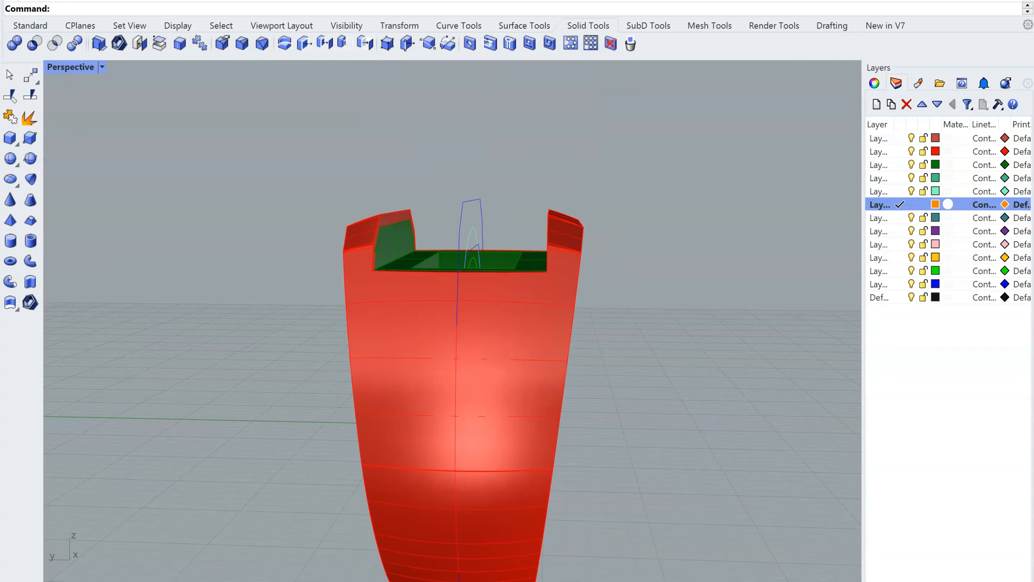
{"action": "right_click_drag", "start_coordinate": [413, 376], "coordinate": [509, 394]}
{"action": "right_click_drag", "start_coordinate": [648, 261], "coordinate": [498, 204]}
{"action": "scroll", "coordinate": [496, 202], "scroll_direction": "up", "scroll_amount": 5}
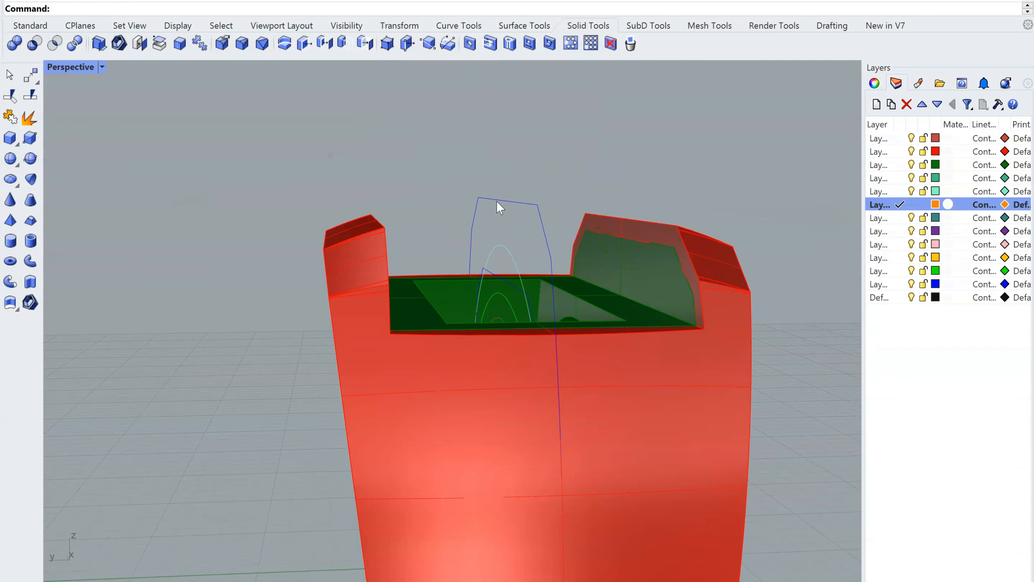
{"action": "left_click", "coordinate": [495, 202]}
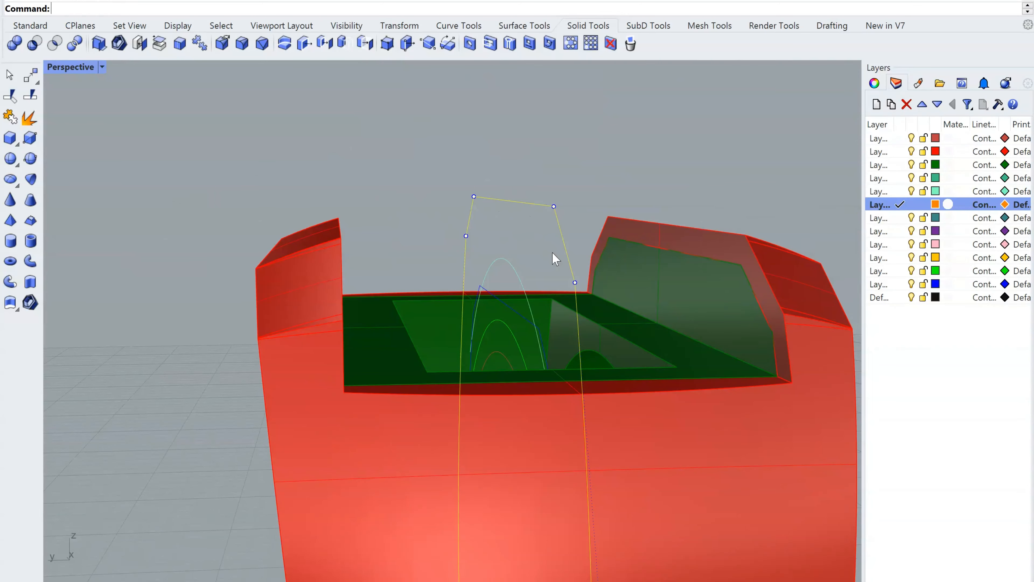
{"action": "right_click_drag", "start_coordinate": [554, 254], "coordinate": [549, 171]}
{"action": "key", "text": "Escape"}
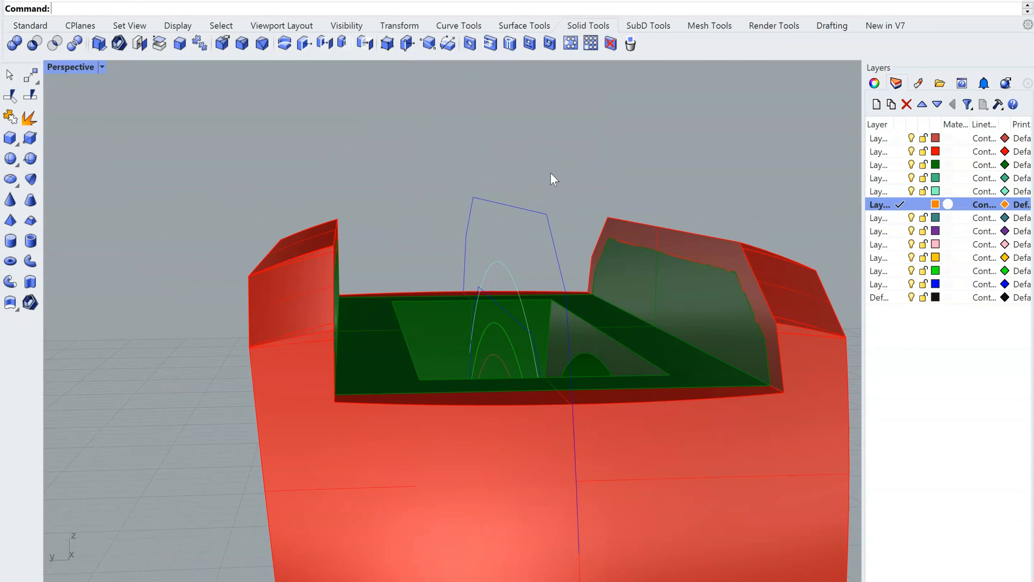
- Draw a line across the recess between the midpoints of the two side walls' top edges
{"action": "right_click", "coordinate": [536, 175]}
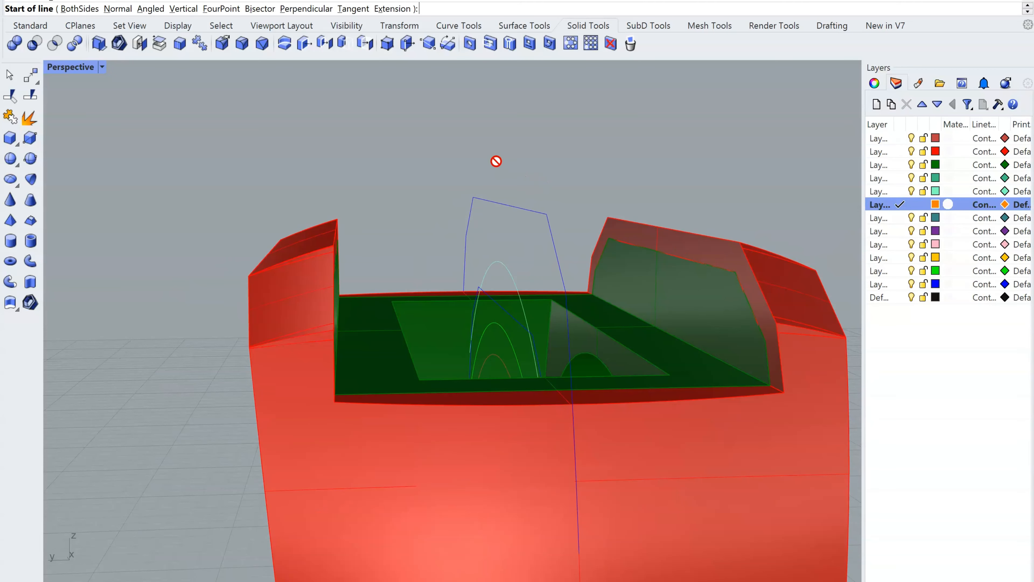
{"action": "left_click", "coordinate": [660, 227]}
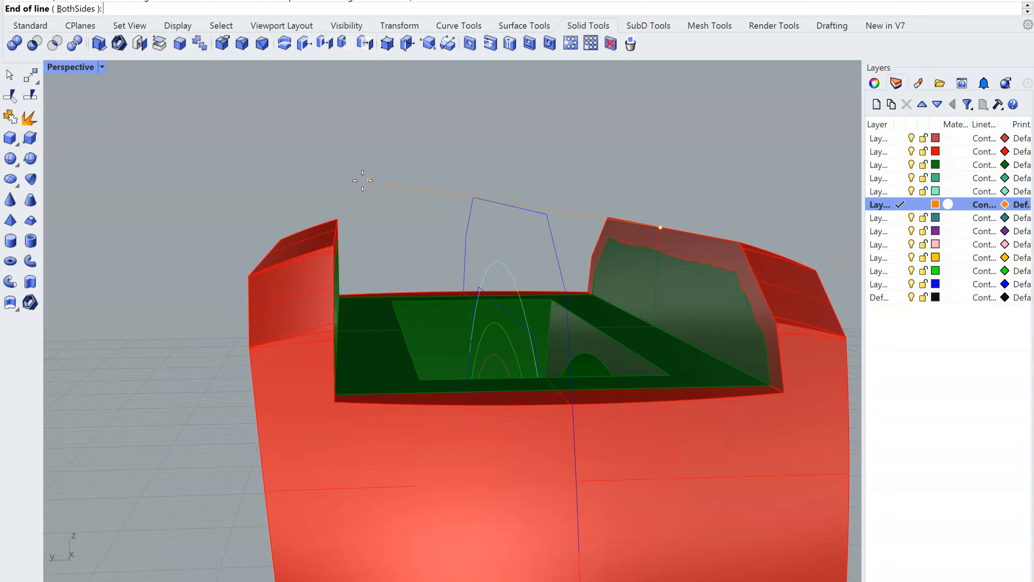
{"action": "right_click_drag", "start_coordinate": [659, 227], "coordinate": [356, 200]}
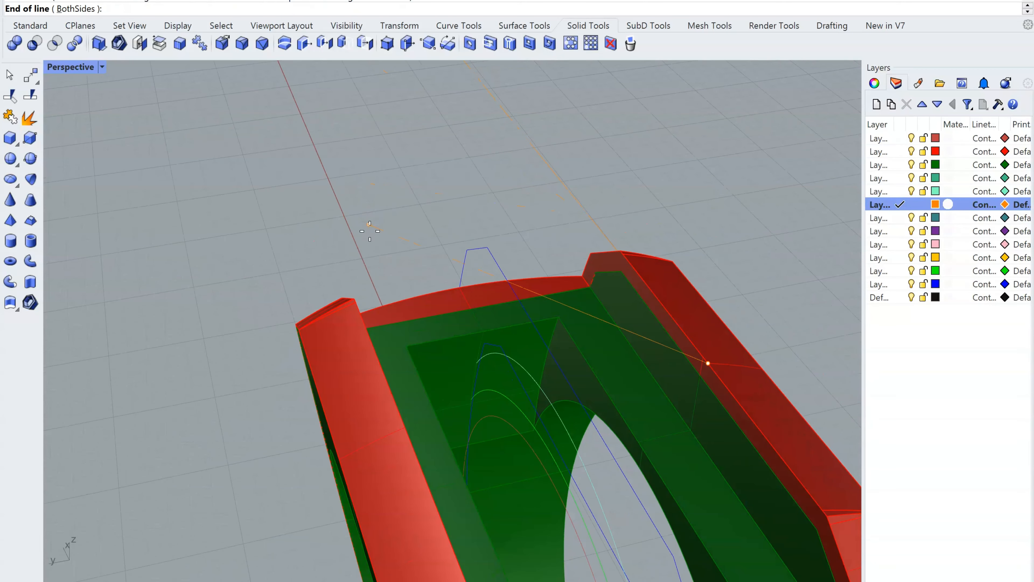
{"action": "left_click", "coordinate": [401, 429]}
{"action": "right_click_drag", "start_coordinate": [402, 429], "coordinate": [687, 317]}
{"action": "scroll", "coordinate": [688, 318], "scroll_direction": "up", "scroll_amount": 5}
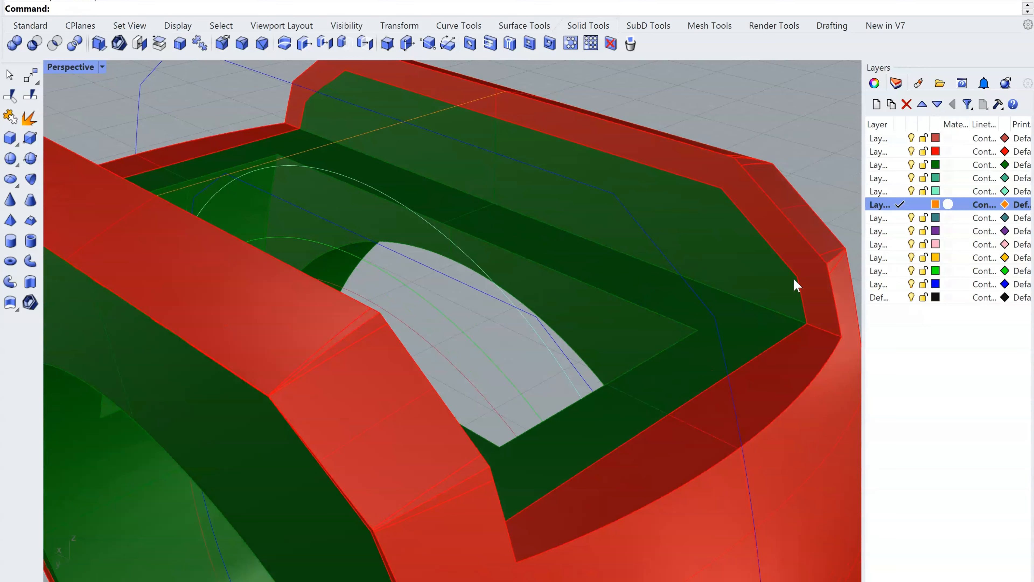
- Make the light aqua layer current
{"action": "left_click", "coordinate": [902, 191]}
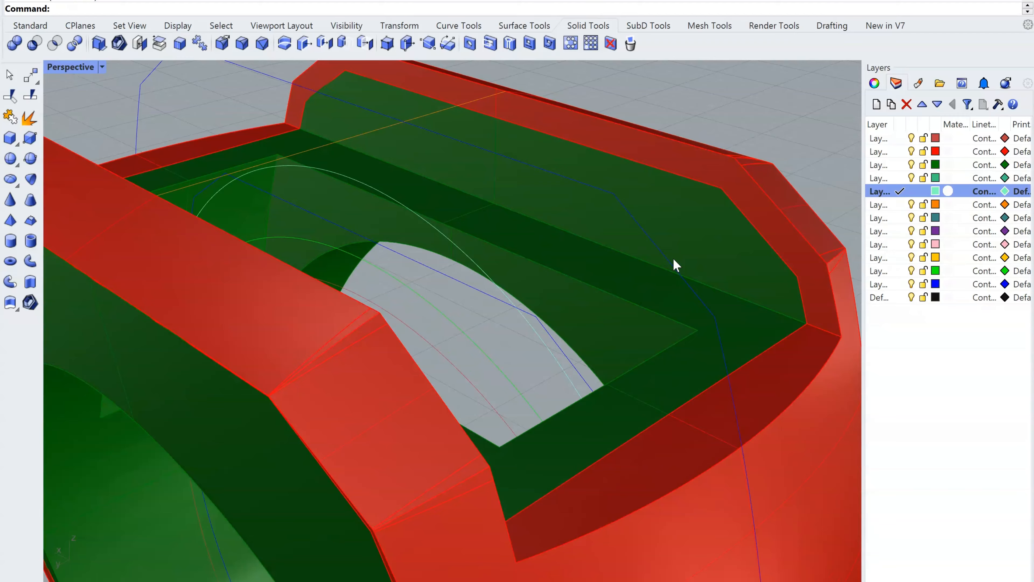
{"action": "right_click_drag", "start_coordinate": [674, 258], "coordinate": [630, 266]}
{"action": "scroll", "coordinate": [535, 169], "scroll_direction": "down", "scroll_amount": 10}
- Examine the hollowed ring head, its side walls and the recess opening from all around
{"action": "scroll", "coordinate": [537, 263], "scroll_direction": "up", "scroll_amount": 6}
{"action": "scroll", "coordinate": [584, 328], "scroll_direction": "down", "scroll_amount": 6}
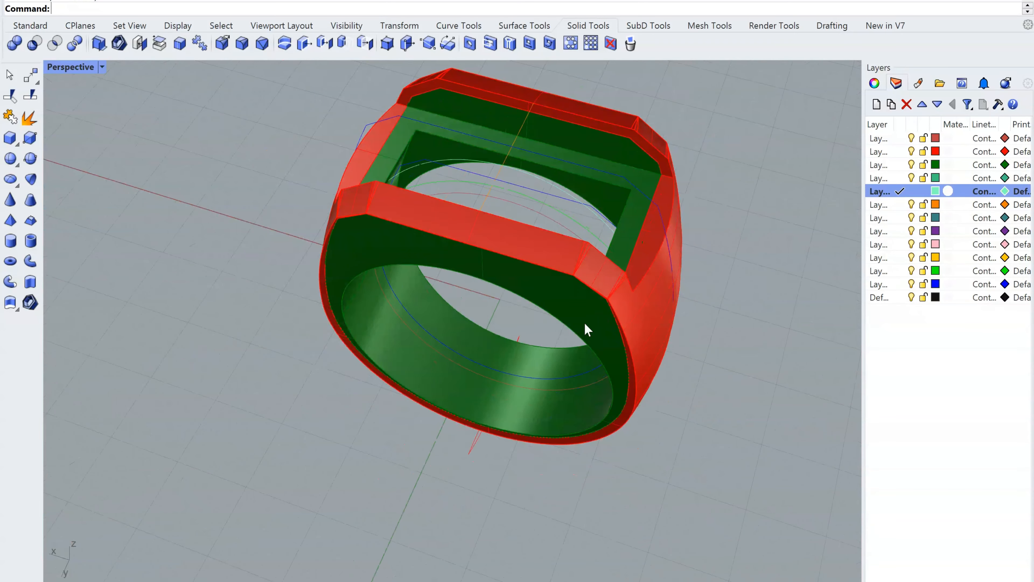
{"action": "scroll", "coordinate": [569, 294], "scroll_direction": "up", "scroll_amount": 3}
{"action": "right_click_drag", "start_coordinate": [615, 363], "coordinate": [619, 328]}
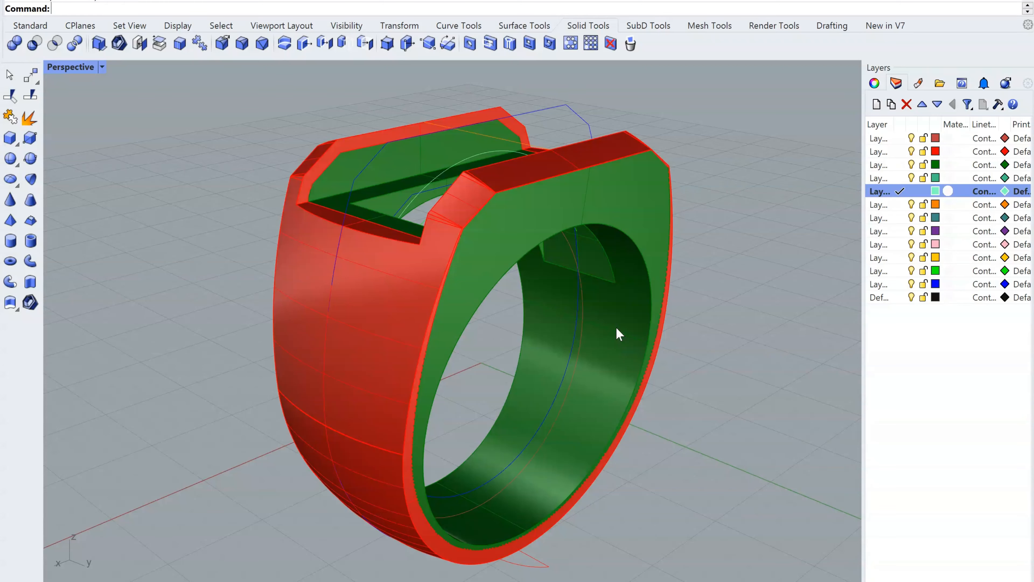
{"action": "right_click_drag", "start_coordinate": [616, 329], "coordinate": [545, 282]}
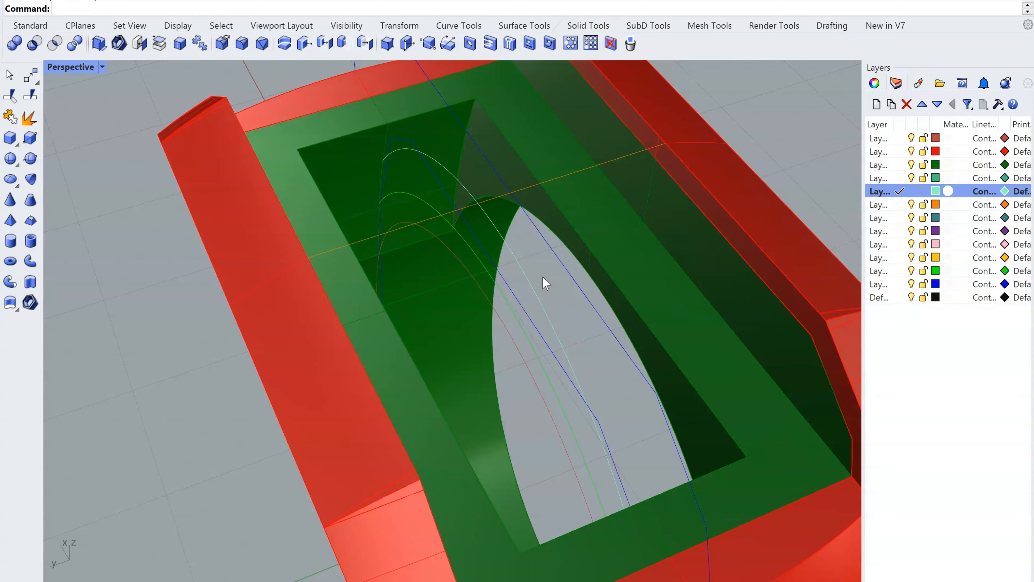
{"action": "right_click_drag", "start_coordinate": [543, 278], "coordinate": [575, 248]}
{"action": "scroll", "coordinate": [591, 240], "scroll_direction": "down", "scroll_amount": 6}
{"action": "scroll", "coordinate": [592, 240], "scroll_direction": "up", "scroll_amount": 6}
{"action": "right_click_drag", "start_coordinate": [663, 217], "coordinate": [684, 196]}
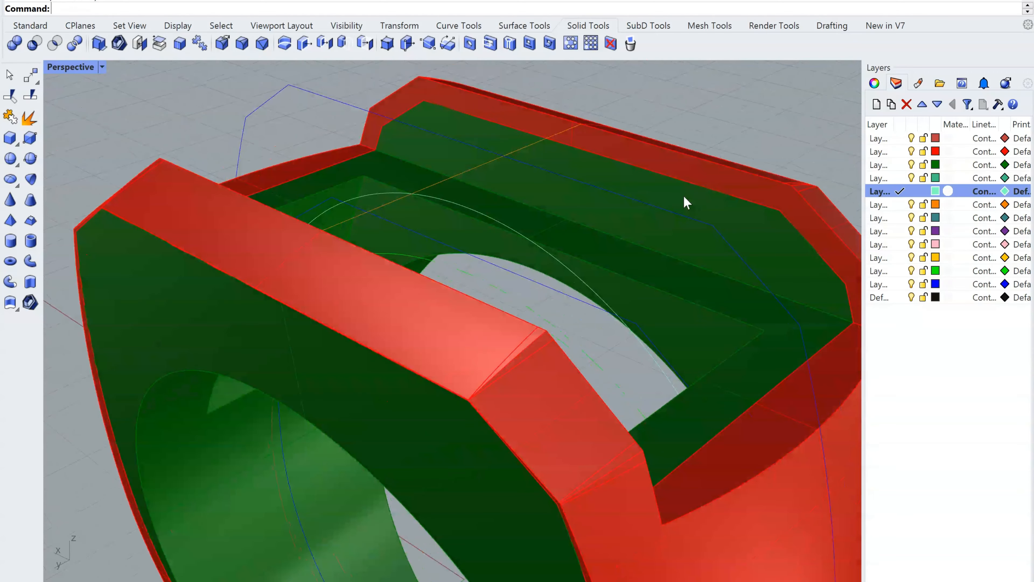
{"action": "right_click_drag", "start_coordinate": [656, 157], "coordinate": [620, 171]}
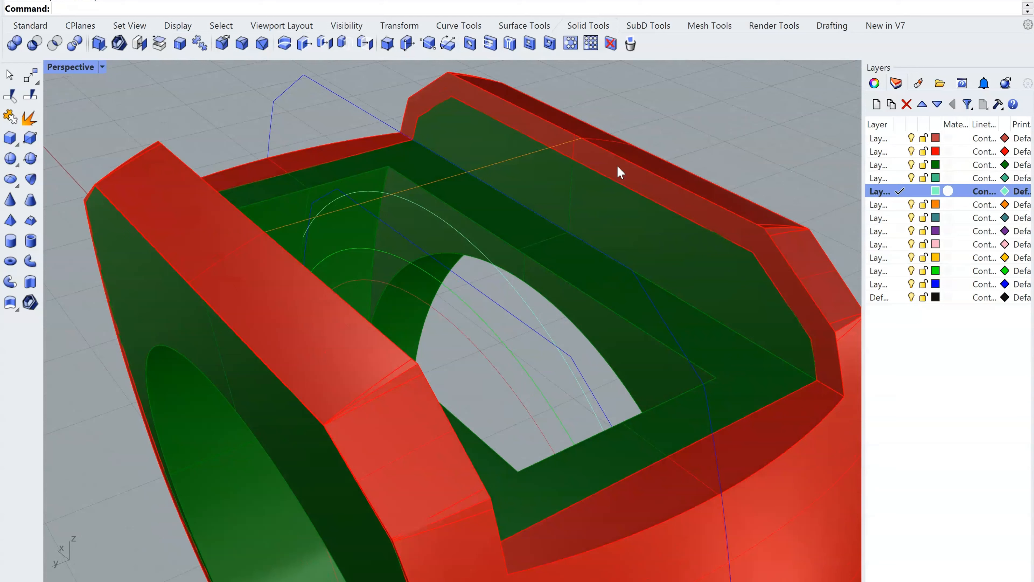
- Duplicate the long outer top edge of the recess's side wall and the sloping edge that follows it at one end
{"action": "type", "text": "Dub"}
{"action": "key", "text": "BackSpace"}
{"action": "key", "text": "BackSpace"}
{"action": "key", "text": "BackSpace"}
{"action": "type", "text": "Dup"}
{"action": "key", "text": "Return"}
{"action": "left_click", "coordinate": [625, 162]}
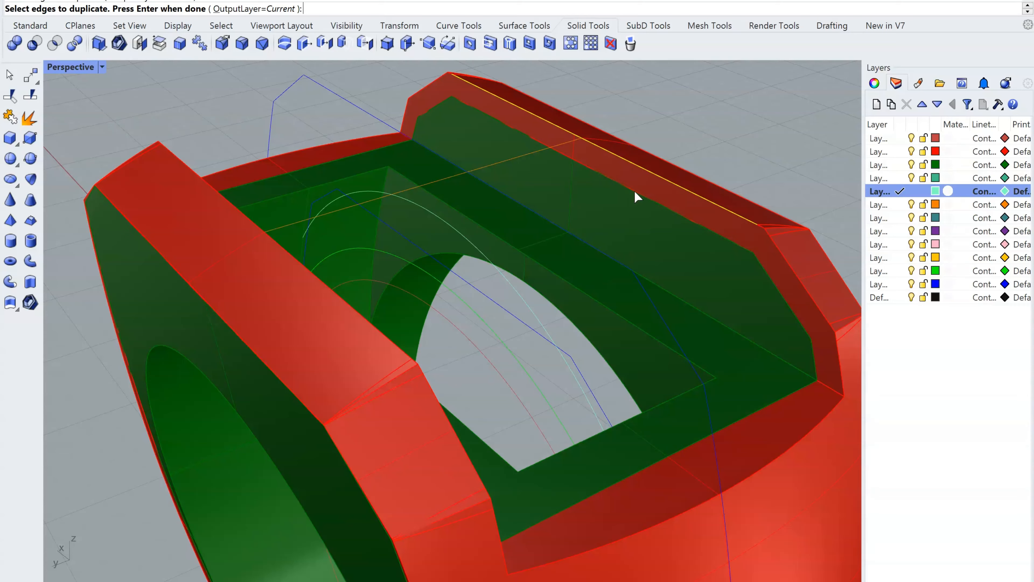
{"action": "scroll", "coordinate": [767, 240], "scroll_direction": "up", "scroll_amount": 5}
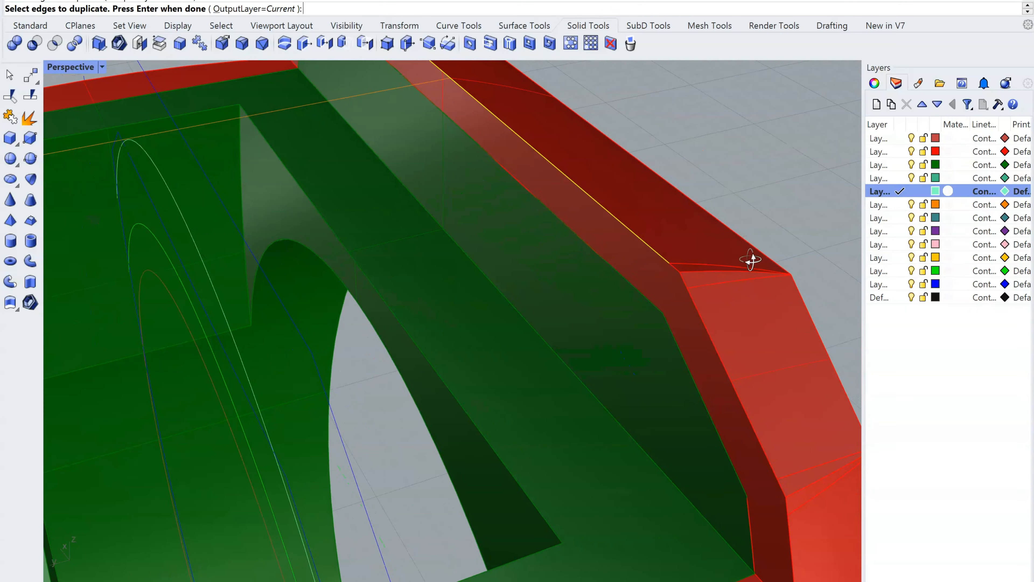
{"action": "left_click", "coordinate": [683, 290]}
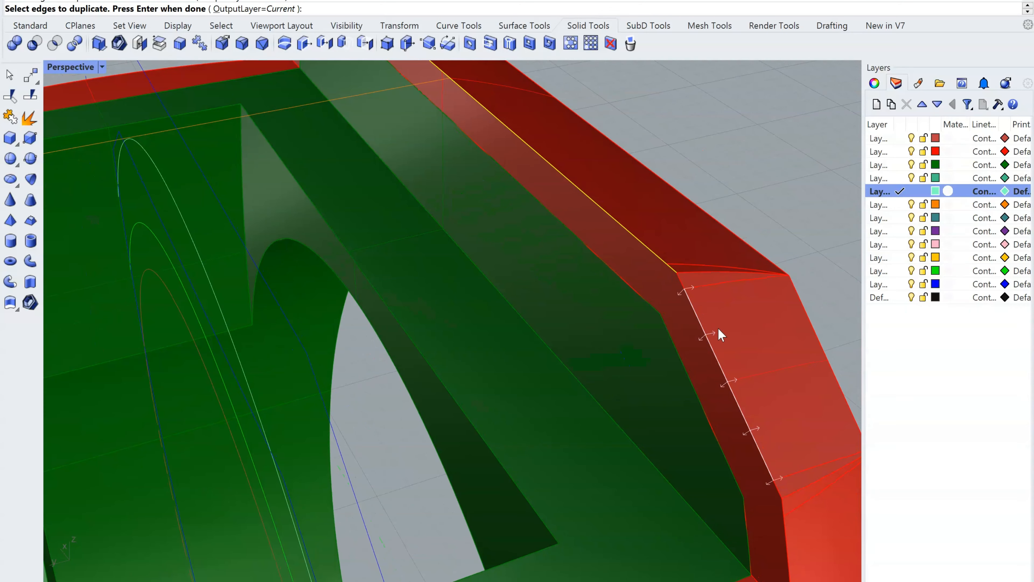
{"action": "left_click", "coordinate": [738, 319]}
{"action": "key", "text": "Return"}
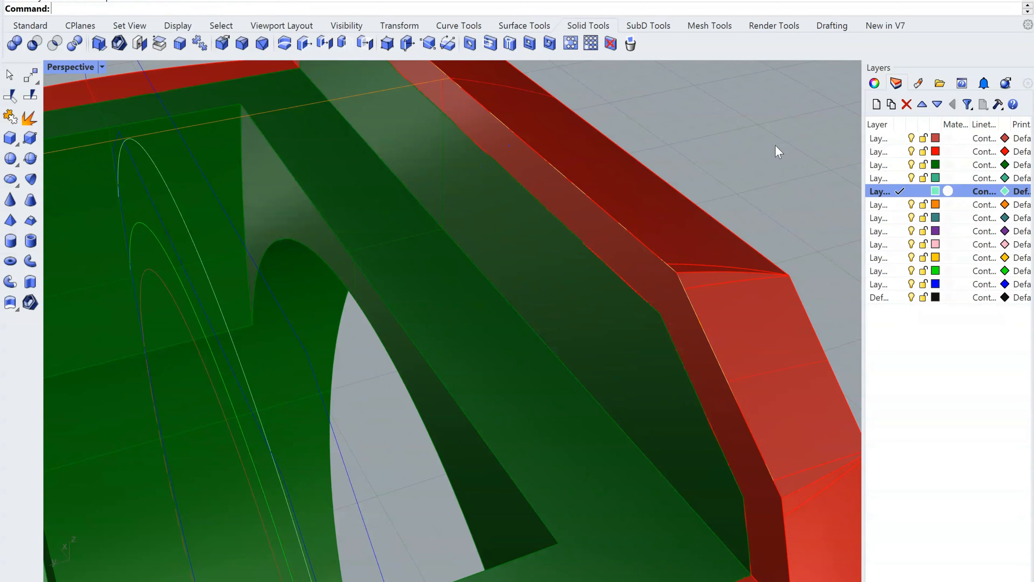
{"action": "scroll", "coordinate": [750, 234], "scroll_direction": "down", "scroll_amount": 6}
{"action": "right_click_drag", "start_coordinate": [708, 320], "coordinate": [727, 331]}
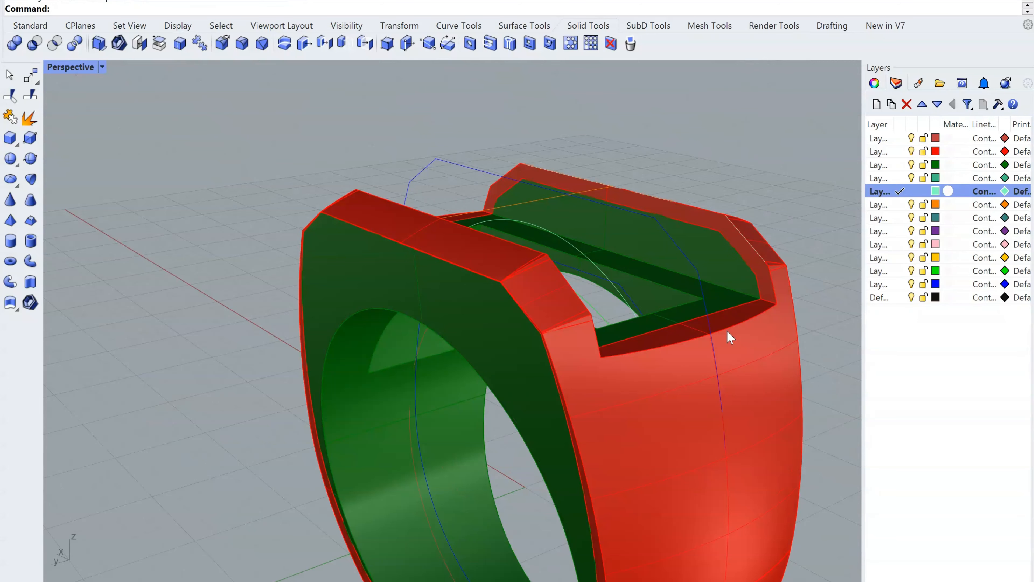
{"action": "right_click_drag", "start_coordinate": [730, 337], "coordinate": [692, 329]}
{"action": "scroll", "coordinate": [738, 328], "scroll_direction": "up", "scroll_amount": 6}
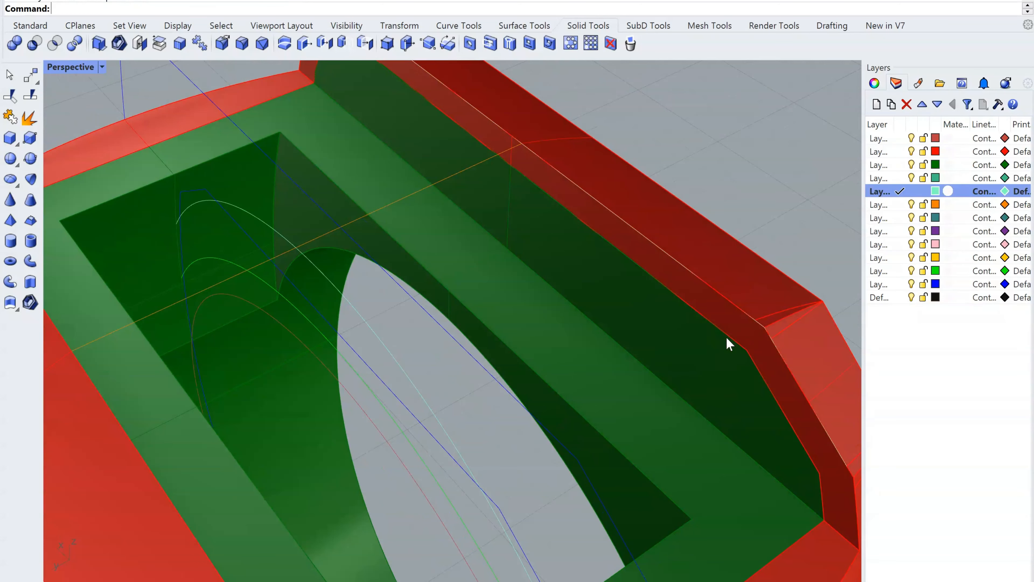
{"action": "right_click_drag", "start_coordinate": [590, 229], "coordinate": [331, 261]}
{"action": "key", "text": "ctrl+j"}
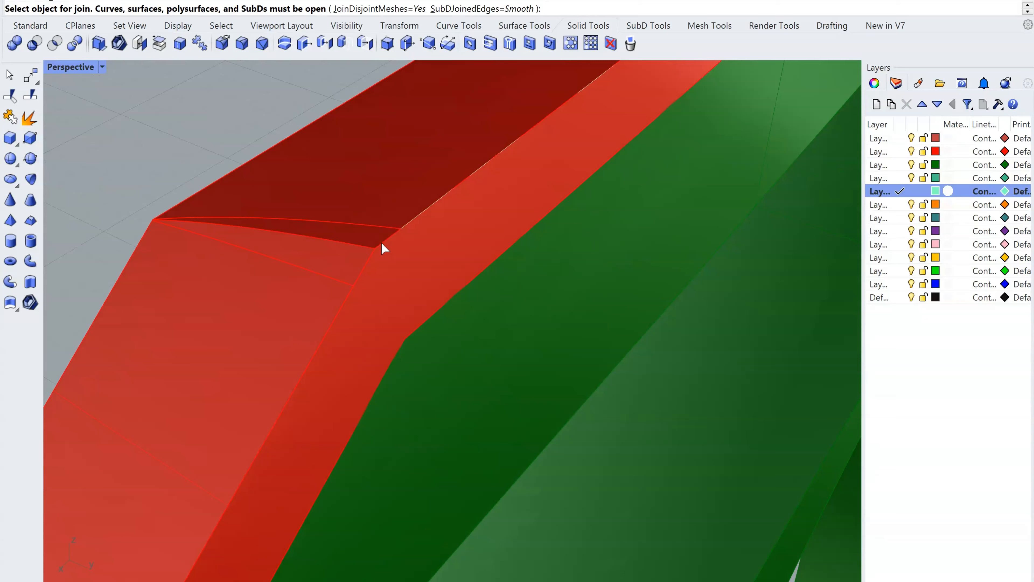
{"action": "key", "text": "Escape"}
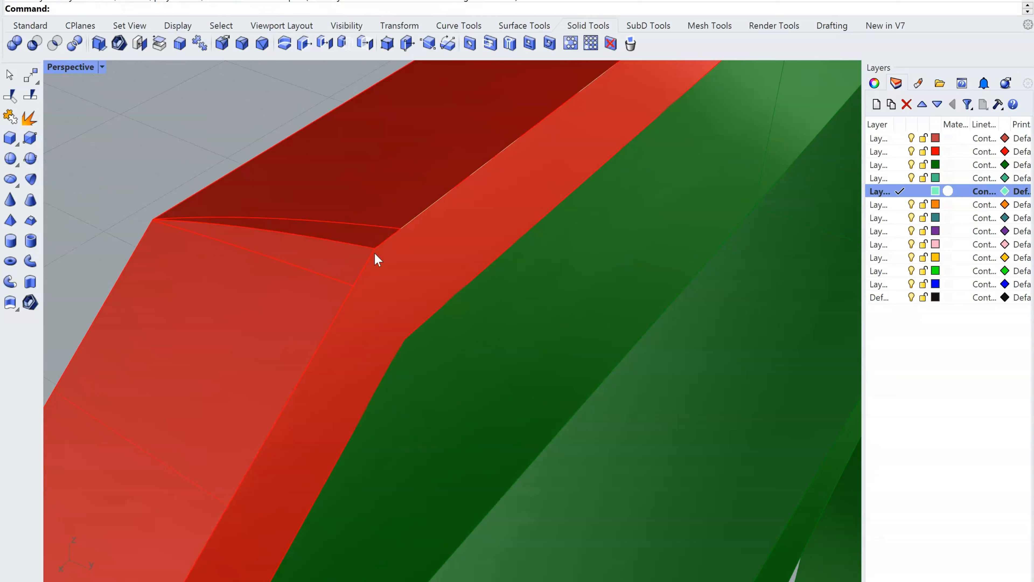
- Duplicate the short corner edge, the sloping edge and the lowest edge at the opposite end of the same side wall
{"action": "type", "text": "dupedge"}
{"action": "key", "text": "Return"}
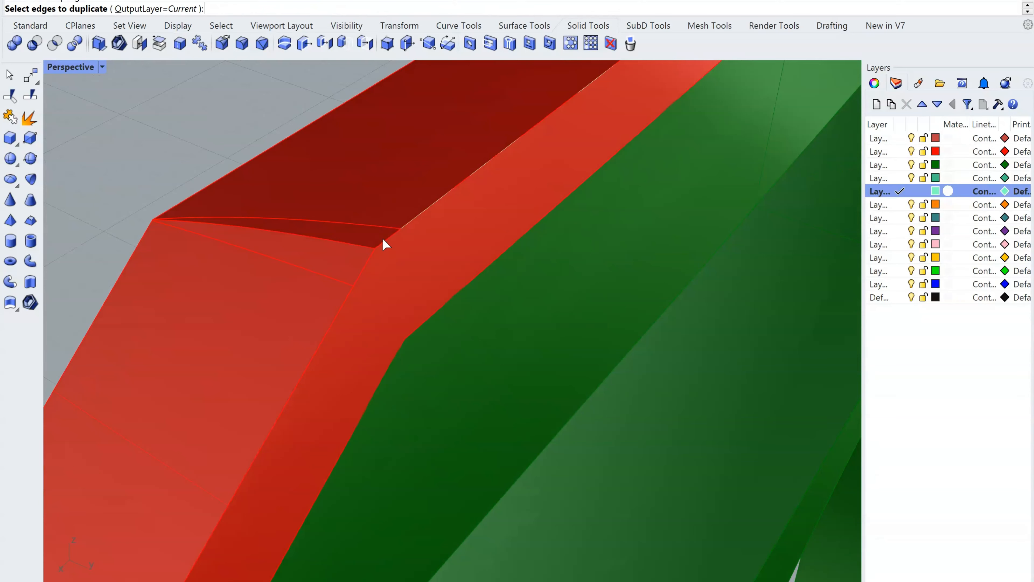
{"action": "left_click", "coordinate": [383, 240]}
{"action": "left_click", "coordinate": [343, 302]}
{"action": "scroll", "coordinate": [375, 260], "scroll_direction": "down", "scroll_amount": 8}
{"action": "scroll", "coordinate": [281, 488], "scroll_direction": "up", "scroll_amount": 6}
{"action": "right_click_drag", "start_coordinate": [281, 489], "coordinate": [307, 442]}
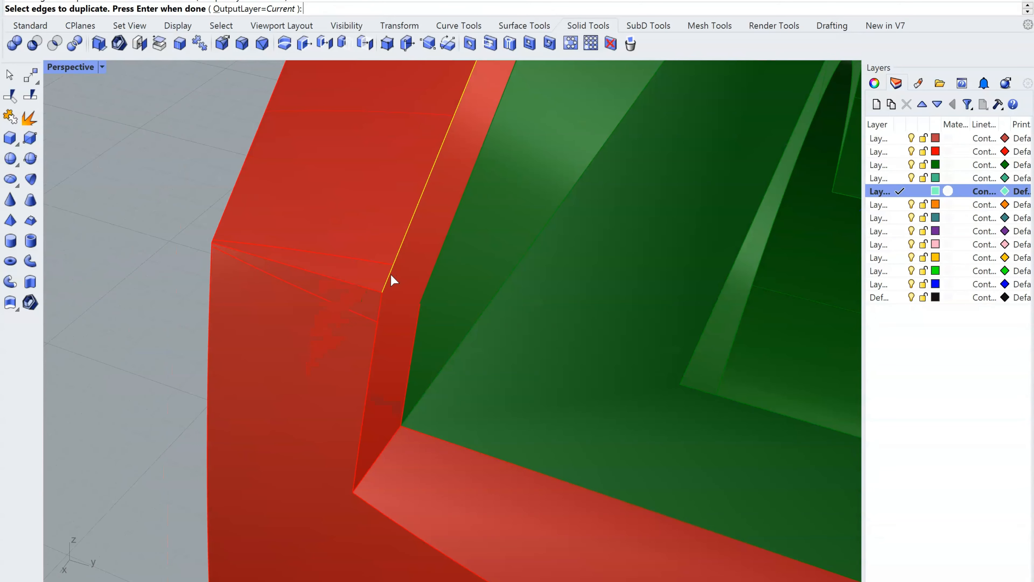
{"action": "left_click", "coordinate": [370, 386]}
{"action": "scroll", "coordinate": [376, 317], "scroll_direction": "down", "scroll_amount": 9}
{"action": "right_click_drag", "start_coordinate": [492, 379], "coordinate": [420, 341]}
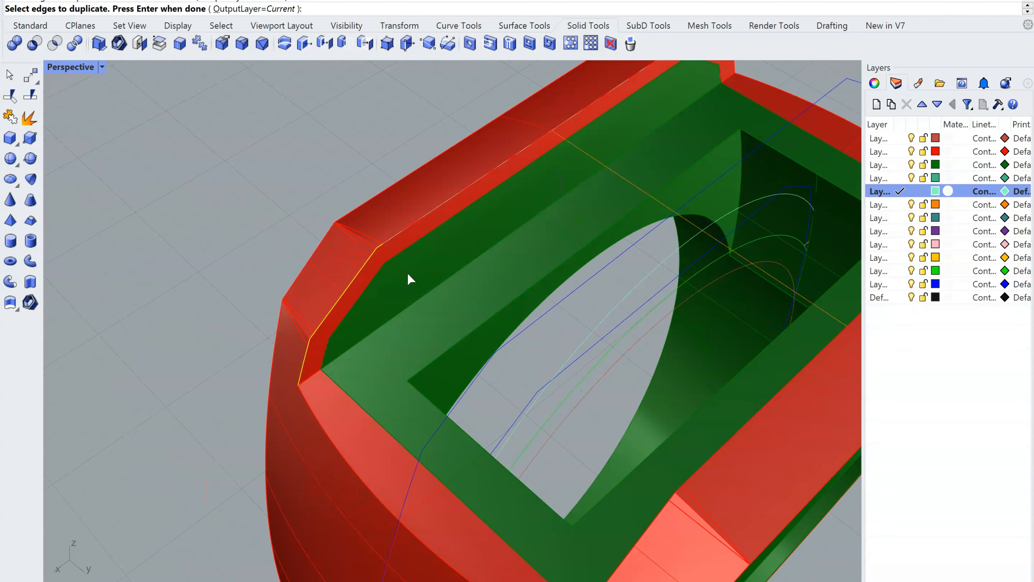
{"action": "key", "text": "Return"}
- Draw a line along the base of the side wall between its two lower outer corners
{"action": "right_click_drag", "start_coordinate": [402, 275], "coordinate": [425, 257]}
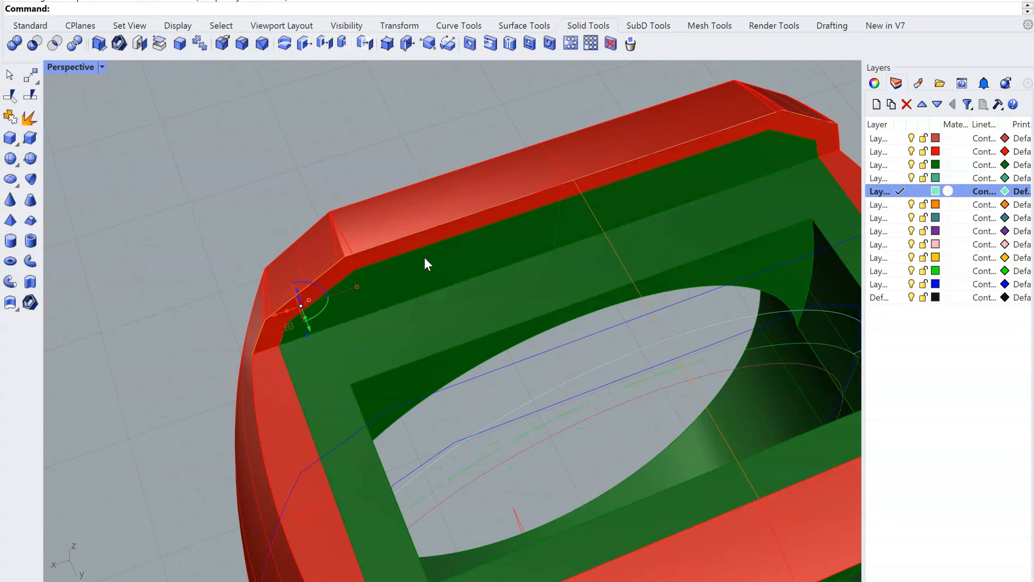
{"action": "scroll", "coordinate": [339, 246], "scroll_direction": "up", "scroll_amount": 5}
{"action": "left_click", "coordinate": [390, 273]}
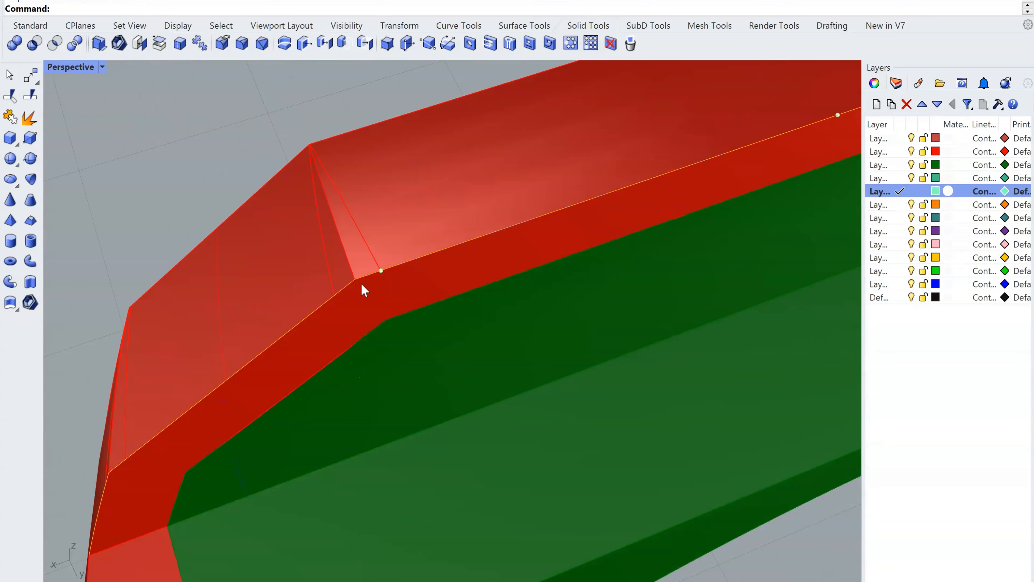
{"action": "right_click_drag", "start_coordinate": [288, 139], "coordinate": [468, 343]}
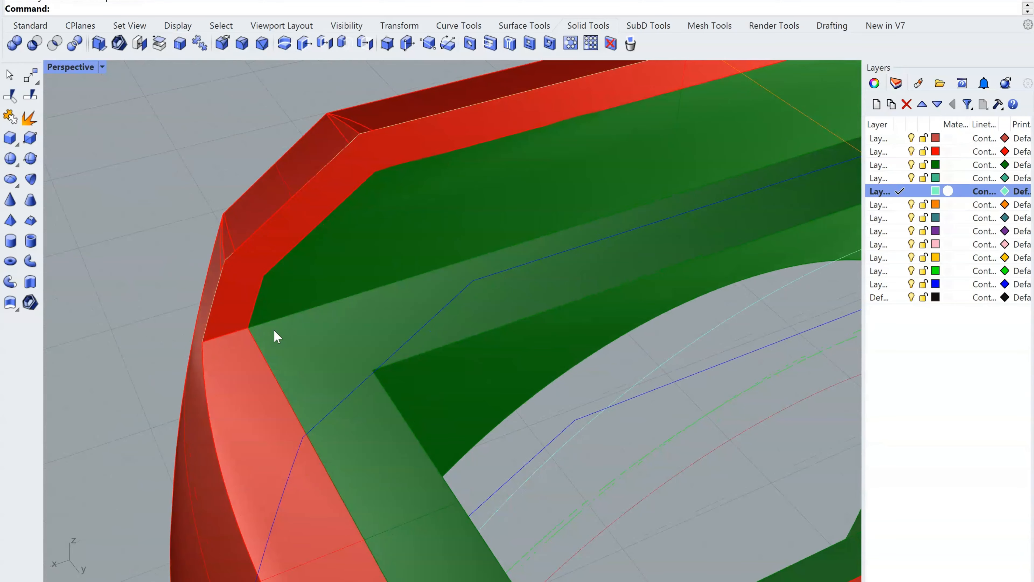
{"action": "right_click", "coordinate": [274, 330]}
{"action": "left_click", "coordinate": [202, 342]}
{"action": "right_click_drag", "start_coordinate": [401, 316], "coordinate": [340, 325]}
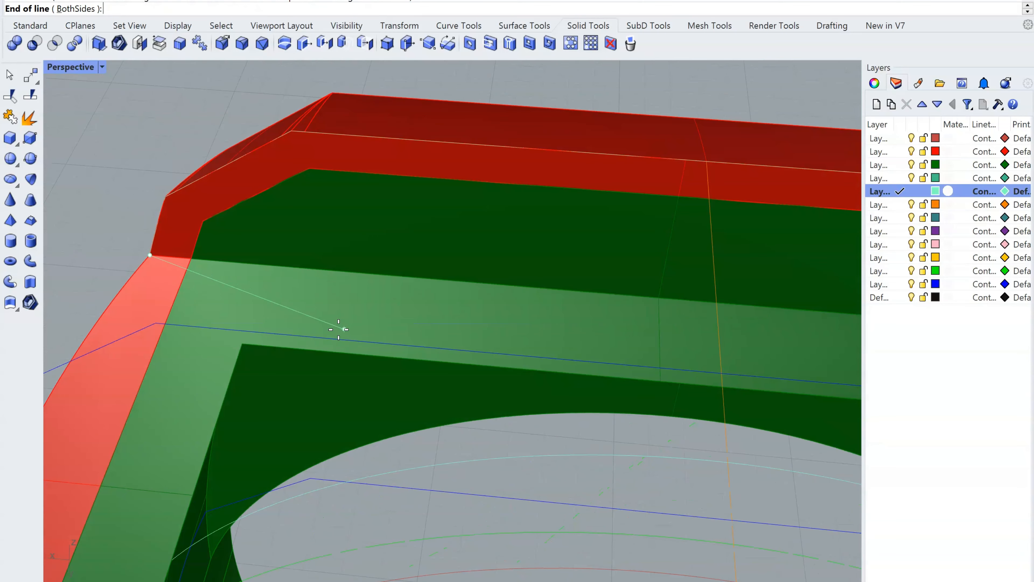
{"action": "scroll", "coordinate": [330, 326], "scroll_direction": "down", "scroll_amount": 5}
{"action": "scroll", "coordinate": [653, 346], "scroll_direction": "up", "scroll_amount": 10}
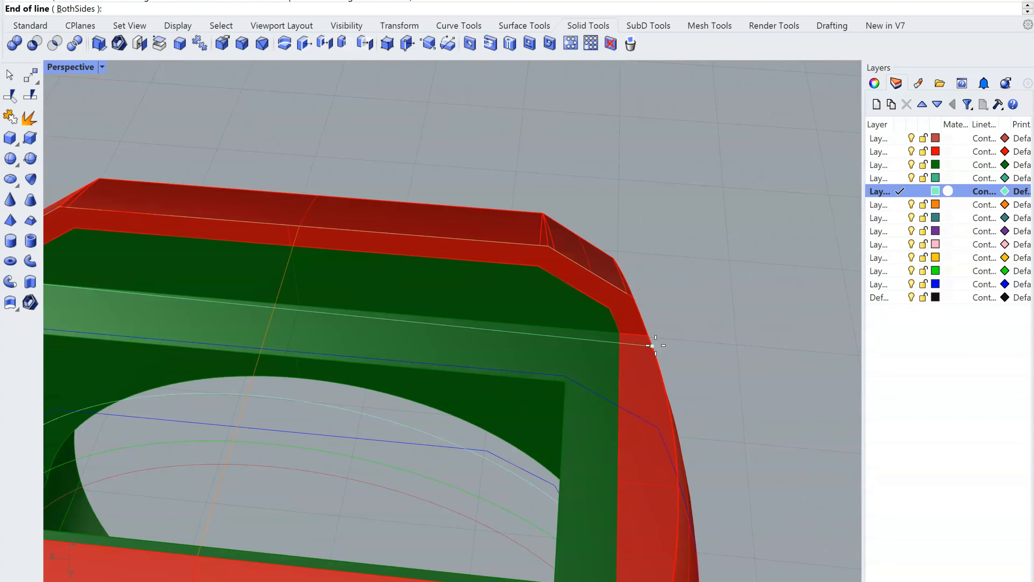
{"action": "scroll", "coordinate": [590, 297], "scroll_direction": "down", "scroll_amount": 3}
{"action": "left_click", "coordinate": [579, 334]}
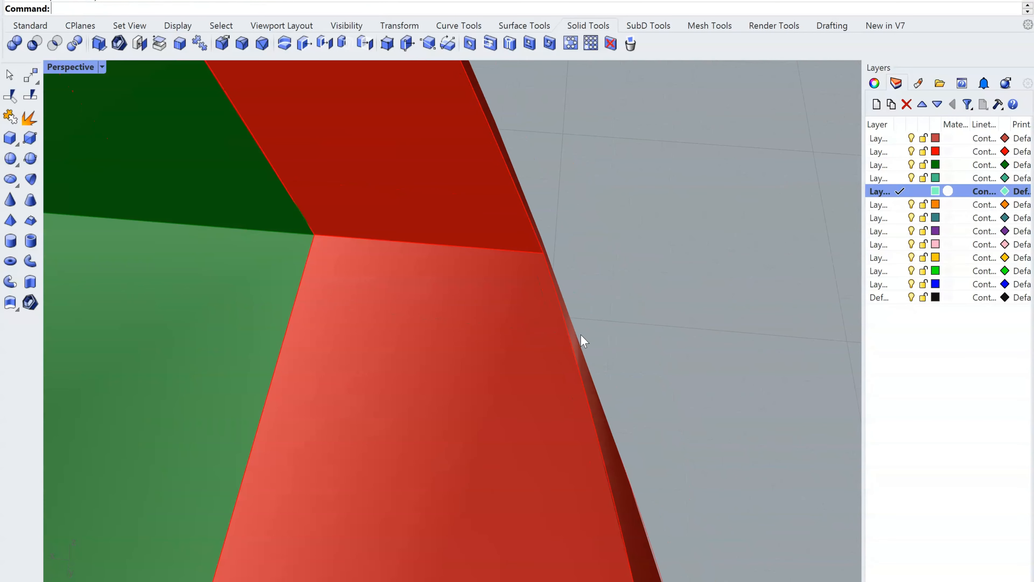
- Duplicate the remaining short corner edge and the lower edge at the side wall's far end
{"action": "scroll", "coordinate": [533, 329], "scroll_direction": "up", "scroll_amount": 3}
{"action": "right_click_drag", "start_coordinate": [530, 323], "coordinate": [465, 310]}
{"action": "scroll", "coordinate": [362, 261], "scroll_direction": "up", "scroll_amount": 6}
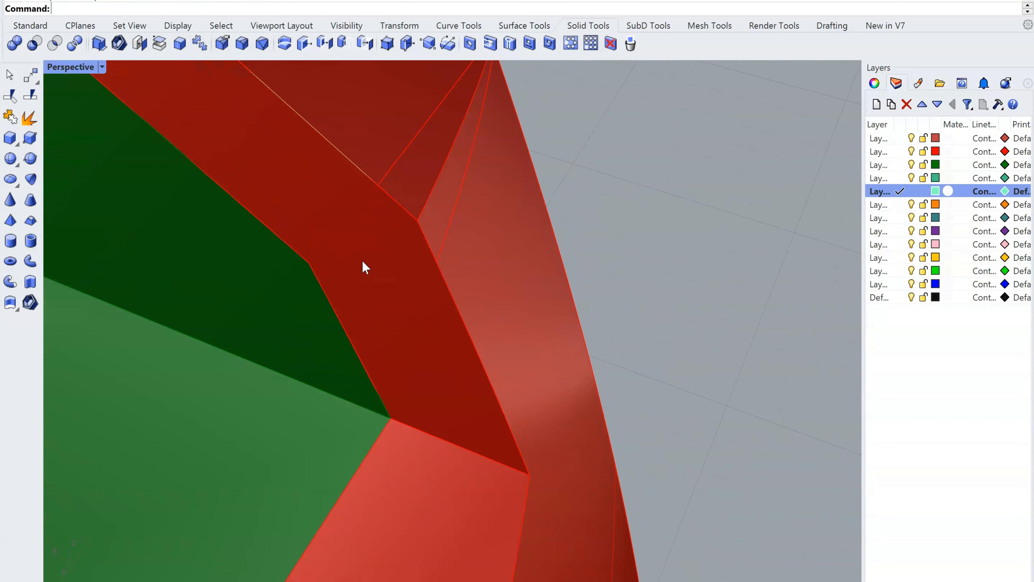
{"action": "type", "text": "Du"}
{"action": "key", "text": "Return"}
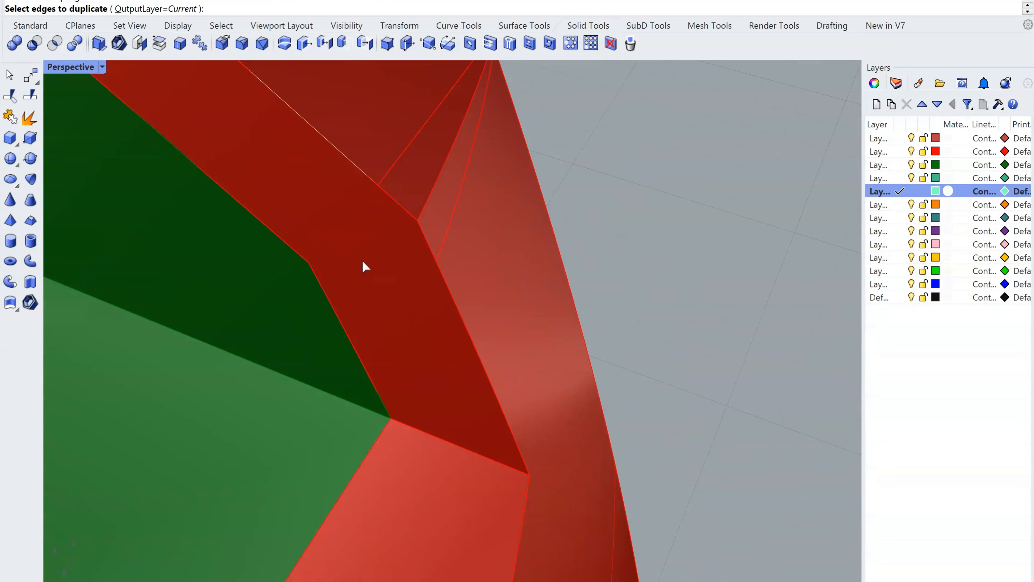
{"action": "scroll", "coordinate": [378, 191], "scroll_direction": "up", "scroll_amount": 2}
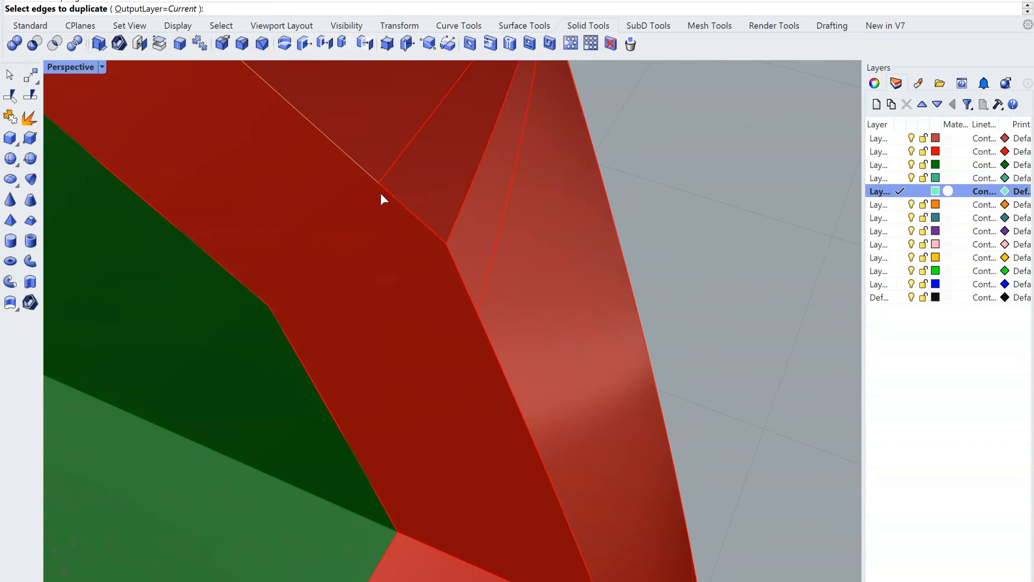
{"action": "left_click", "coordinate": [390, 195]}
{"action": "left_click", "coordinate": [458, 265]}
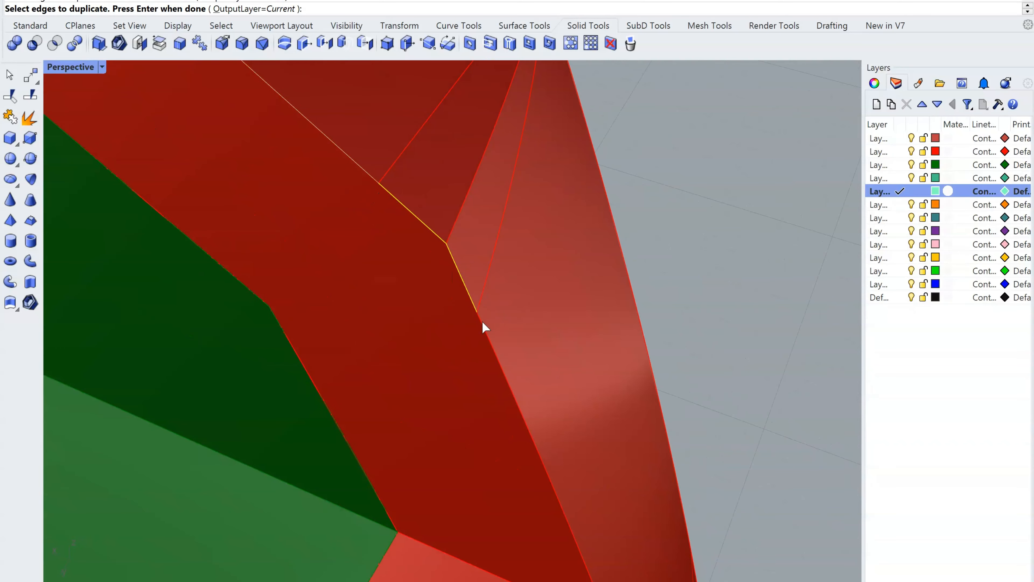
{"action": "right_click_drag", "start_coordinate": [487, 318], "coordinate": [519, 320]}
{"action": "key", "text": "Return"}
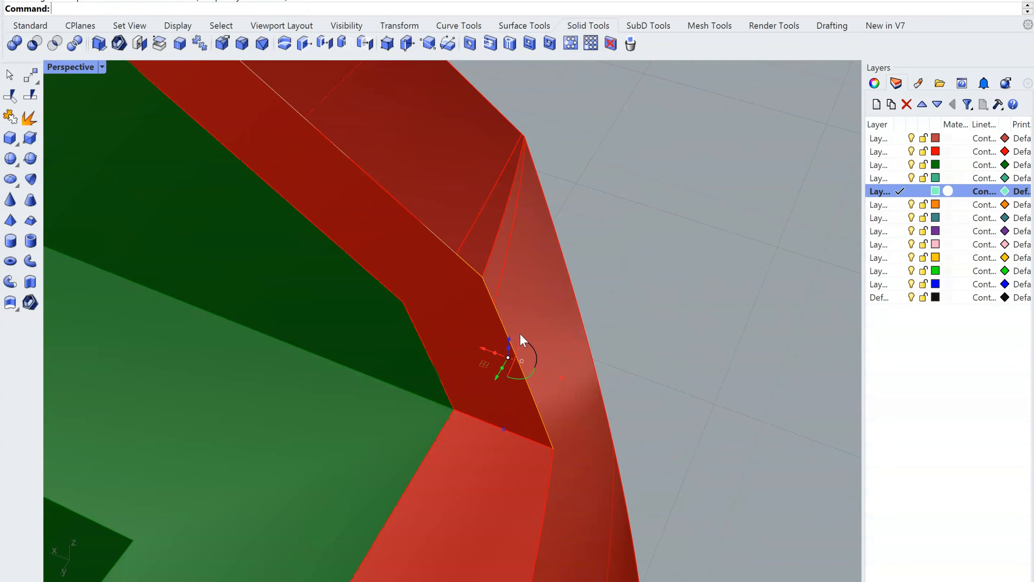
- Select the duplicated curve around the side wall's lower corner and inspect its control points
{"action": "left_click", "coordinate": [629, 253]}
{"action": "right_click_drag", "start_coordinate": [629, 253], "coordinate": [535, 328]}
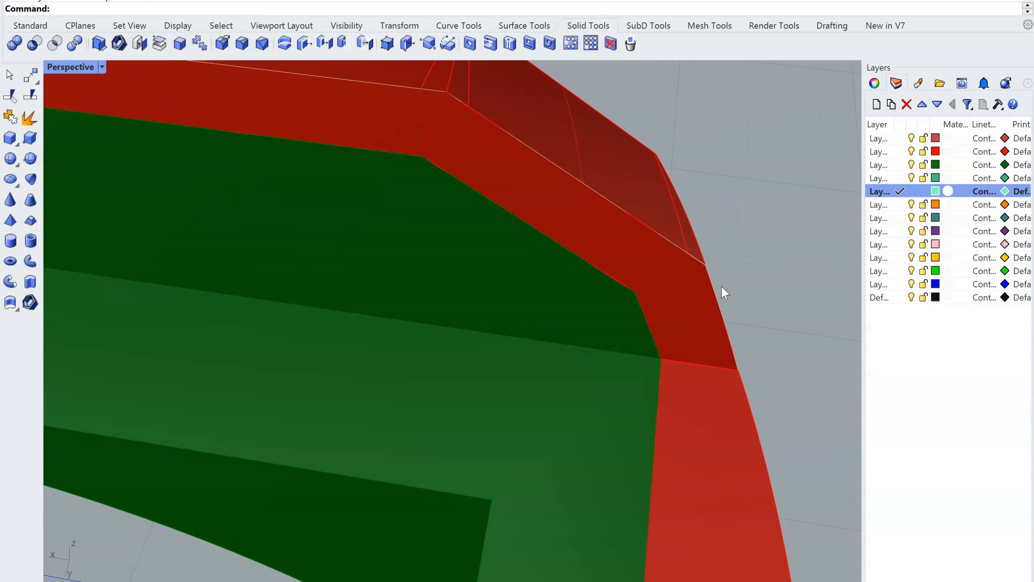
{"action": "left_click", "coordinate": [708, 303]}
{"action": "right_click_drag", "start_coordinate": [707, 302], "coordinate": [692, 305]}
{"action": "scroll", "coordinate": [646, 335], "scroll_direction": "up", "scroll_amount": 5}
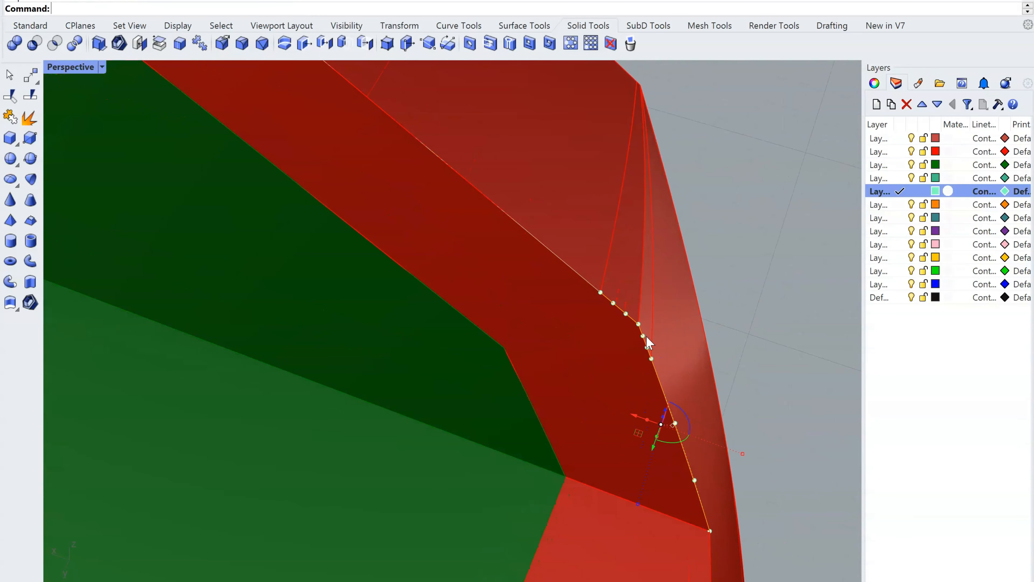